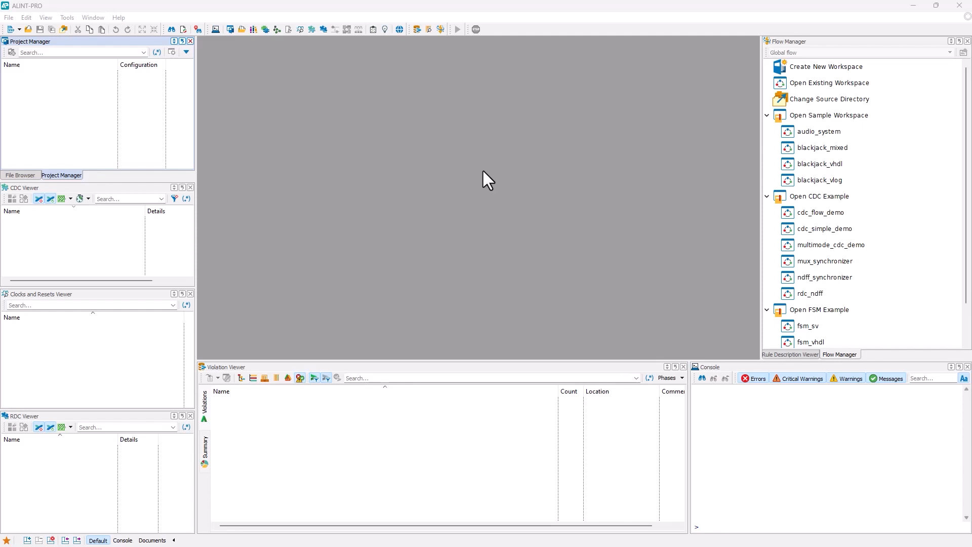
# Open the cdc_simple_demo example workspace, read its readme.txt, and close the file
pyautogui.click(812, 230)
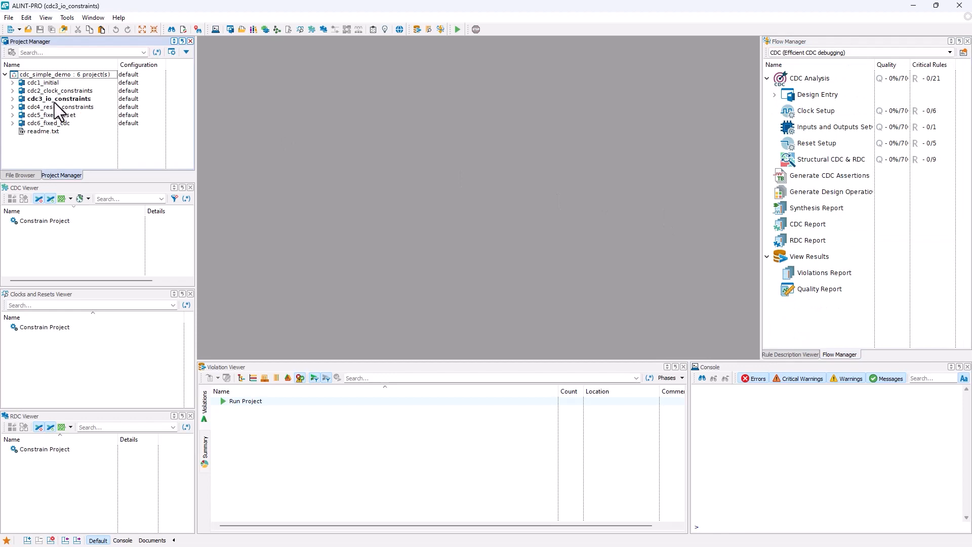
pyautogui.doubleClick(56, 132)
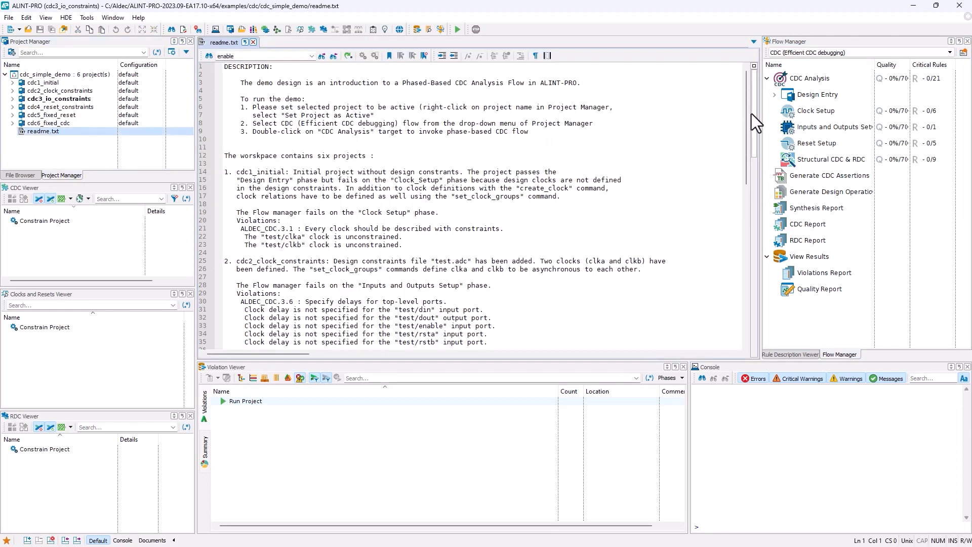
pyautogui.moveTo(743, 116)
pyautogui.mouseDown()
pyautogui.moveTo(753, 303)
pyautogui.moveTo(754, 108)
pyautogui.moveTo(741, 285)
pyautogui.moveTo(758, 108)
pyautogui.mouseUp()
pyautogui.click(253, 42)
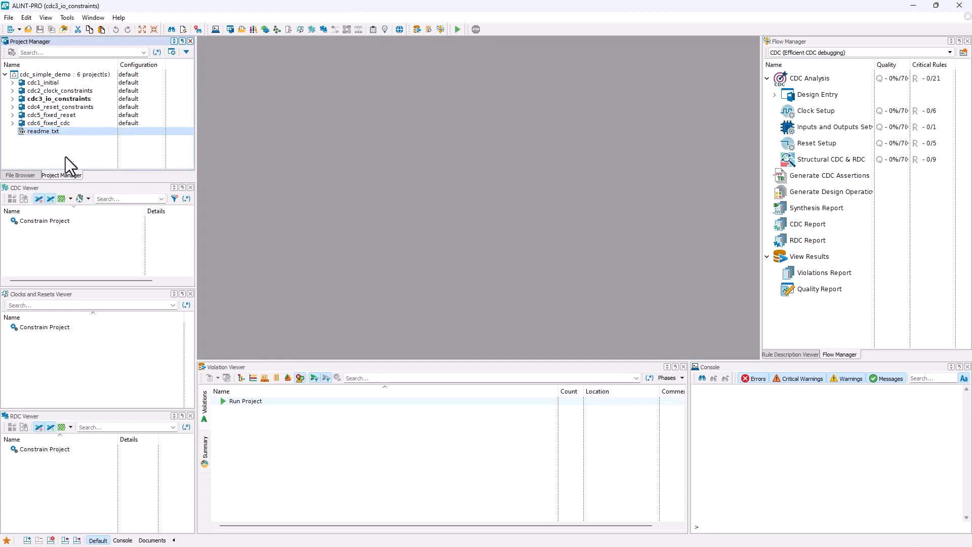
# Clean the whole cdc_simple_demo workspace to remove previously generated data from all its projects
pyautogui.rightClick(59, 77)
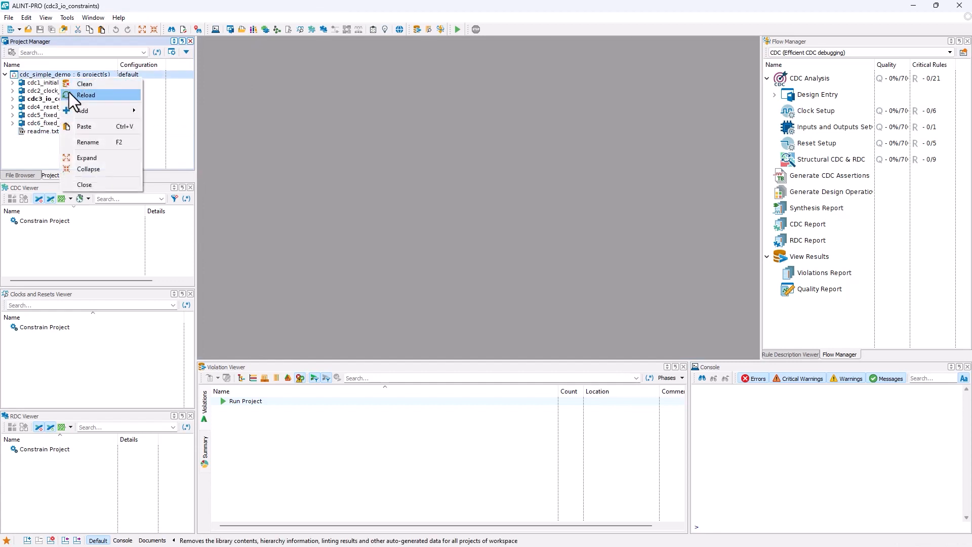
pyautogui.click(84, 84)
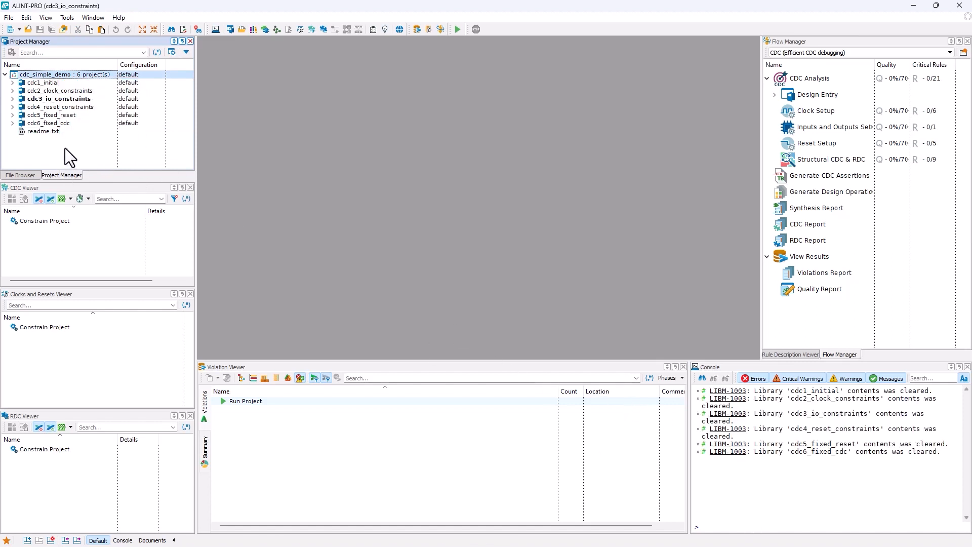
# Open the linting policy preferences and collapse every rule group from ALDEC_BASIC through STARC
pyautogui.click(66, 17)
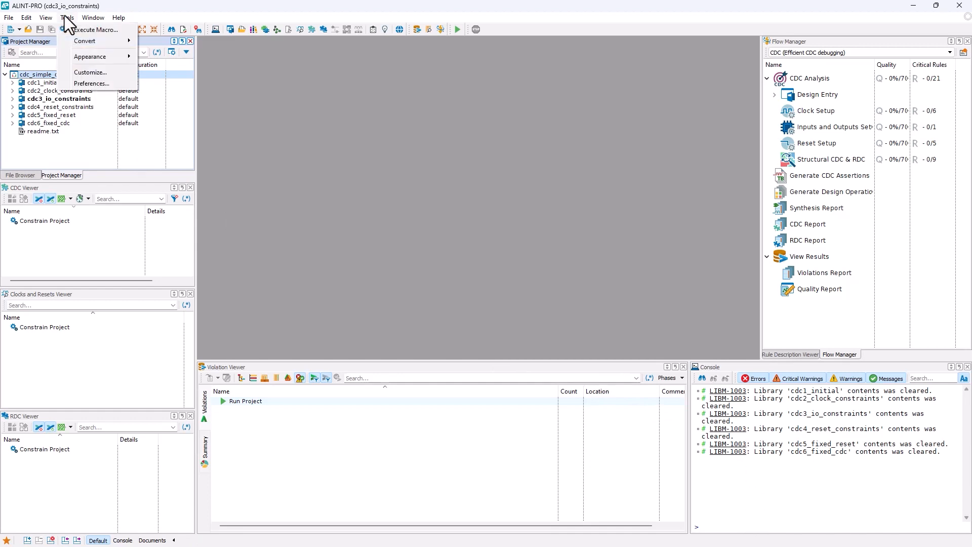
pyautogui.click(92, 83)
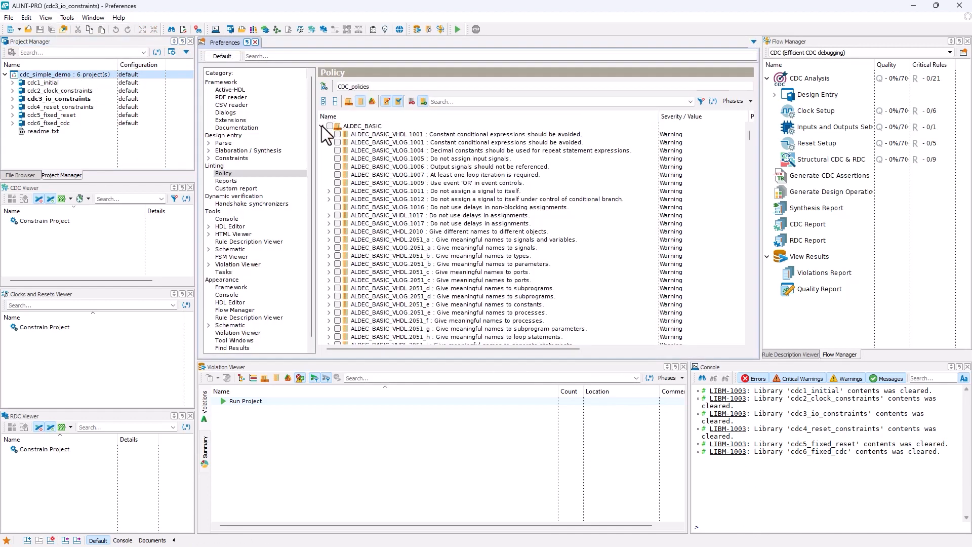
pyautogui.click(322, 126)
pyautogui.click(321, 134)
pyautogui.click(322, 142)
pyautogui.click(322, 150)
pyautogui.click(321, 158)
pyautogui.click(321, 166)
pyautogui.click(322, 175)
pyautogui.click(321, 183)
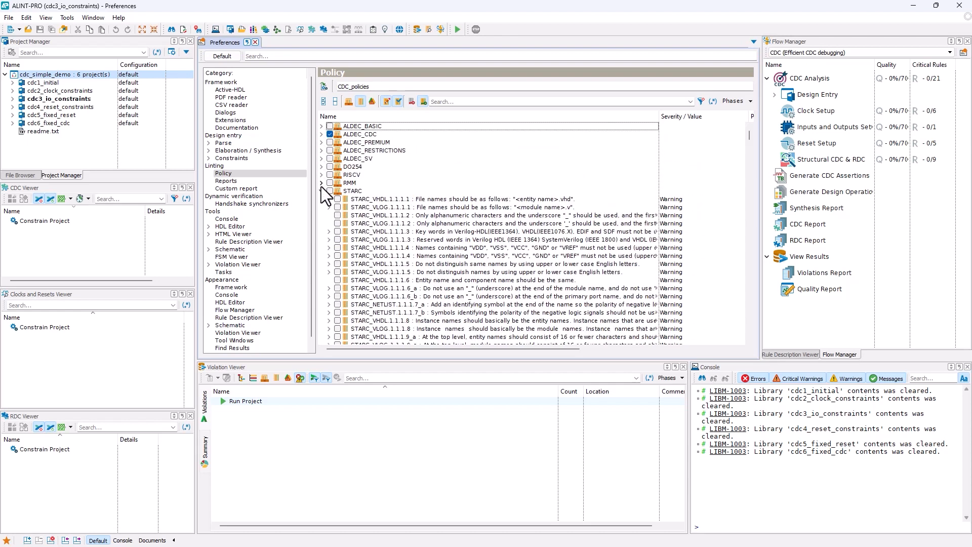
pyautogui.click(321, 191)
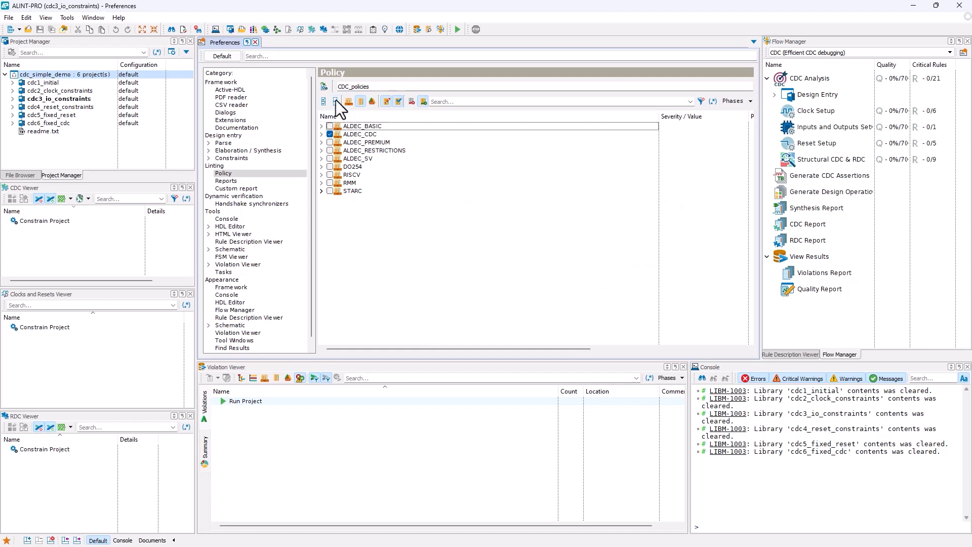
# Enable only the ALDEC_CDC rule group in the CDC_policies policy and save the preferences
pyautogui.click(227, 59)
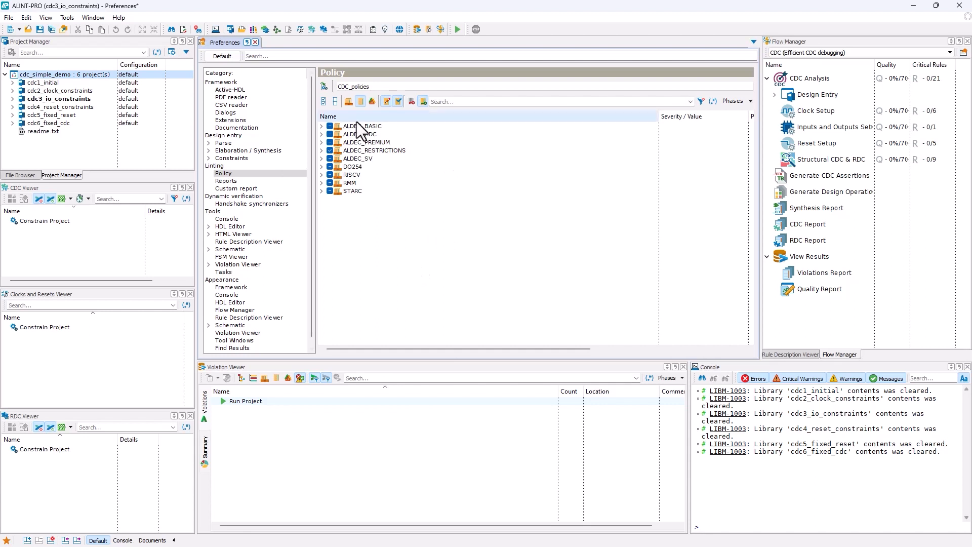
pyautogui.click(334, 102)
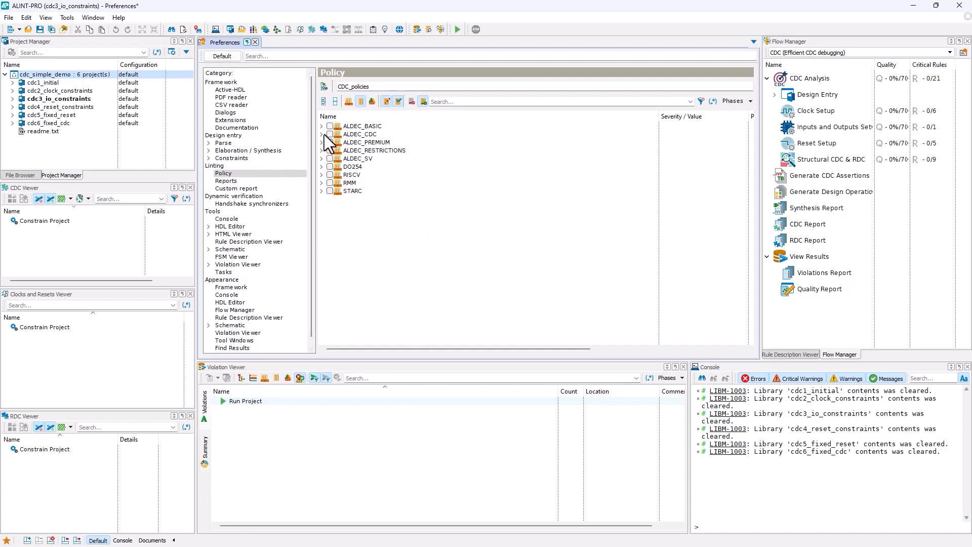
pyautogui.click(330, 134)
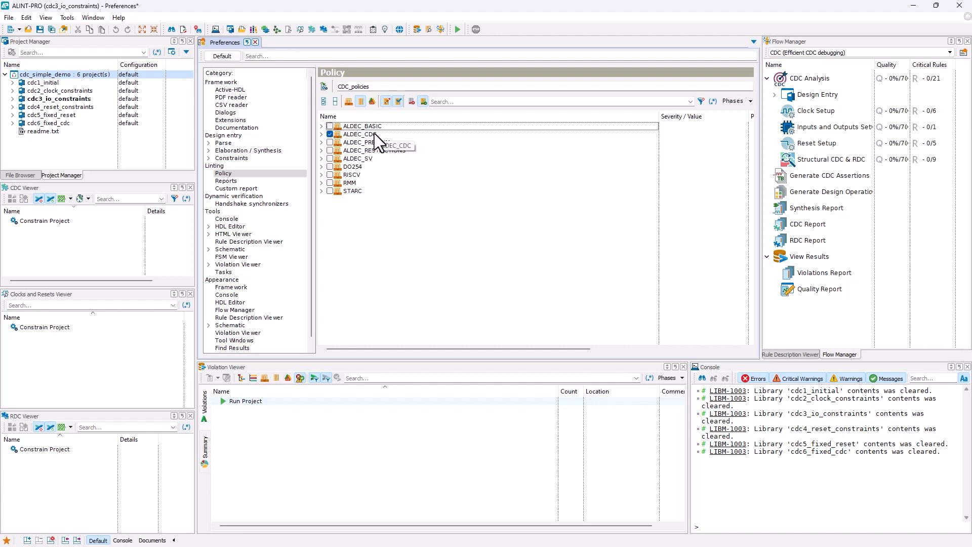
pyautogui.hotkey('ctrl', 's')
pyautogui.click(326, 89)
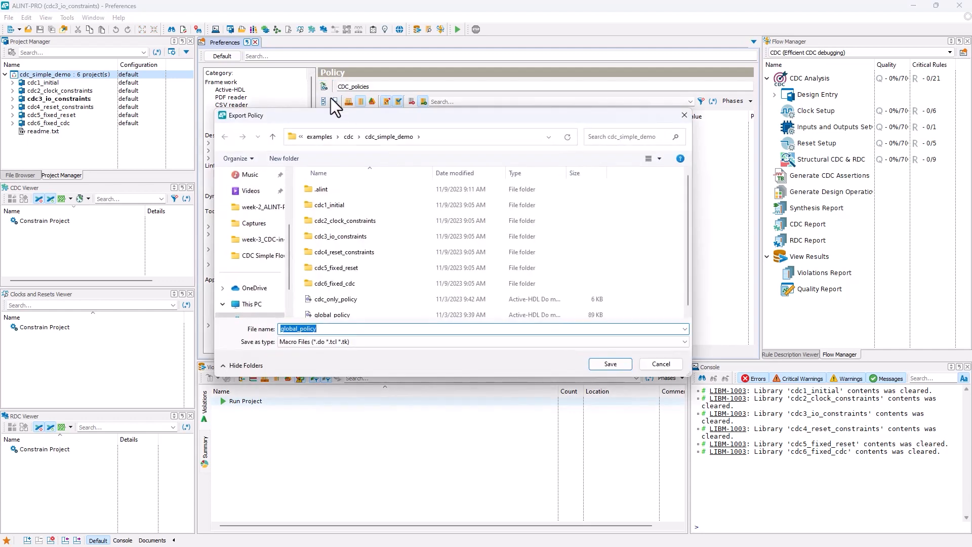
pyautogui.moveTo(332, 117); pyautogui.dragTo(339, 140)
pyautogui.click(325, 353)
pyautogui.scroll(-1, 348, 311)
pyautogui.click(339, 320)
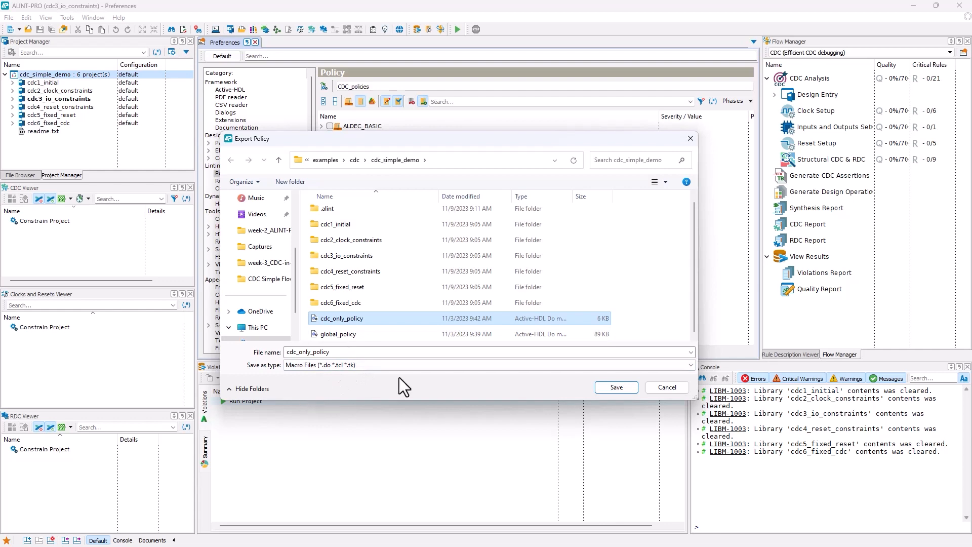
pyautogui.moveTo(361, 148); pyautogui.dragTo(363, 262)
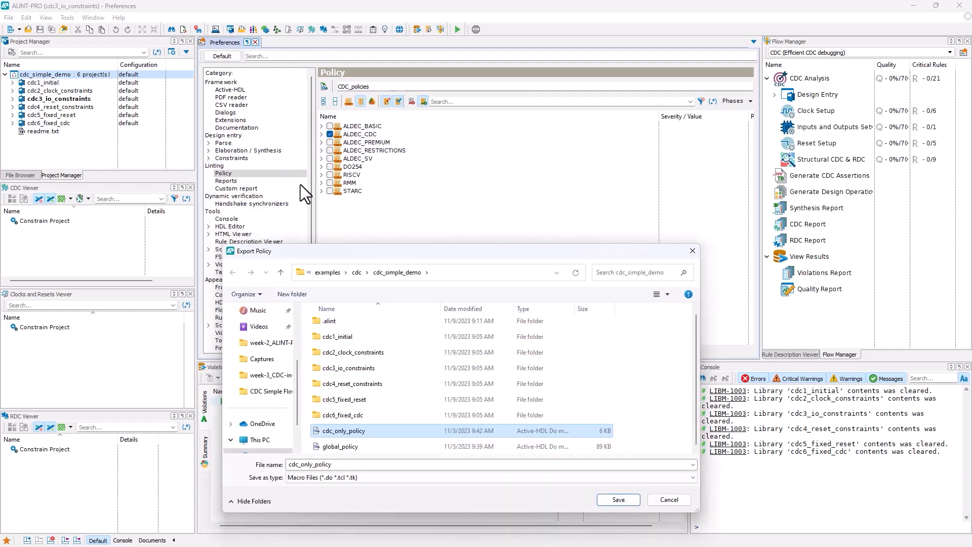
pyautogui.moveTo(419, 250); pyautogui.dragTo(362, 89)
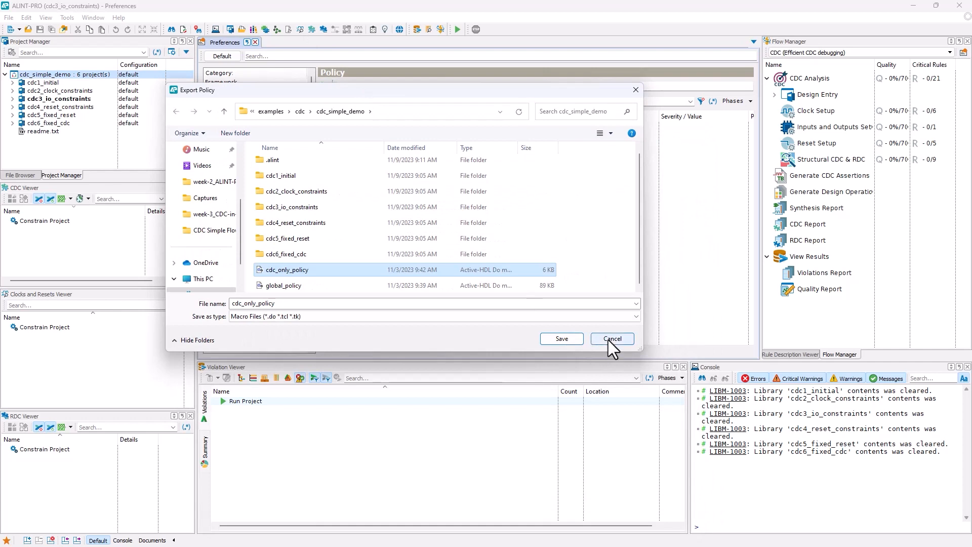
pyautogui.click(612, 339)
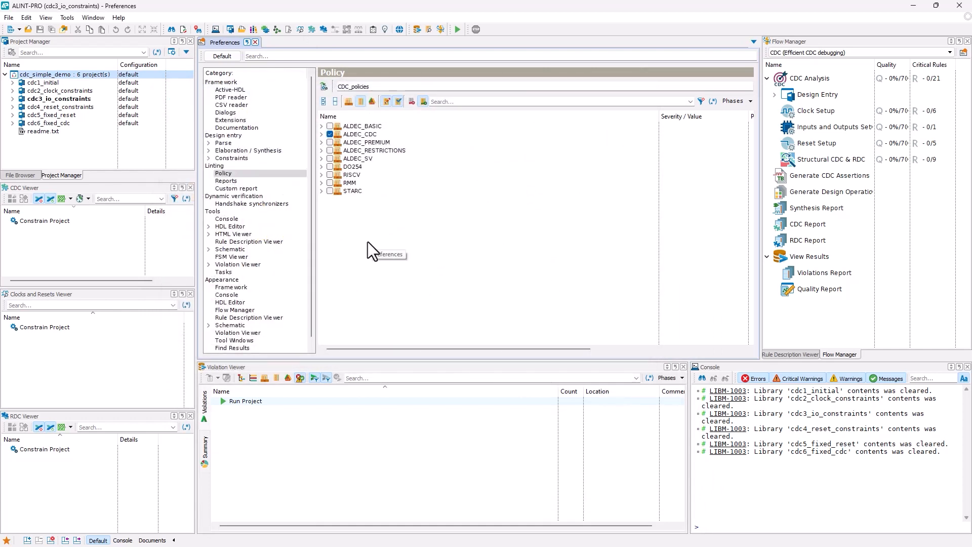
# Set cdc1_initial as the active project in the workspace and close the preferences
pyautogui.click(56, 84)
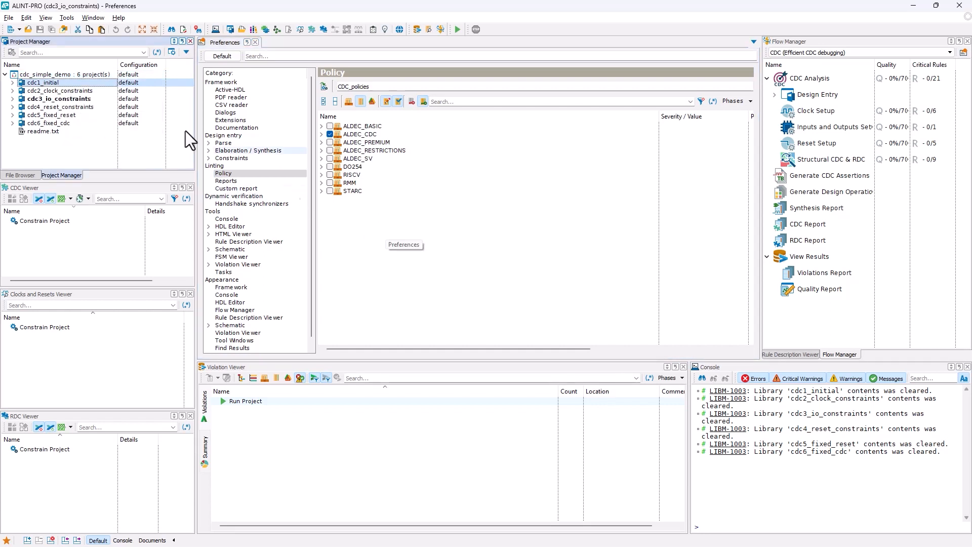
pyautogui.rightClick(53, 85)
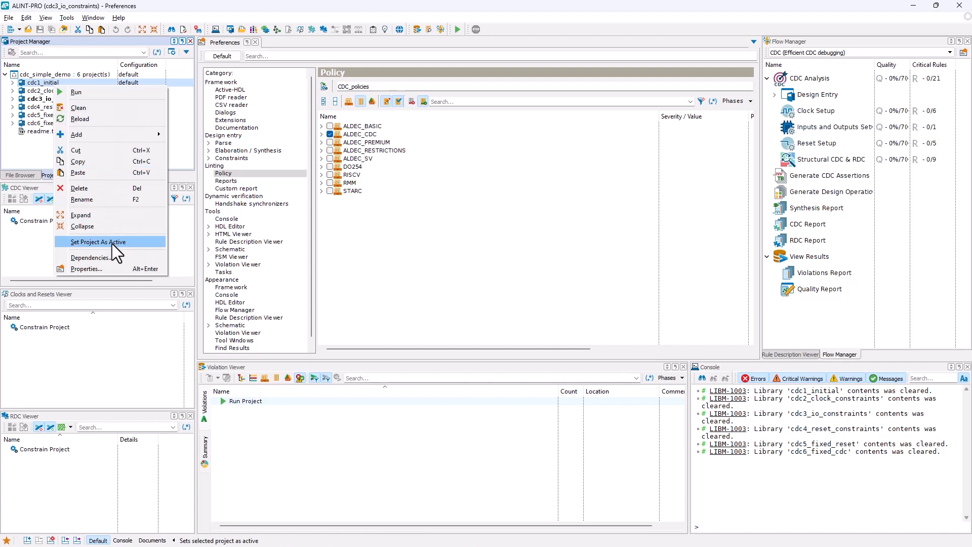
pyautogui.click(48, 98)
pyautogui.click(50, 99)
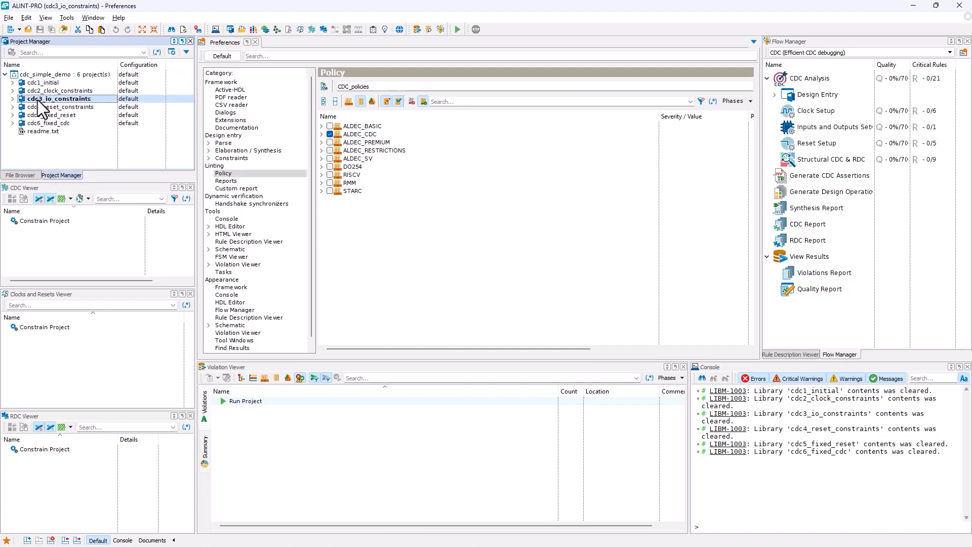
pyautogui.click(55, 82)
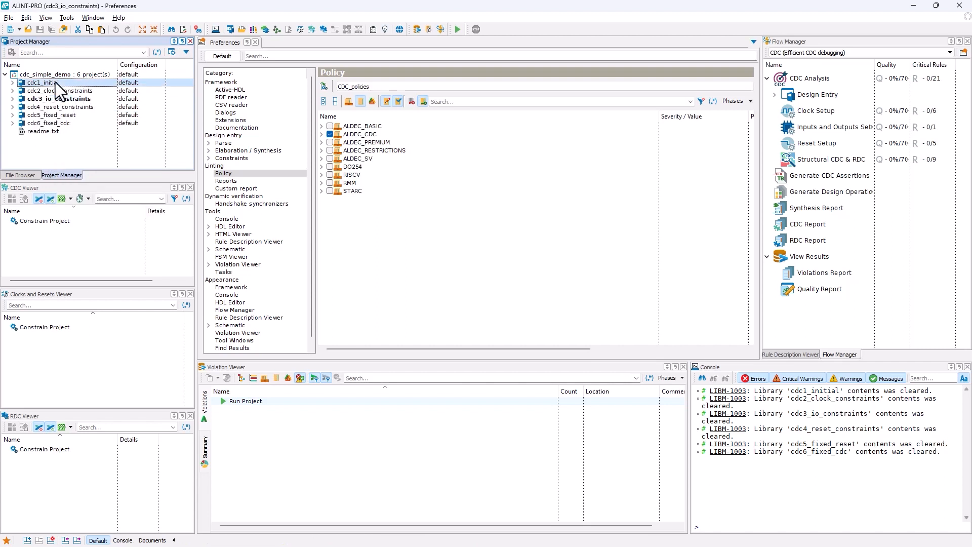
pyautogui.rightClick(55, 82)
pyautogui.click(108, 235)
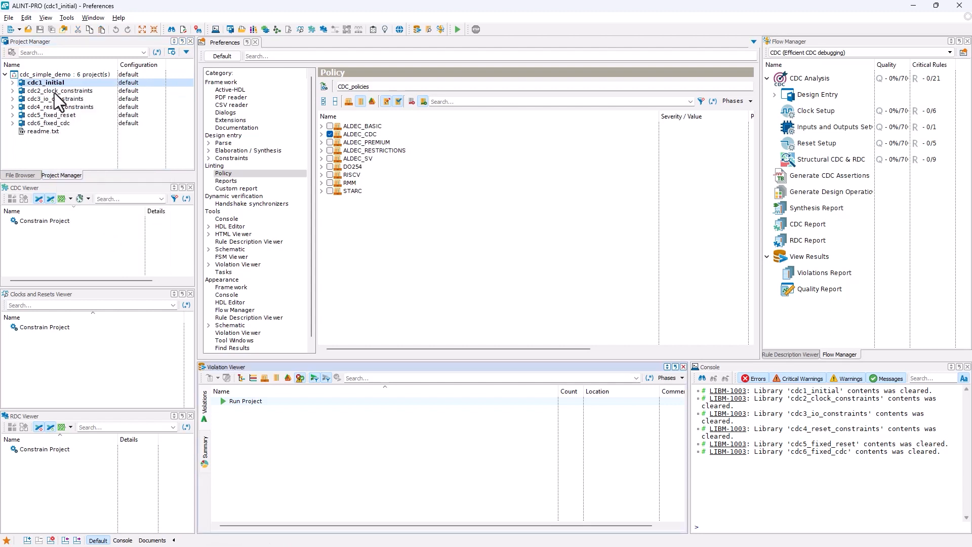
pyautogui.click(54, 87)
pyautogui.click(60, 82)
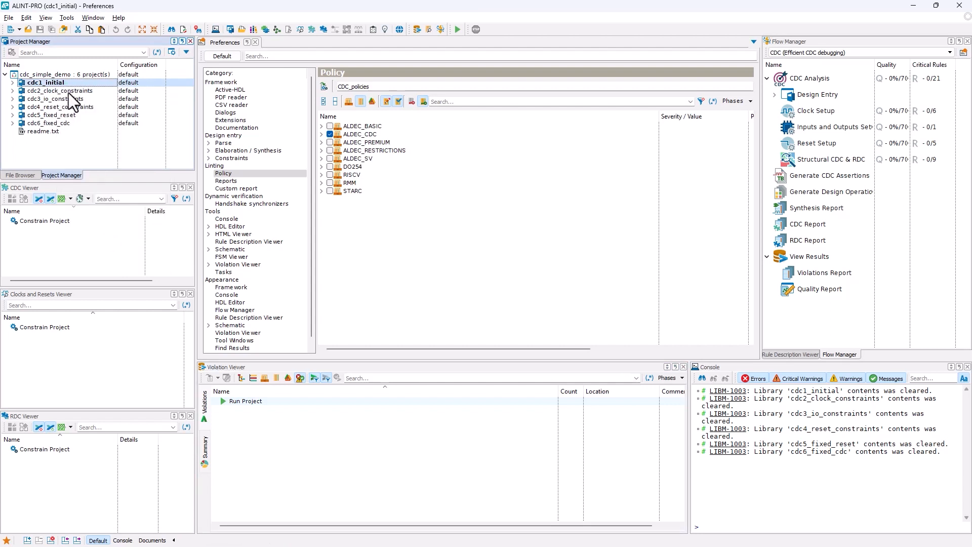
pyautogui.click(256, 42)
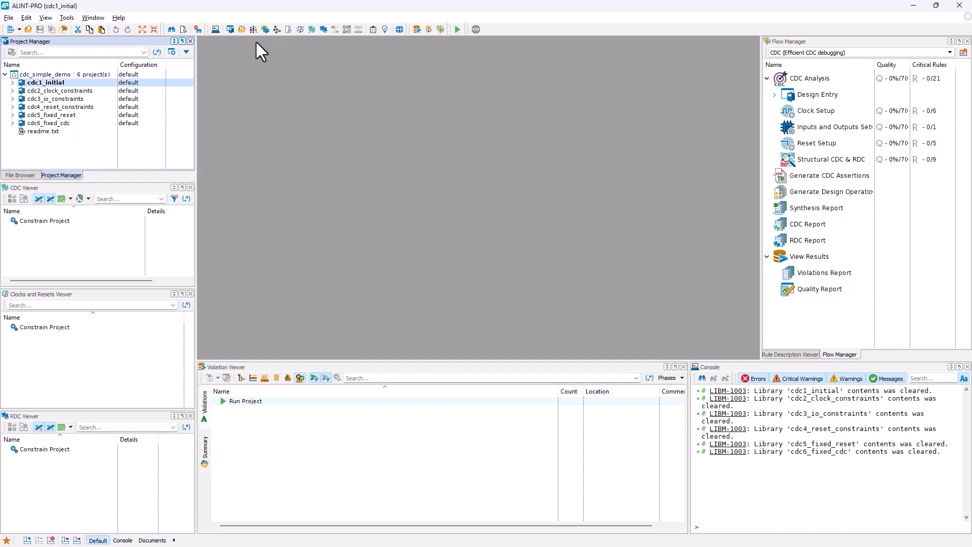
# Use the CDC (Efficient CDC debugging) flow and run its full CDC Analysis on the cdc1_initial project
pyautogui.click(814, 80)
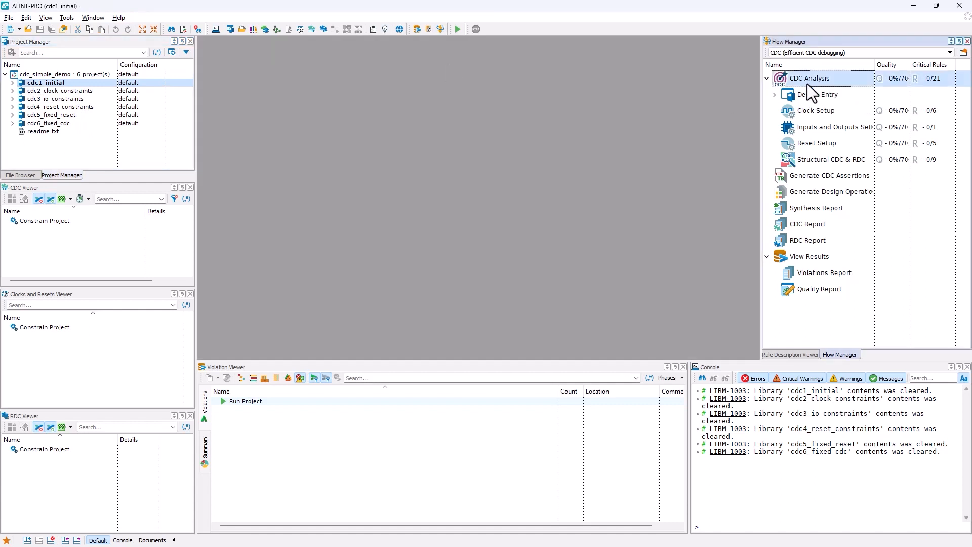
pyautogui.click(825, 51)
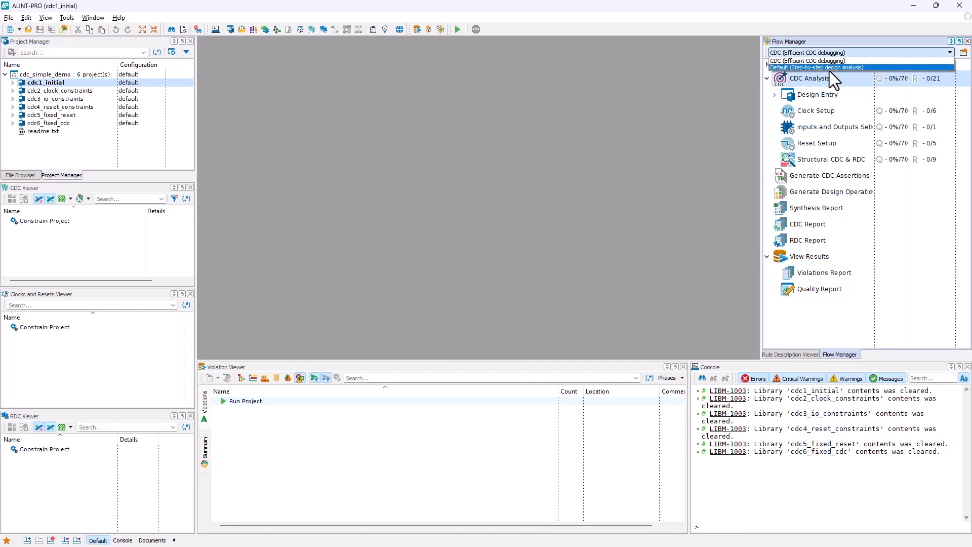
pyautogui.click(815, 68)
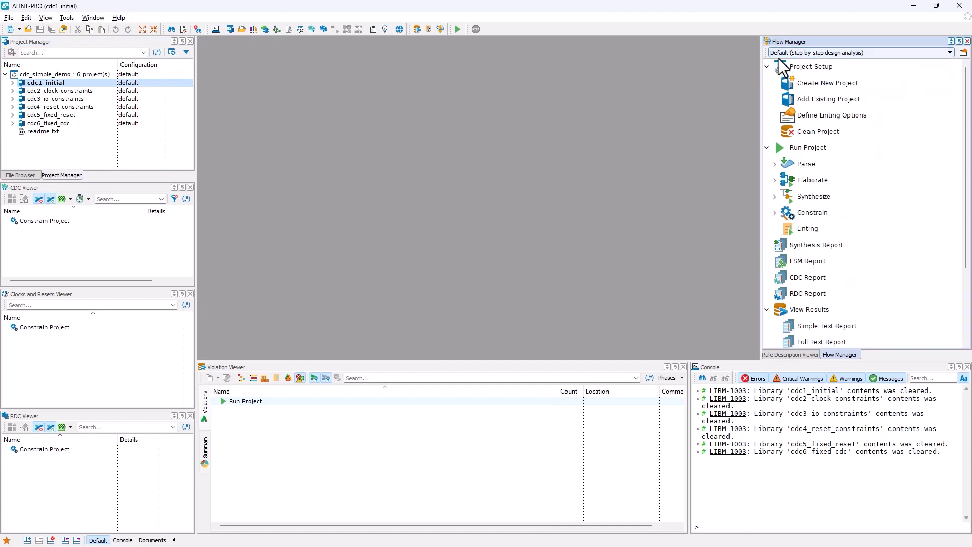
pyautogui.click(815, 53)
pyautogui.click(796, 59)
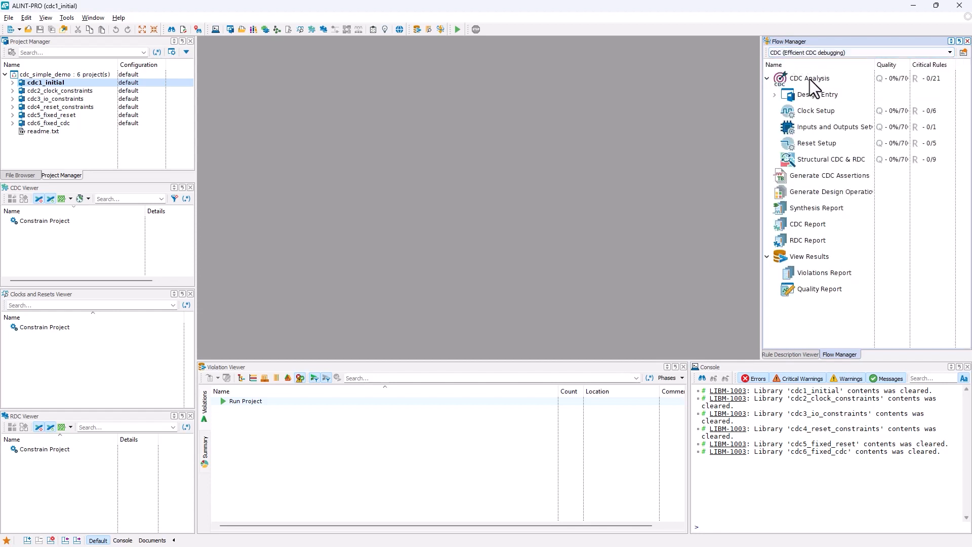
pyautogui.doubleClick(810, 79)
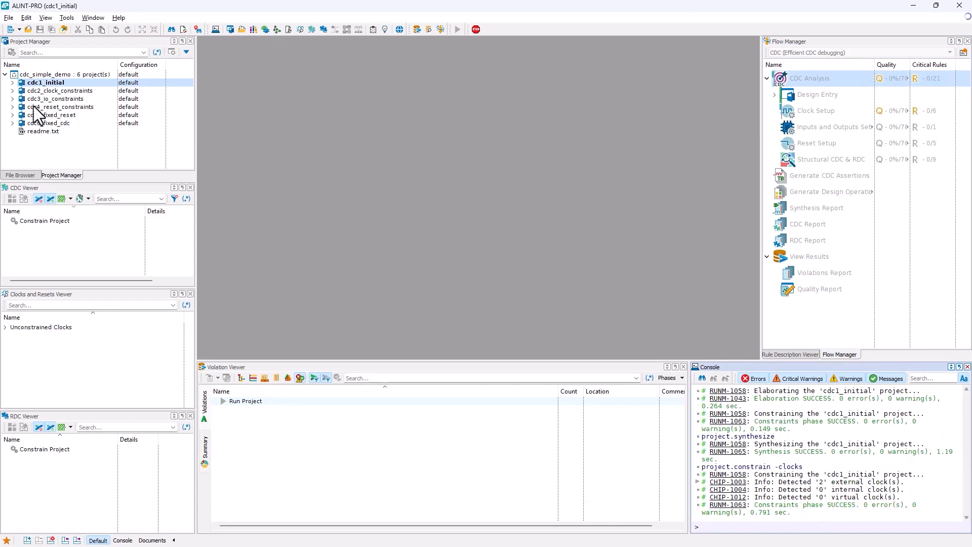
# Open test.sv from the cdc1_initial project and examine the test module's input and output port declarations
pyautogui.doubleClick(33, 83)
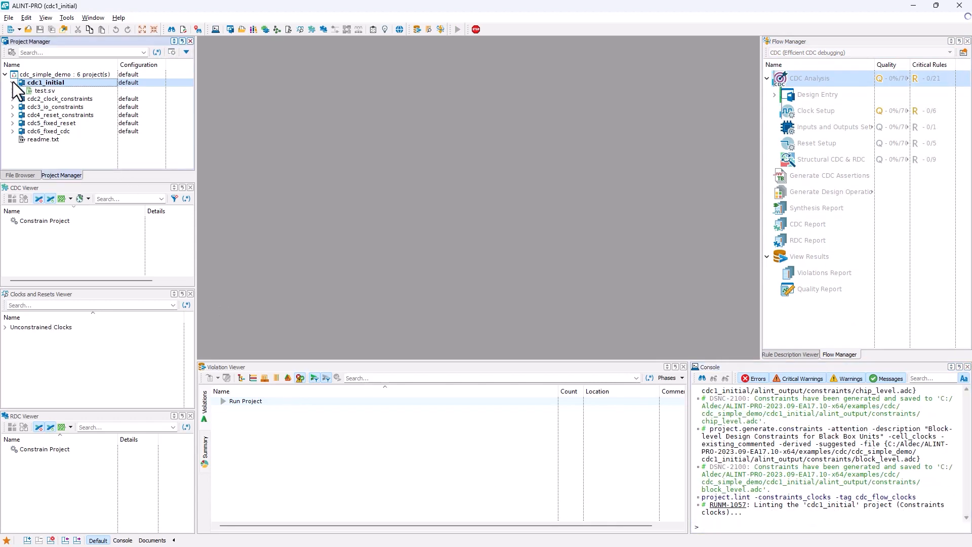
pyautogui.doubleClick(40, 91)
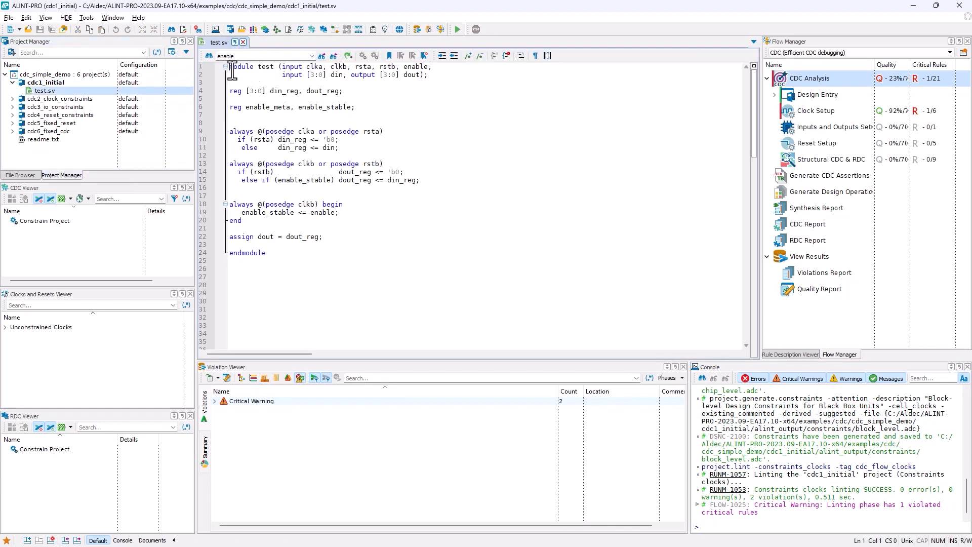
pyautogui.moveTo(229, 66); pyautogui.dragTo(436, 83)
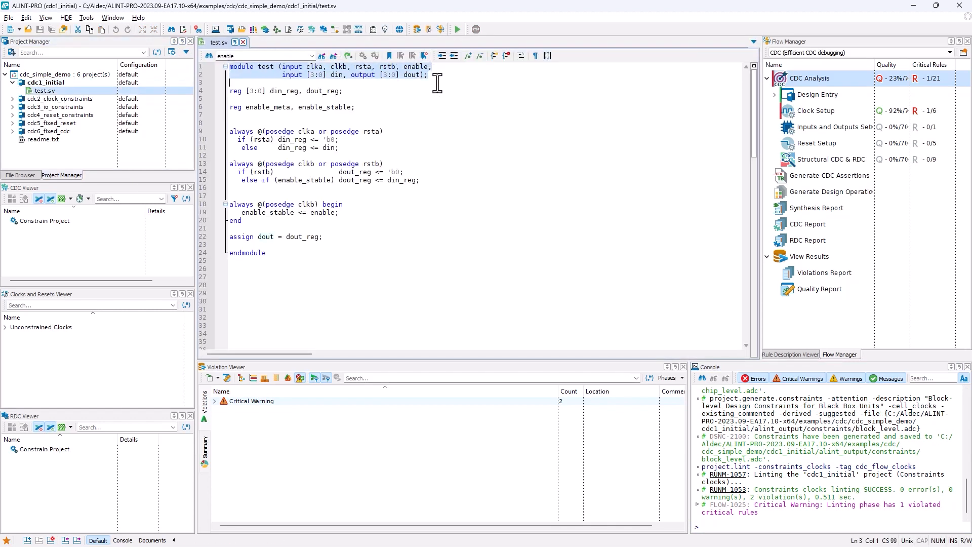
pyautogui.click(316, 67)
pyautogui.doubleClick(361, 67)
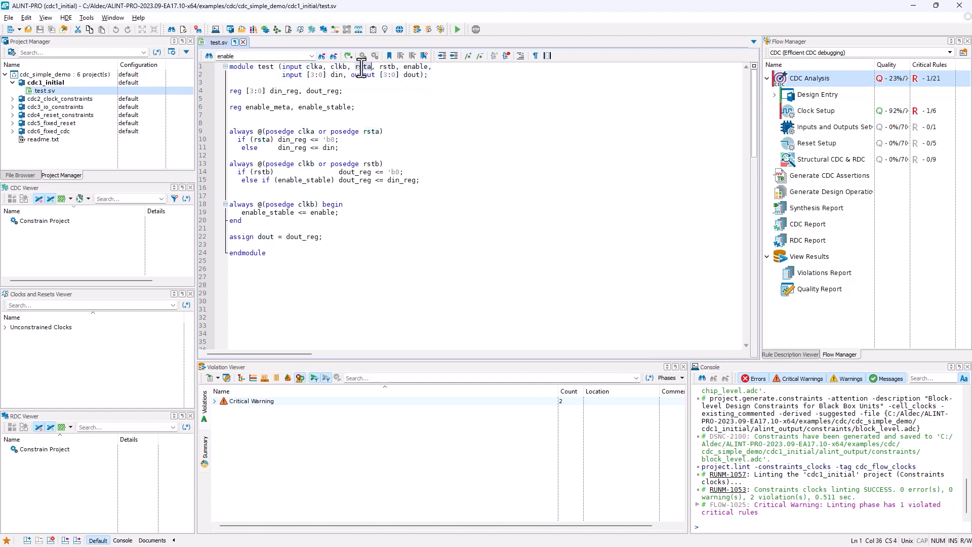
pyautogui.doubleClick(387, 67)
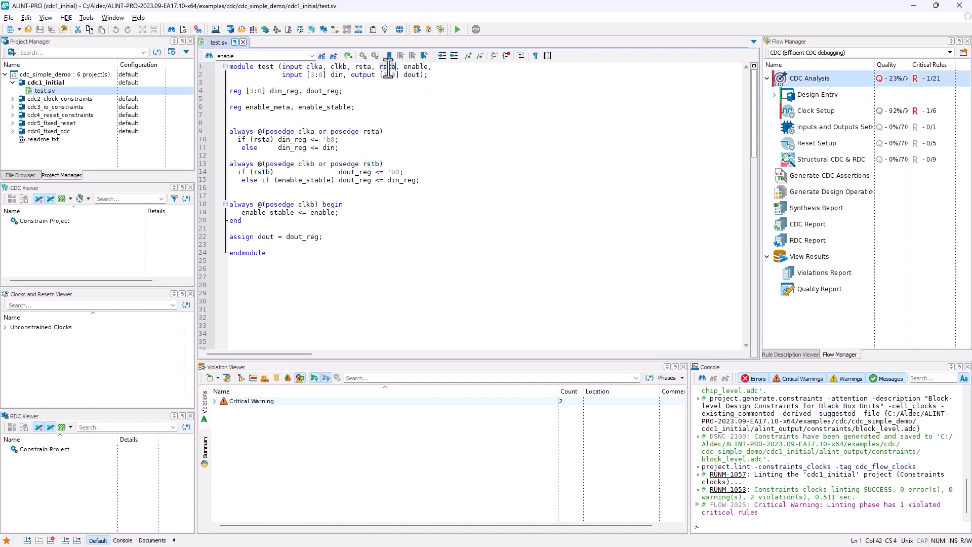
pyautogui.doubleClick(415, 67)
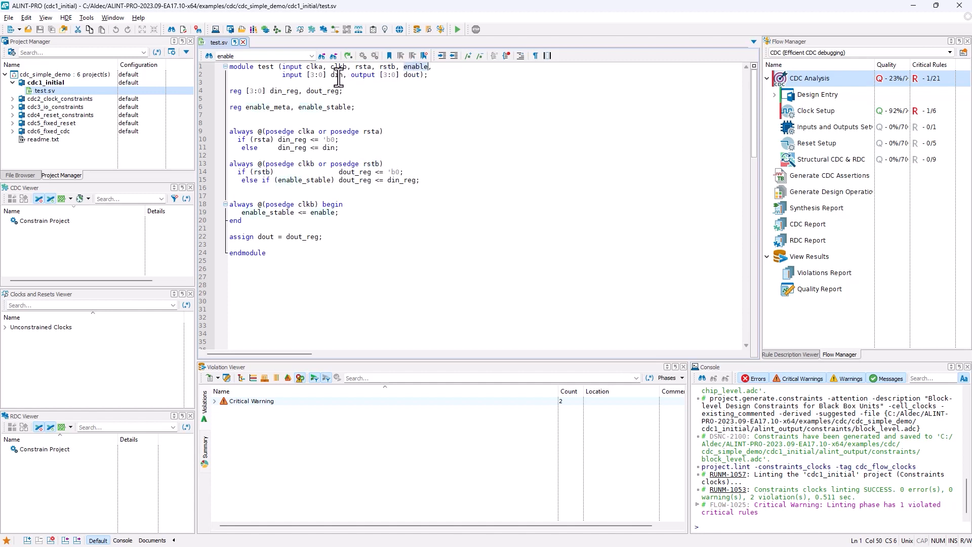
pyautogui.click(339, 75)
pyautogui.doubleClick(411, 75)
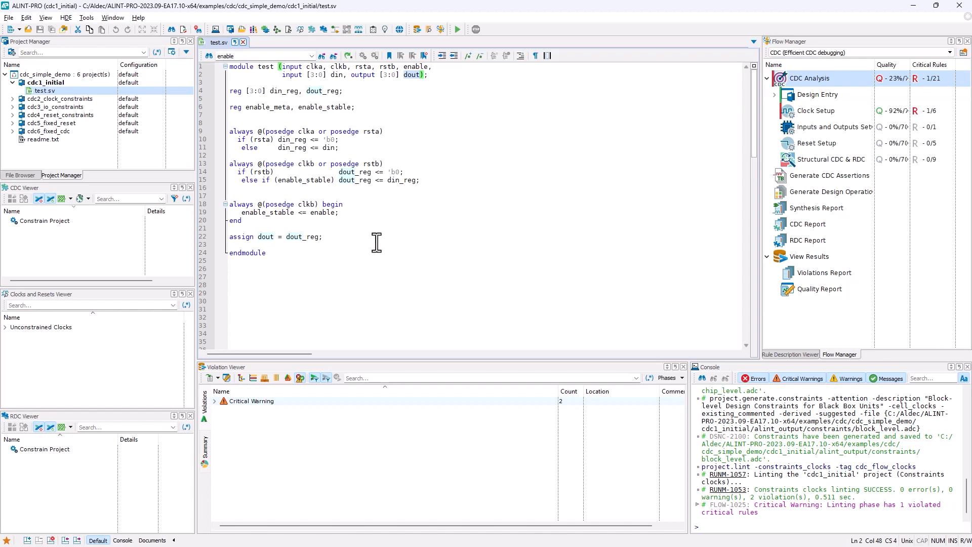
# Review the CDC flow phases from Design Entry and Clock Setup through Structural CDC & RDC
pyautogui.click(808, 96)
pyautogui.click(809, 111)
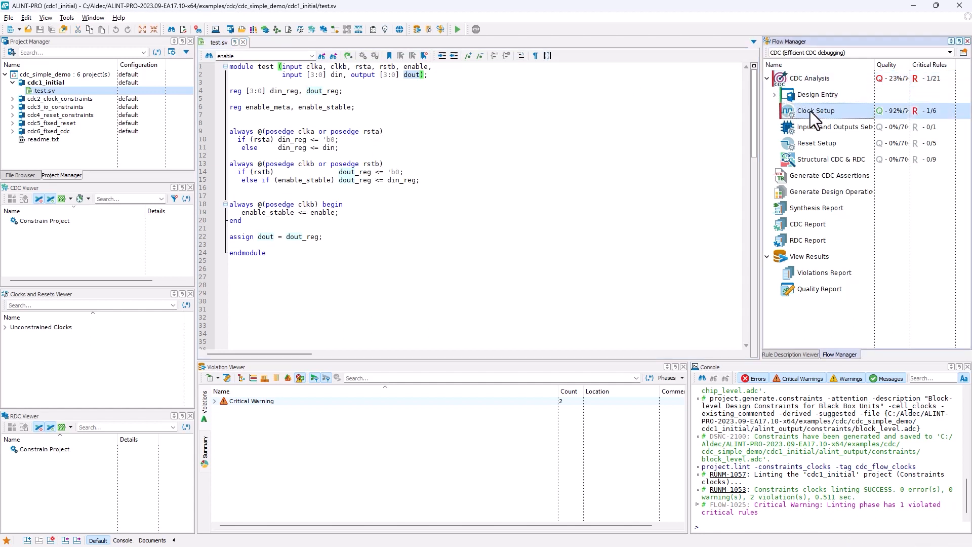
pyautogui.click(802, 128)
pyautogui.click(796, 144)
pyautogui.click(797, 159)
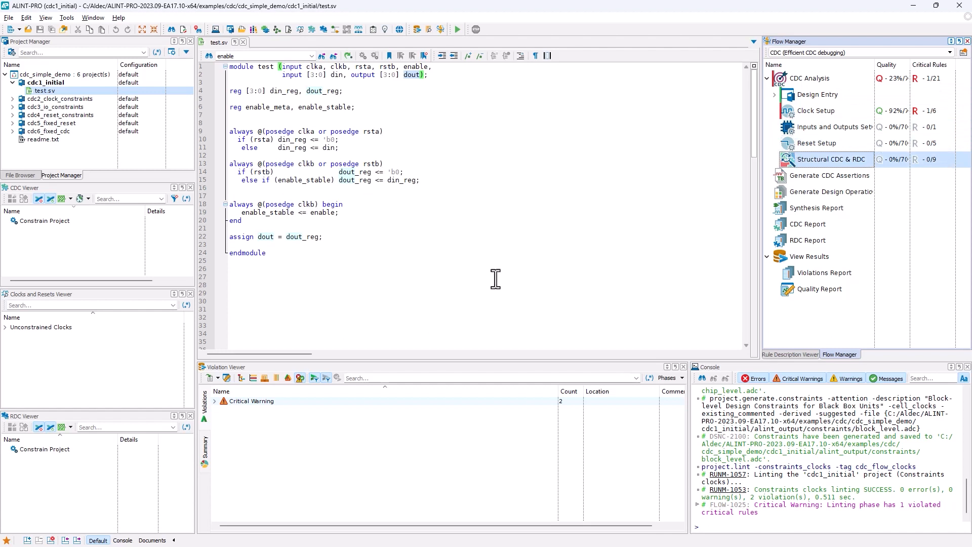
pyautogui.click(323, 280)
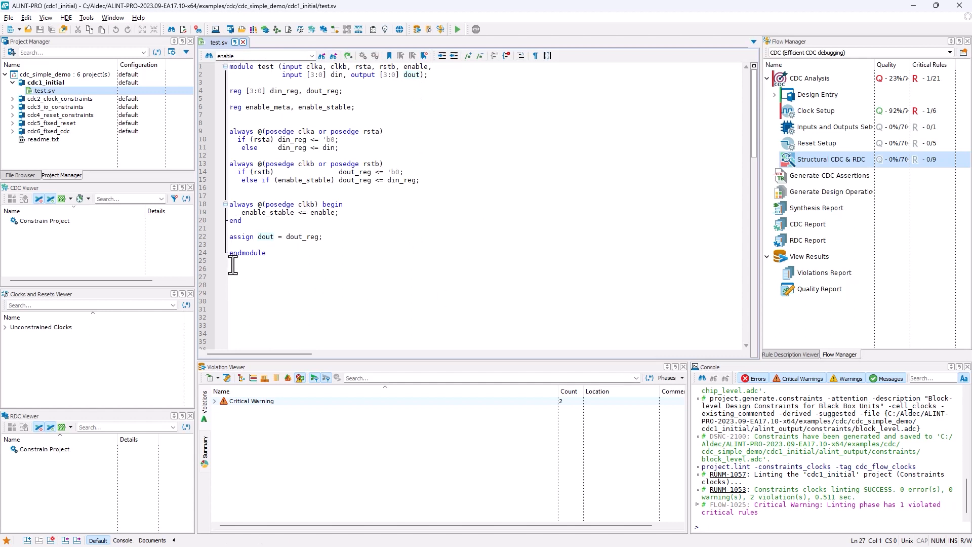
# Open the schematic of the cdc1_initial design and compare it with the test.sv source code
pyautogui.rightClick(46, 92)
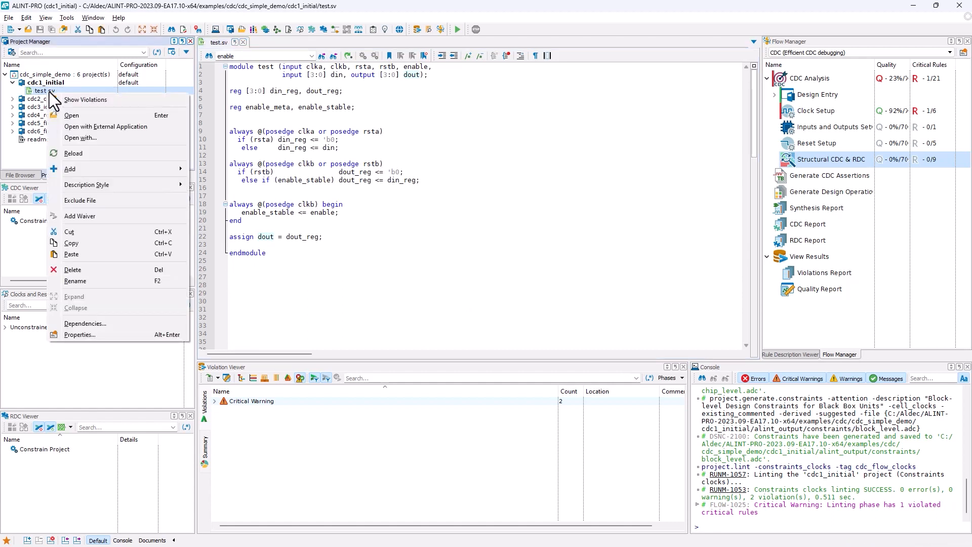
pyautogui.click(47, 92)
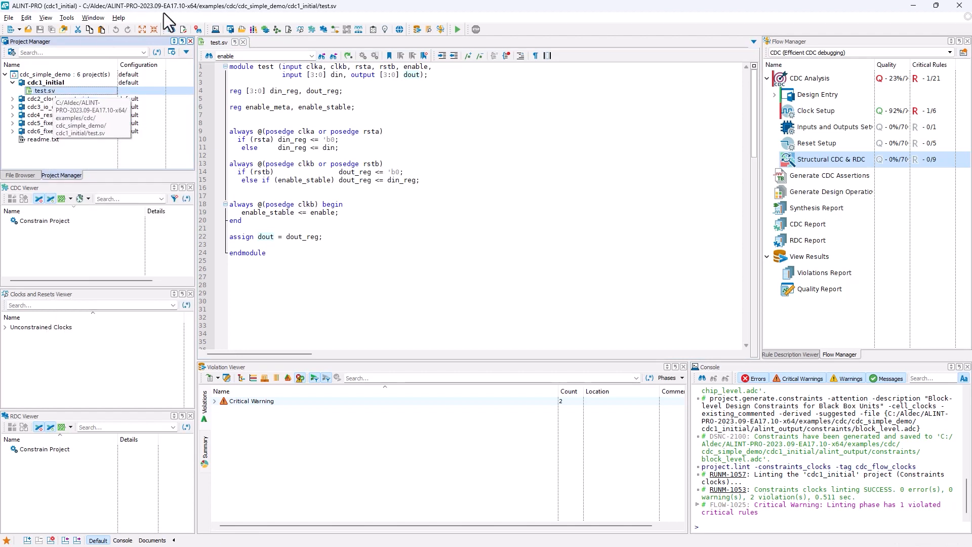
pyautogui.click(335, 32)
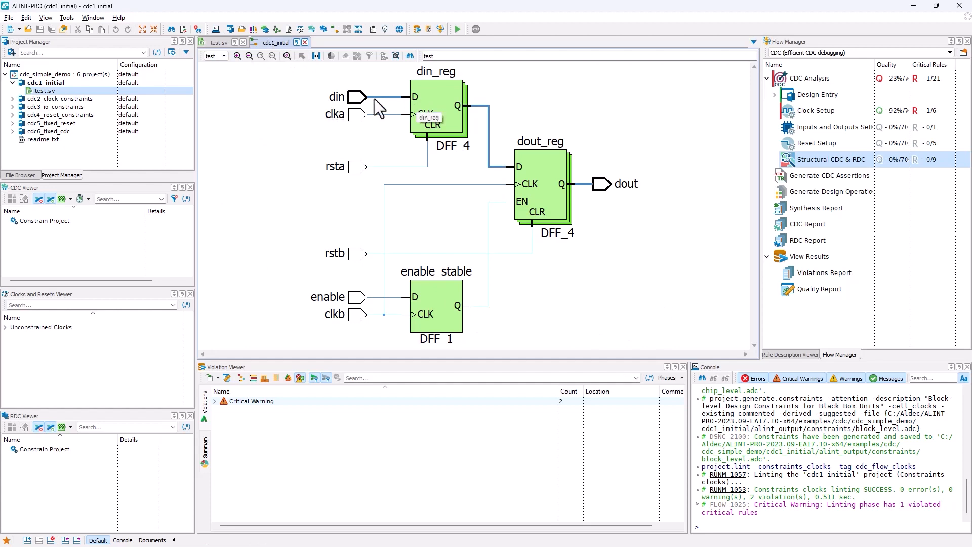
pyautogui.click(222, 42)
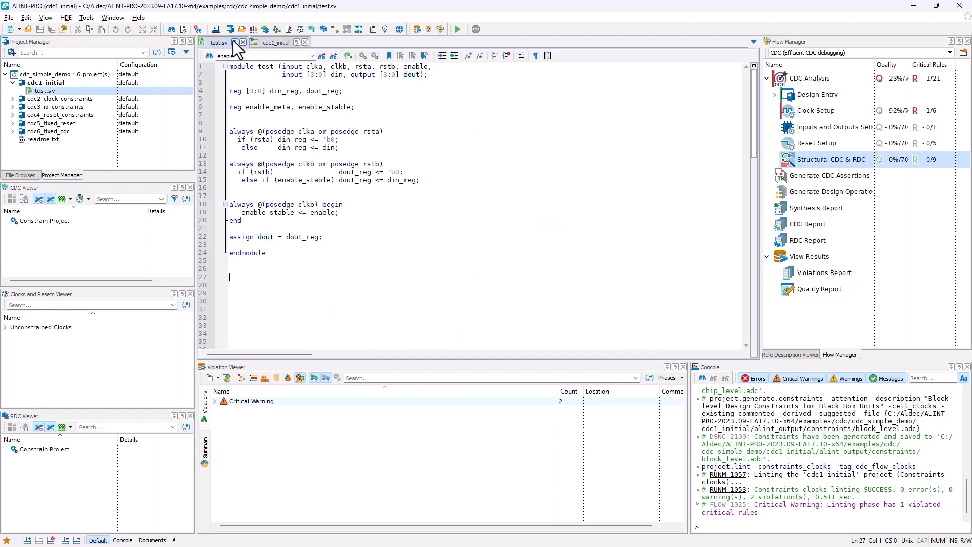
pyautogui.click(271, 42)
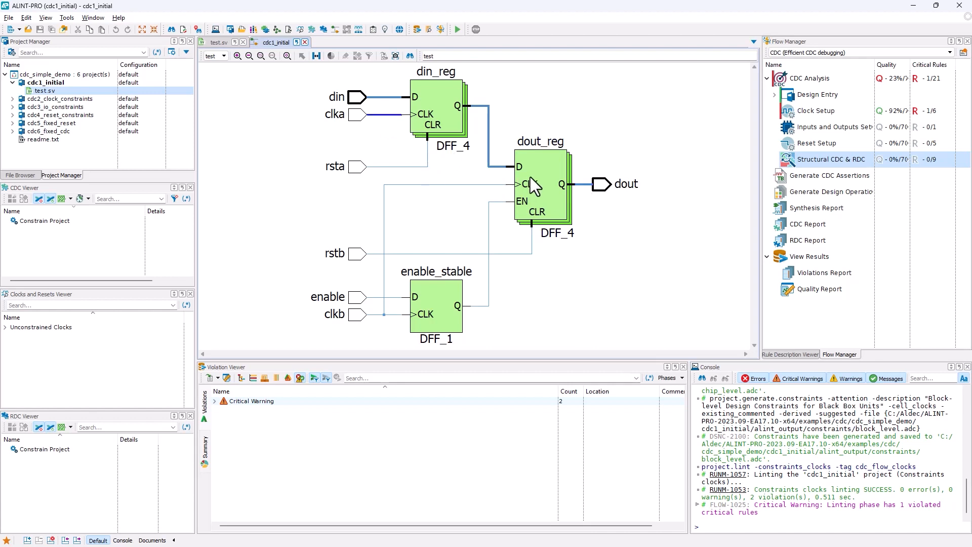
# Trace the clka and clkb clock nets to the registers they drive in the schematic
pyautogui.click(420, 186)
pyautogui.click(381, 114)
pyautogui.click(404, 185)
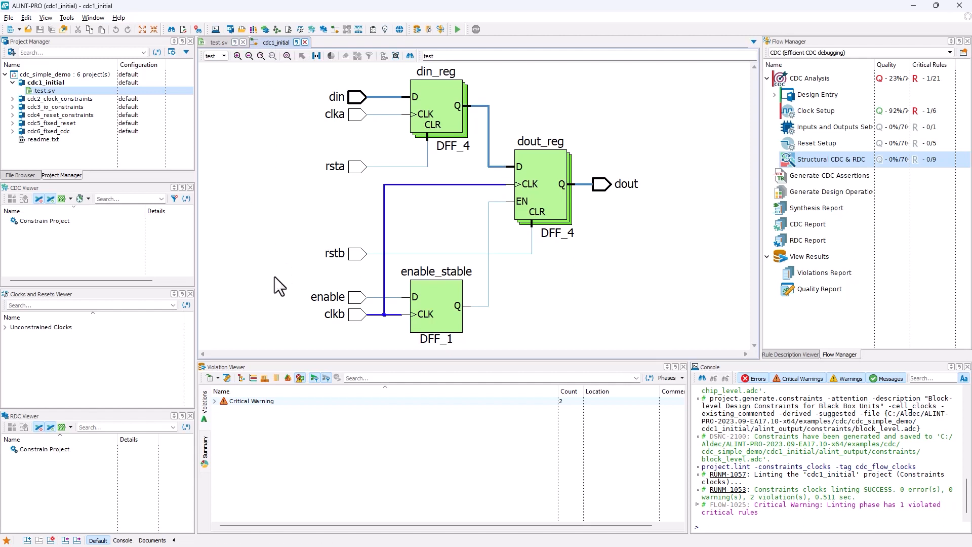
pyautogui.click(115, 254)
pyautogui.click(113, 371)
pyautogui.click(93, 472)
pyautogui.click(268, 440)
pyautogui.click(63, 236)
pyautogui.click(67, 383)
pyautogui.click(81, 469)
pyautogui.click(340, 462)
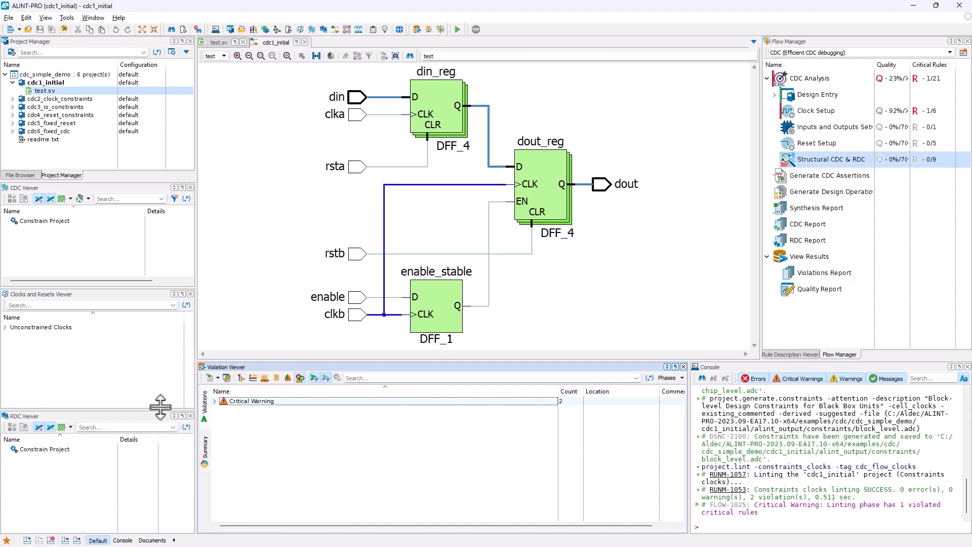
# Expand the Unconstrained Clocks group, inspect the test/clka and test/clkb entries, and collapse the group again
pyautogui.click(65, 357)
pyautogui.click(4, 327)
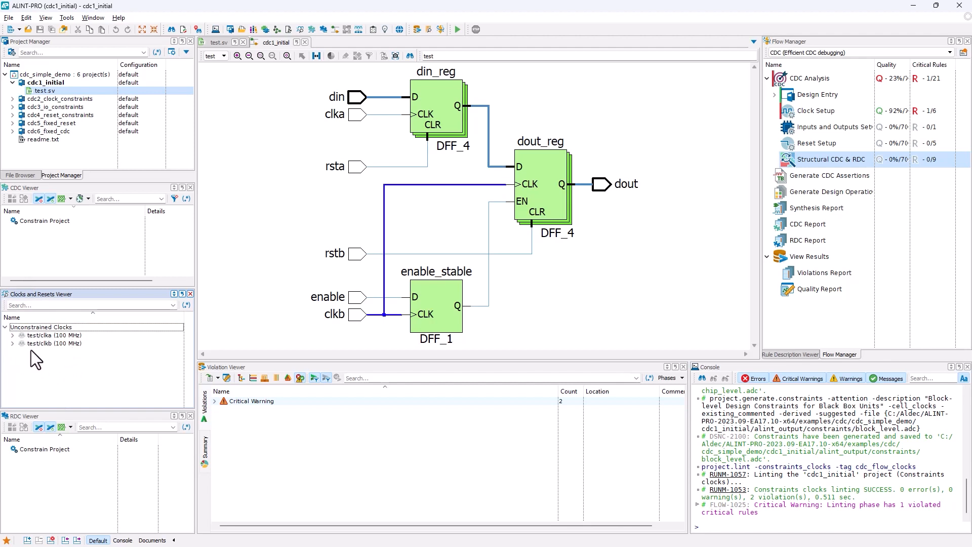
pyautogui.click(65, 345)
pyautogui.click(65, 336)
pyautogui.click(65, 360)
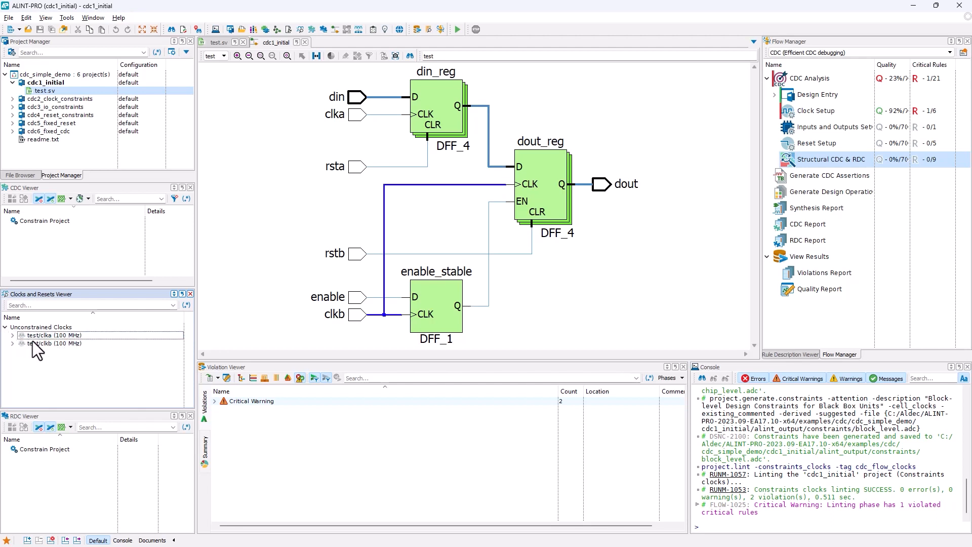
pyautogui.click(5, 327)
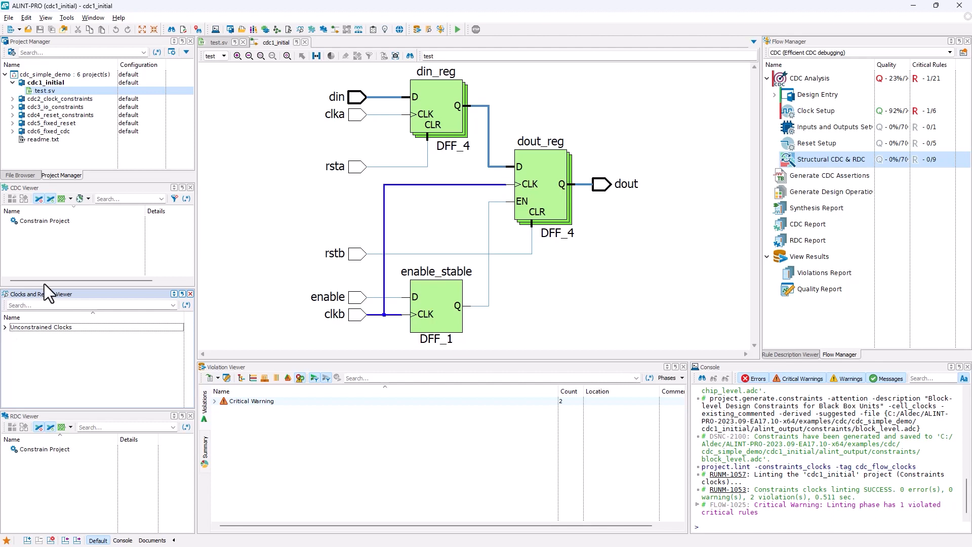
pyautogui.click(54, 257)
pyautogui.click(65, 493)
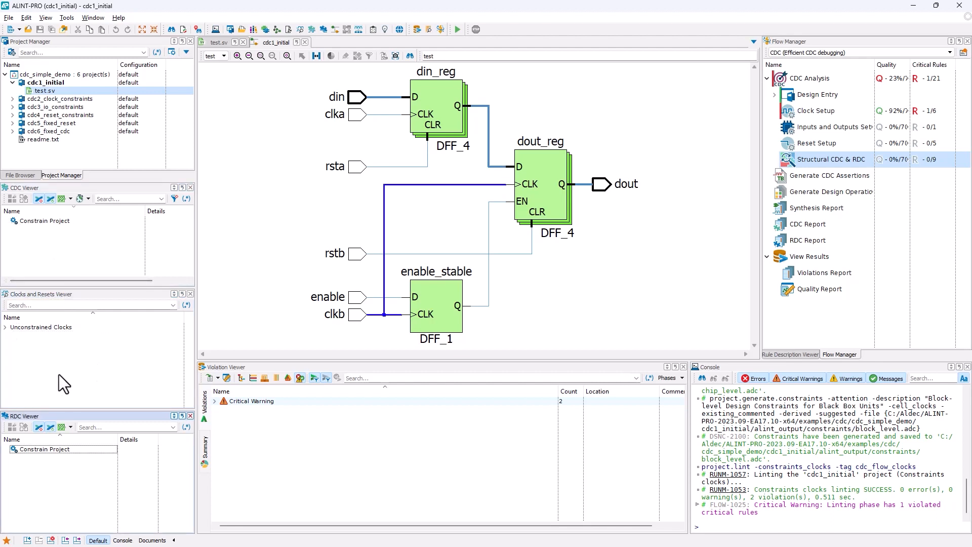
pyautogui.click(332, 435)
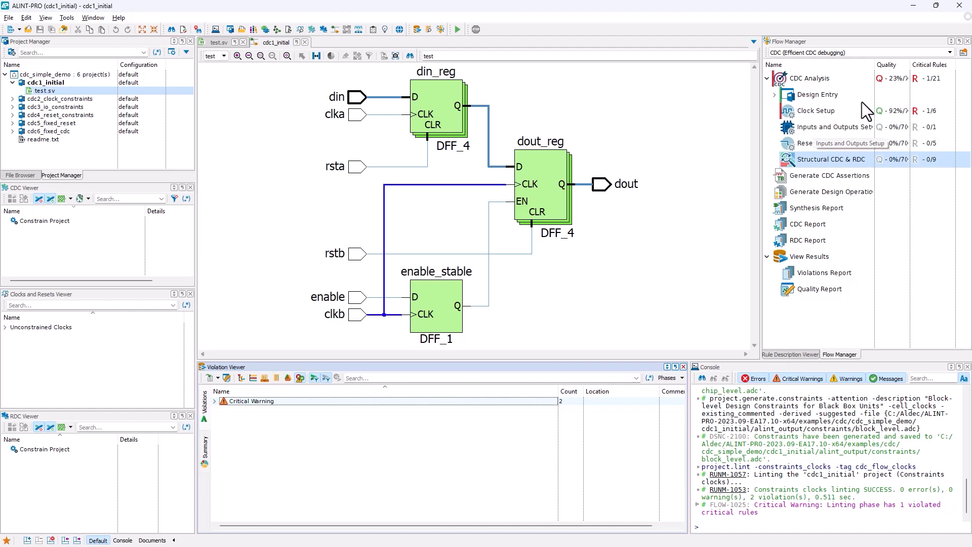
# Widen the Flow Manager and its Name column so that phase names, quality and critical rule values are fully readable
pyautogui.moveTo(910, 66); pyautogui.dragTo(889, 68)
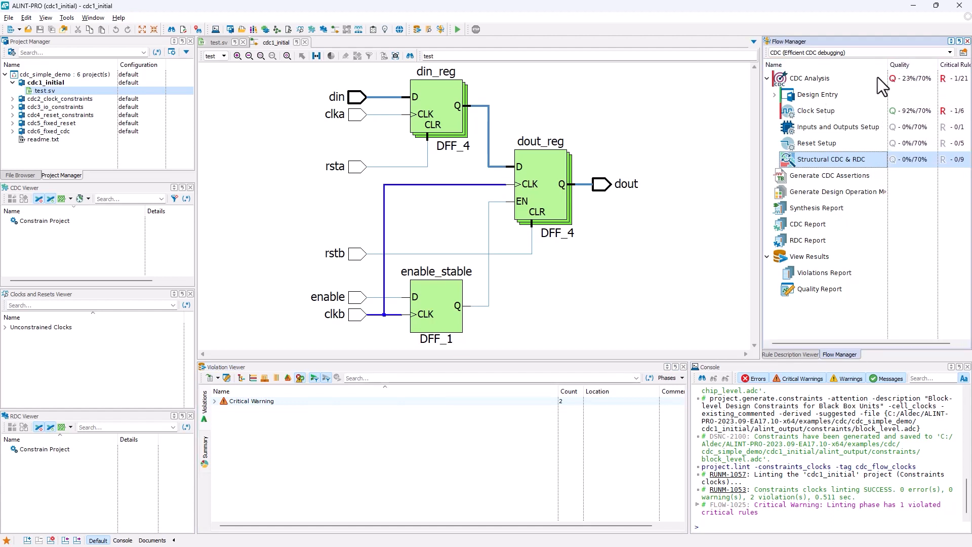
pyautogui.moveTo(763, 132); pyautogui.dragTo(733, 146)
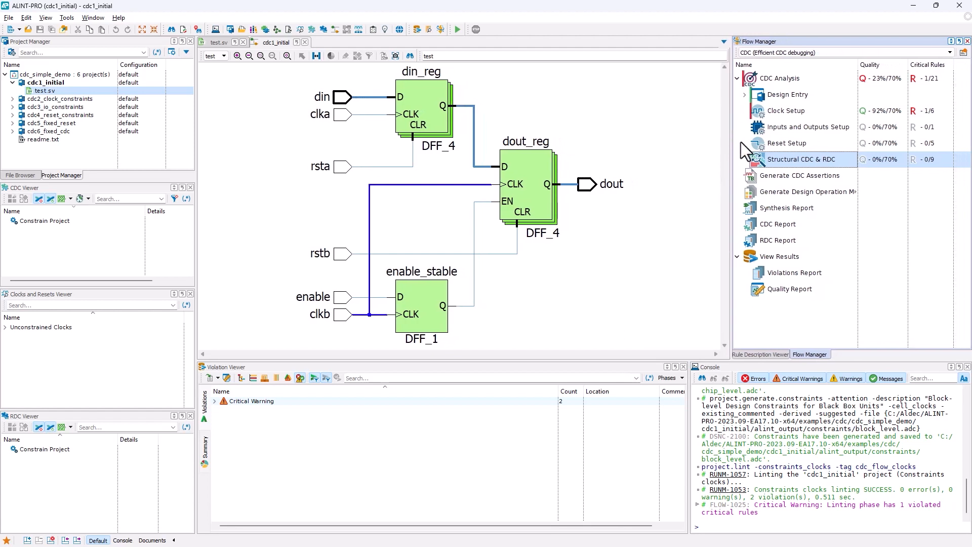
pyautogui.moveTo(858, 64); pyautogui.dragTo(875, 64)
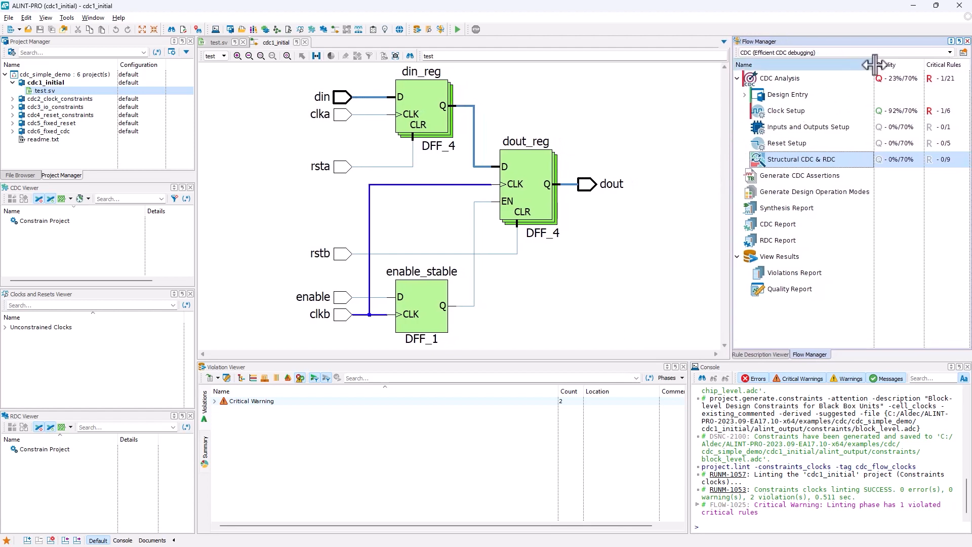
# Step through the CDC flow's setup phases and expand Design Entry to inspect its sub-phases
pyautogui.click(783, 93)
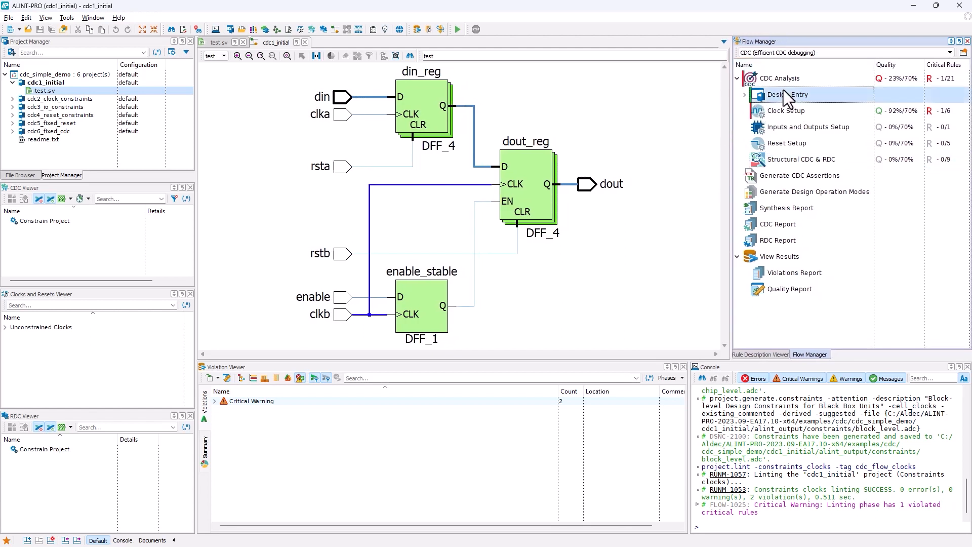
pyautogui.click(788, 109)
pyautogui.click(791, 133)
pyautogui.click(786, 143)
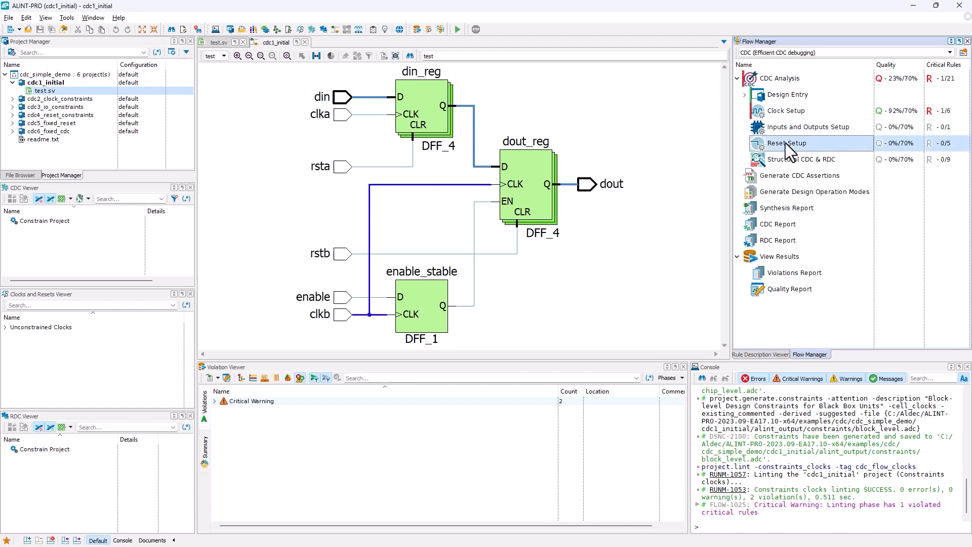
pyautogui.click(745, 94)
pyautogui.click(769, 95)
pyautogui.click(787, 108)
pyautogui.click(787, 97)
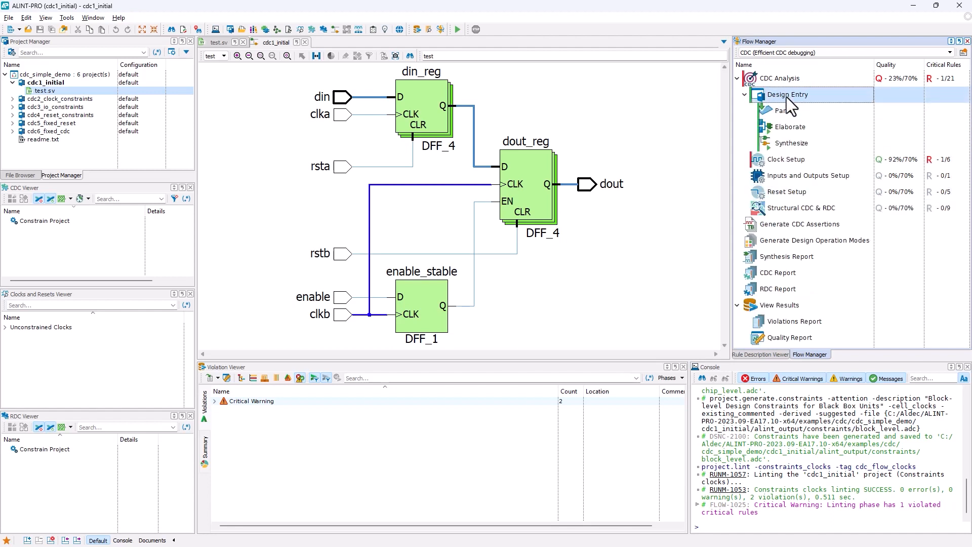
# Look at the Parse, Elaborate and Synthesize phases in the Default (Step-by-step design analysis) flow, and return to the CDC flow
pyautogui.click(805, 56)
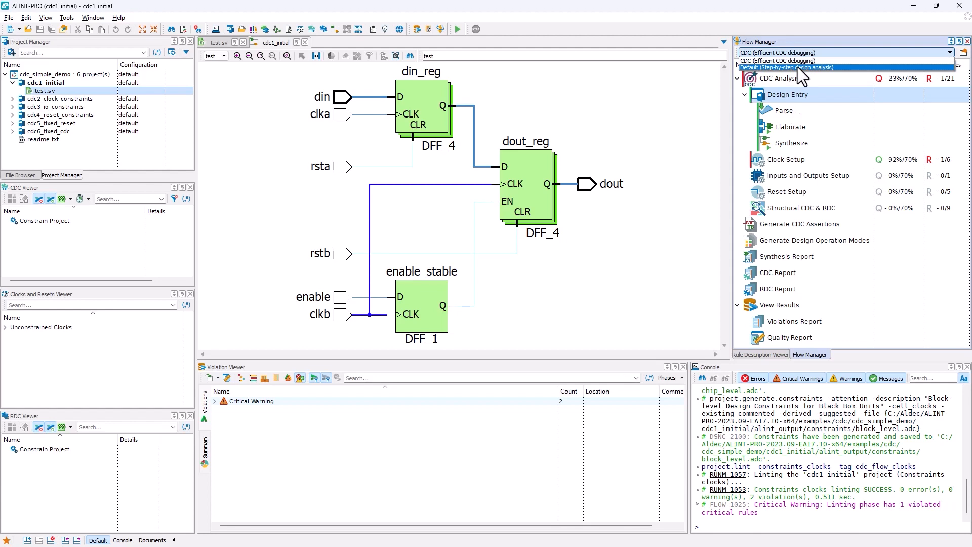
pyautogui.click(798, 67)
pyautogui.click(781, 165)
pyautogui.click(779, 177)
pyautogui.click(777, 192)
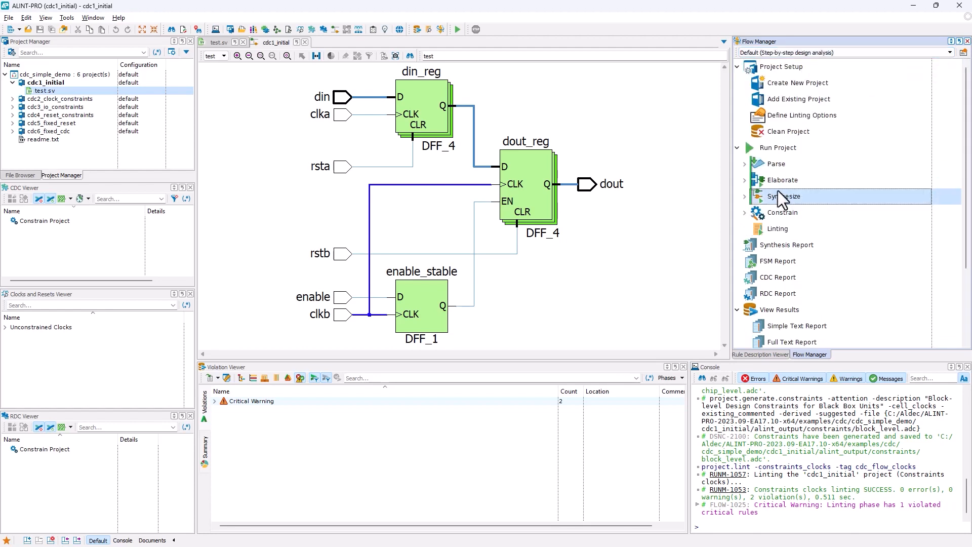
pyautogui.click(779, 54)
pyautogui.click(775, 60)
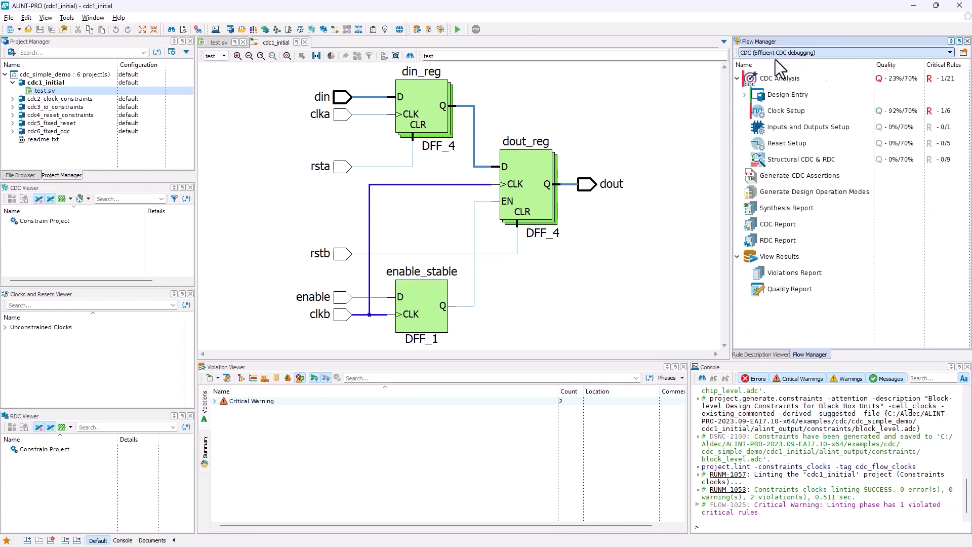
# Examine the Parse, Elaborate and Synthesize sub-phases under Design Entry of the CDC flow and collapse them
pyautogui.click(744, 94)
pyautogui.click(785, 113)
pyautogui.click(790, 124)
pyautogui.click(794, 138)
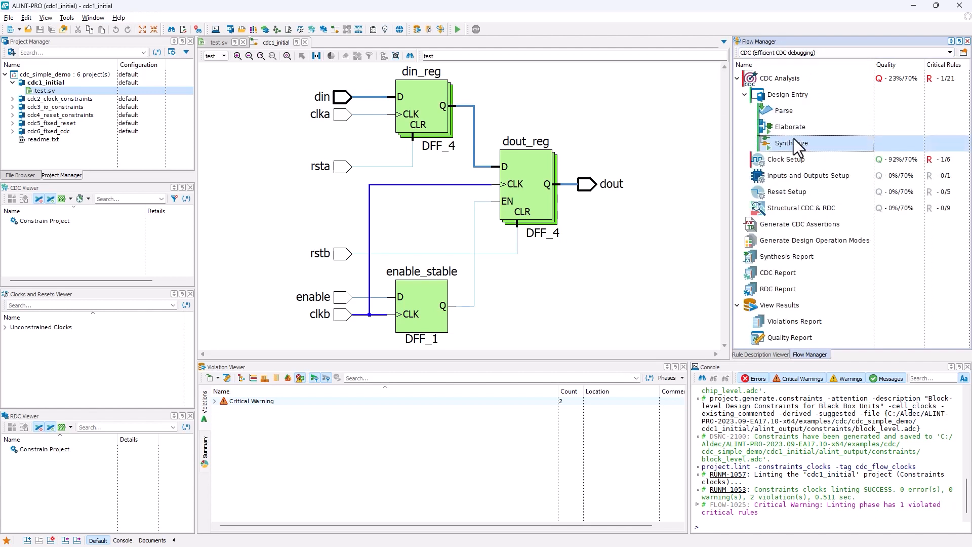
pyautogui.click(743, 96)
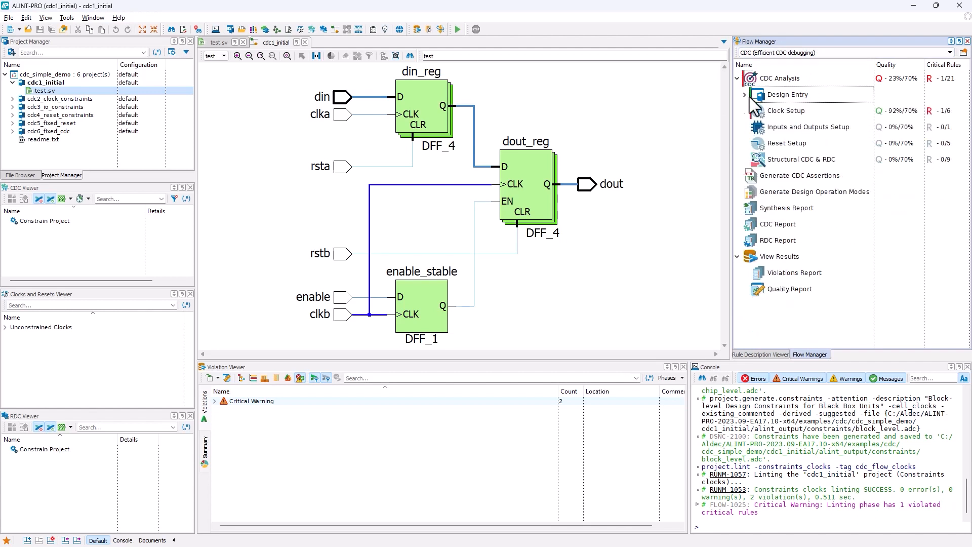
# Select the Clock Setup phase and expand the Critical Warning group among the reported violations
pyautogui.click(791, 114)
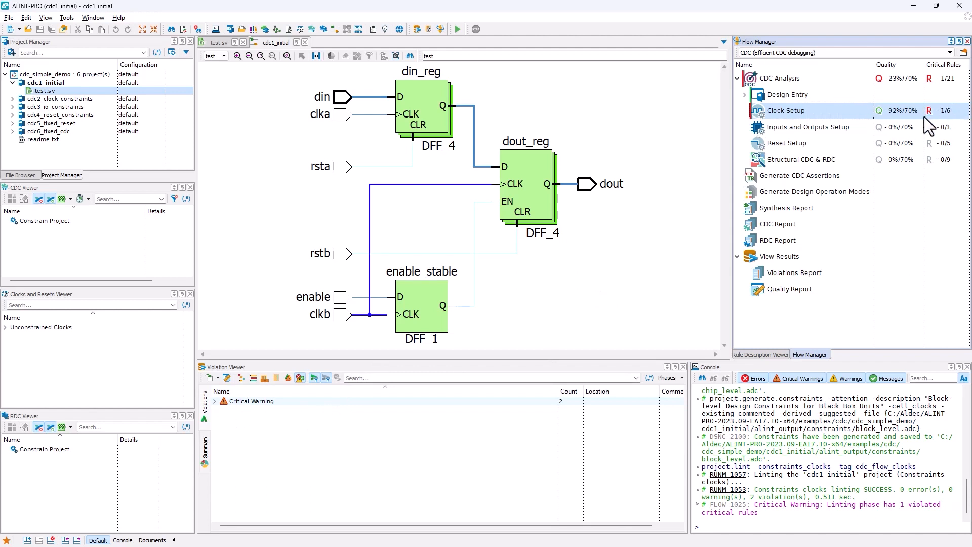
pyautogui.click(215, 401)
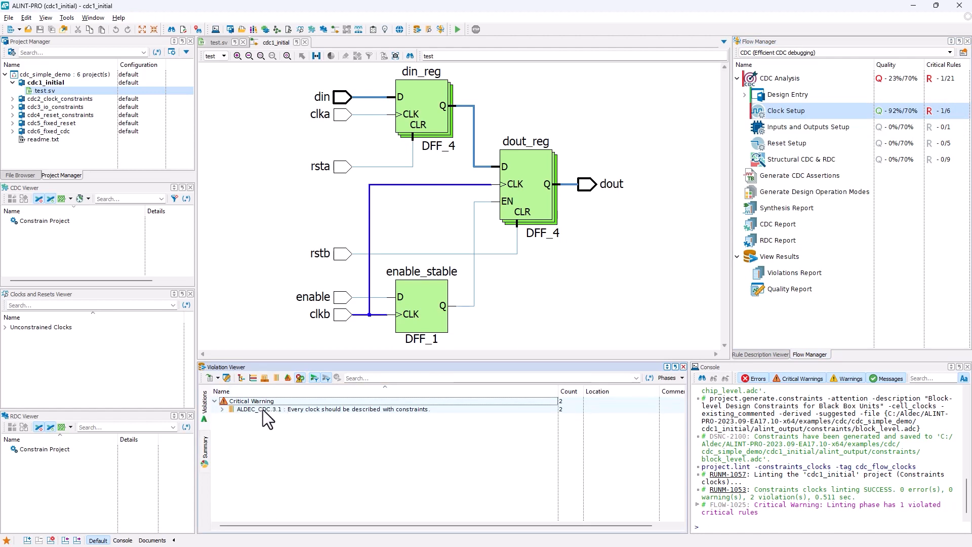
# Expand the ALDEC_CDC.3.1 rule under Critical Warning and inspect its violations for the test/clka and test/clkb clocks
pyautogui.click(254, 410)
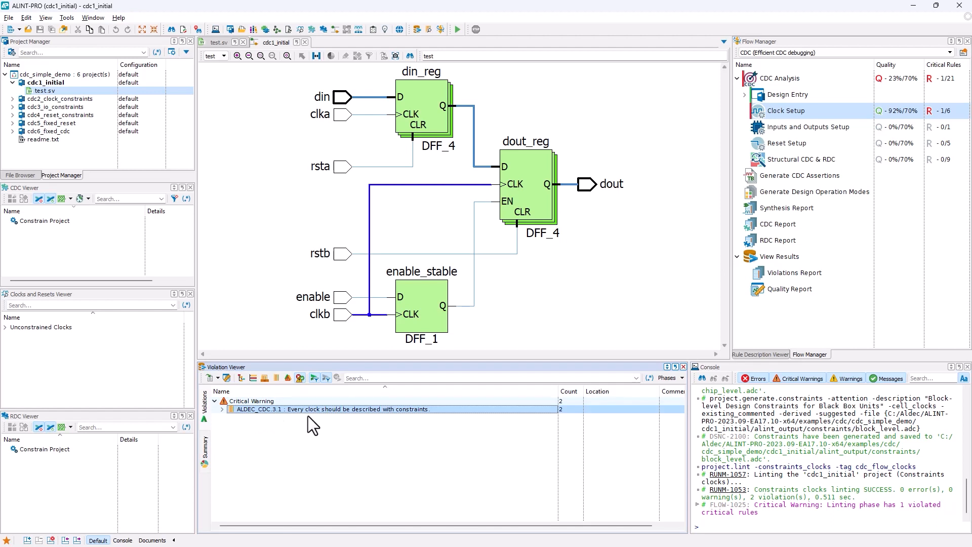
pyautogui.click(223, 409)
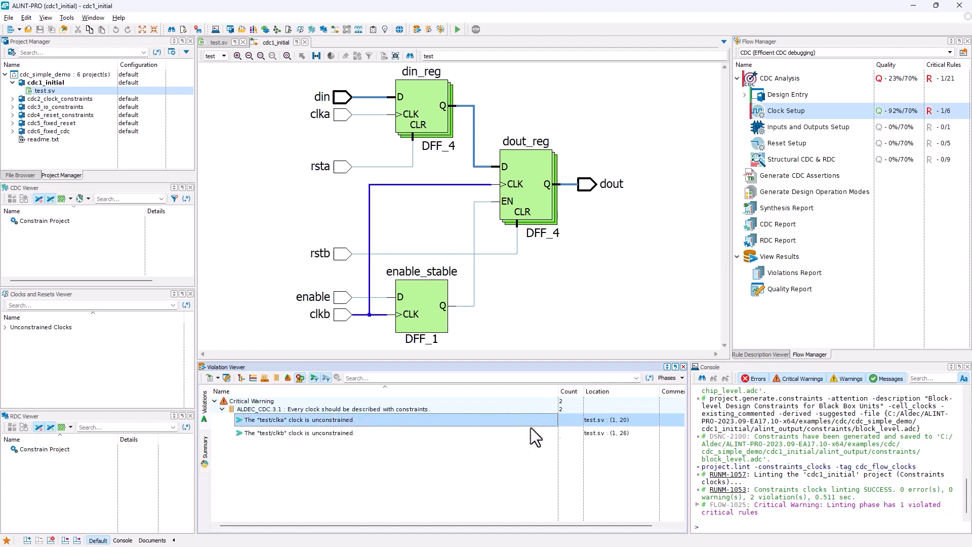
pyautogui.click(336, 422)
pyautogui.click(342, 433)
pyautogui.click(569, 409)
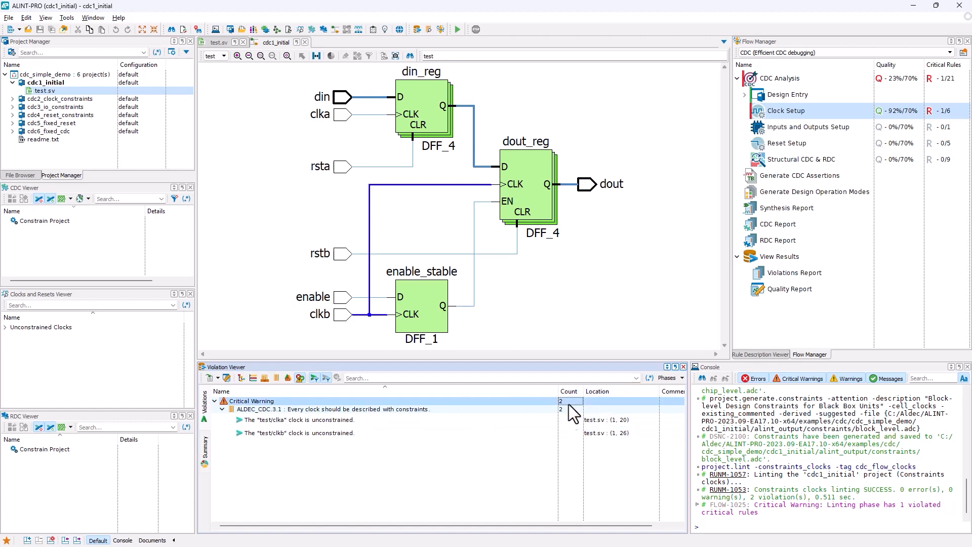
pyautogui.click(309, 423)
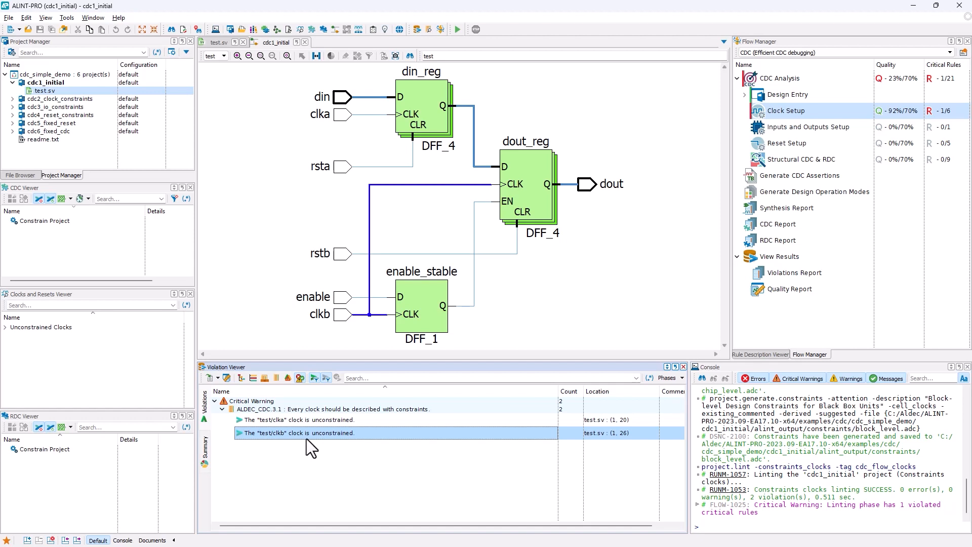
pyautogui.moveTo(306, 438)
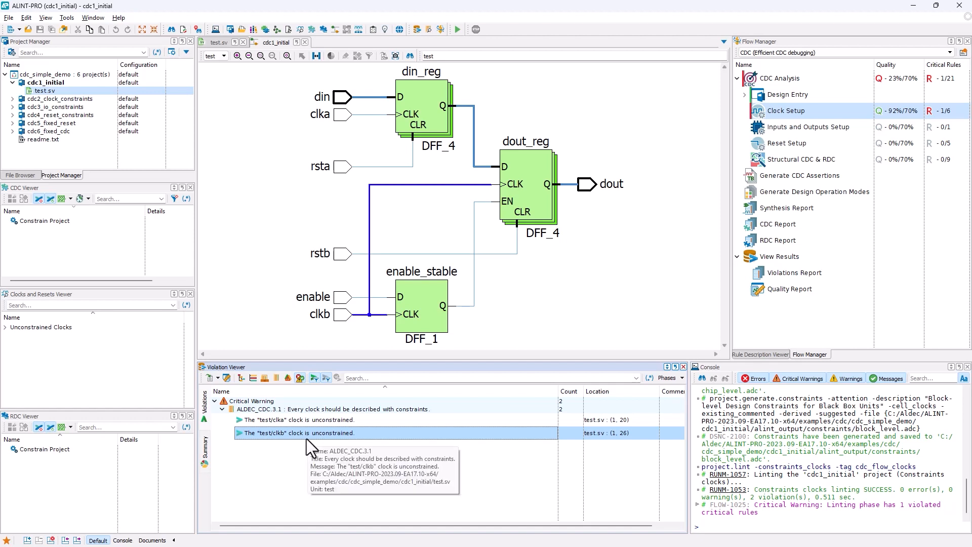
# Show the rule description of ALDEC_CDC.3.1 and read its Problem Description paragraph
pyautogui.click(305, 410)
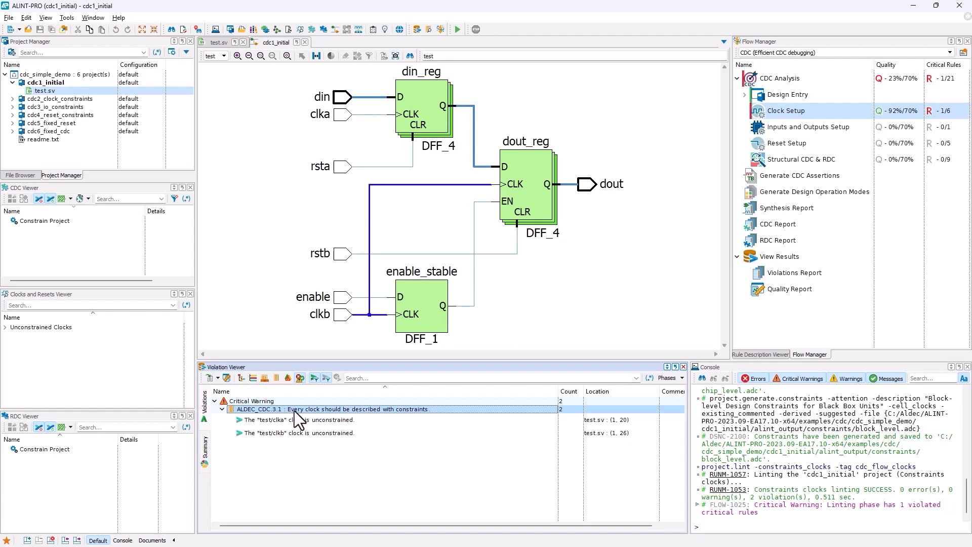
pyautogui.rightClick(379, 408)
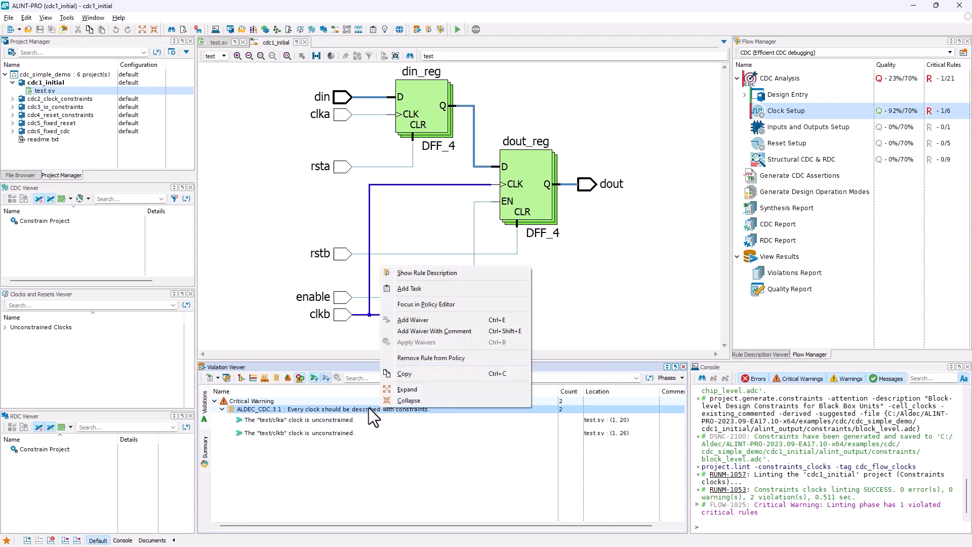
pyautogui.click(435, 273)
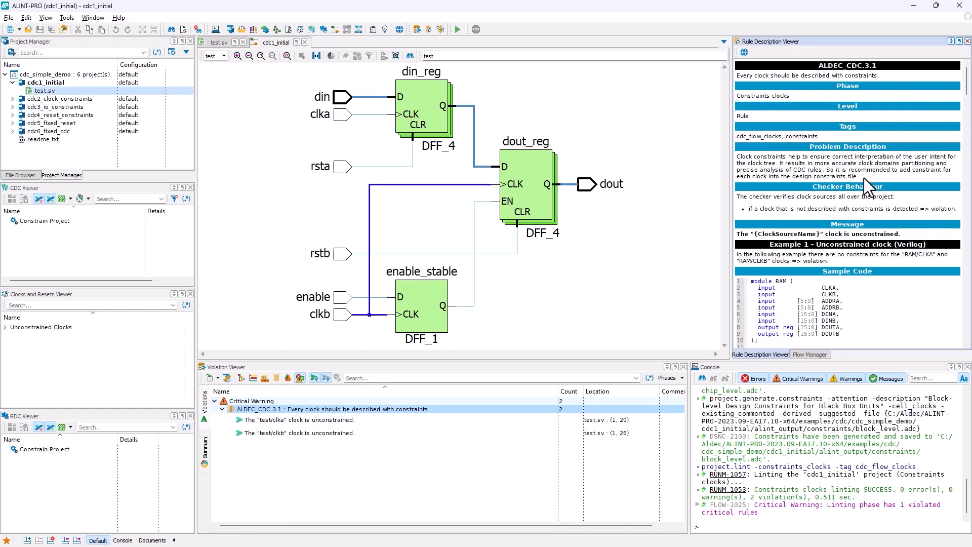
pyautogui.moveTo(862, 178); pyautogui.dragTo(738, 158)
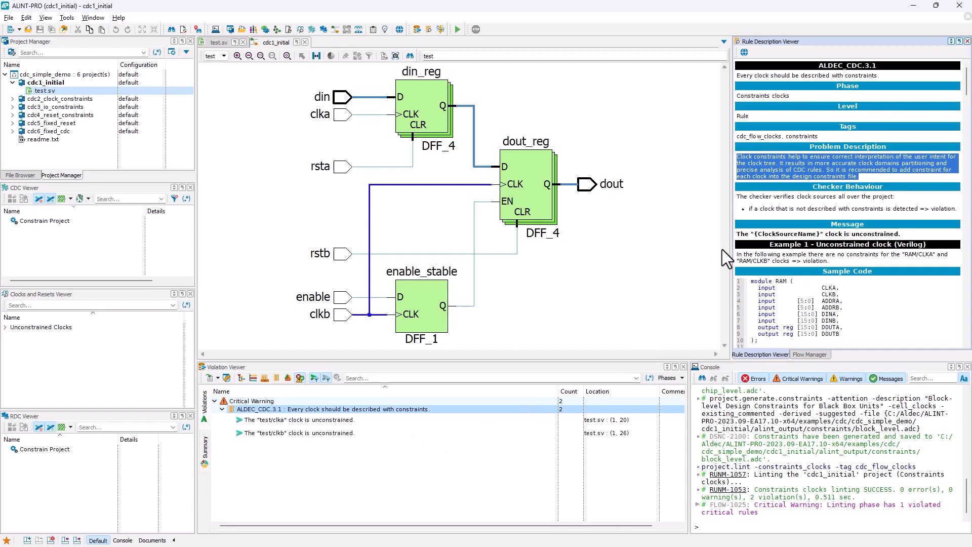
pyautogui.click(864, 178)
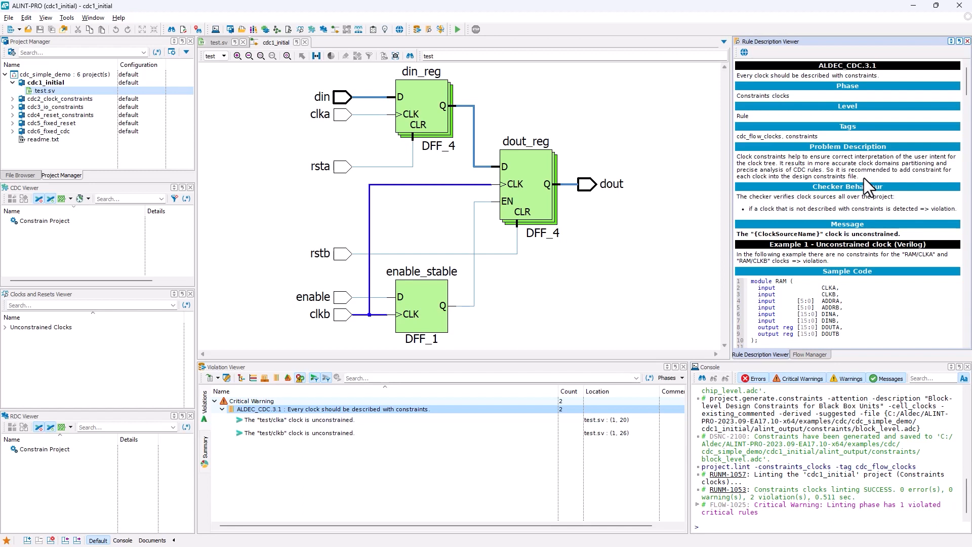
# Look through the unconstrained clock Verilog example in the rule description, from its sample code to the fixed files
pyautogui.scroll(-7, 967, 114)
pyautogui.scroll(-1, 967, 114)
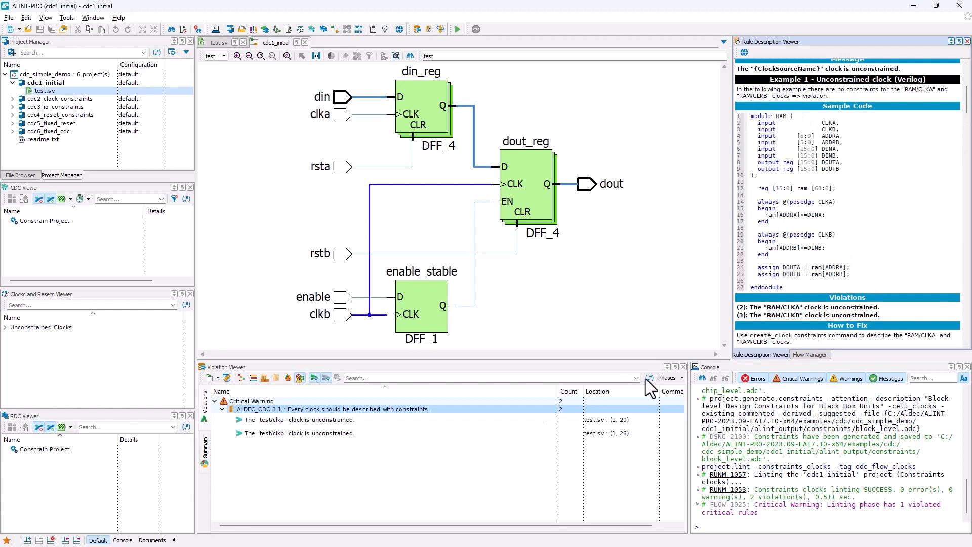
pyautogui.scroll(-7, 876, 197)
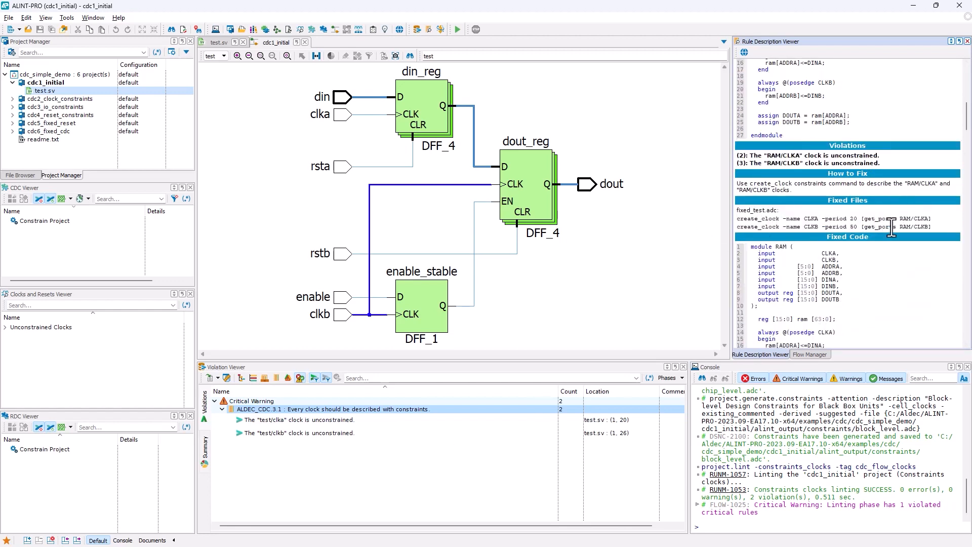
pyautogui.scroll(7, 876, 228)
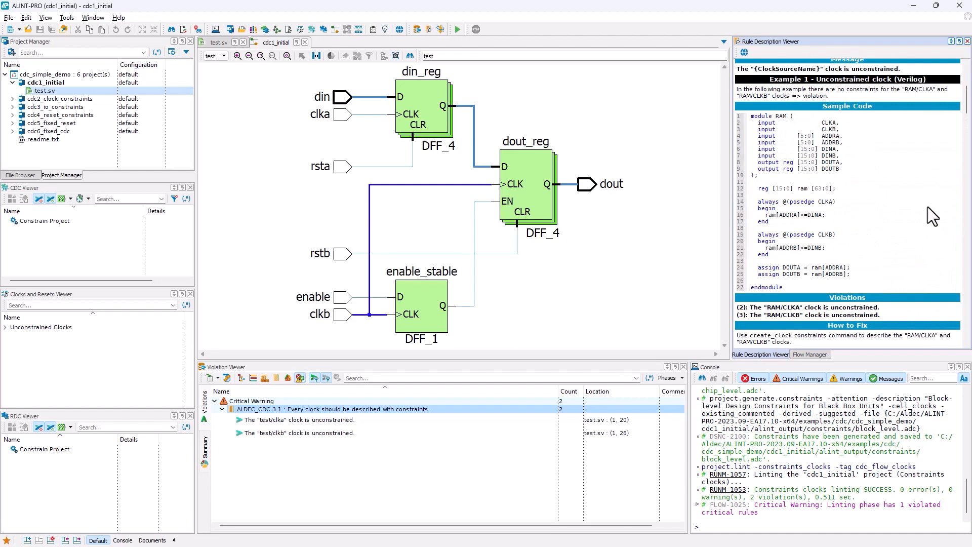
pyautogui.scroll(-1, 833, 130)
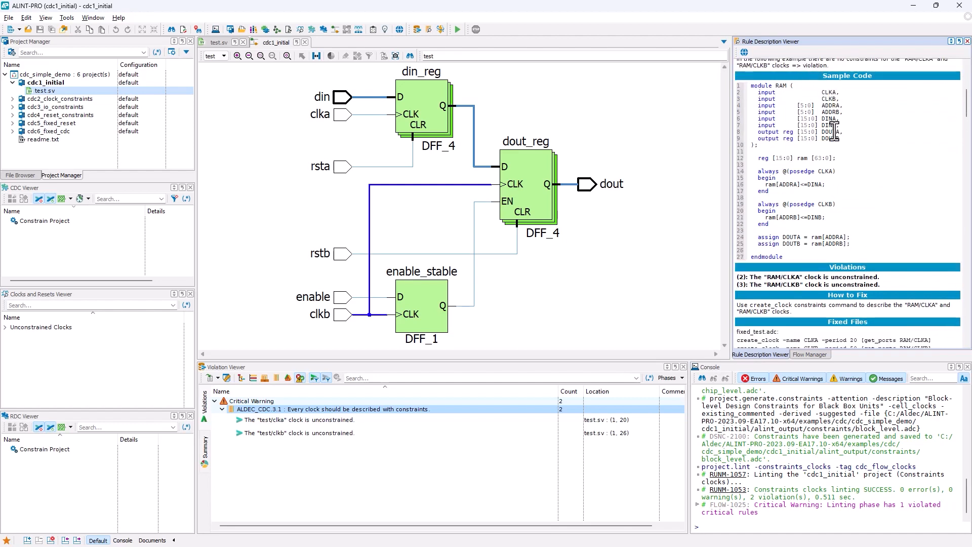
pyautogui.scroll(-1, 798, 194)
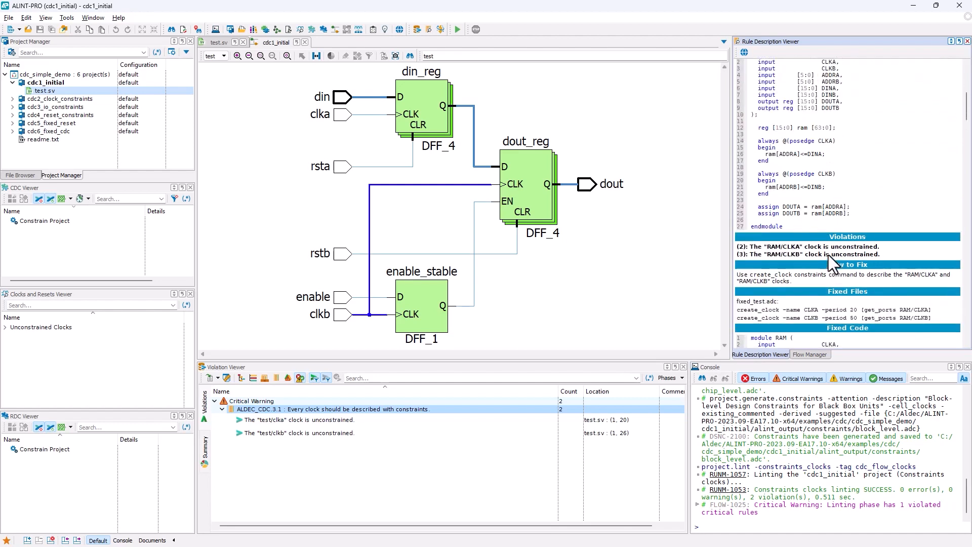
pyautogui.scroll(4, 828, 254)
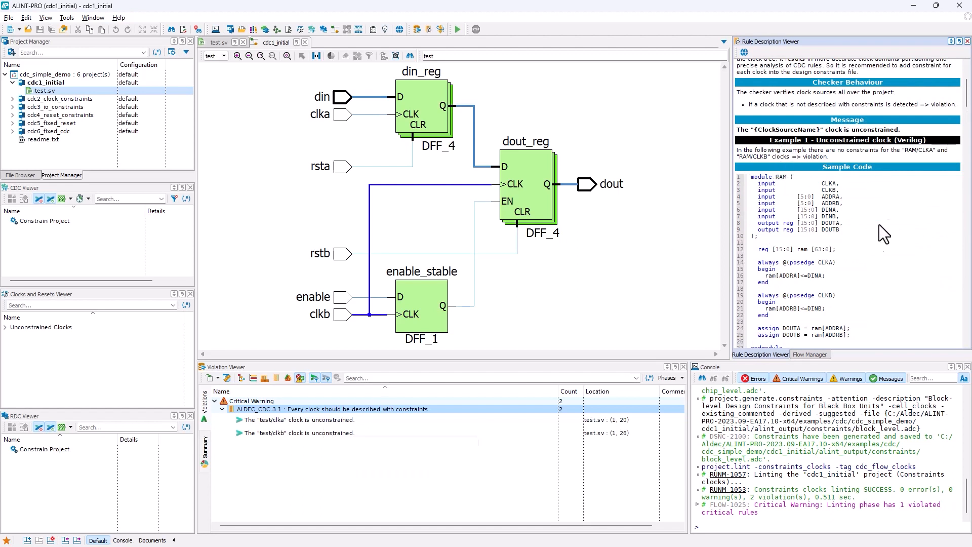
# Highlight the rule's message text and the create_clock lines of fixed_test.adc, and review the fixed code of Example 1
pyautogui.scroll(-1, 878, 223)
pyautogui.moveTo(899, 99); pyautogui.dragTo(743, 101)
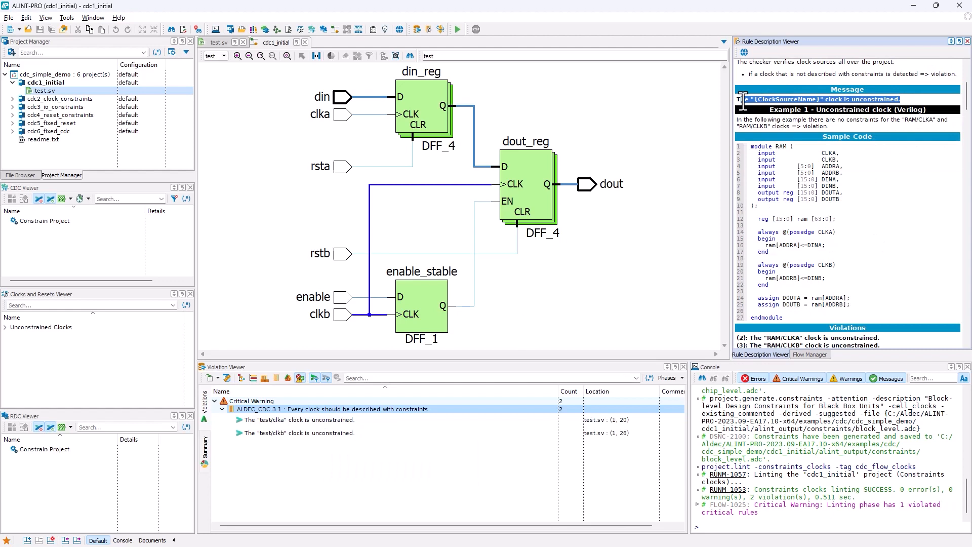
pyautogui.scroll(-3, 865, 208)
pyautogui.scroll(-1, 865, 210)
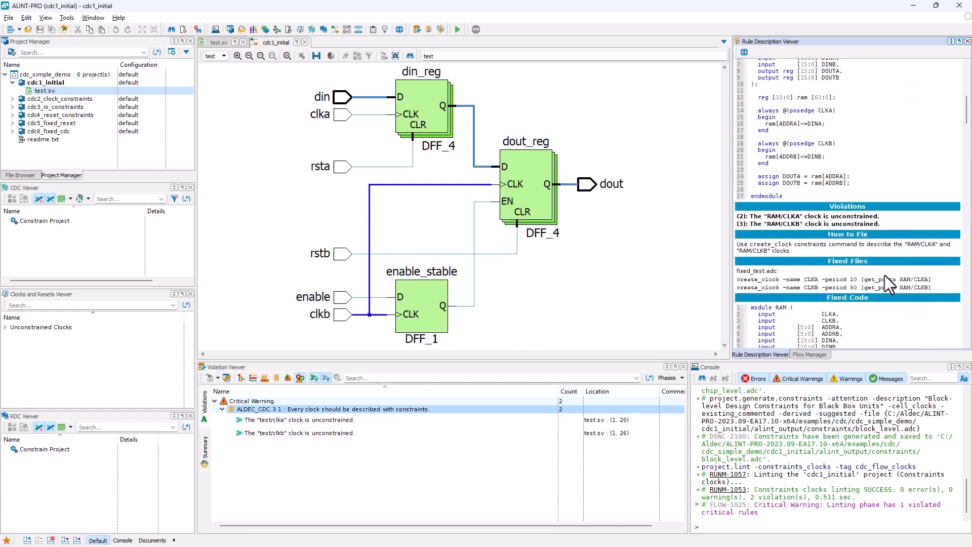
pyautogui.moveTo(928, 287); pyautogui.dragTo(738, 281)
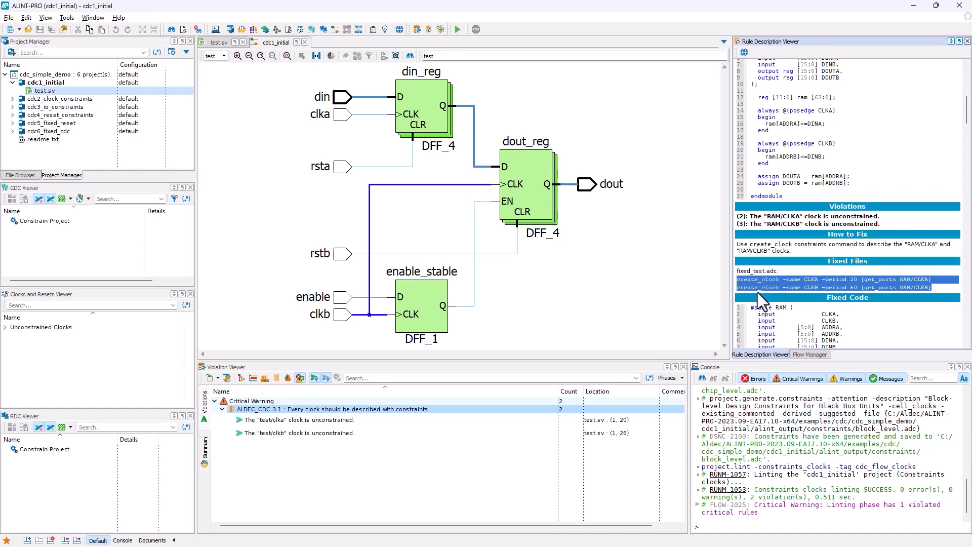
pyautogui.scroll(-3, 770, 287)
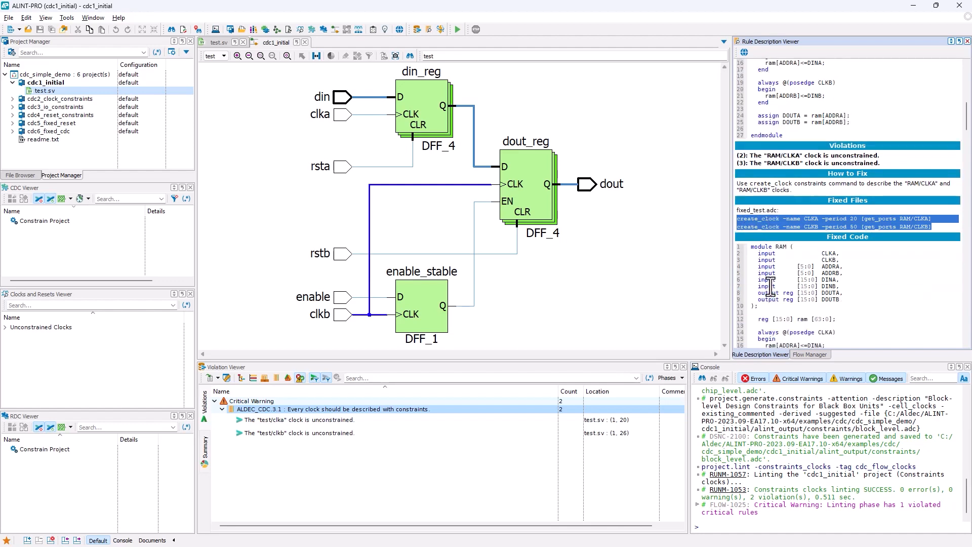
pyautogui.click(937, 227)
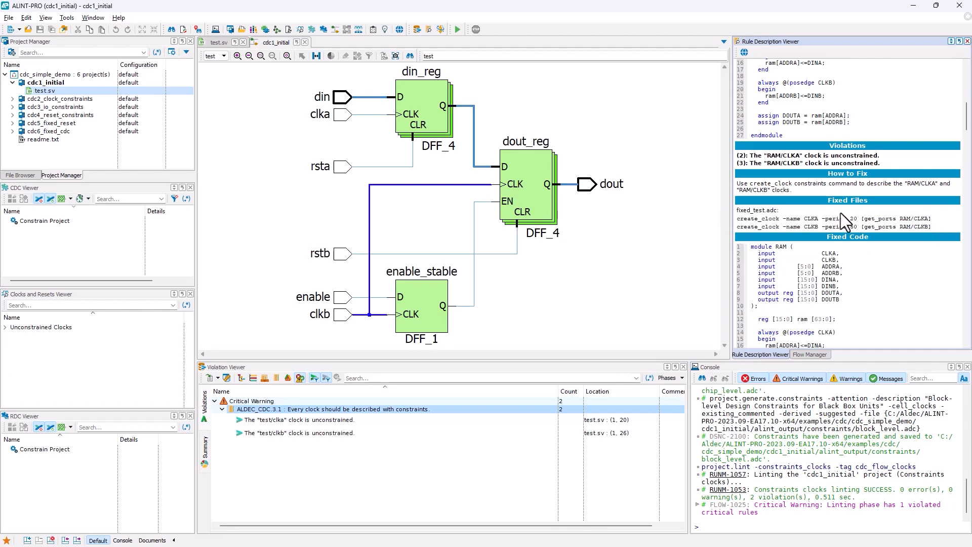
pyautogui.scroll(-9, 882, 220)
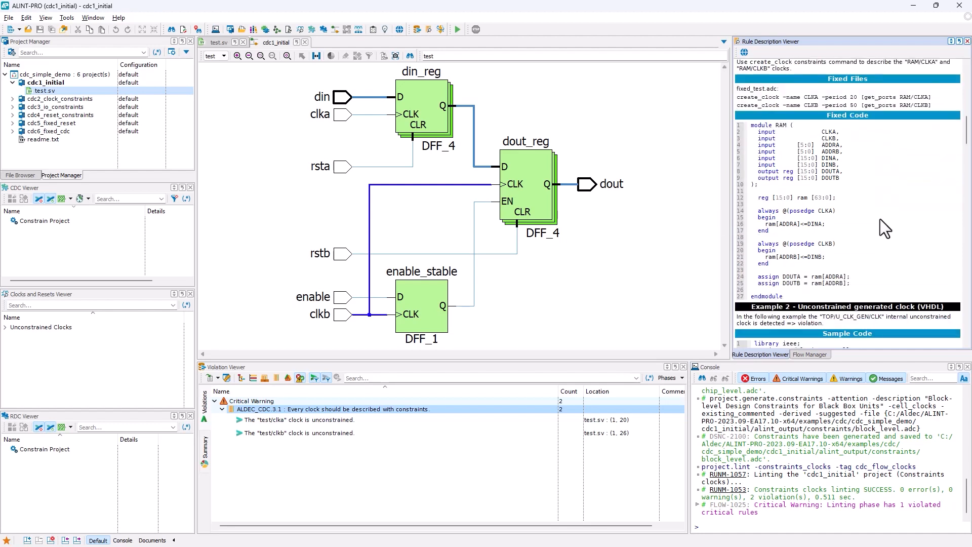
pyautogui.scroll(6, 879, 218)
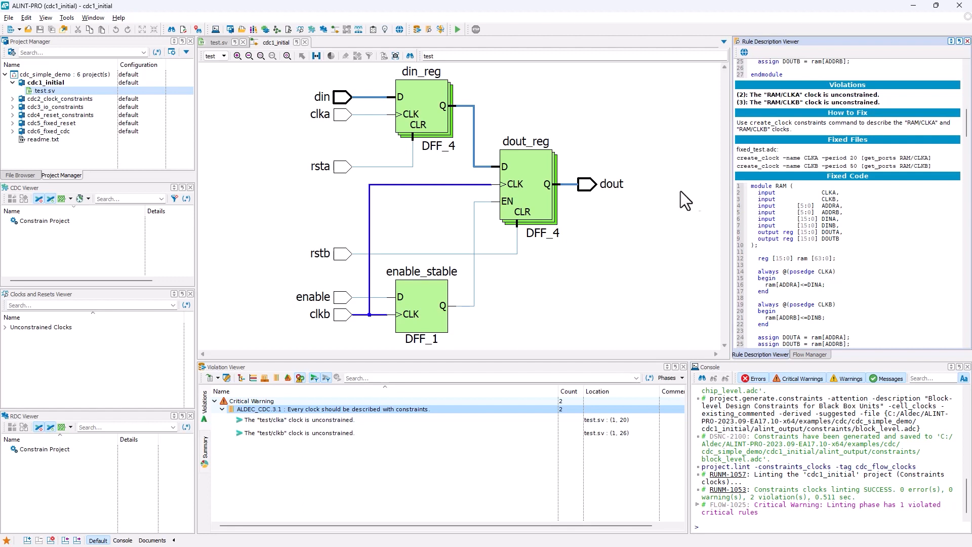
pyautogui.click(44, 83)
pyautogui.rightClick(47, 84)
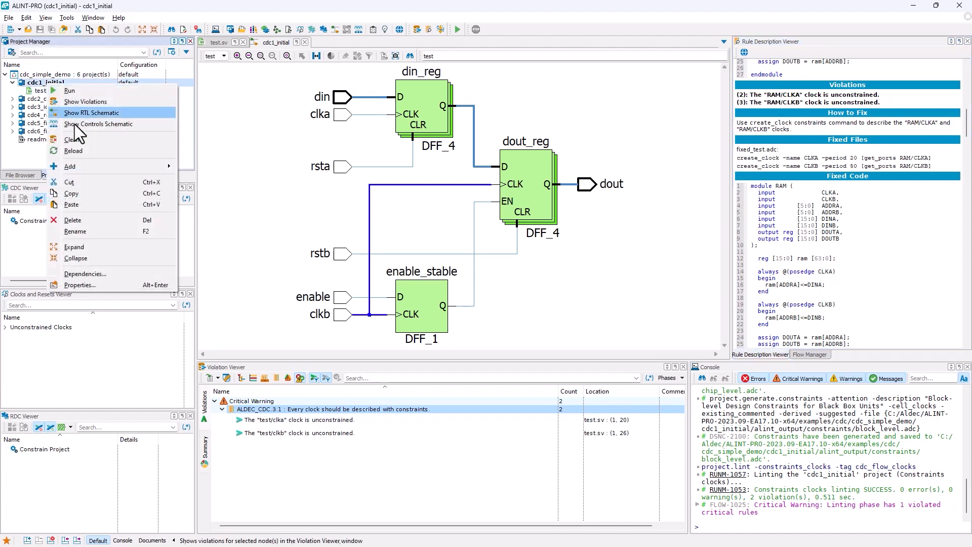
pyautogui.moveTo(171, 167)
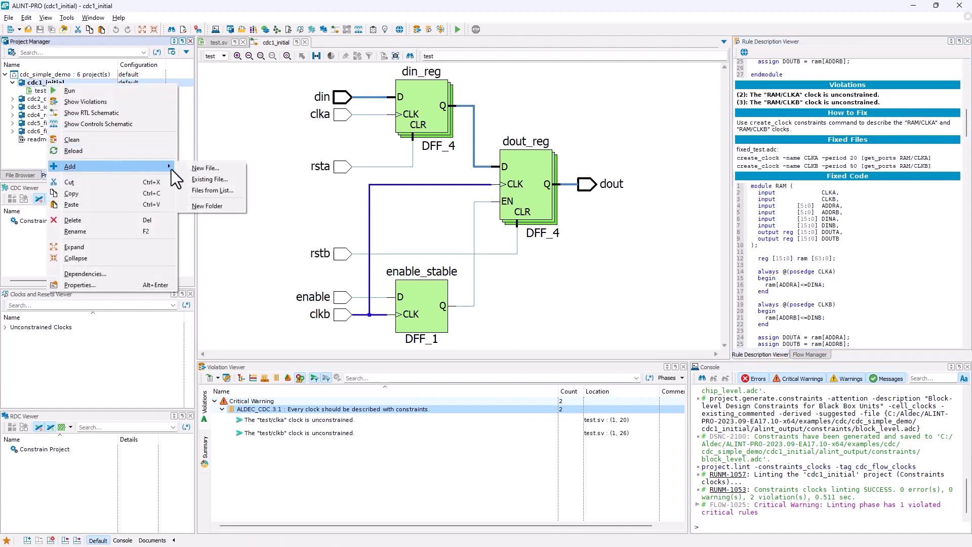
pyautogui.click(209, 170)
pyautogui.click(379, 299)
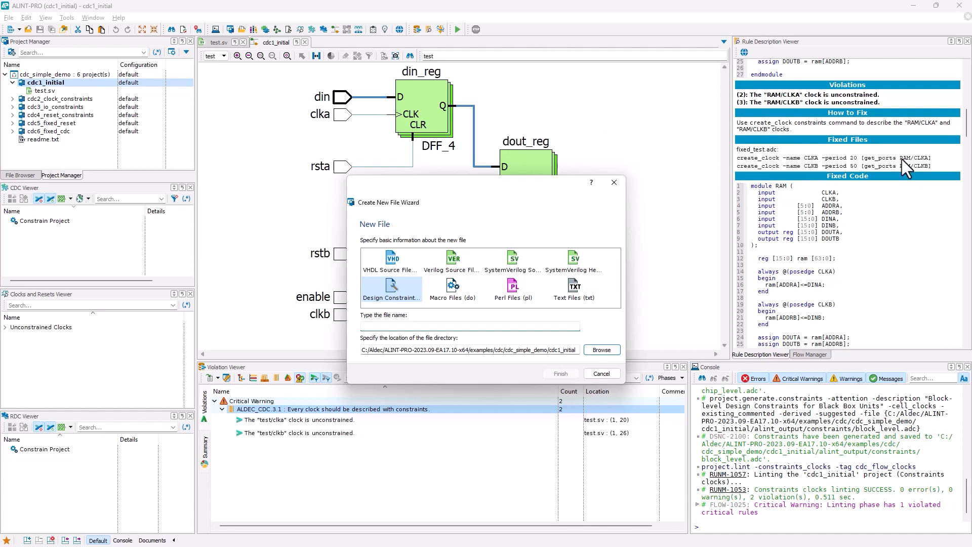
pyautogui.click(615, 183)
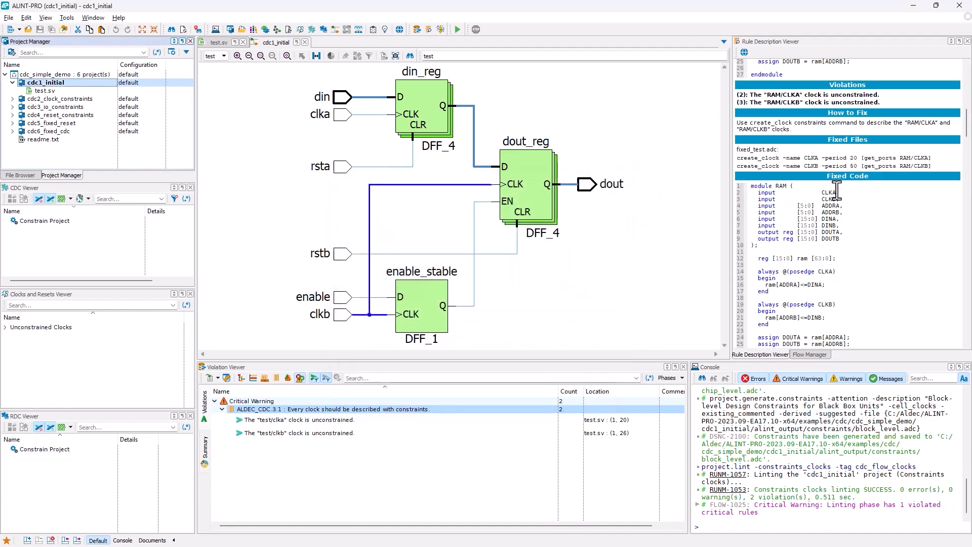
# Browse the project's alint_output/constraints folder and open the generated chip_level.adc file
pyautogui.scroll(-2, 835, 189)
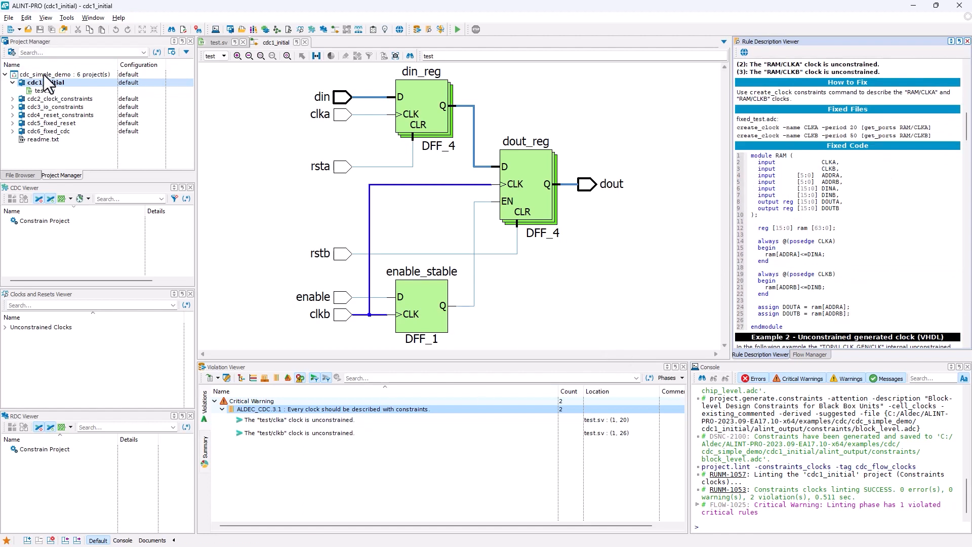
pyautogui.click(26, 177)
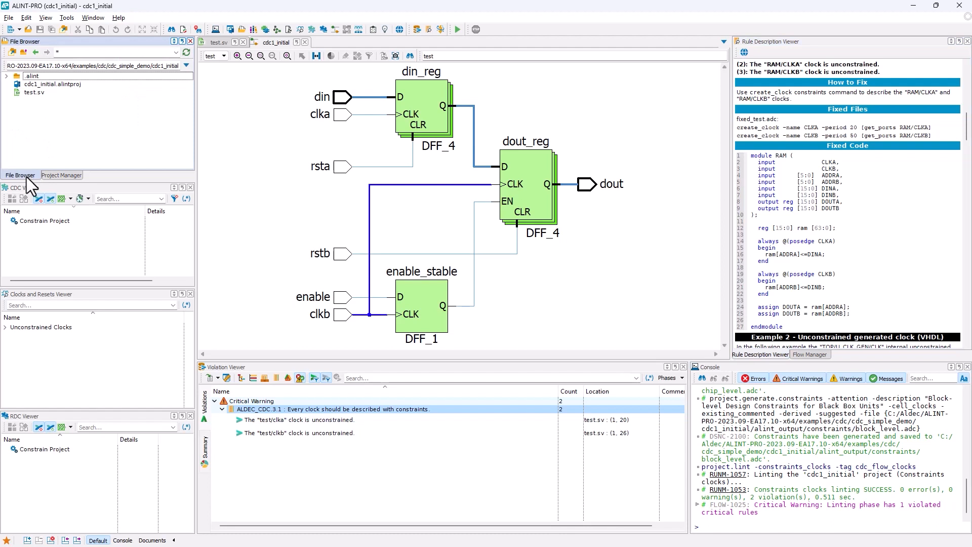
pyautogui.click(44, 176)
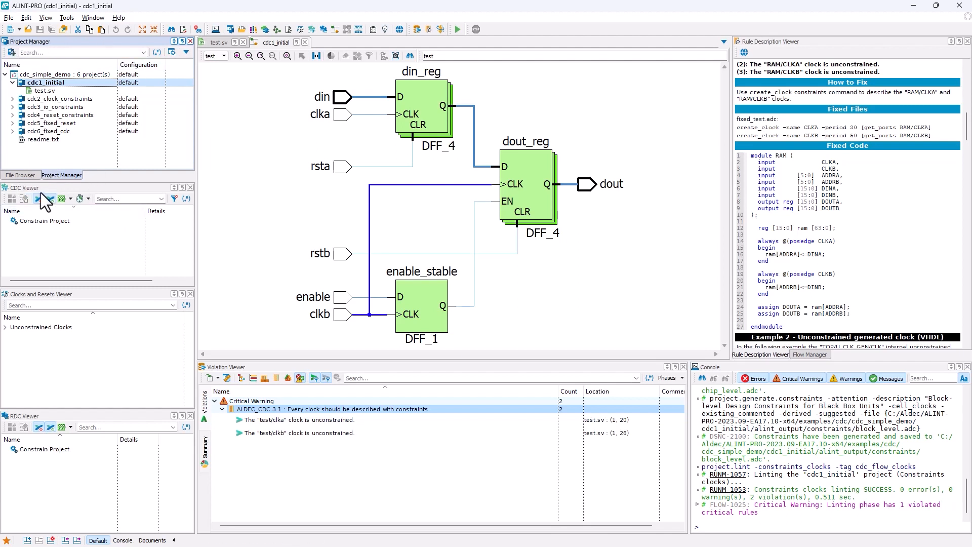
pyautogui.click(21, 175)
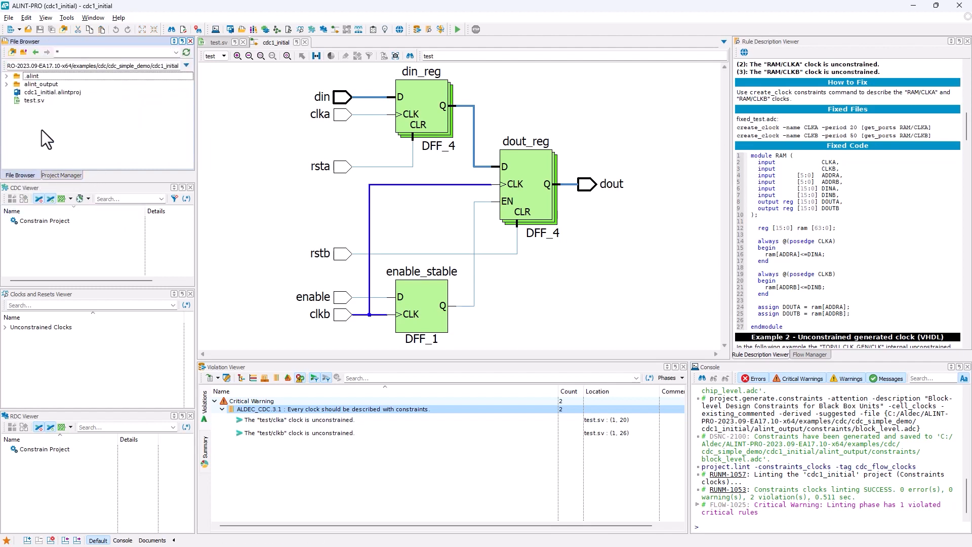
pyautogui.click(7, 84)
pyautogui.click(17, 92)
pyautogui.doubleClick(59, 108)
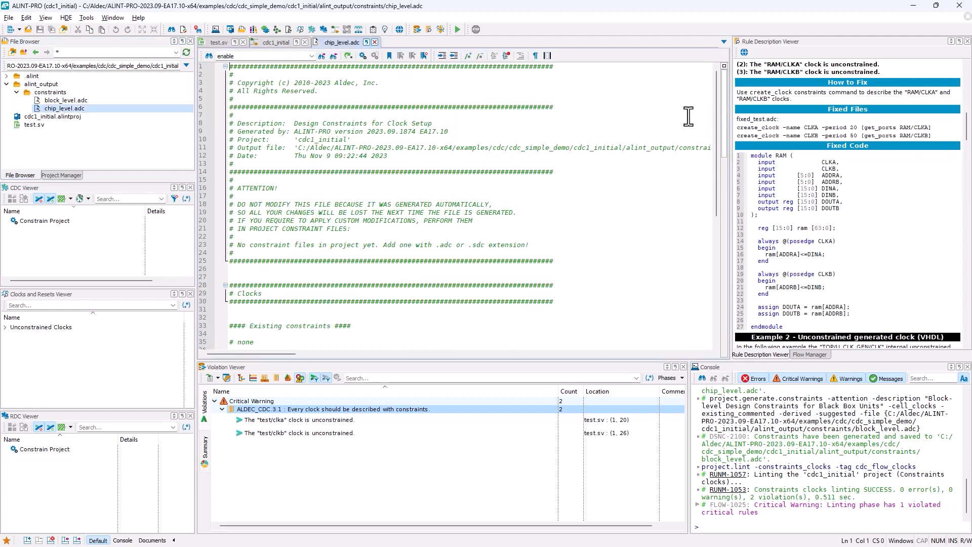
# Review the clock and clock group constraints in chip_level.adc and highlight the Existing constraints section under Clocks
pyautogui.moveTo(715, 105); pyautogui.dragTo(715, 251)
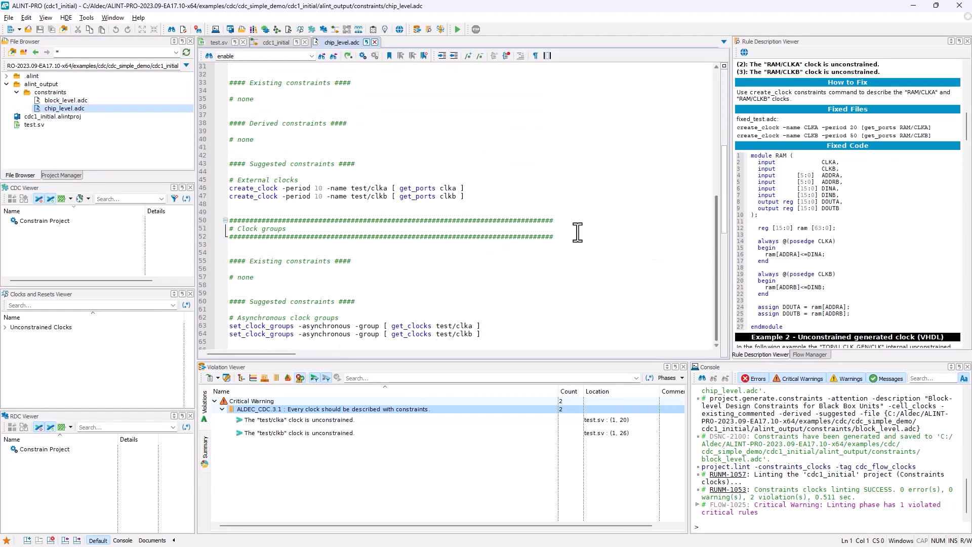
pyautogui.scroll(7, 521, 217)
pyautogui.scroll(-3, 336, 276)
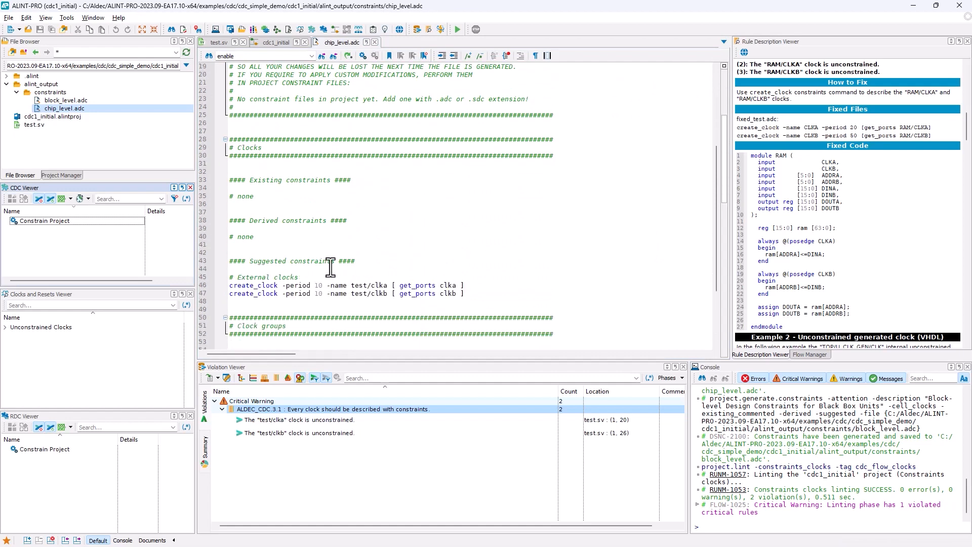
pyautogui.moveTo(274, 204); pyautogui.dragTo(226, 170)
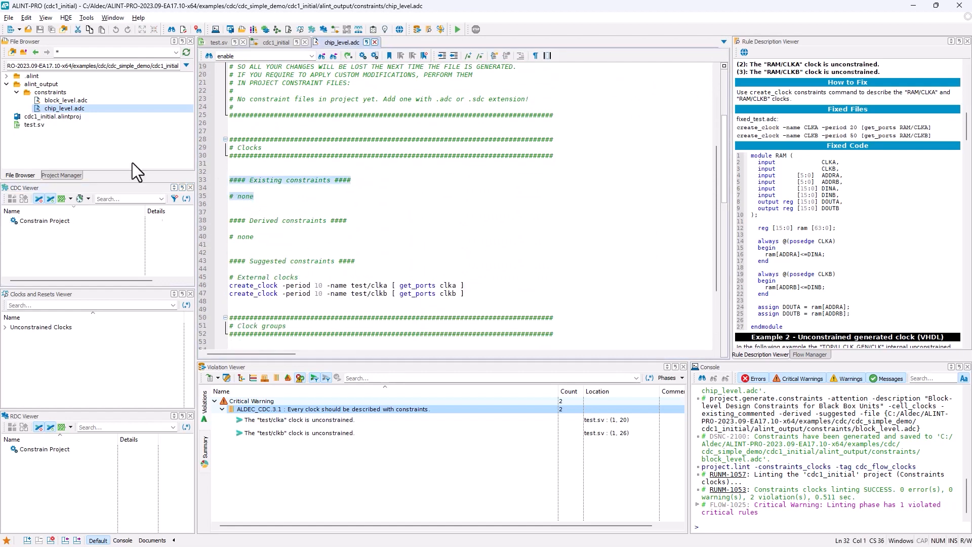
# Highlight the suggested create_clock lines and the asynchronous set_clock_groups lines for test/clka and test/clkb in chip_level.adc
pyautogui.scroll(-4, 258, 218)
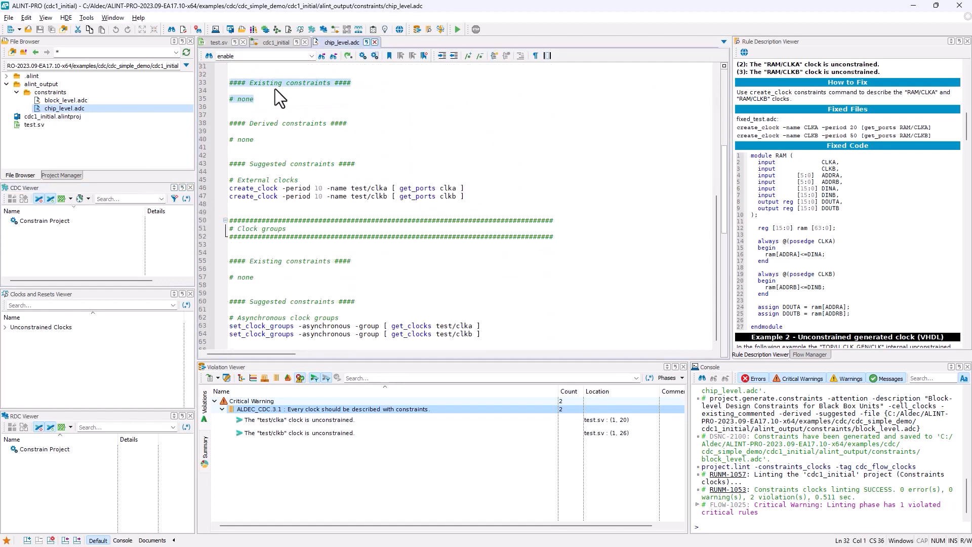
pyautogui.moveTo(494, 198); pyautogui.dragTo(221, 191)
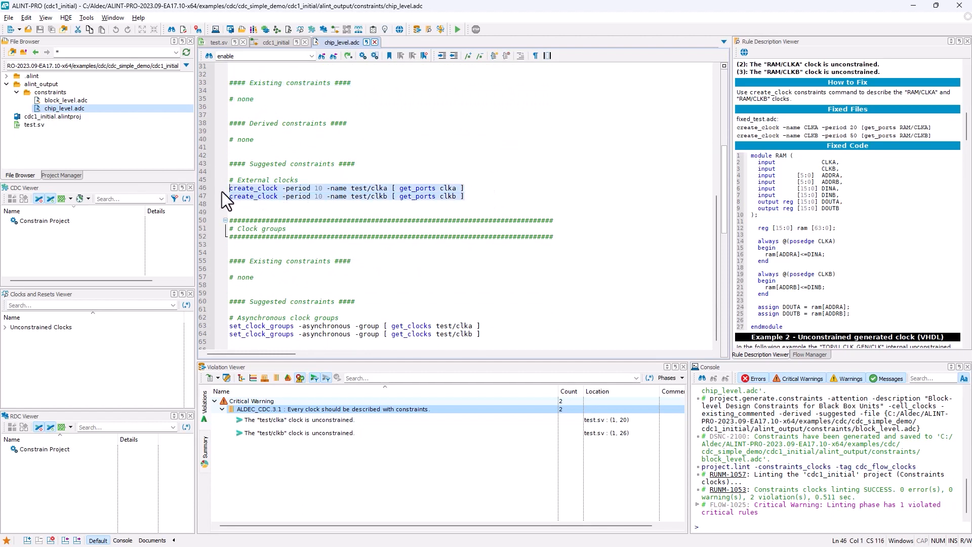
pyautogui.moveTo(470, 198); pyautogui.dragTo(204, 190)
pyautogui.moveTo(481, 335); pyautogui.dragTo(214, 332)
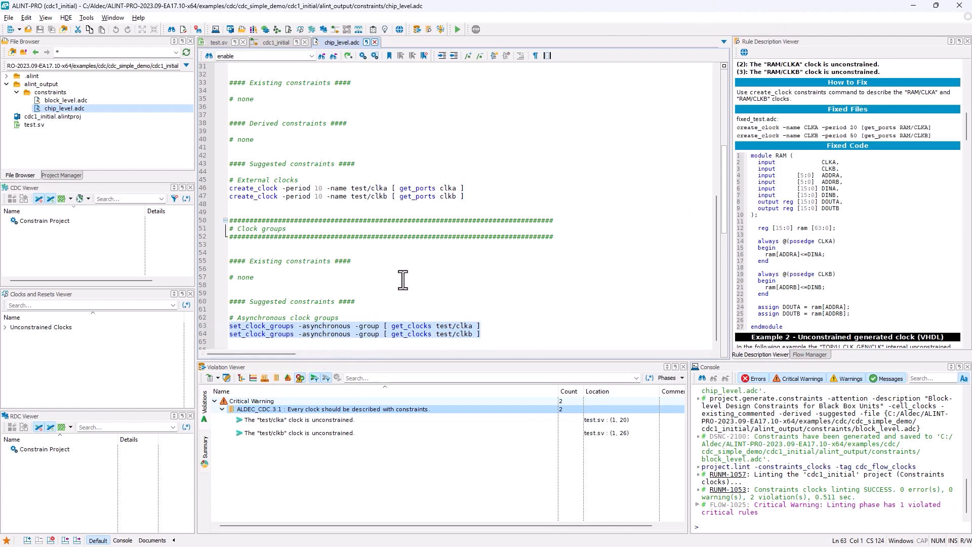
pyautogui.click(464, 329)
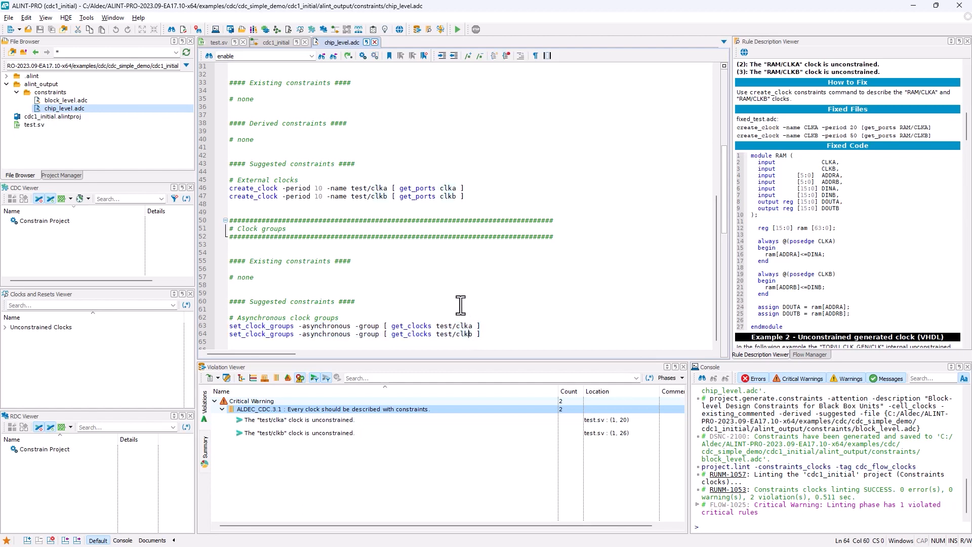
pyautogui.click(469, 326)
# Highlight the period values in the suggested create_clock lines for clka and clkb
pyautogui.click(323, 189)
pyautogui.doubleClick(321, 190)
pyautogui.doubleClick(320, 197)
# Make cdc2_clock_constraints the active project, expand its files, and run the CDC Analysis flow on it
pyautogui.click(75, 175)
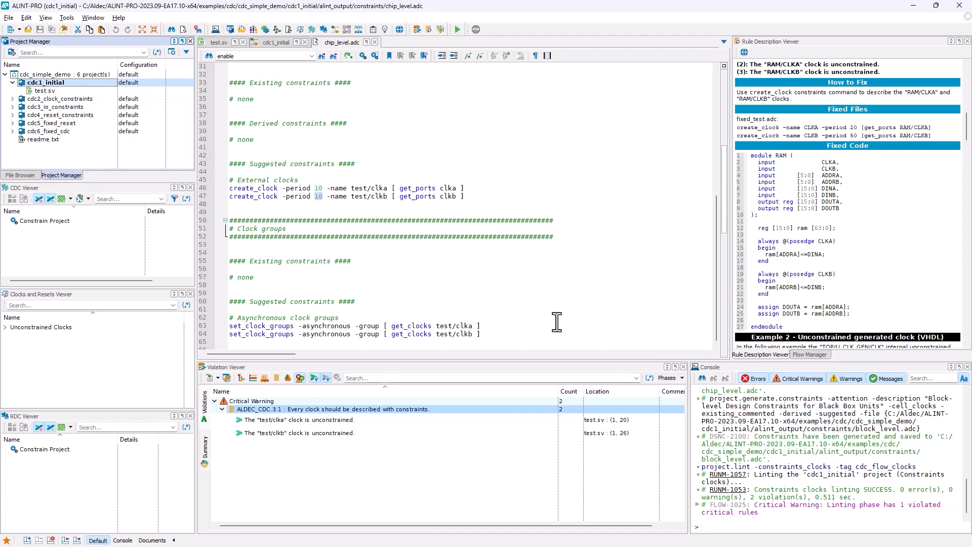
pyautogui.click(800, 350)
pyautogui.click(784, 80)
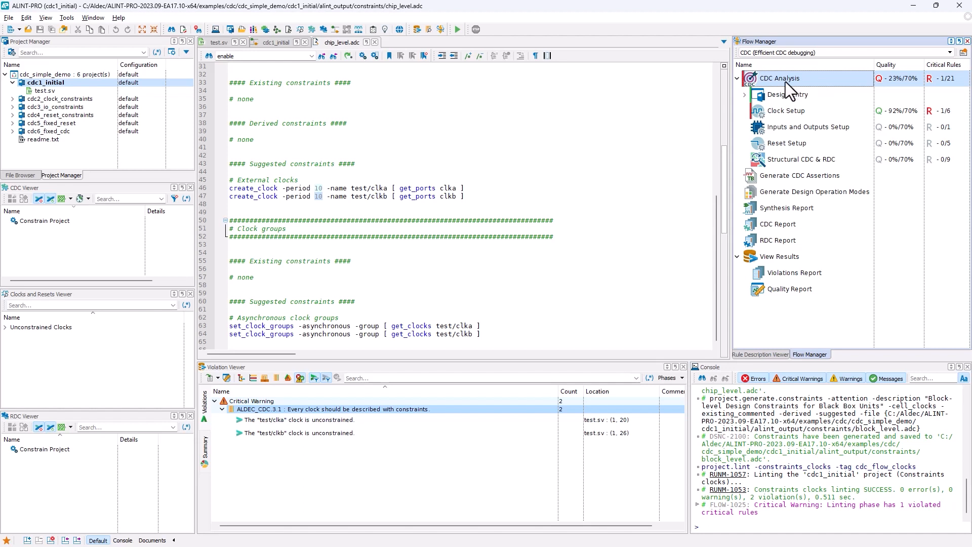
pyautogui.click(62, 100)
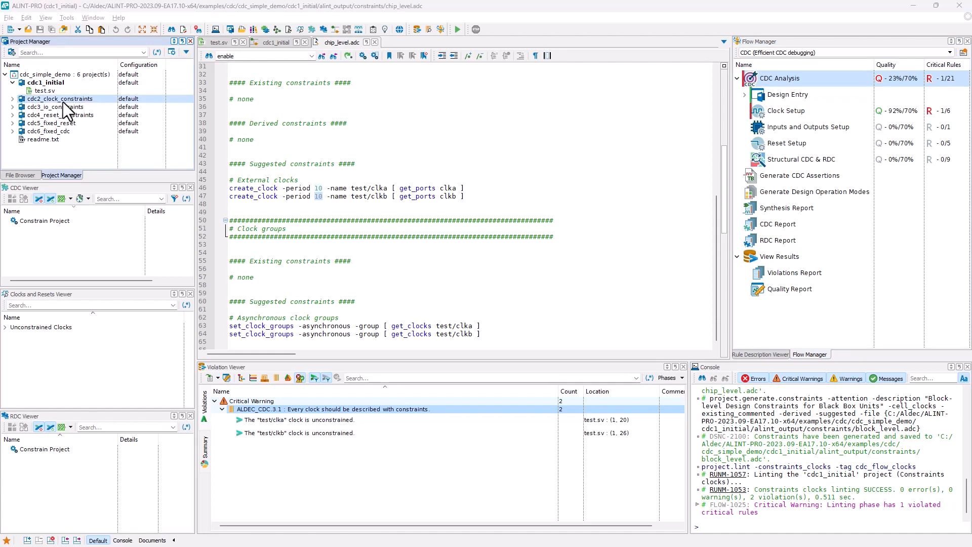
pyautogui.rightClick(63, 102)
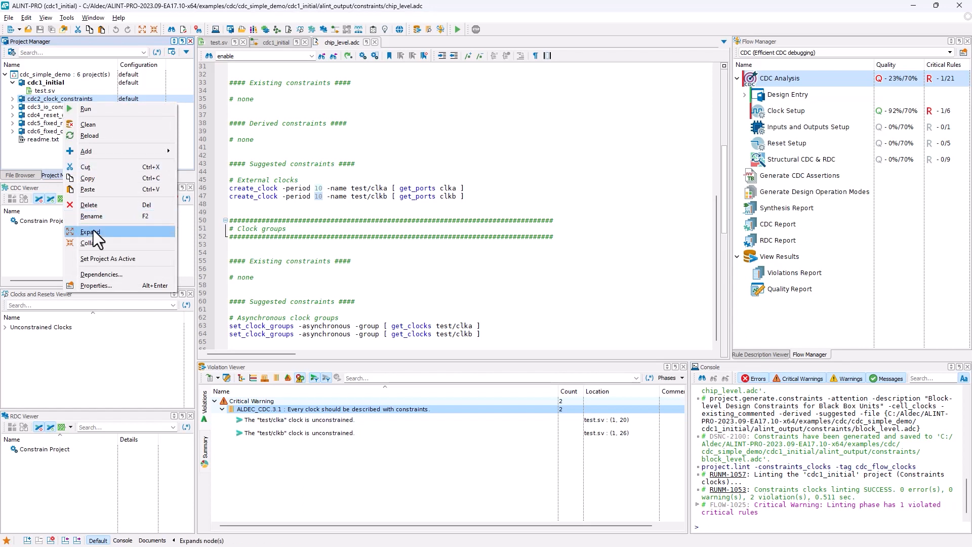
pyautogui.click(96, 259)
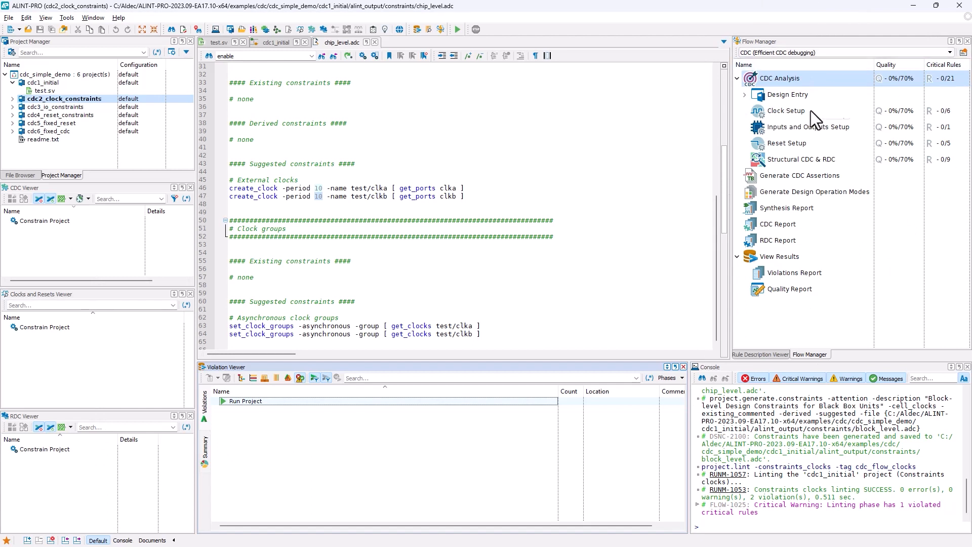
pyautogui.click(13, 99)
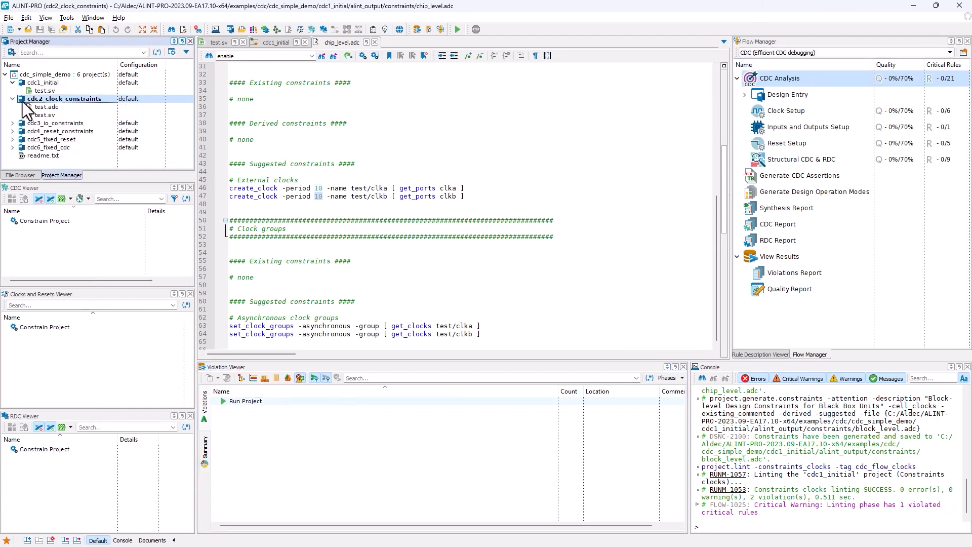
pyautogui.doubleClick(773, 83)
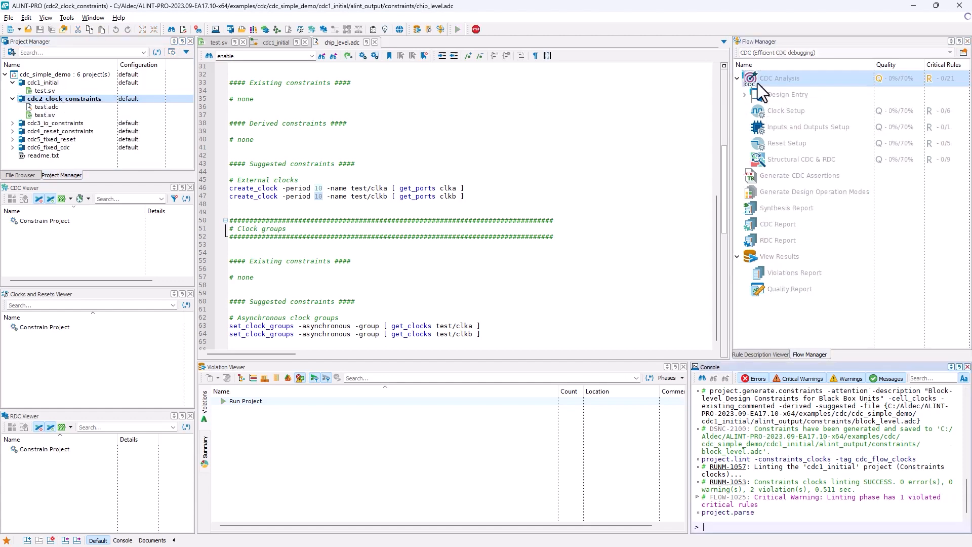
# Open test.sv from both cdc1_initial and cdc2_clock_constraints for comparison, closing the cdc1_initial schematic and chip_level.adc
pyautogui.doubleClick(45, 115)
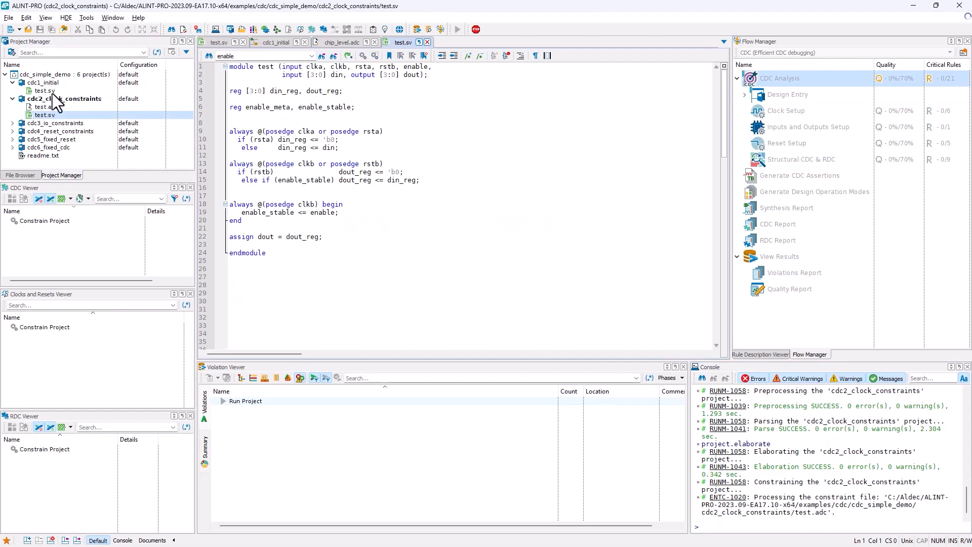
pyautogui.doubleClick(51, 91)
pyautogui.click(264, 42)
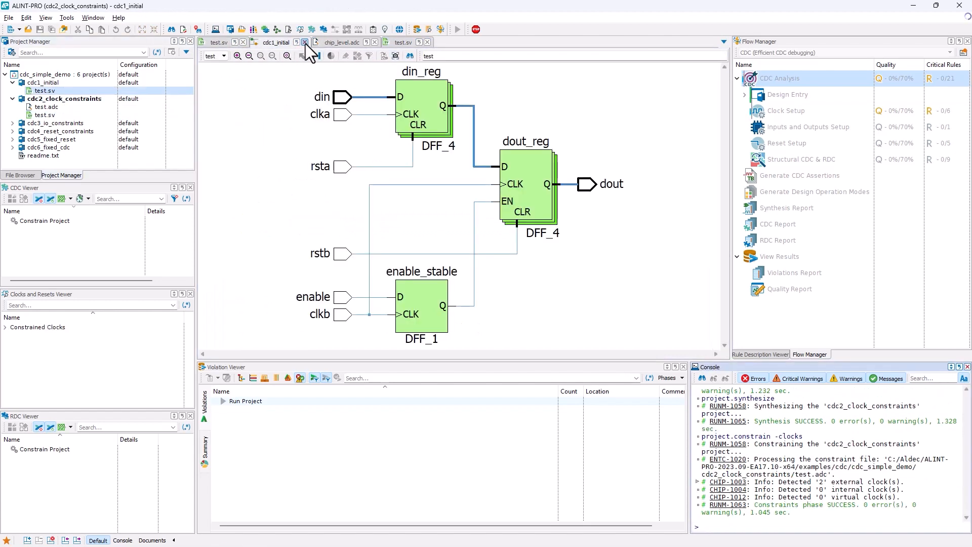
pyautogui.click(306, 42)
pyautogui.click(281, 42)
pyautogui.click(313, 43)
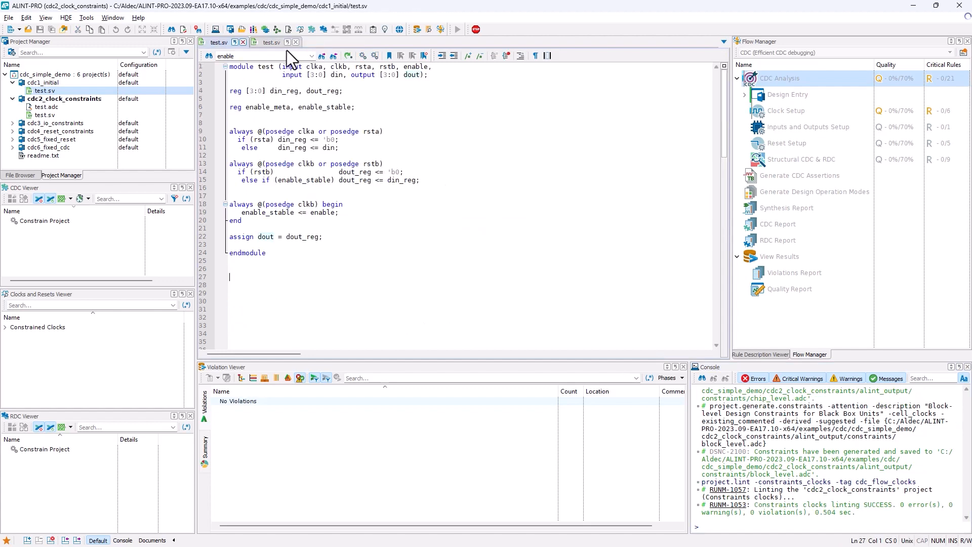
pyautogui.click(211, 44)
pyautogui.click(256, 42)
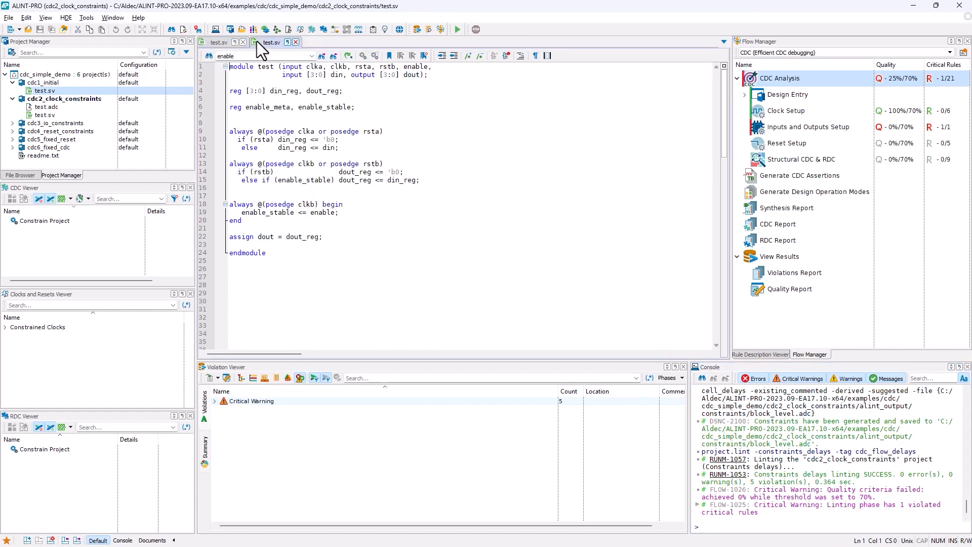
# Open test.adc of cdc2_clock_constraints and examine its external clock periods and asynchronous clock group constraints
pyautogui.doubleClick(46, 107)
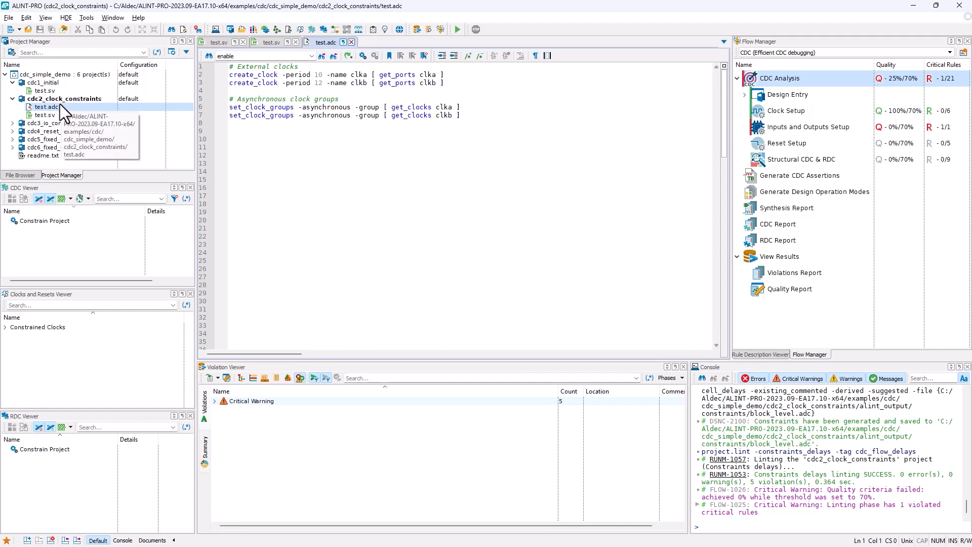
pyautogui.moveTo(444, 82); pyautogui.dragTo(224, 69)
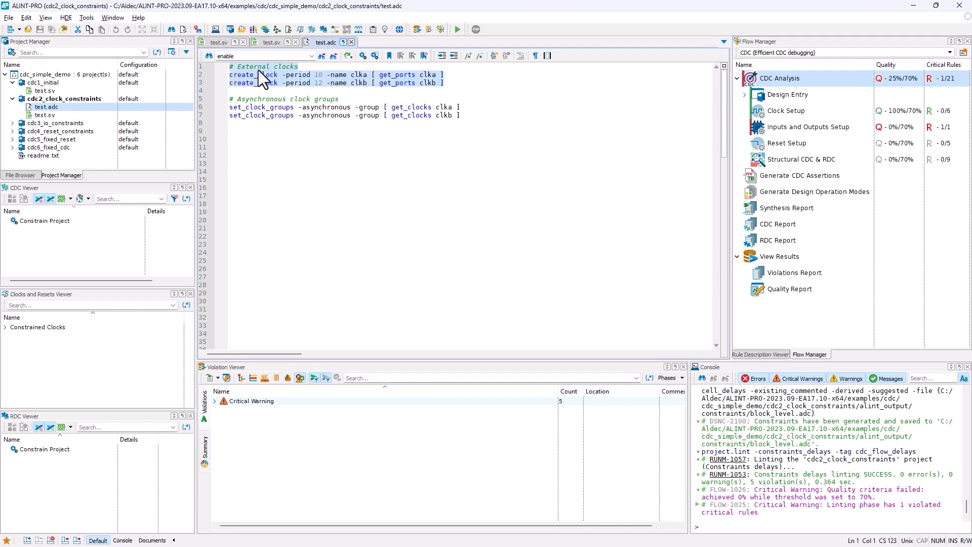
pyautogui.click(319, 76)
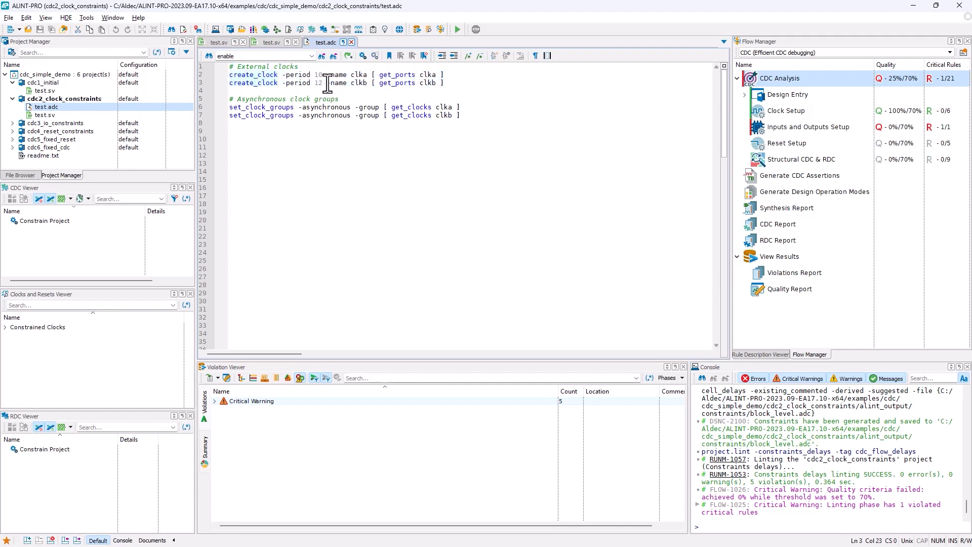
pyautogui.moveTo(475, 115); pyautogui.dragTo(220, 101)
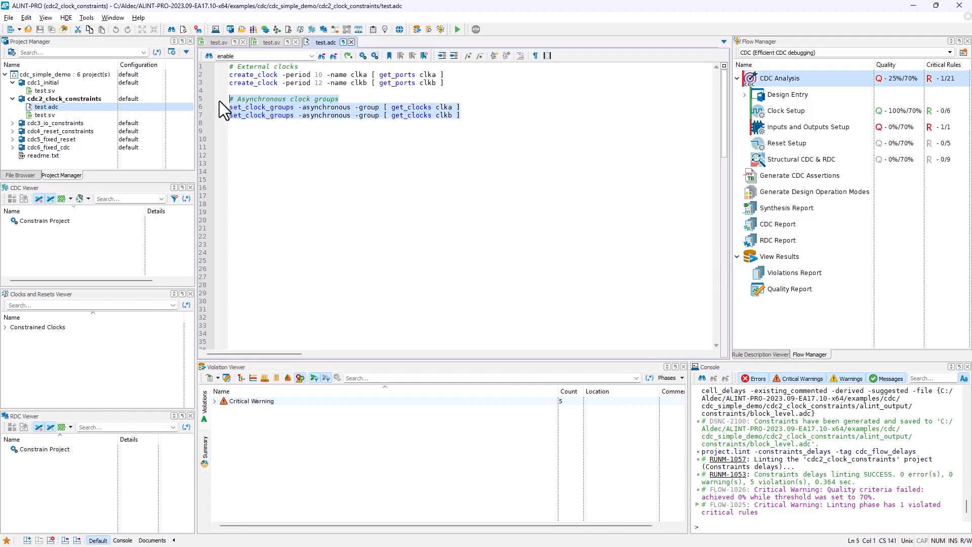
pyautogui.click(445, 108)
pyautogui.click(445, 116)
pyautogui.click(447, 107)
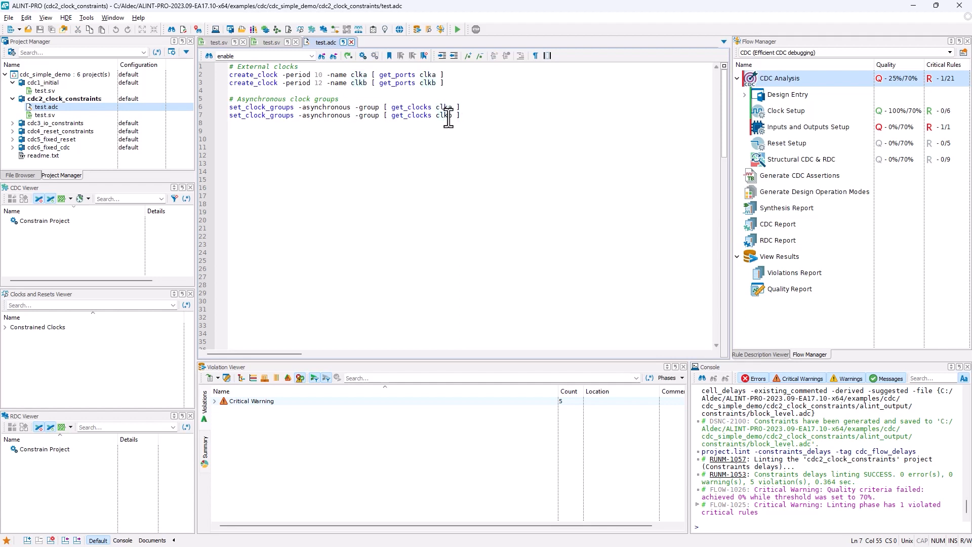
# Expand the Constrained Clocks to check the frequencies of clka and clkb, and expand the Critical Warning violations
pyautogui.click(36, 294)
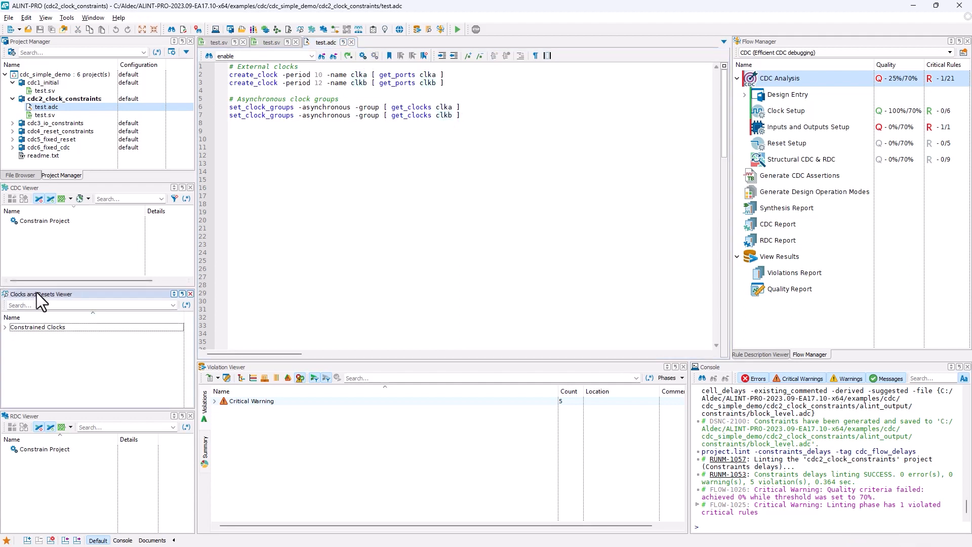
pyautogui.click(7, 327)
pyautogui.click(33, 335)
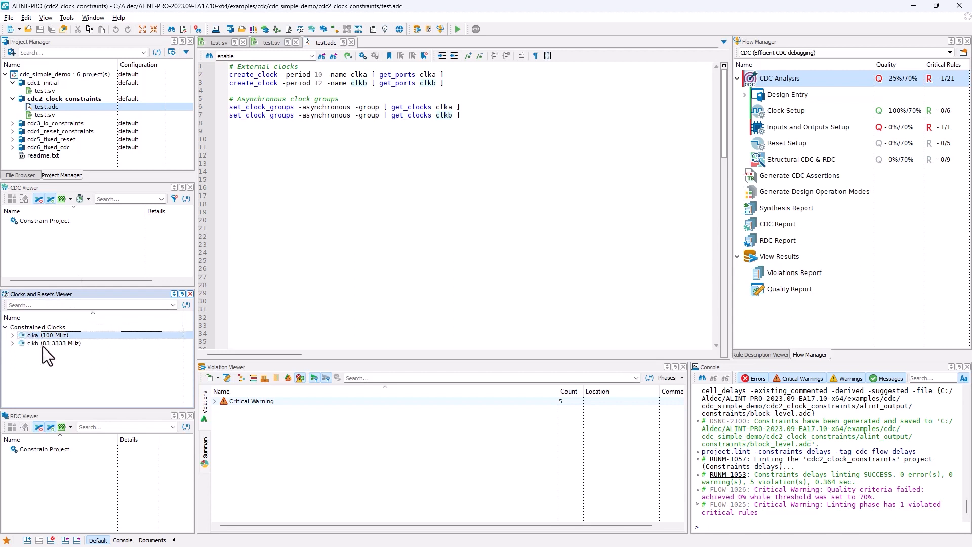
pyautogui.click(56, 341)
pyautogui.click(57, 336)
pyautogui.click(59, 343)
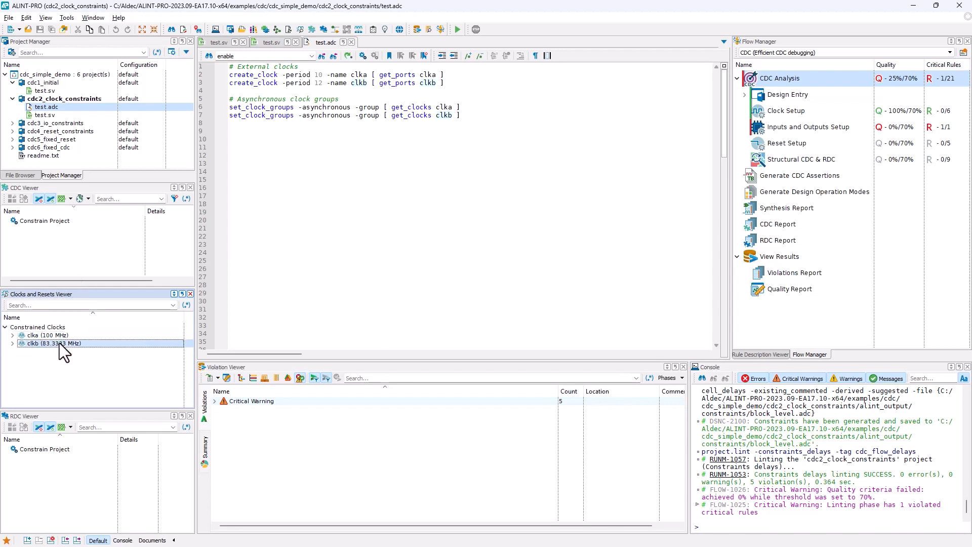
pyautogui.click(214, 401)
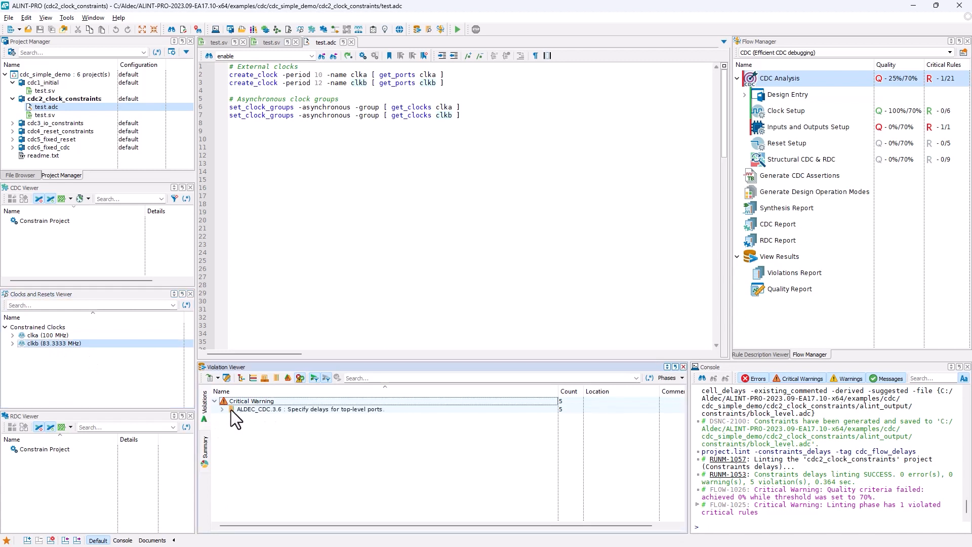
pyautogui.moveTo(233, 409)
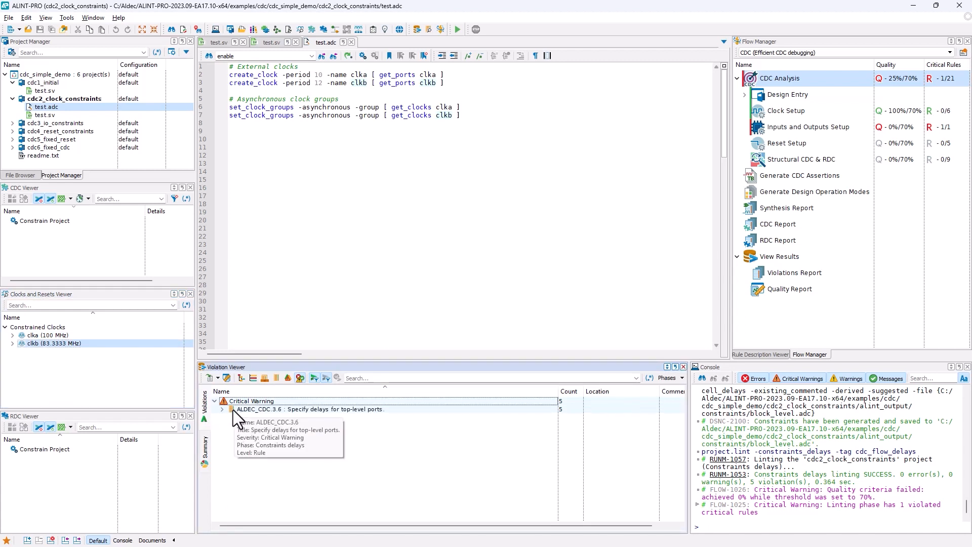
# Check the quality and critical rule scores of the Clock, Inputs and Outputs, and Reset Setup phases, and highlight all constraints in test.adc
pyautogui.click(790, 108)
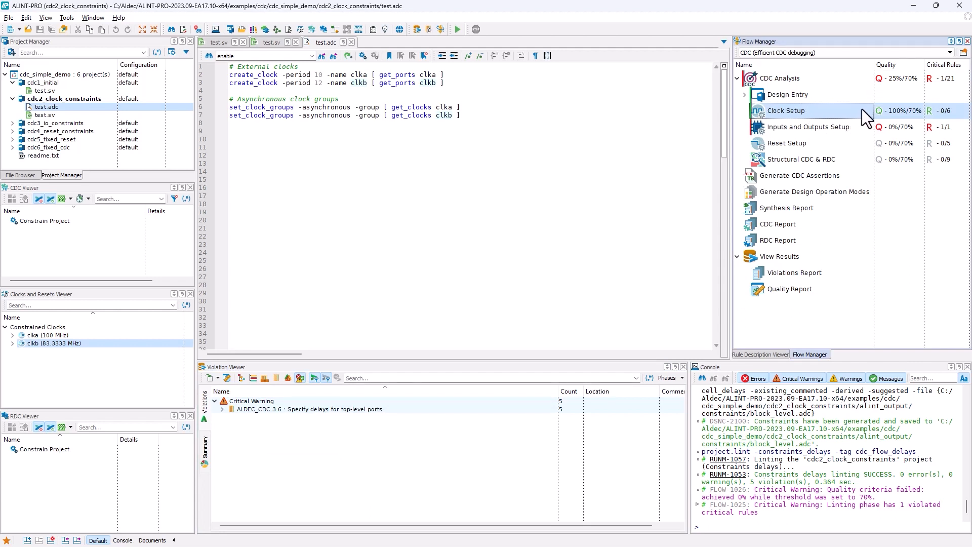
pyautogui.click(939, 110)
pyautogui.click(902, 112)
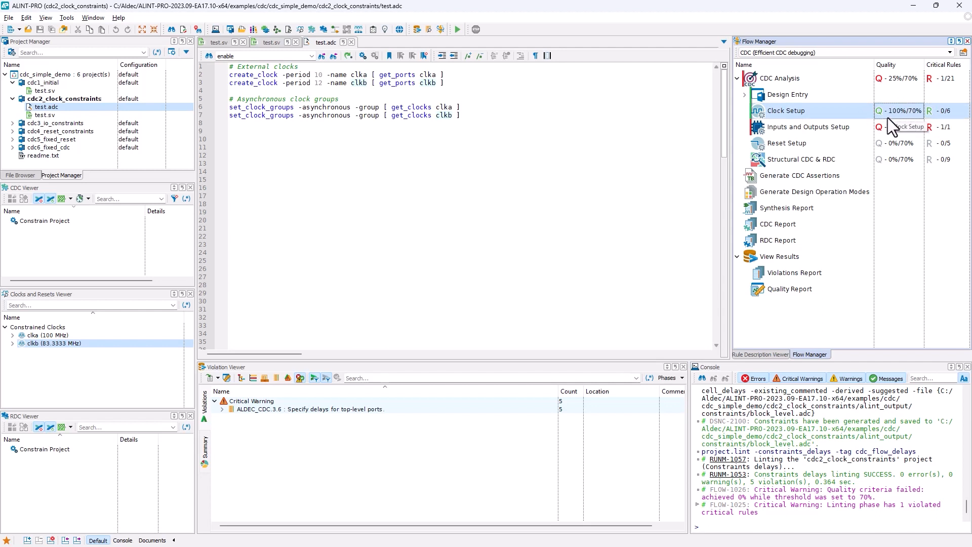
pyautogui.click(816, 130)
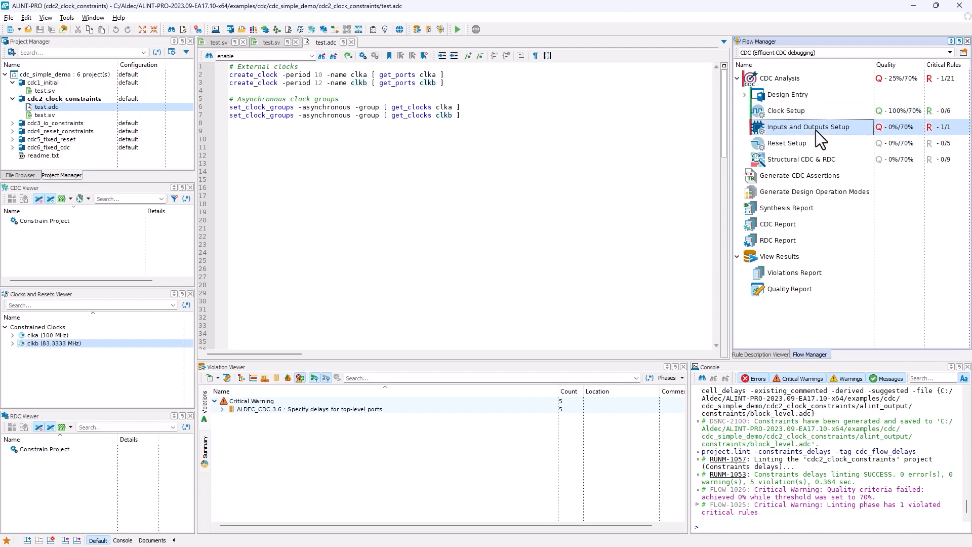
pyautogui.click(783, 113)
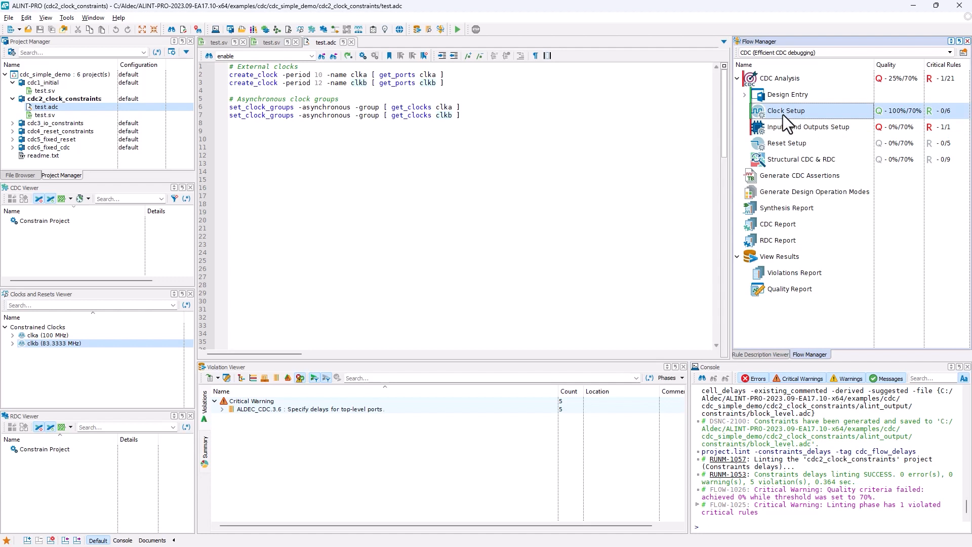
pyautogui.click(785, 147)
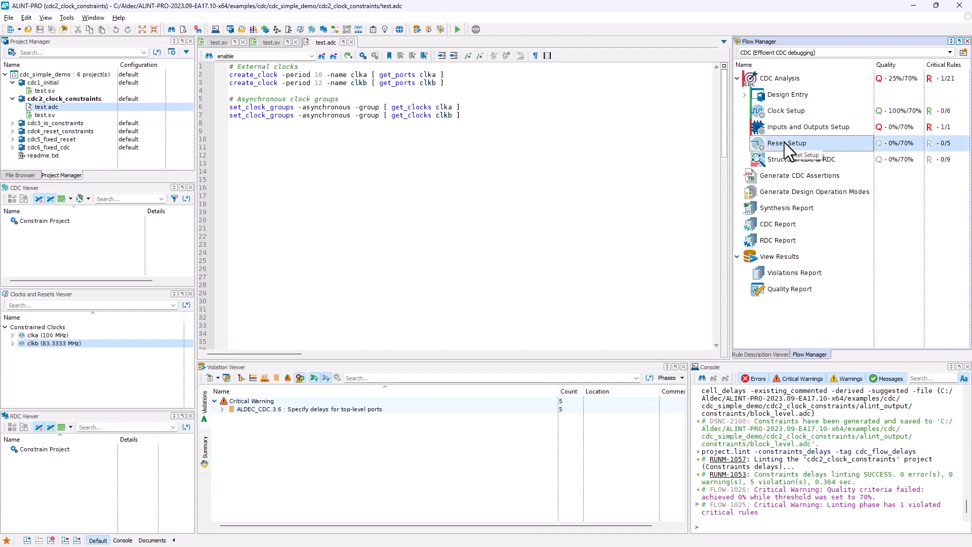
pyautogui.moveTo(466, 121); pyautogui.dragTo(221, 65)
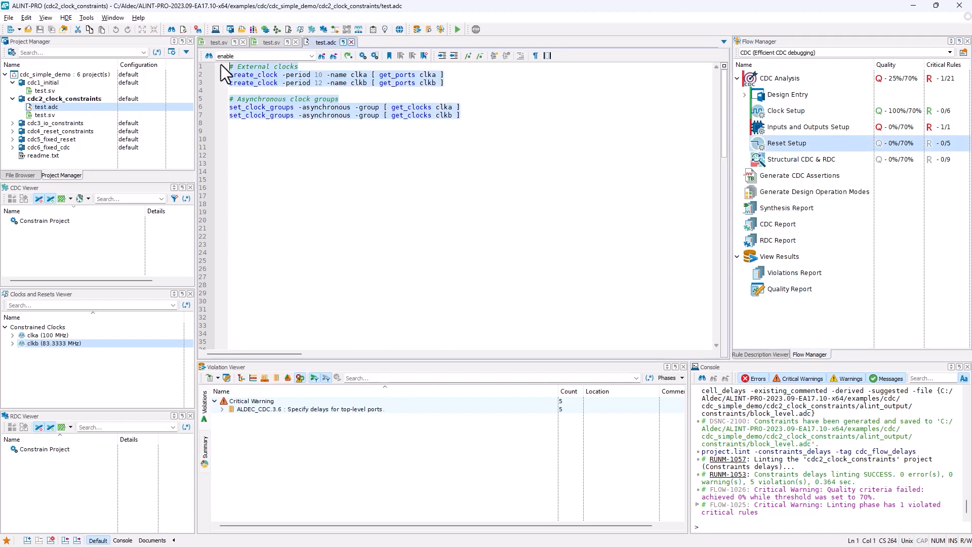
pyautogui.click(603, 134)
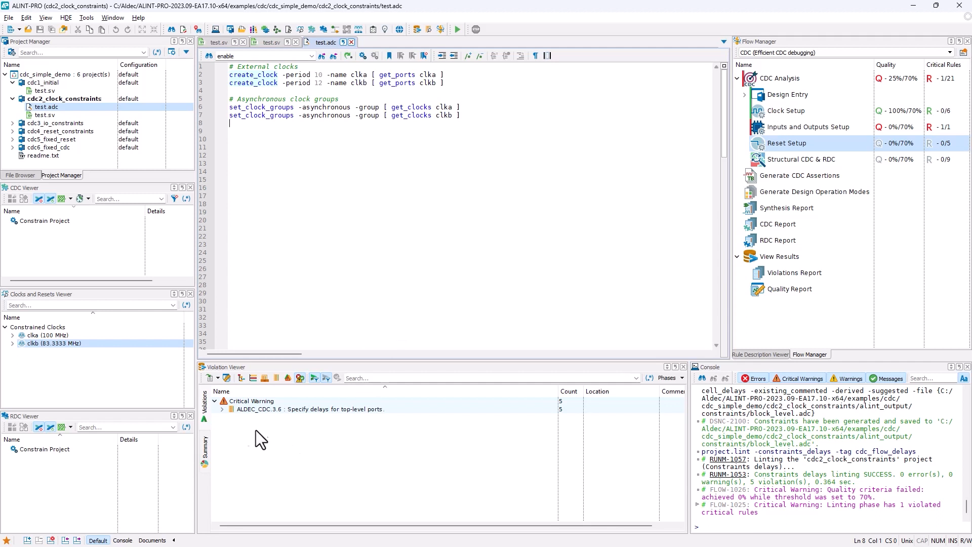
# Expand rule ALDEC_CDC.3.6 and go through its violations about unspecified clock delays on the top-level ports
pyautogui.click(223, 410)
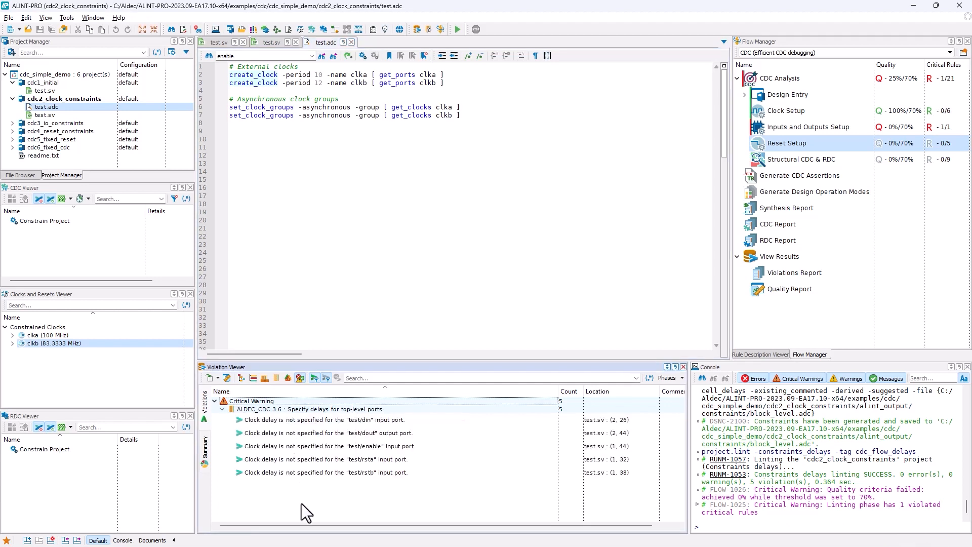
pyautogui.click(370, 433)
pyautogui.click(370, 446)
pyautogui.click(369, 459)
pyautogui.click(369, 472)
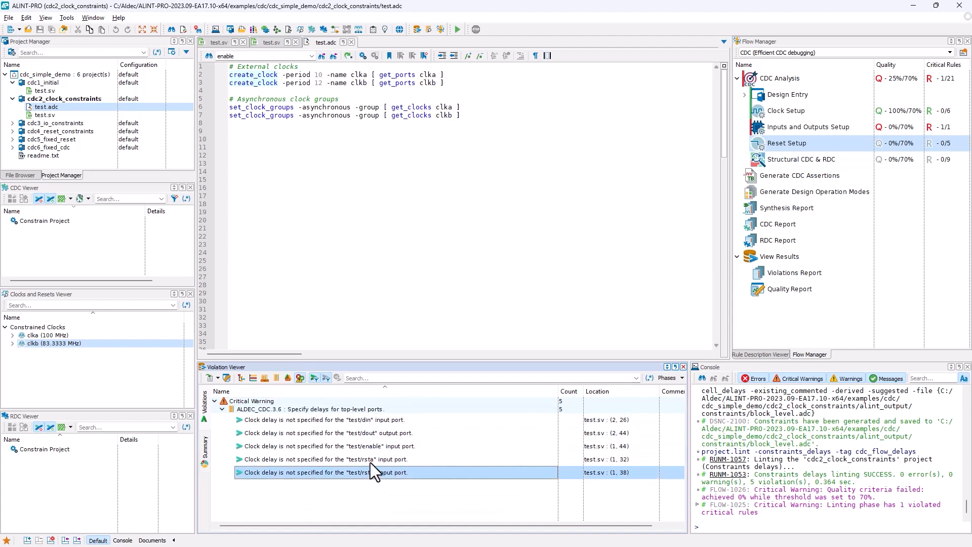
pyautogui.click(355, 496)
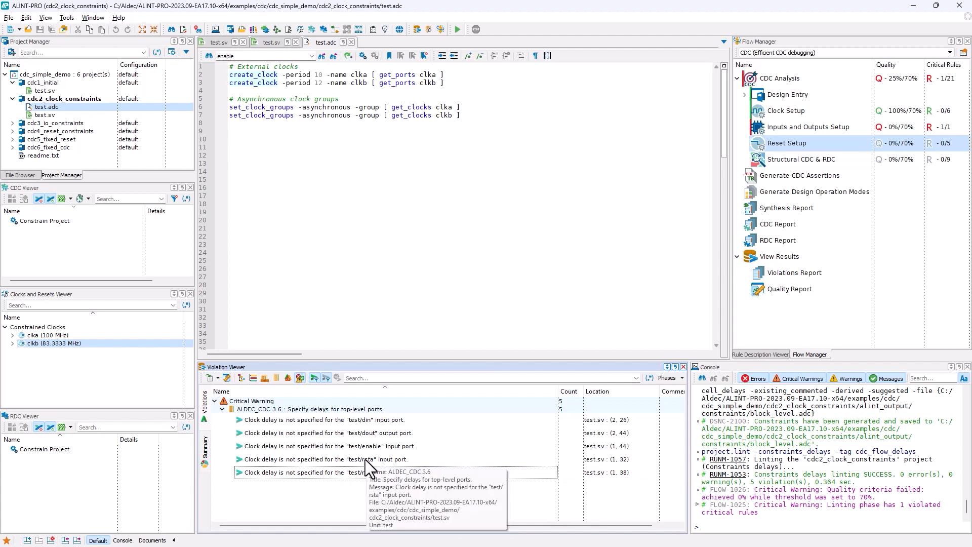
# Go through the unspecified clock delay violations of the din, enable, dout, rsta and rstb ports one by one
pyautogui.click(373, 419)
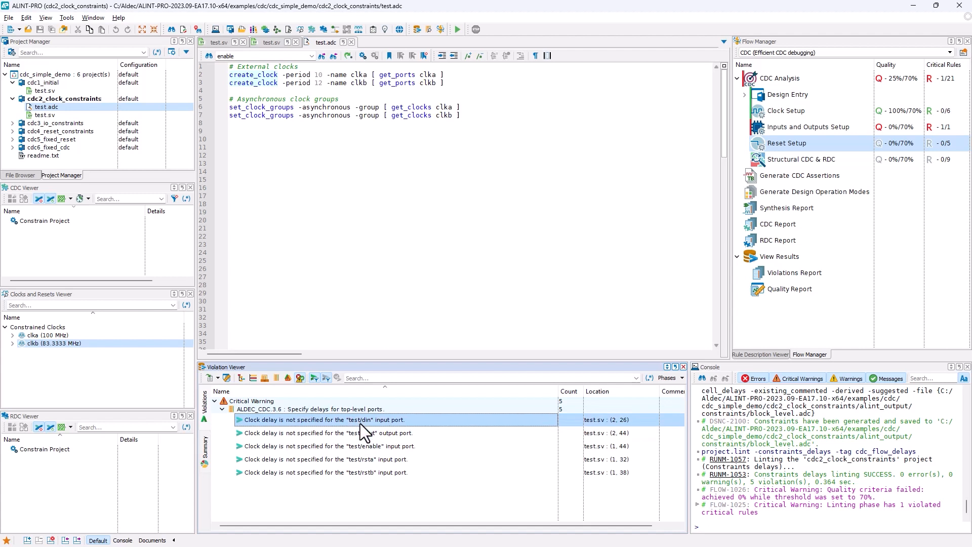
pyautogui.click(370, 448)
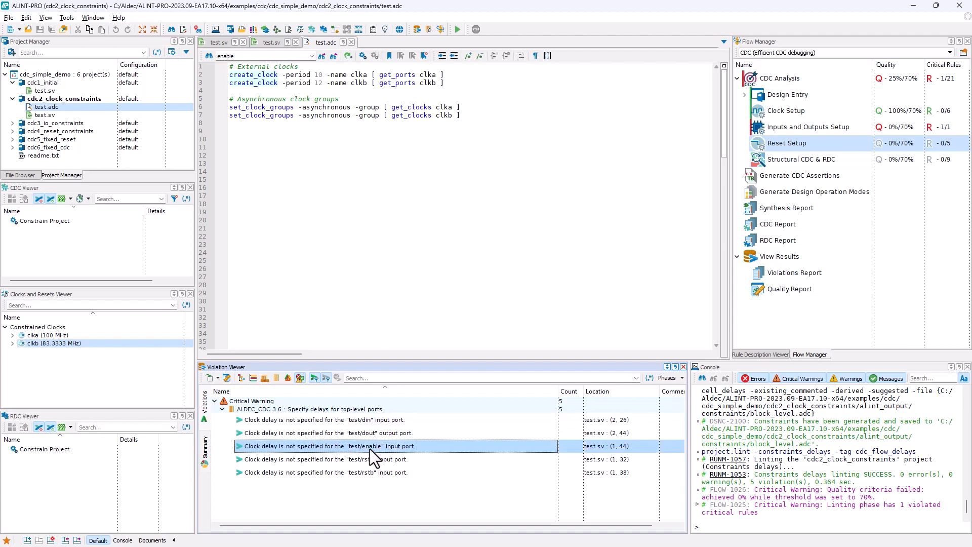
pyautogui.click(377, 434)
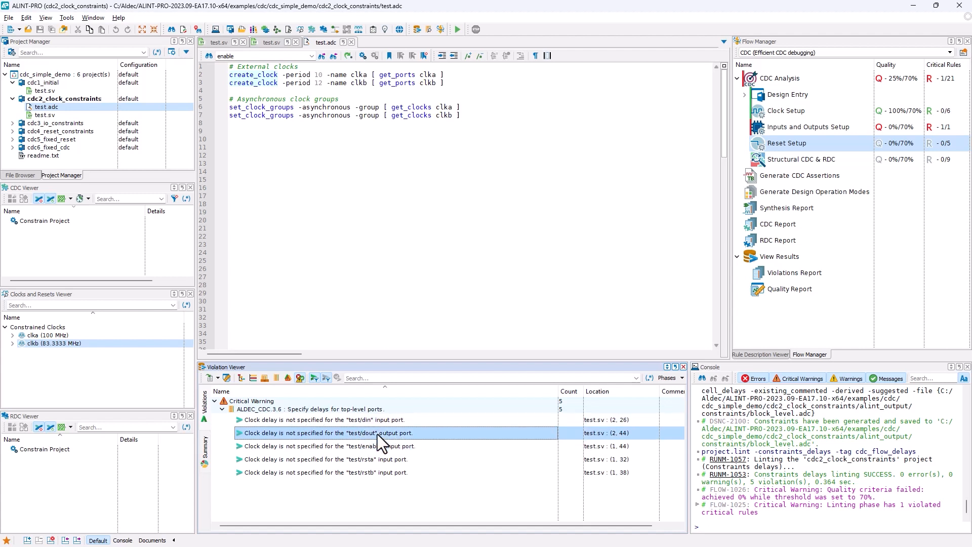
pyautogui.click(374, 463)
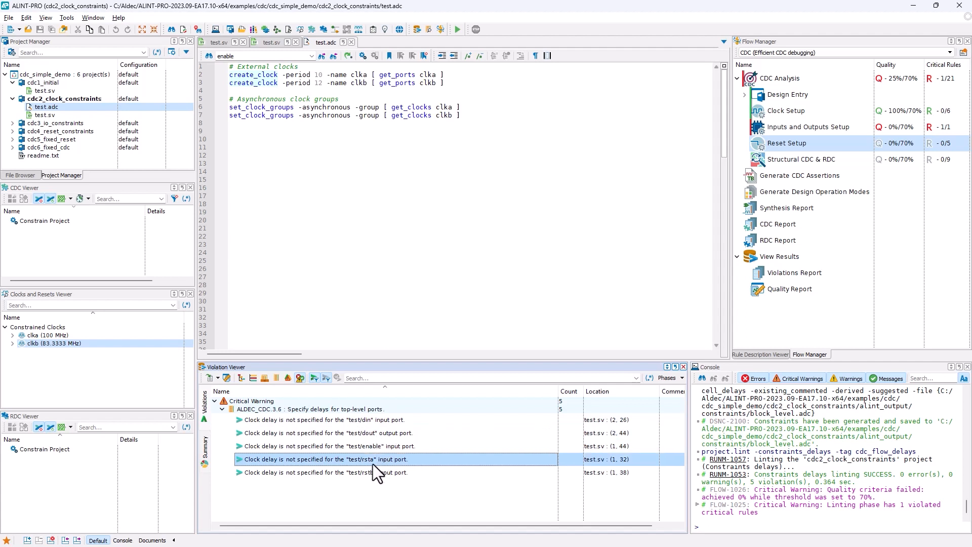
pyautogui.click(373, 472)
pyautogui.click(378, 461)
pyautogui.click(377, 472)
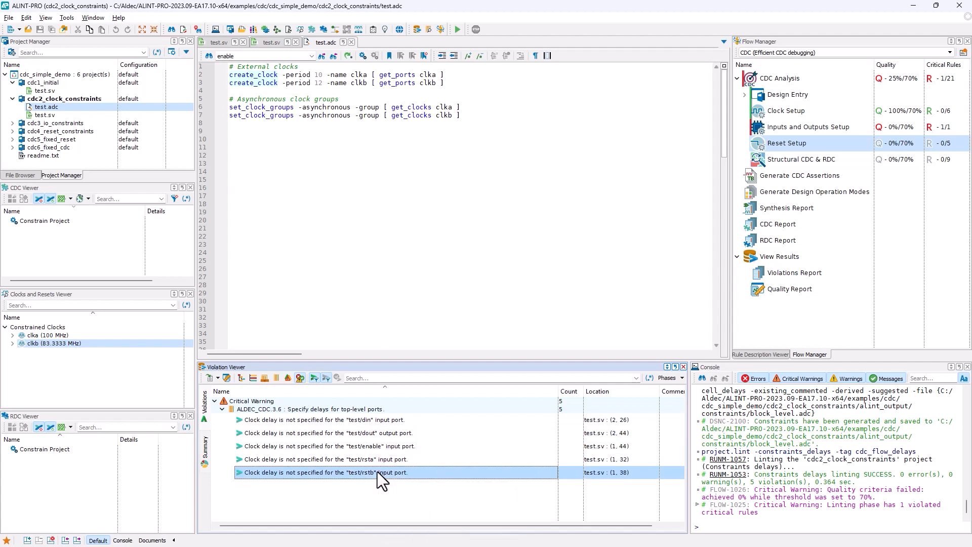
# Show the description of rule ALDEC_CDC.3.6 and read its problem description and checker behaviour
pyautogui.click(324, 408)
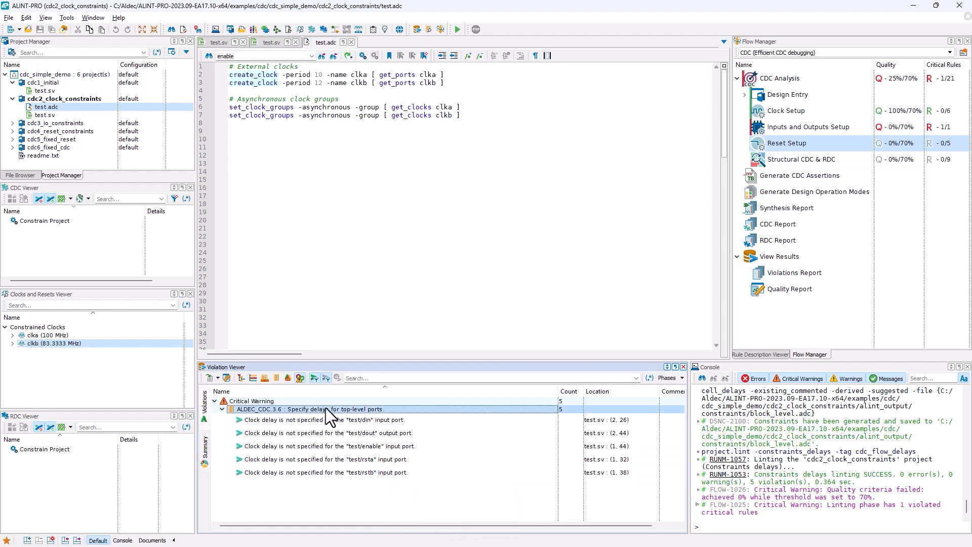
pyautogui.rightClick(332, 409)
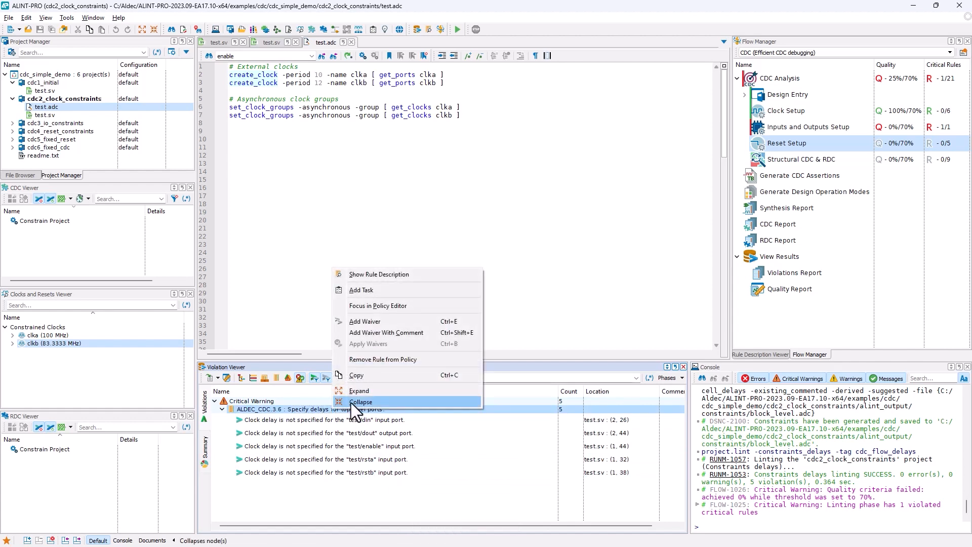
pyautogui.click(377, 274)
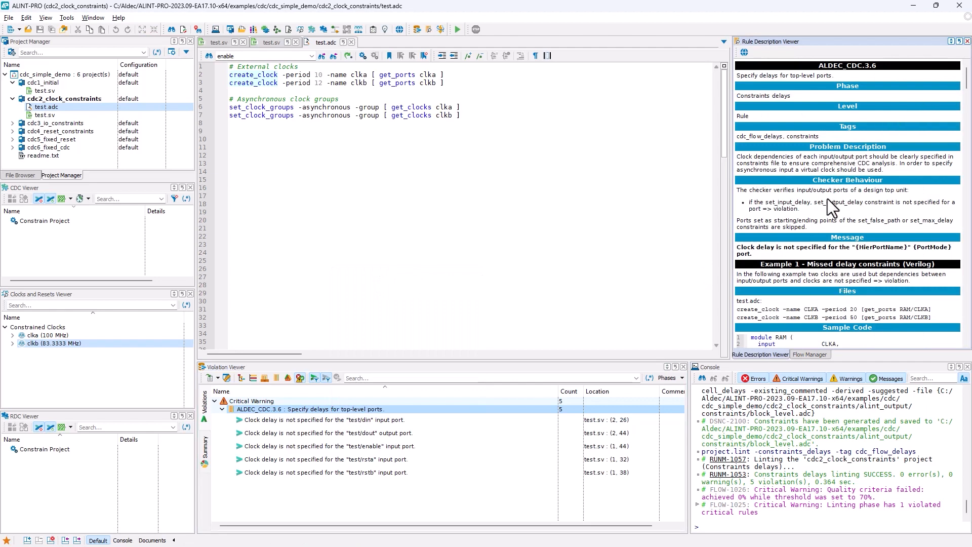
pyautogui.moveTo(966, 83); pyautogui.dragTo(967, 94)
pyautogui.scroll(4, 786, 145)
# Examine the fix for Example 1 in the rule description, focusing on its set_input_delay and set_output_delay constraints
pyautogui.click(285, 483)
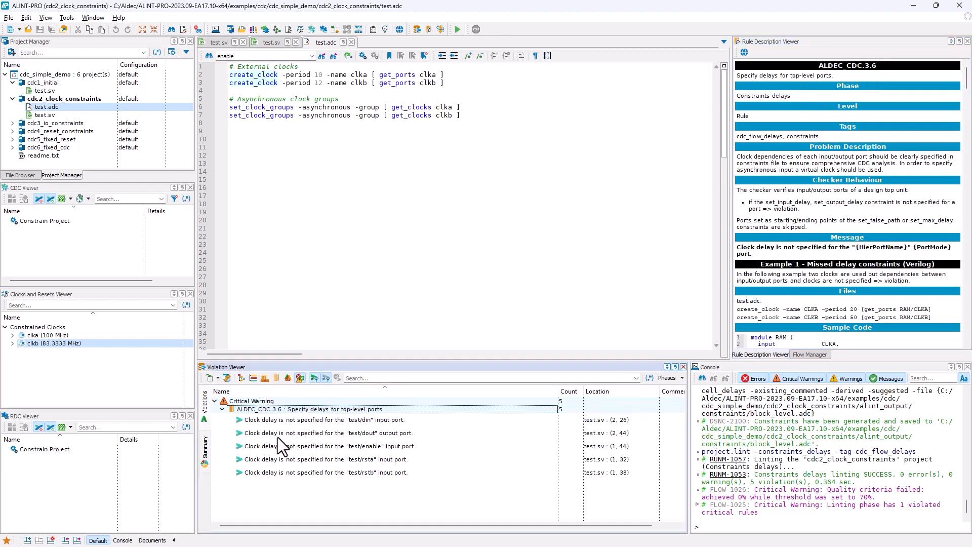
pyautogui.click(284, 410)
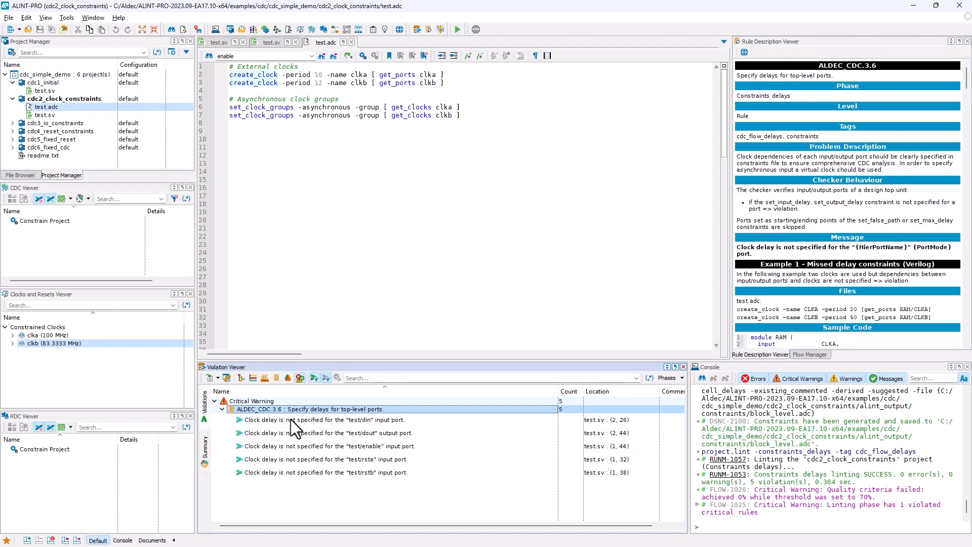
pyautogui.rightClick(305, 408)
pyautogui.click(916, 148)
pyautogui.moveTo(967, 83); pyautogui.dragTo(967, 136)
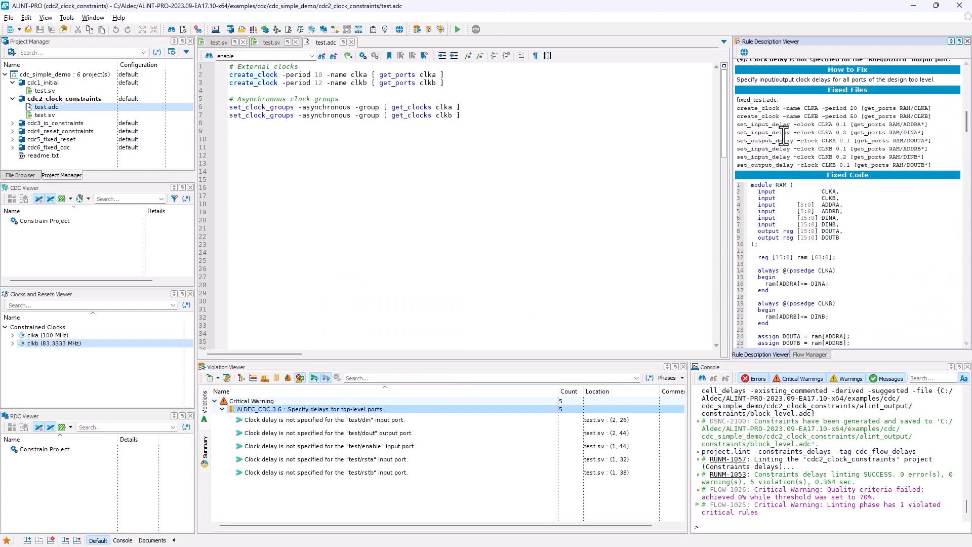
pyautogui.doubleClick(766, 124)
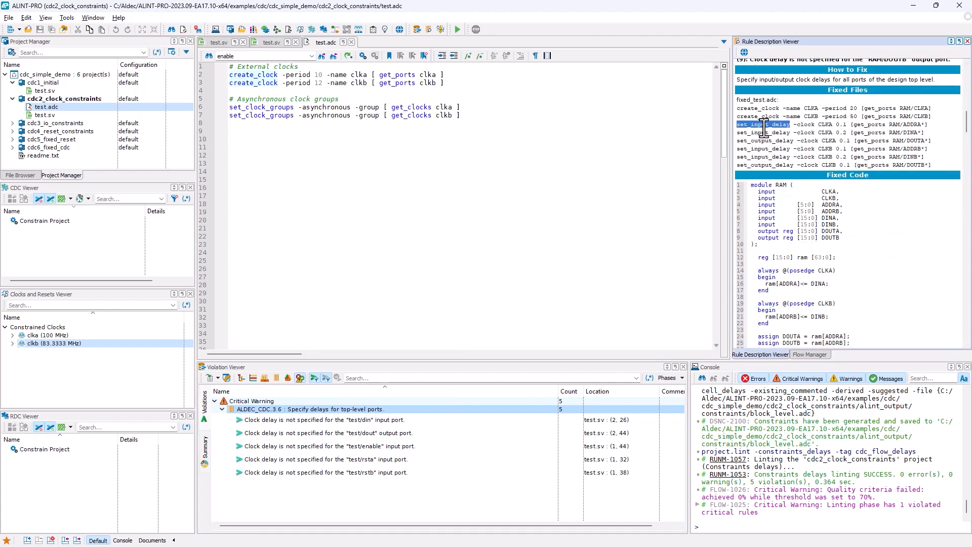
pyautogui.doubleClick(764, 133)
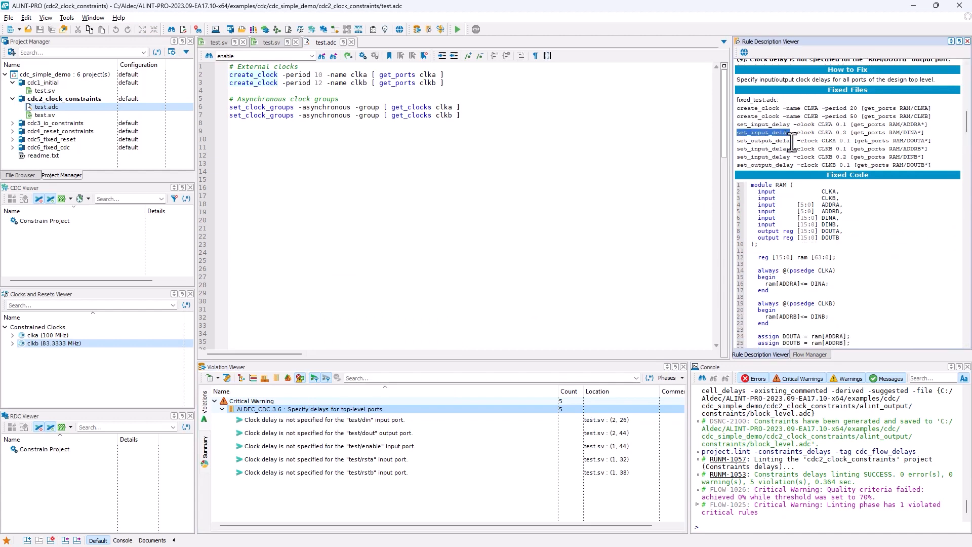
pyautogui.scroll(1, 796, 152)
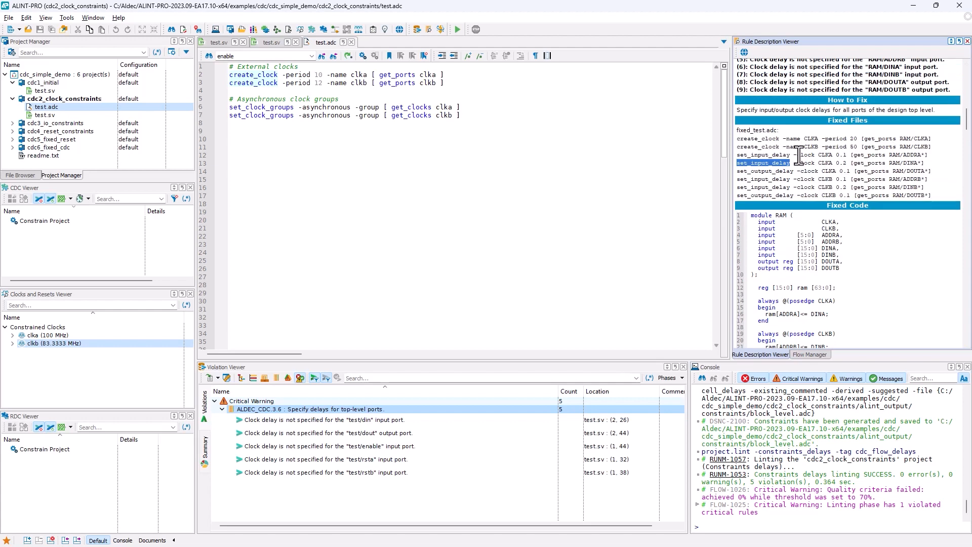
pyautogui.doubleClick(767, 171)
pyautogui.doubleClick(768, 163)
# Read on through the VHDL example to Example 3 and examine its input delay, output delay and set_false_path constraints
pyautogui.scroll(-10, 768, 165)
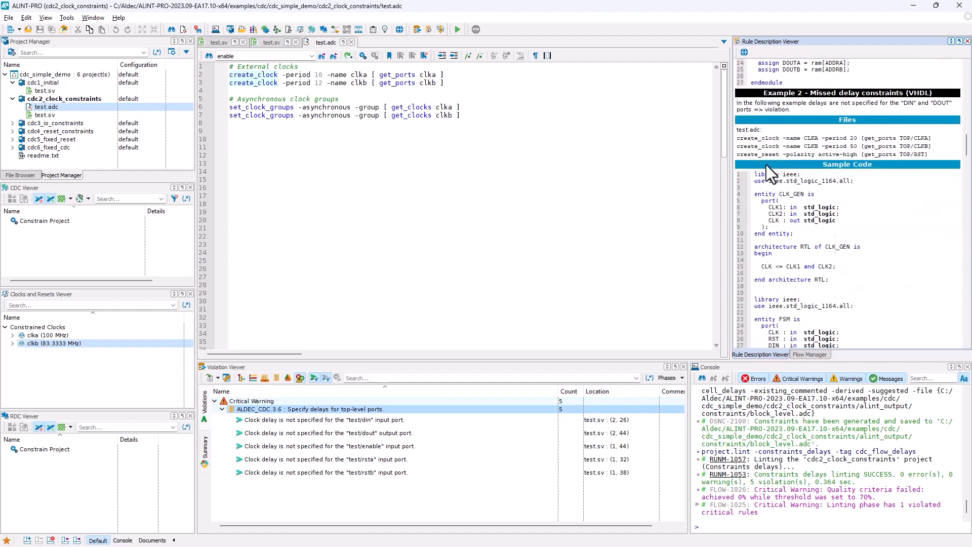
pyautogui.scroll(-10, 768, 165)
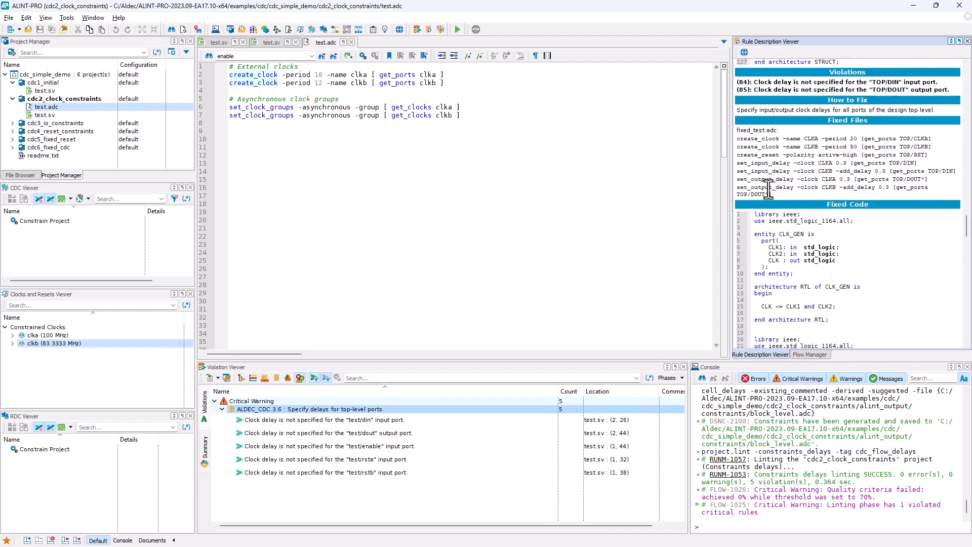
pyautogui.scroll(-10, 766, 177)
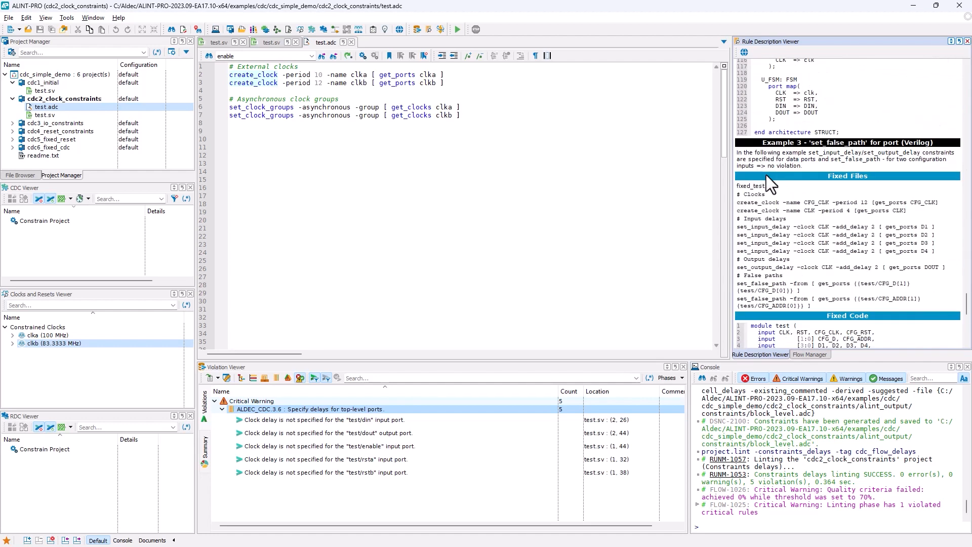
pyautogui.doubleClick(766, 222)
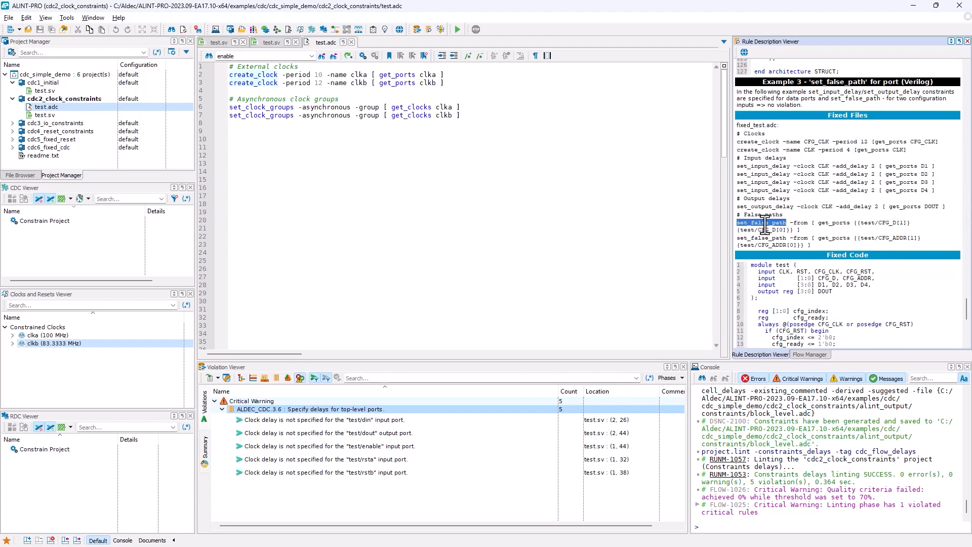
pyautogui.click(768, 238)
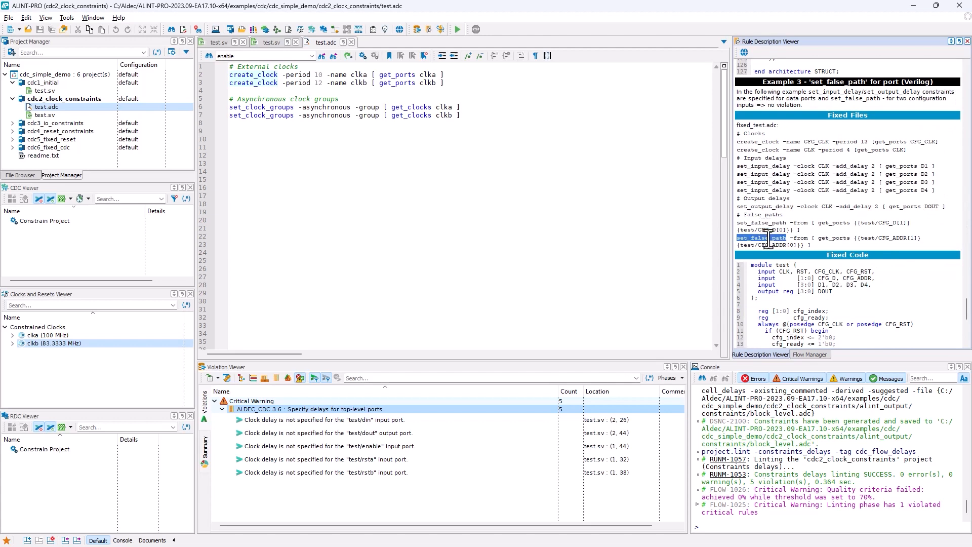
pyautogui.doubleClick(759, 167)
pyautogui.doubleClick(761, 206)
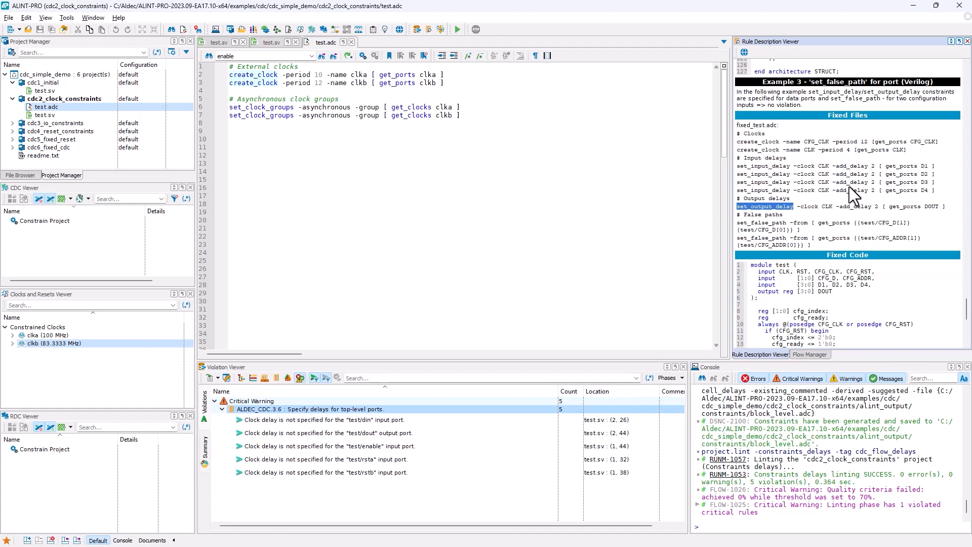
pyautogui.doubleClick(770, 224)
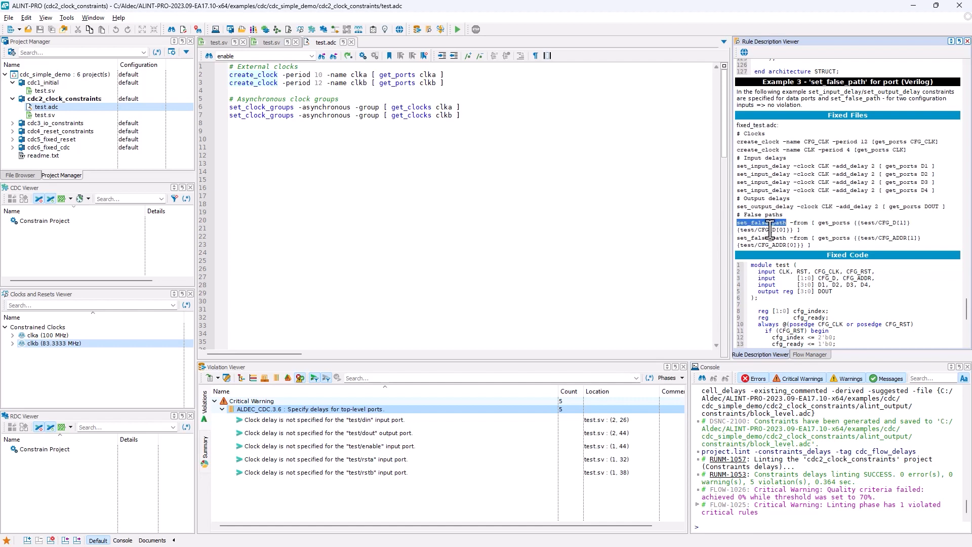
pyautogui.click(767, 240)
pyautogui.doubleClick(767, 240)
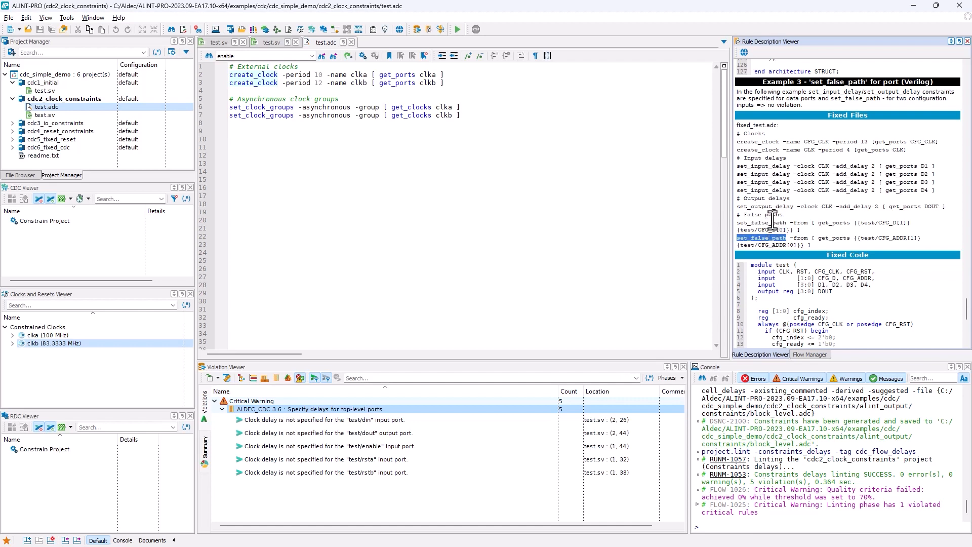
pyautogui.doubleClick(770, 222)
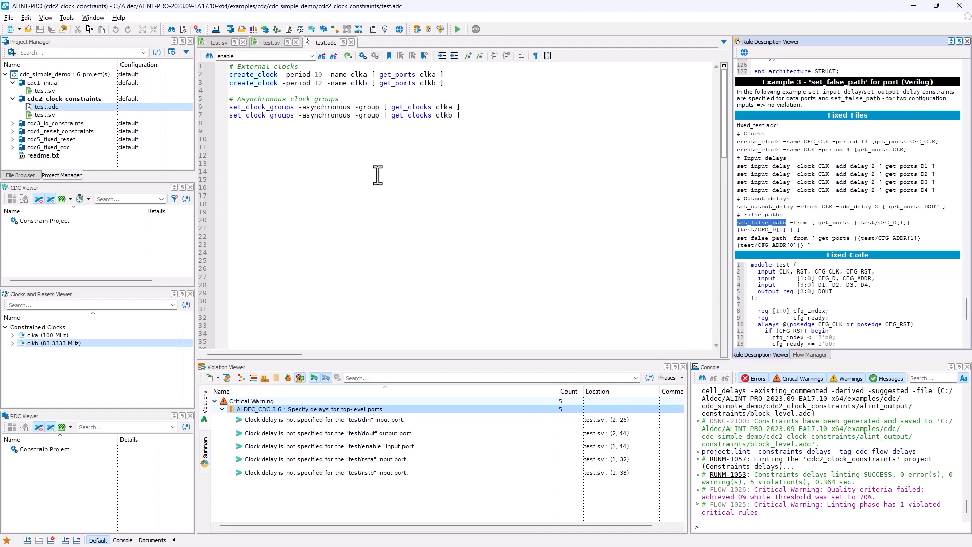
# Open the generated chip_level.adc file from the constraints folder under alint_output in the cdc2_clock_constraints directory
pyautogui.click(26, 175)
pyautogui.click(8, 84)
pyautogui.click(17, 92)
pyautogui.doubleClick(49, 108)
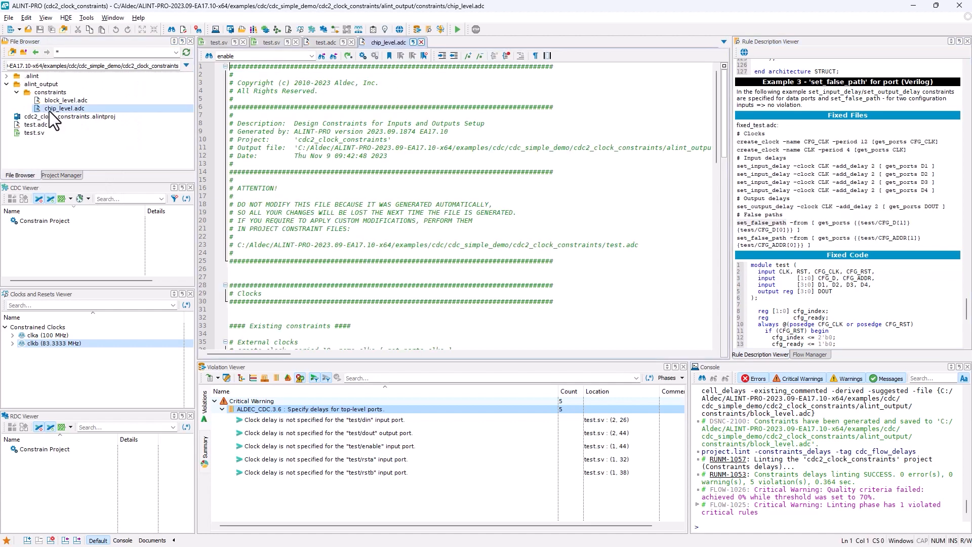
# Examine the suggested input delay constraints for din and enable and the output delay constraint for dout in chip_level.adc
pyautogui.moveTo(721, 93); pyautogui.dragTo(728, 280)
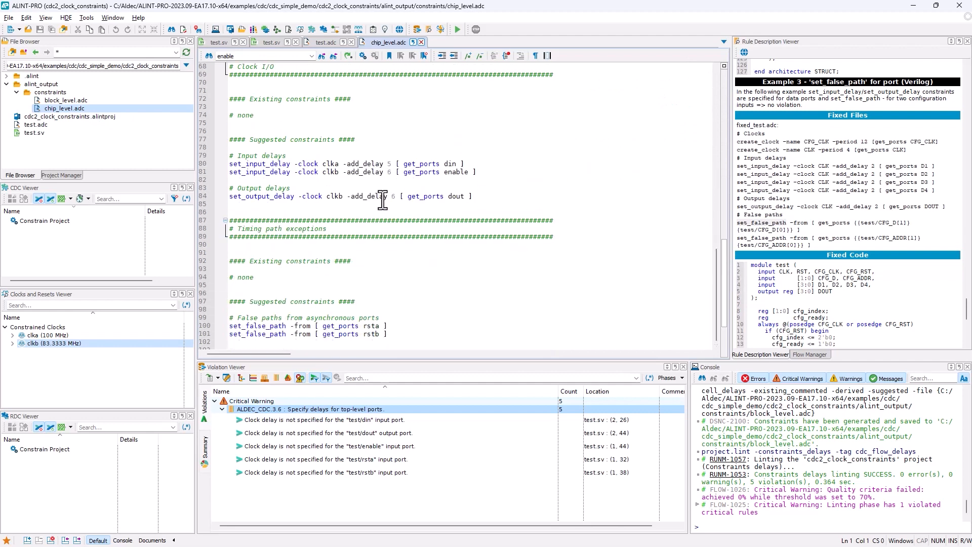
pyautogui.click(480, 175)
pyautogui.moveTo(469, 166); pyautogui.dragTo(399, 164)
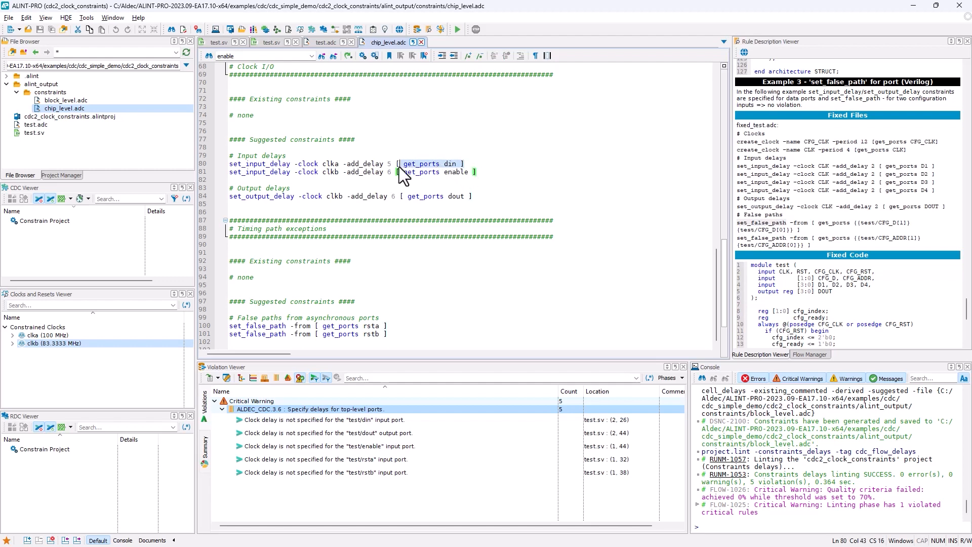
pyautogui.moveTo(322, 166); pyautogui.dragTo(227, 167)
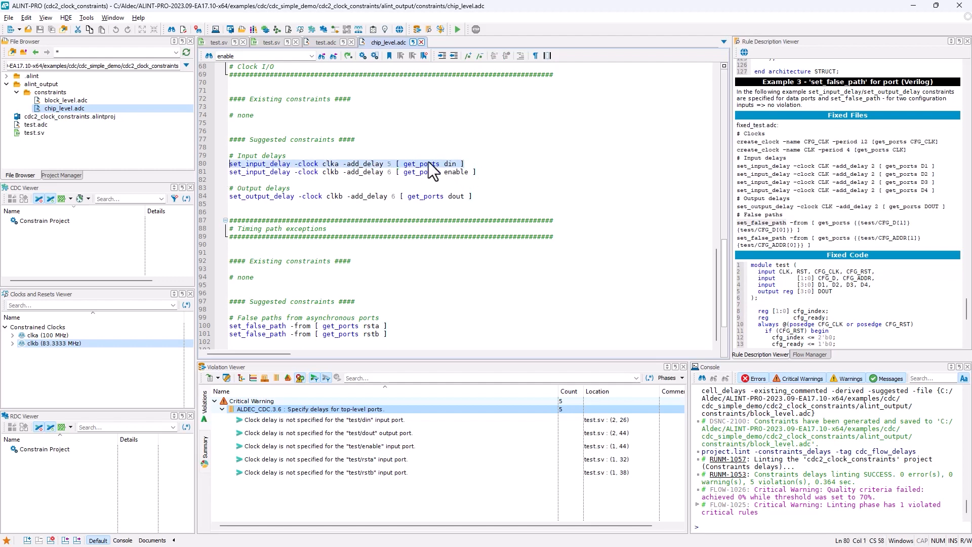
pyautogui.click(492, 172)
pyautogui.click(393, 179)
pyautogui.moveTo(469, 174); pyautogui.dragTo(228, 198)
pyautogui.moveTo(487, 196); pyautogui.dragTo(223, 154)
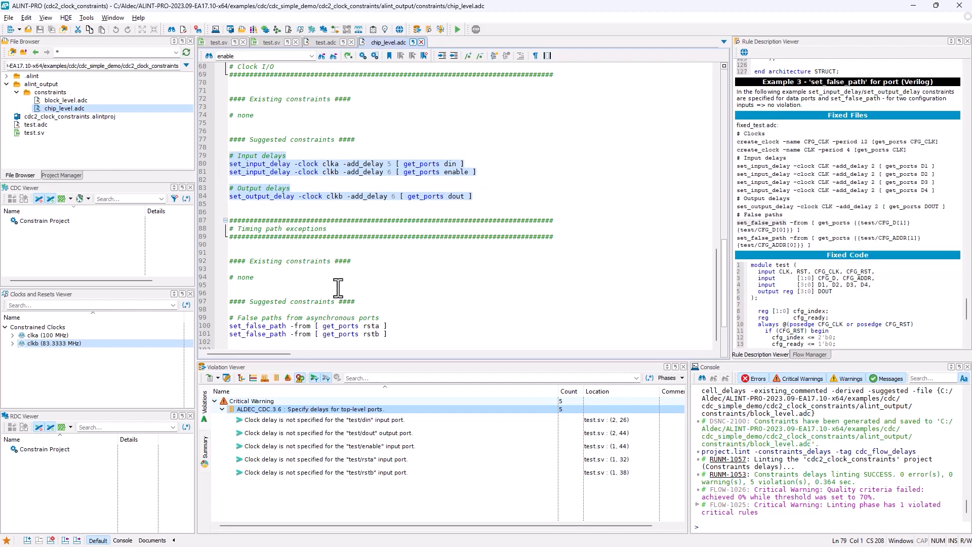
# Examine the suggested set_false_path constraints for the asynchronous ports rsta and rstb
pyautogui.moveTo(404, 326); pyautogui.dragTo(266, 327)
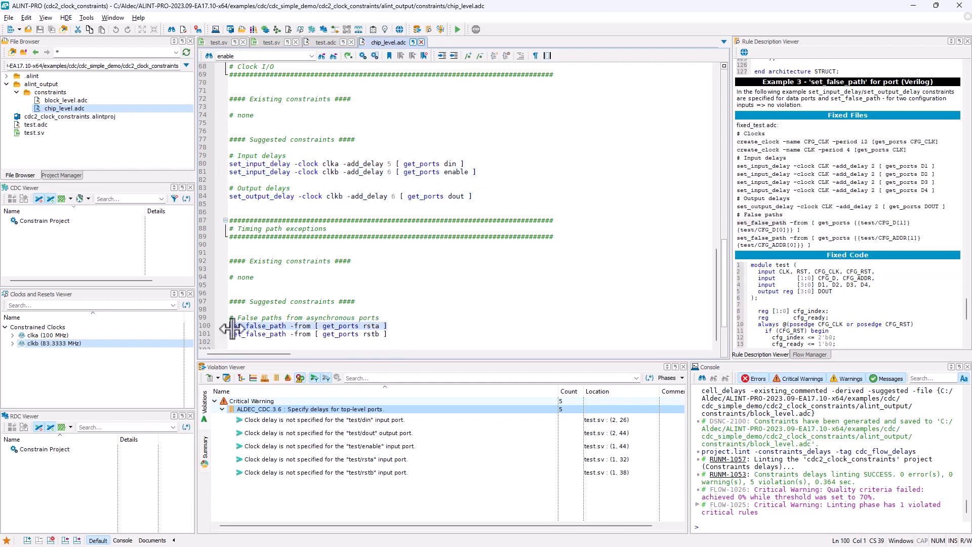
pyautogui.moveTo(397, 335); pyautogui.dragTo(245, 336)
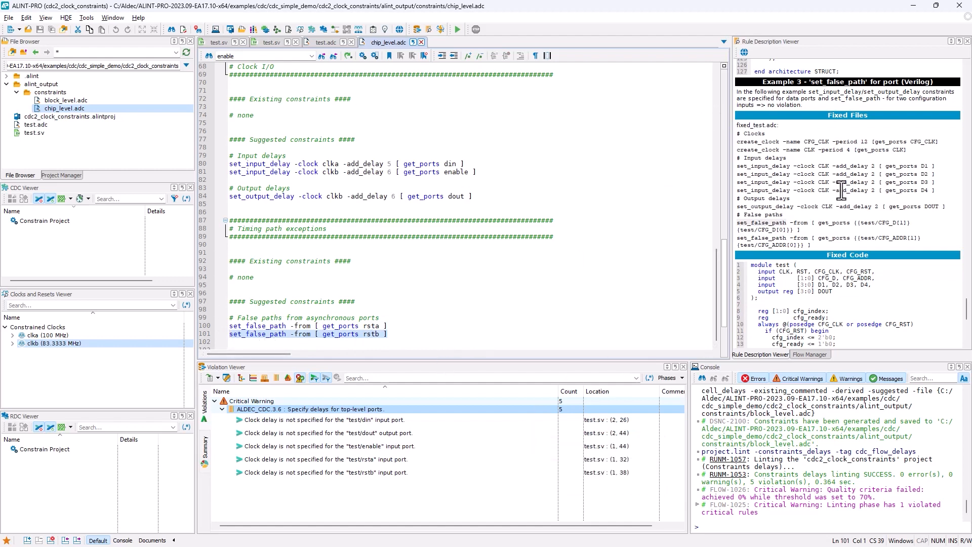
pyautogui.click(403, 341)
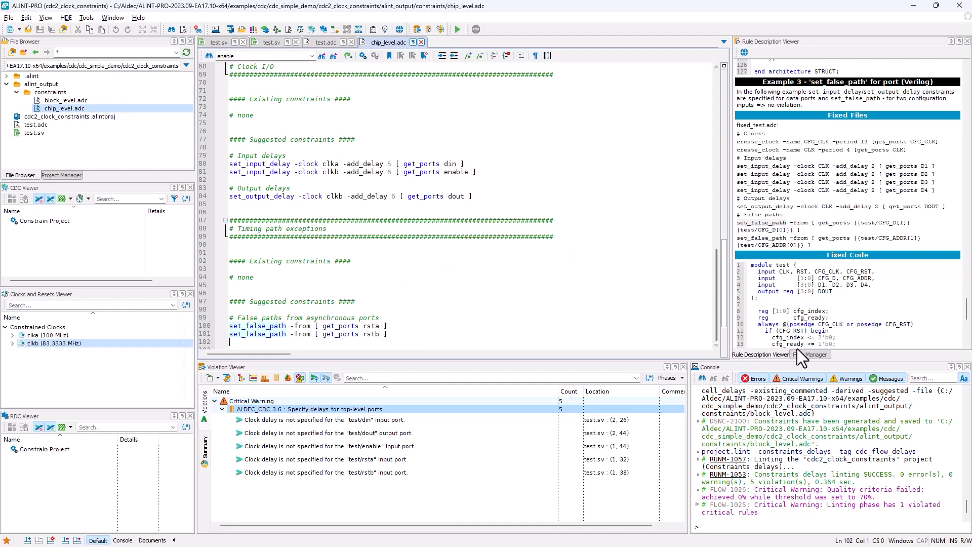
# Return to the analysis flow and the project list, and set cdc3_io_constraints as the active project
pyautogui.click(808, 354)
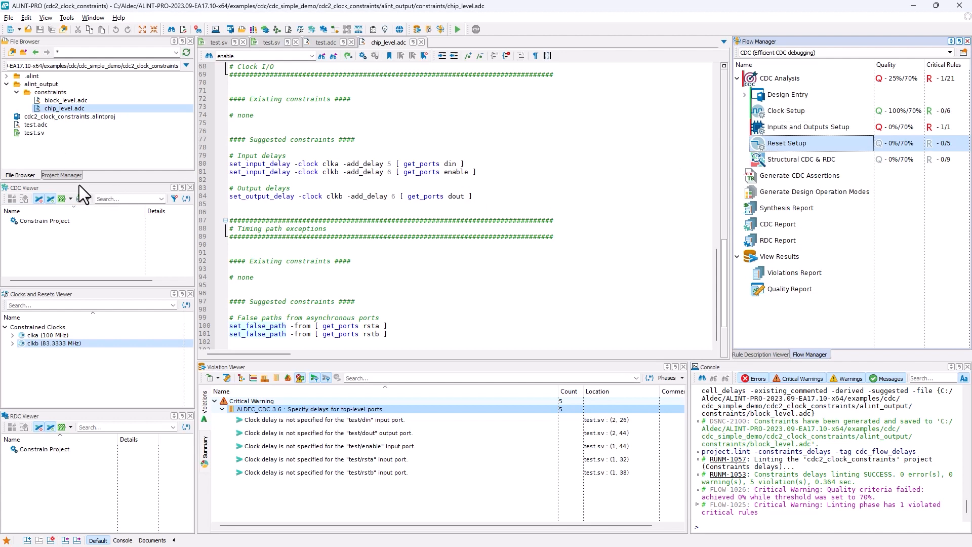
pyautogui.click(70, 177)
pyautogui.click(47, 124)
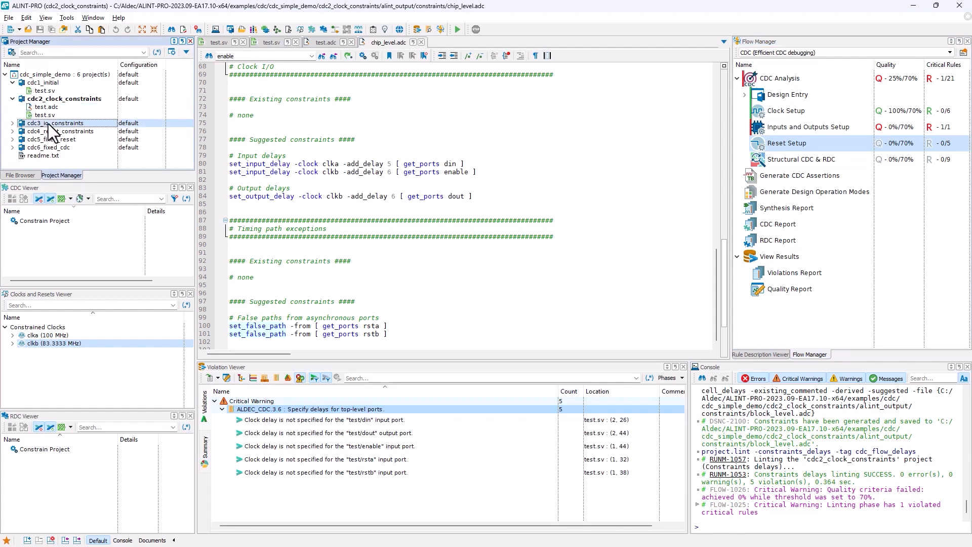
pyautogui.rightClick(87, 123)
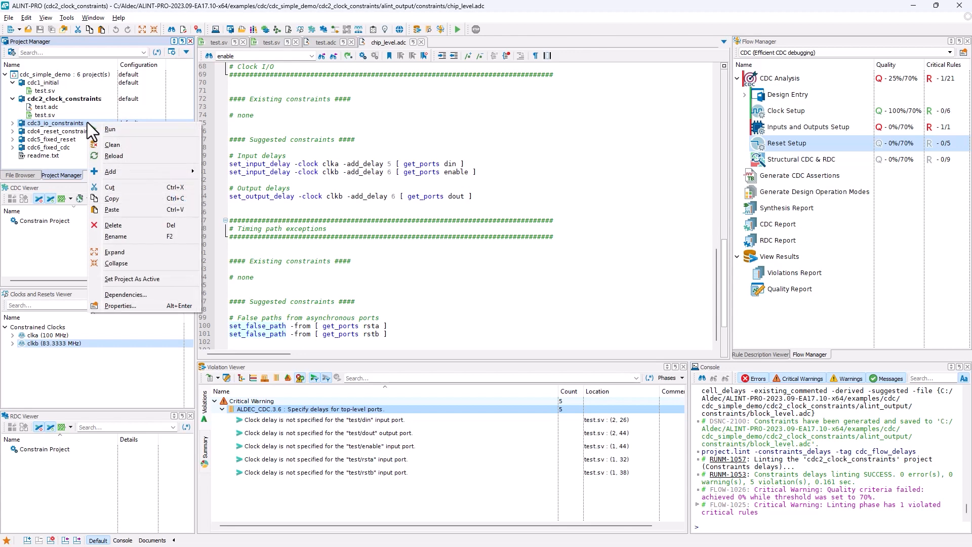
pyautogui.click(132, 278)
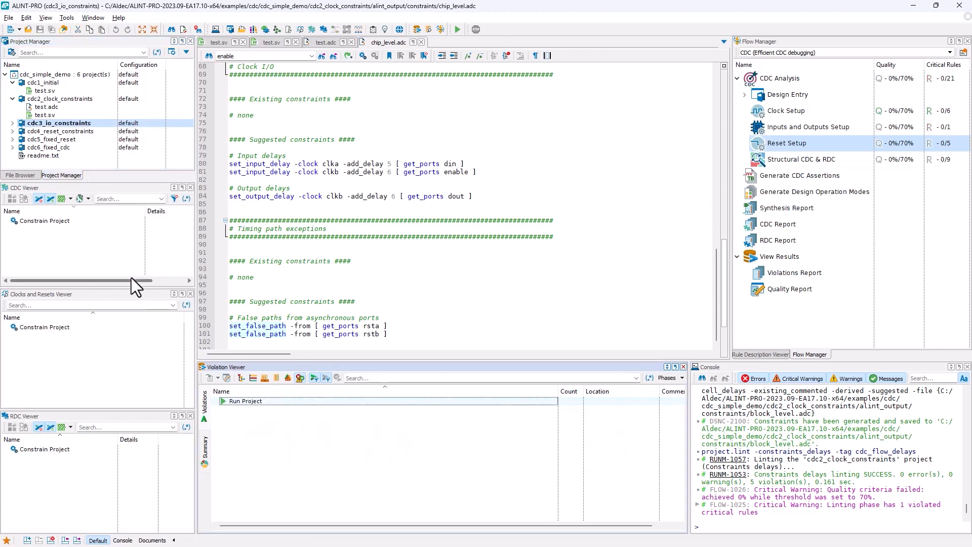
# Run the CDC Analysis on cdc3_io_constraints and leave only that project's test.sv open in the editor
pyautogui.doubleClick(772, 80)
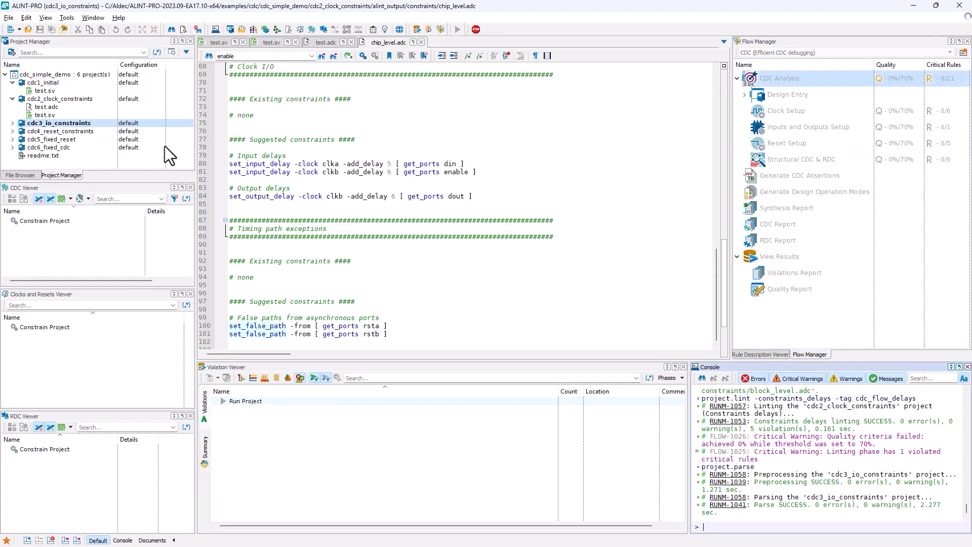
pyautogui.doubleClick(41, 138)
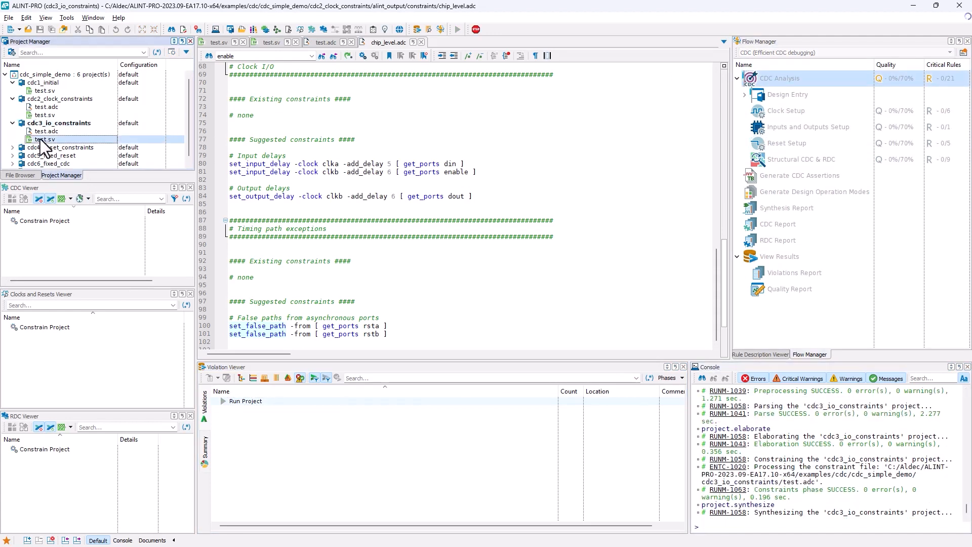
pyautogui.click(242, 42)
pyautogui.click(243, 42)
pyautogui.click(246, 42)
pyautogui.click(260, 42)
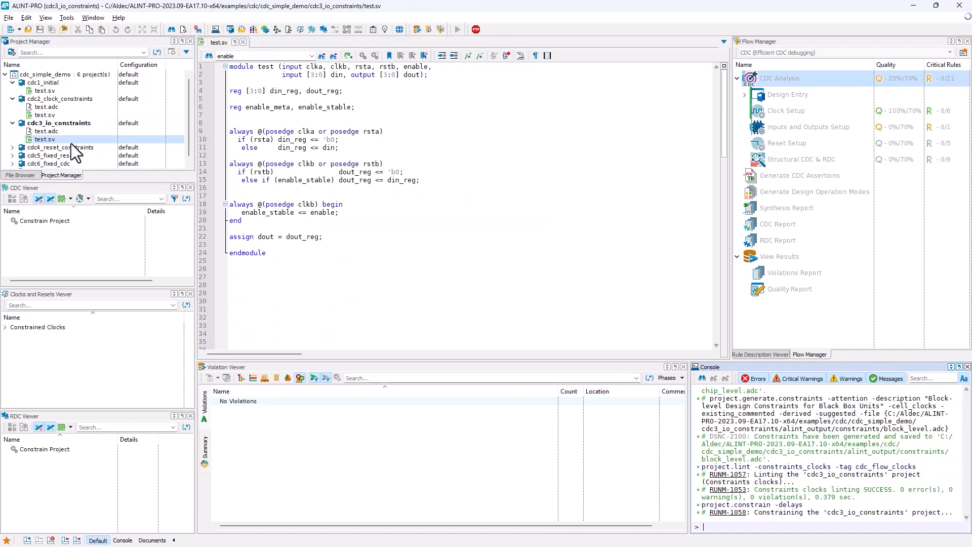
# Close the test.sv sources and open the test.adc files of cdc2_clock_constraints and cdc3_io_constraints
pyautogui.doubleClick(58, 115)
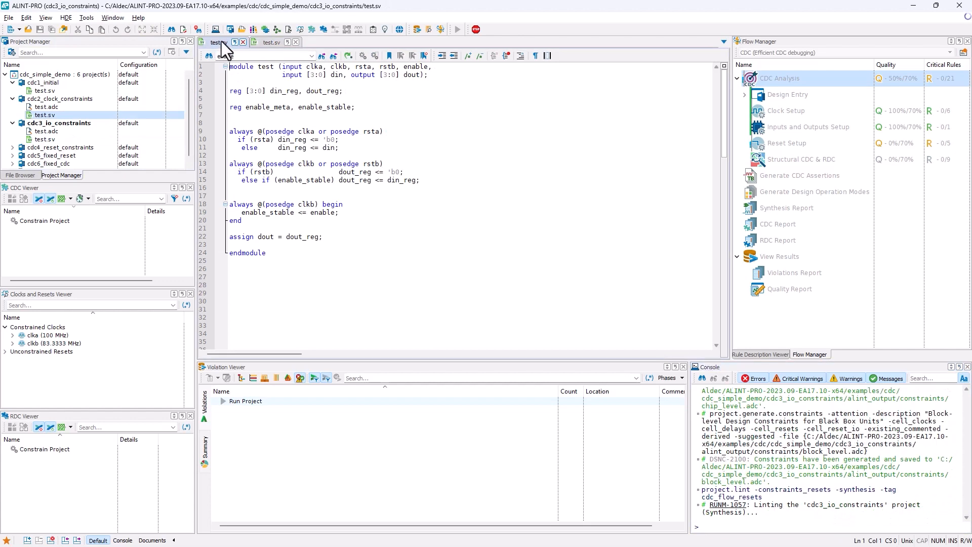
pyautogui.click(242, 42)
pyautogui.click(241, 42)
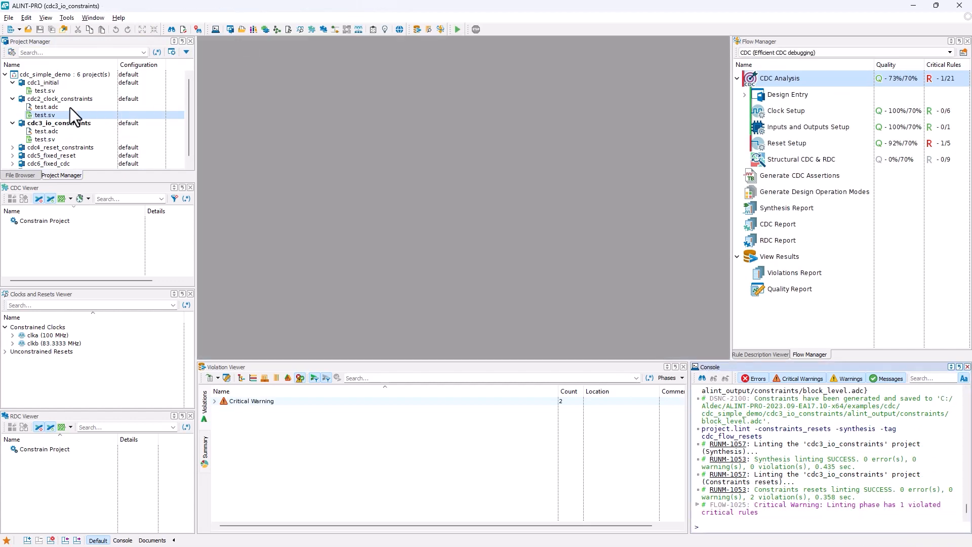
pyautogui.doubleClick(70, 108)
pyautogui.doubleClick(64, 130)
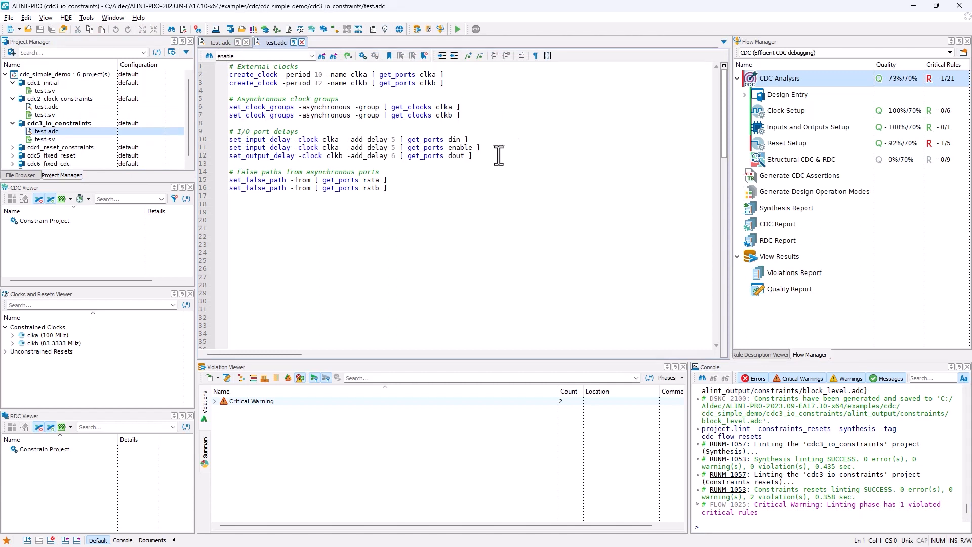
# Examine the I/O port delay and false path constraints in the cdc3_io_constraints test.adc and compare them with the cdc2_clock_constraints test.adc
pyautogui.moveTo(488, 154); pyautogui.dragTo(224, 141)
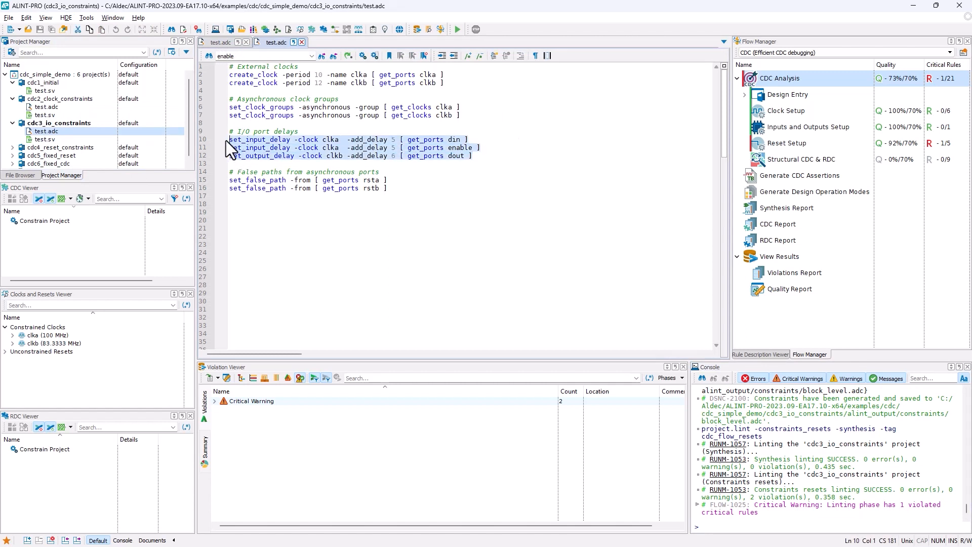
pyautogui.moveTo(389, 189); pyautogui.dragTo(229, 181)
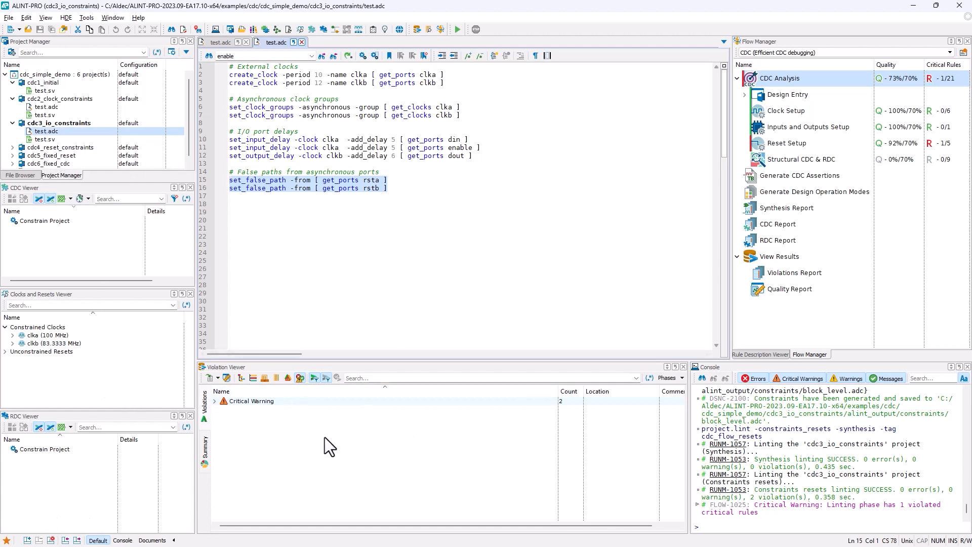
pyautogui.click(214, 44)
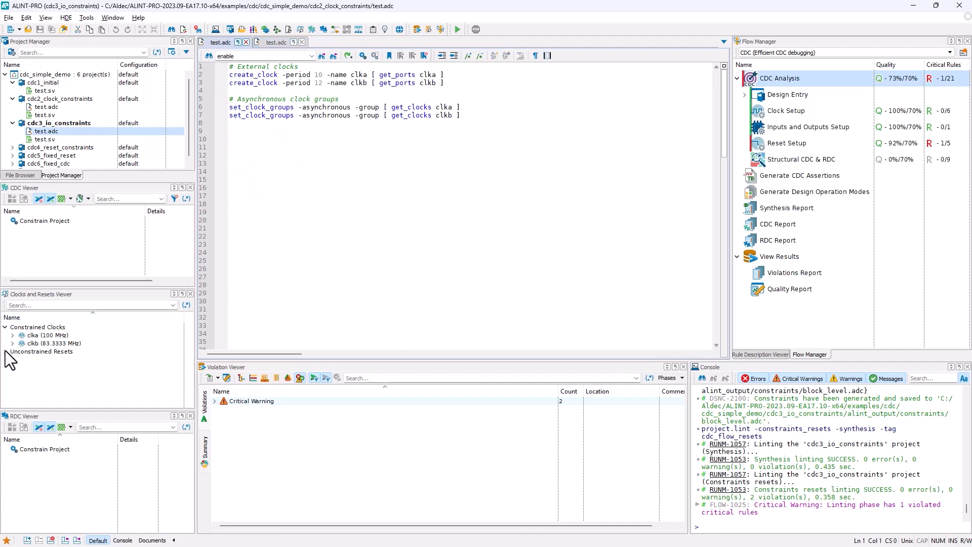
# Expand the unconstrained resets of cdc3_io_constraints and inspect test/rsta and test/rstb
pyautogui.click(28, 295)
pyautogui.click(5, 352)
pyautogui.click(30, 361)
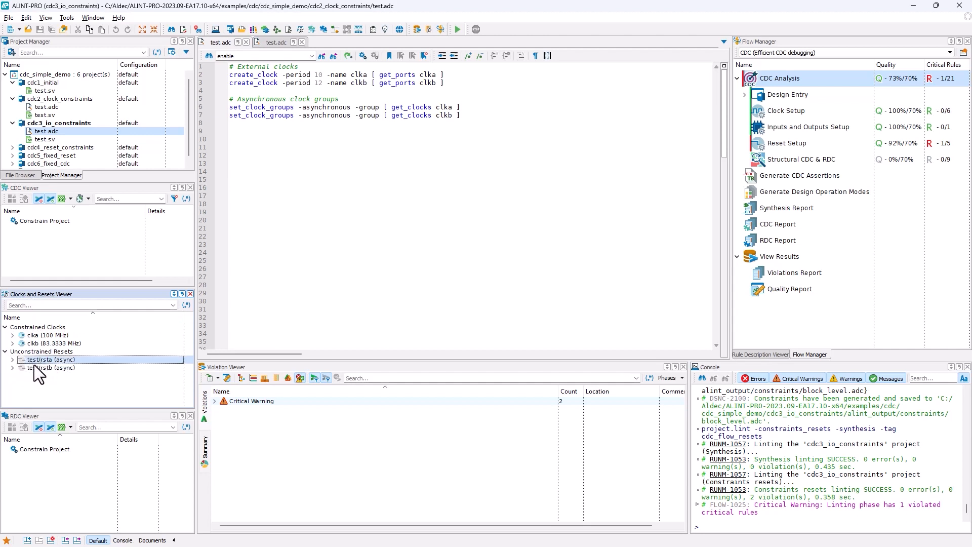
pyautogui.click(28, 366)
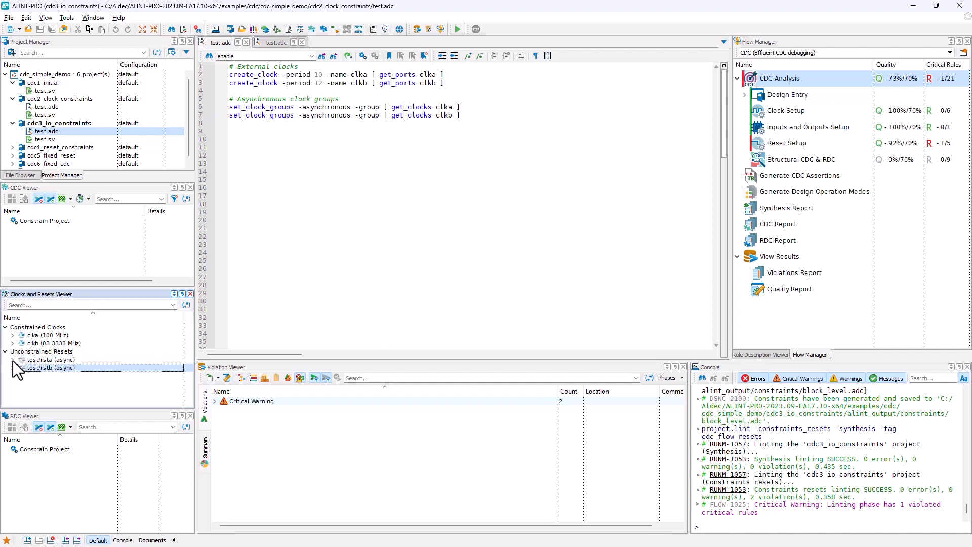
pyautogui.click(56, 381)
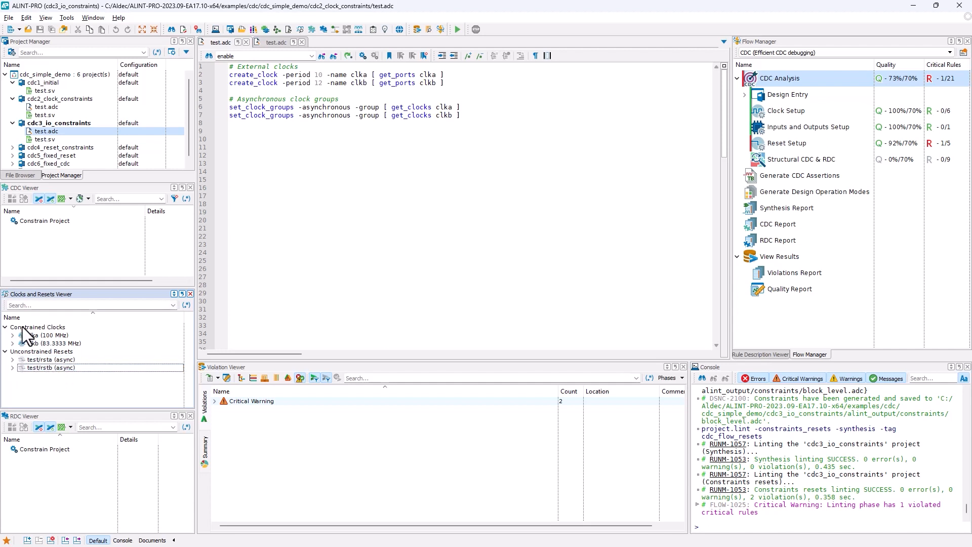
# Expand the critical warnings down to rule ALDEC_CDC.3.2 and review its violations for the rsta and rstb resets
pyautogui.click(269, 412)
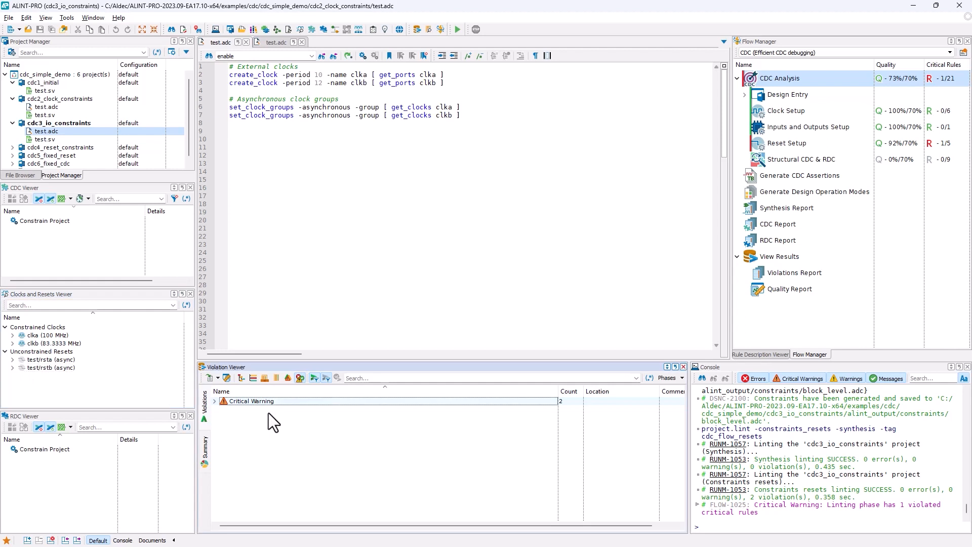
pyautogui.doubleClick(221, 401)
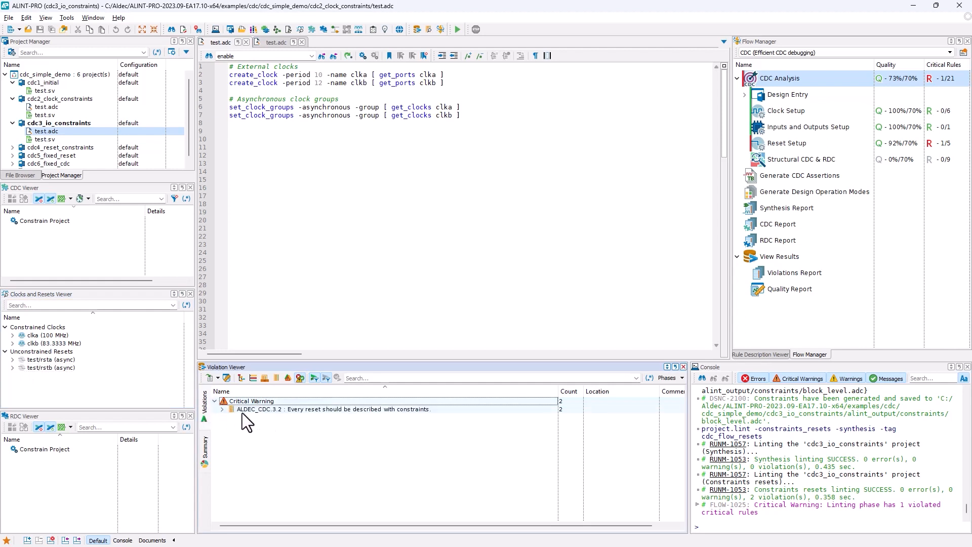
pyautogui.click(222, 409)
pyautogui.click(281, 410)
pyautogui.click(284, 420)
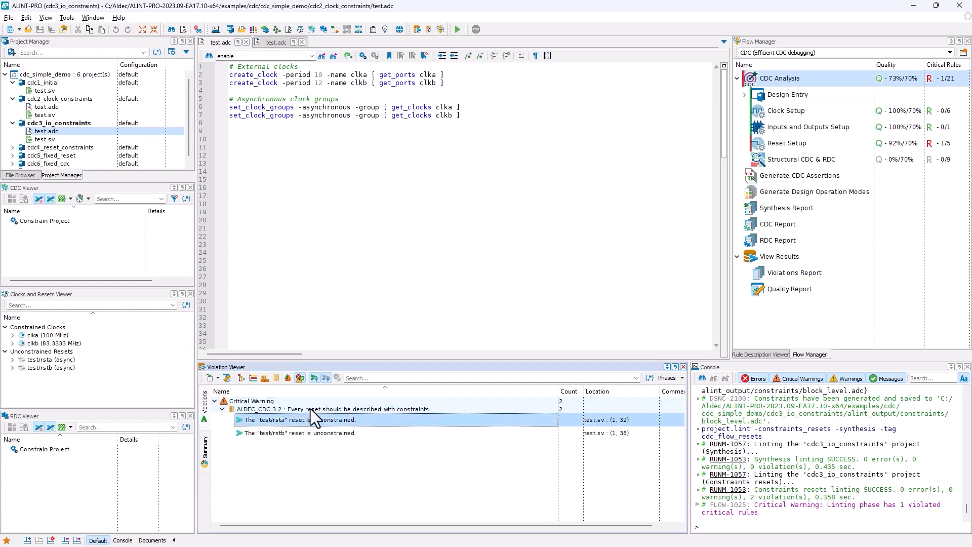
pyautogui.click(280, 433)
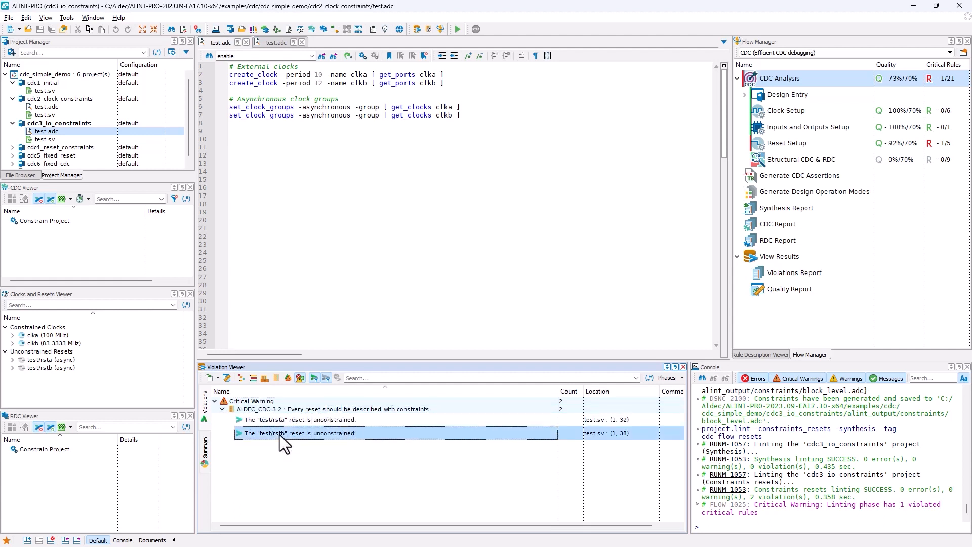
pyautogui.click(284, 422)
pyautogui.click(287, 430)
pyautogui.click(281, 452)
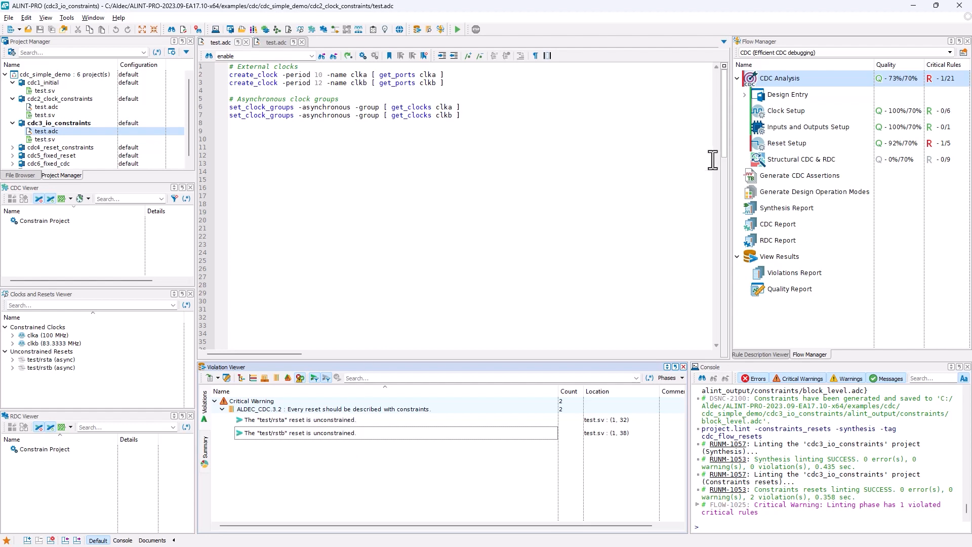
# Show the rule description of ALDEC_CDC.3.2 and examine the create_reset command given as the fix in the first example
pyautogui.rightClick(321, 410)
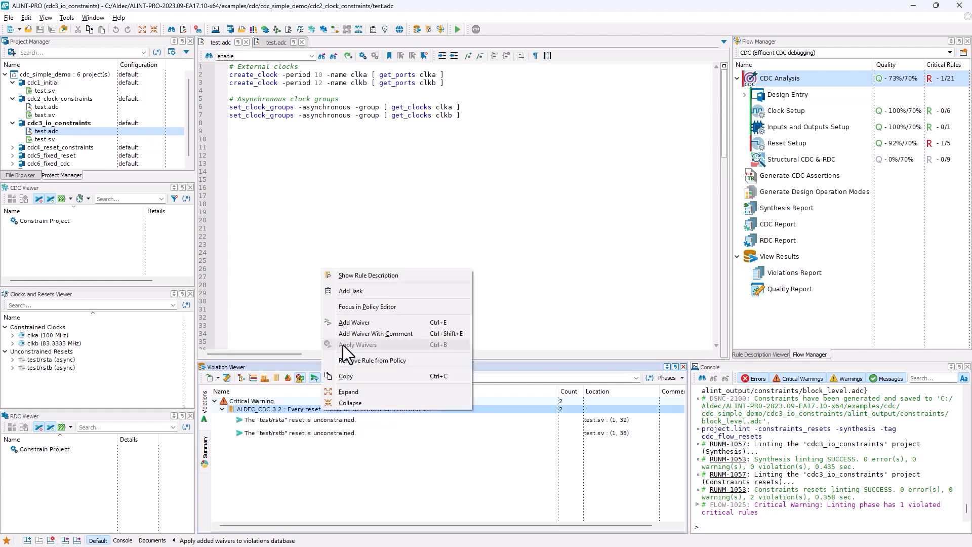
pyautogui.click(371, 276)
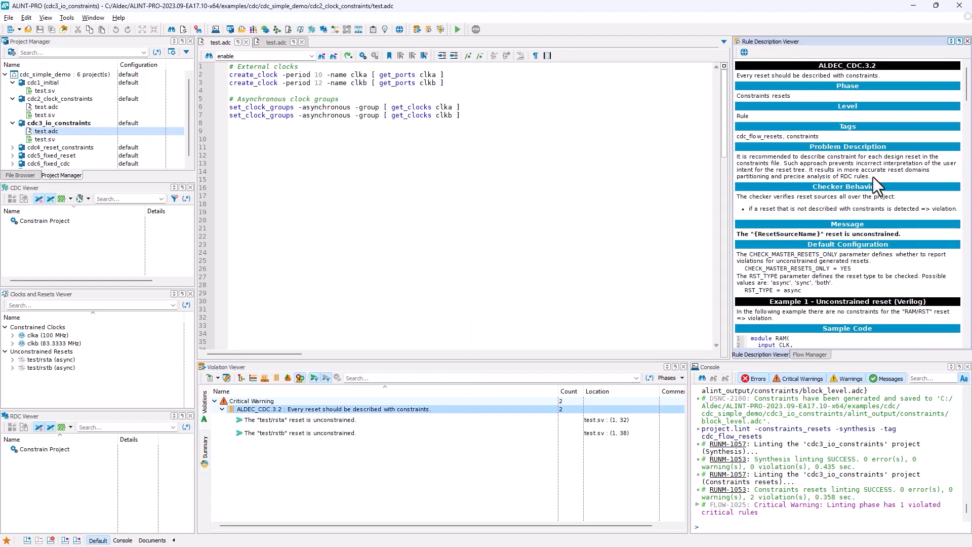
pyautogui.moveTo(965, 84); pyautogui.dragTo(967, 147)
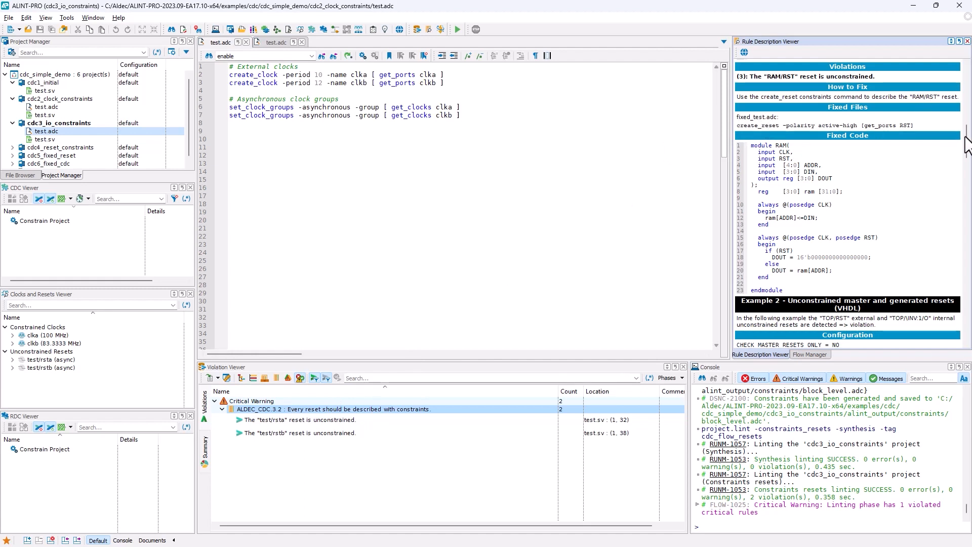
pyautogui.scroll(-3, 966, 145)
pyautogui.moveTo(735, 77); pyautogui.dragTo(886, 74)
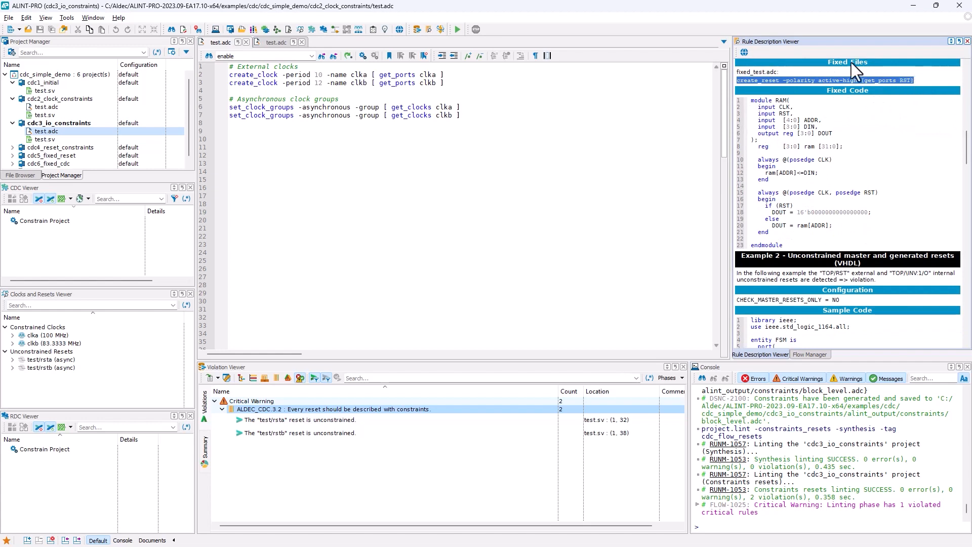
# Open the generated chip_level.adc from the constraints folder under alint_output in the cdc3_io_constraints directory
pyautogui.click(269, 43)
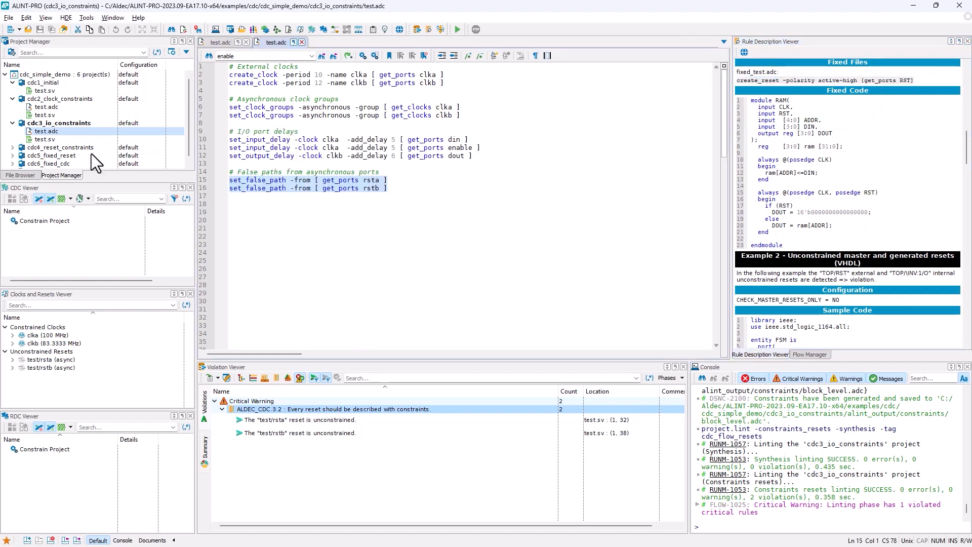
pyautogui.click(23, 175)
pyautogui.click(7, 84)
pyautogui.click(17, 92)
pyautogui.doubleClick(46, 108)
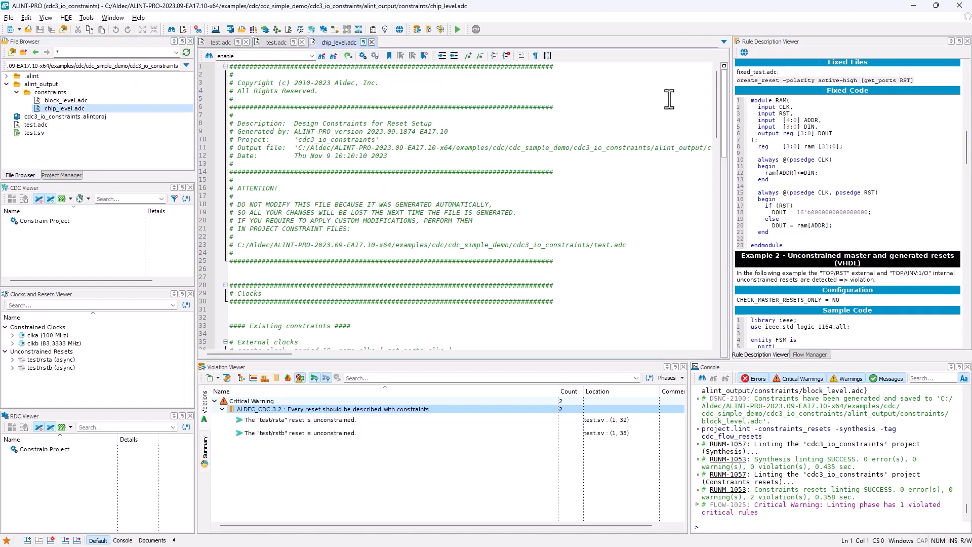
# Examine the suggested create_reset constraints for rsta and rstb in chip_level.adc, and return to the end of the cdc3_io_constraints test.adc
pyautogui.moveTo(719, 114); pyautogui.dragTo(749, 317)
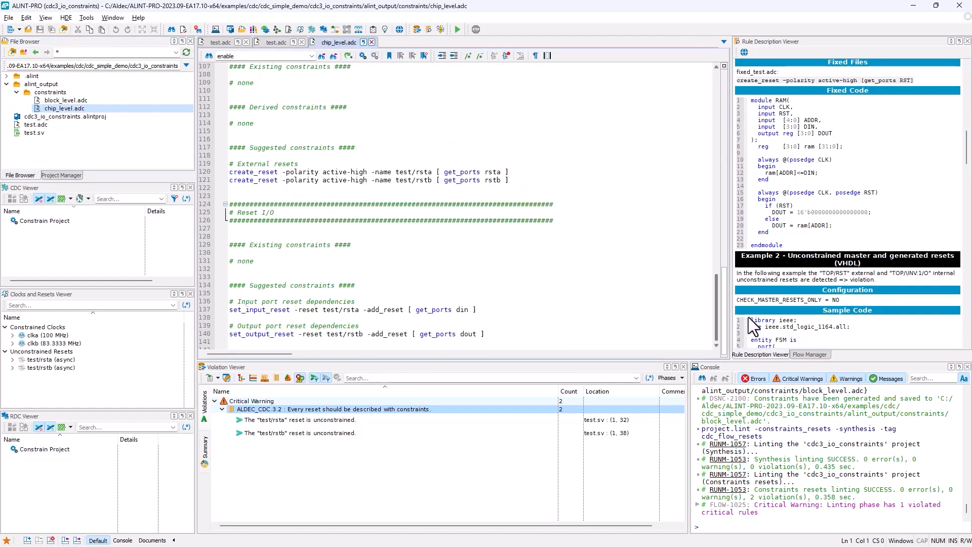
pyautogui.moveTo(511, 181); pyautogui.dragTo(215, 168)
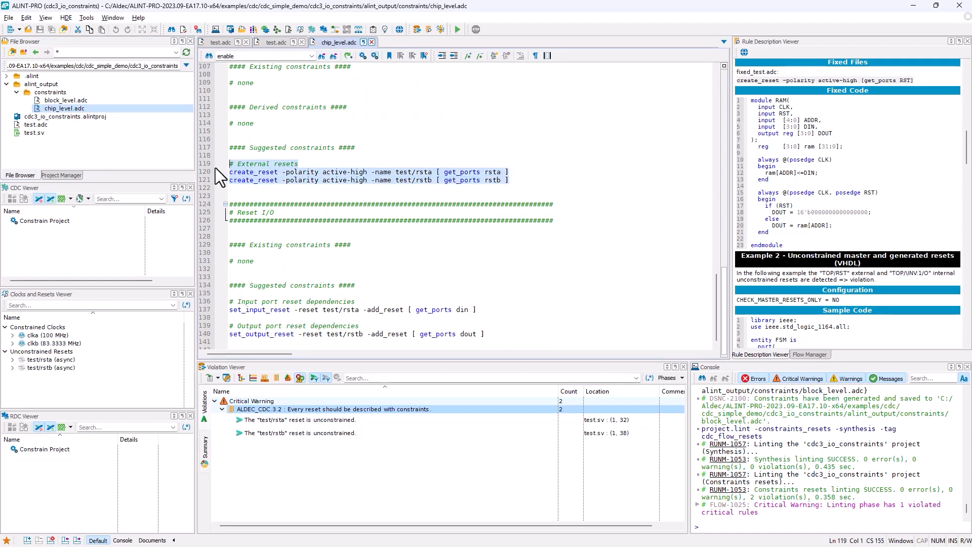
pyautogui.click(283, 47)
pyautogui.click(397, 227)
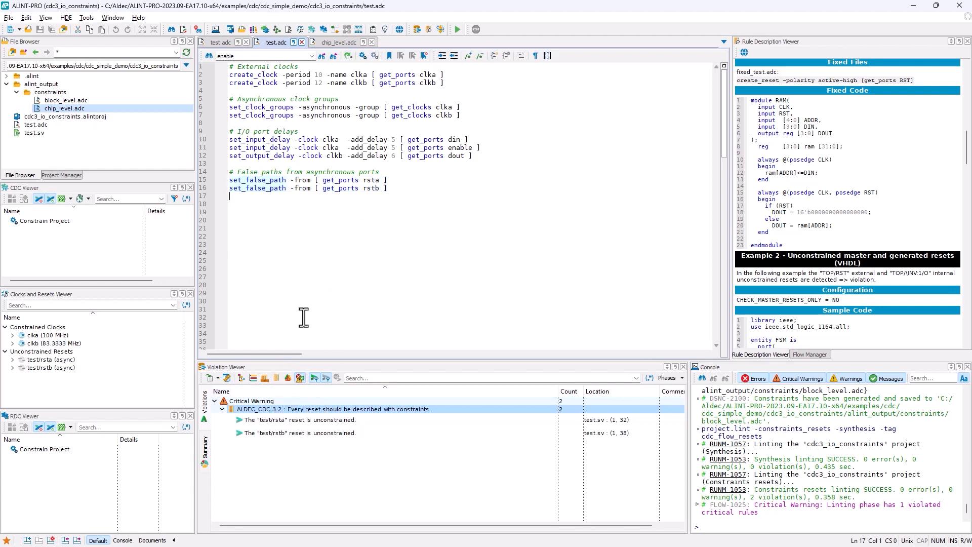
# Return to the project list and the analysis flow, and select the Reset Setup phase
pyautogui.click(57, 177)
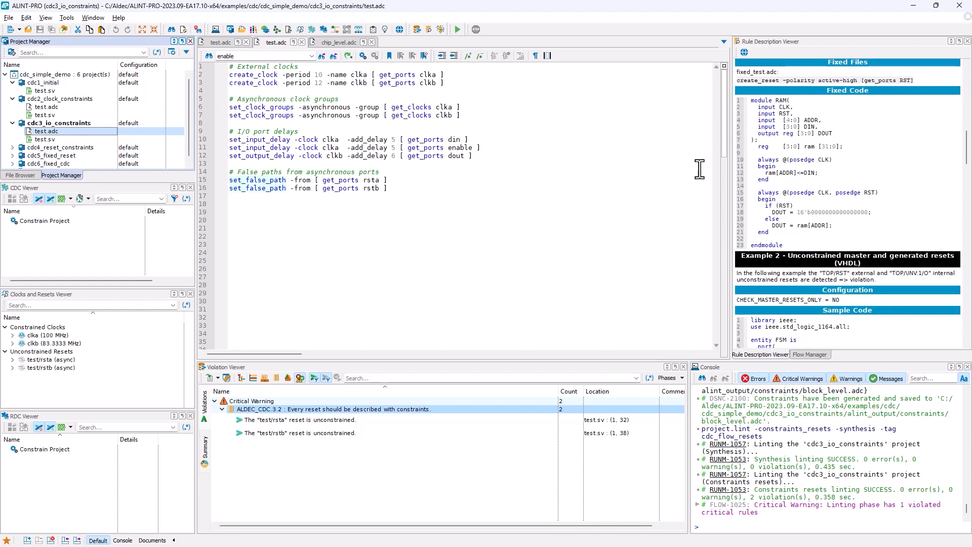
pyautogui.click(805, 355)
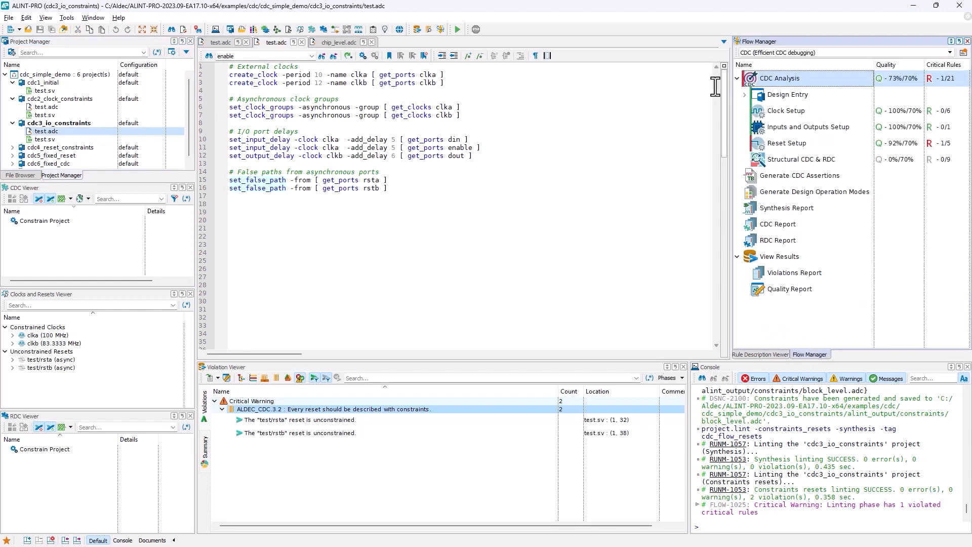
pyautogui.click(781, 125)
pyautogui.click(769, 147)
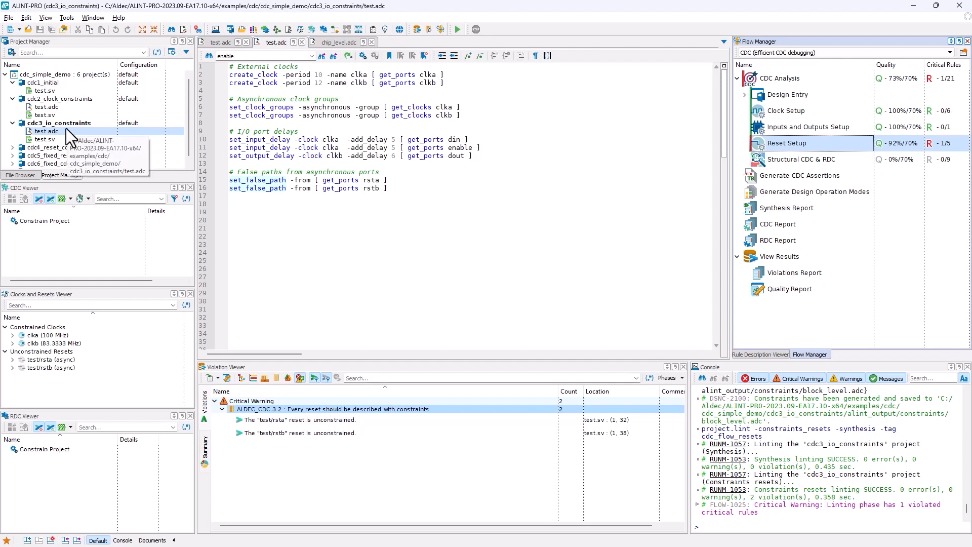
# Set cdc4_reset_constraints as the active project and run its CDC Analysis
pyautogui.click(58, 145)
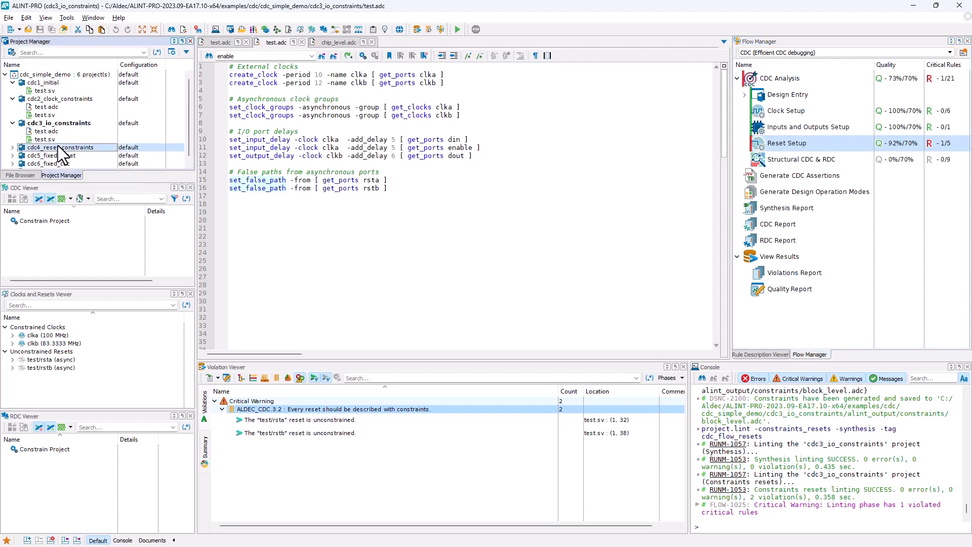
pyautogui.rightClick(57, 145)
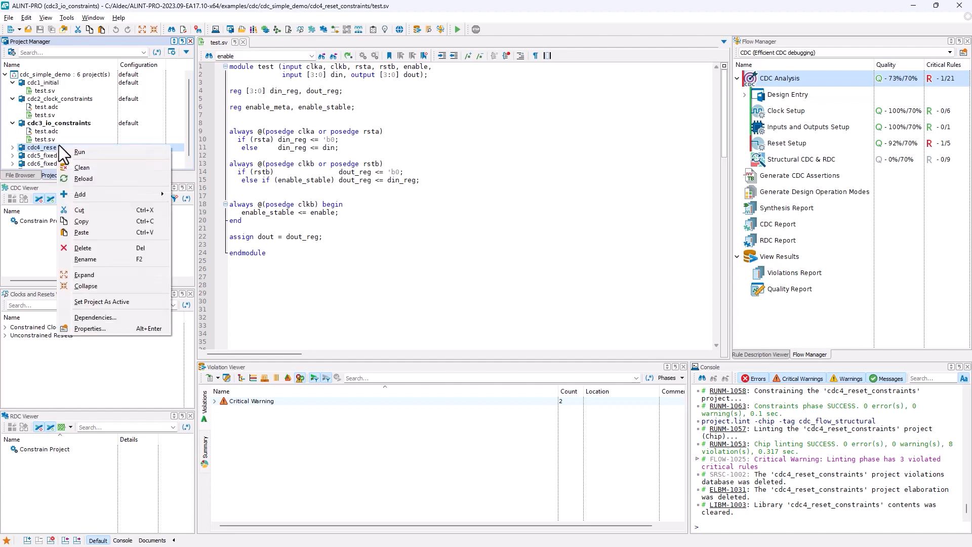
pyautogui.click(93, 299)
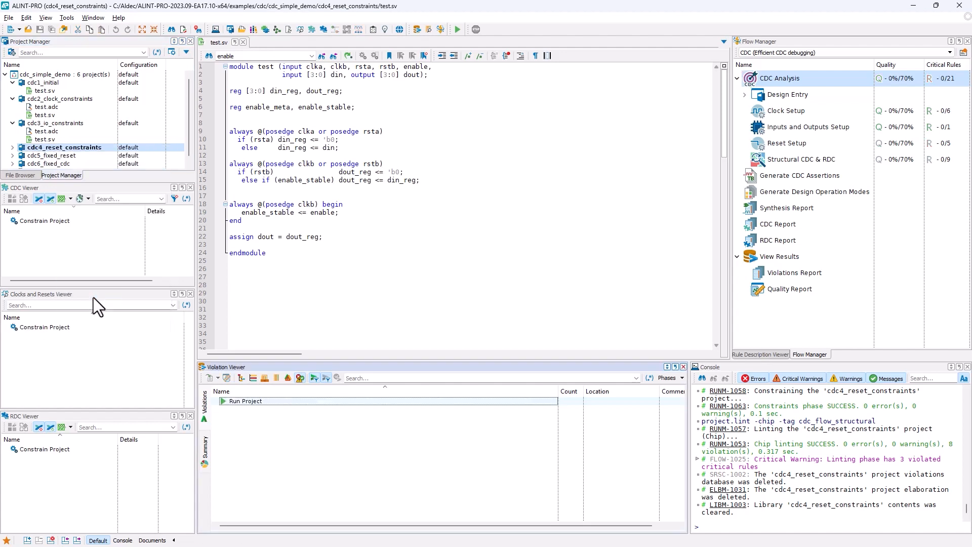
pyautogui.doubleClick(798, 81)
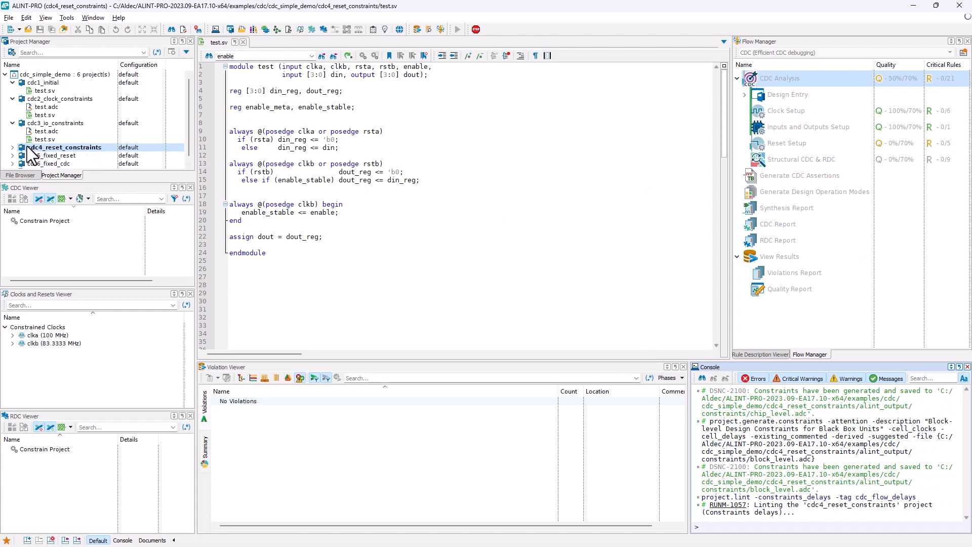
# Open the test.adc files of cdc3_io_constraints and cdc4_reset_constraints
pyautogui.click(13, 147)
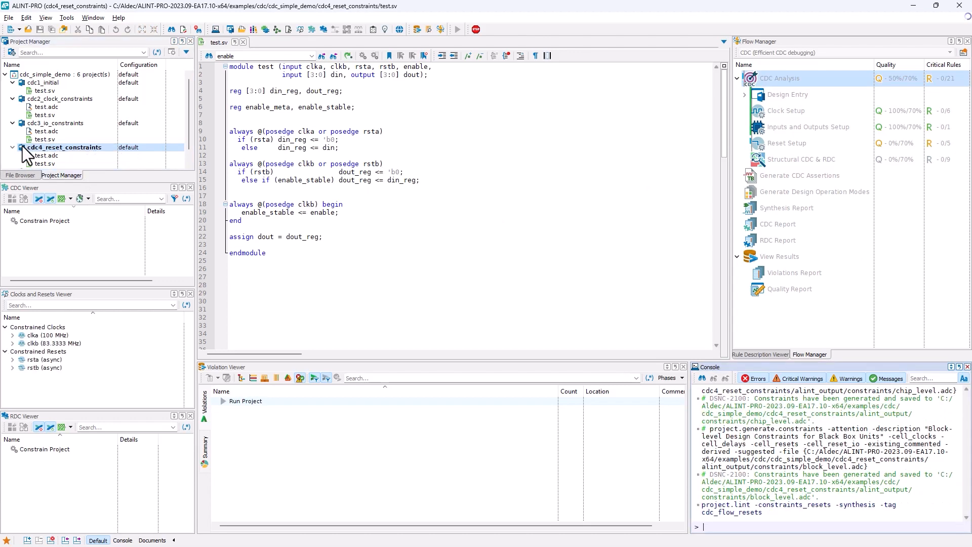
pyautogui.doubleClick(53, 132)
pyautogui.doubleClick(59, 155)
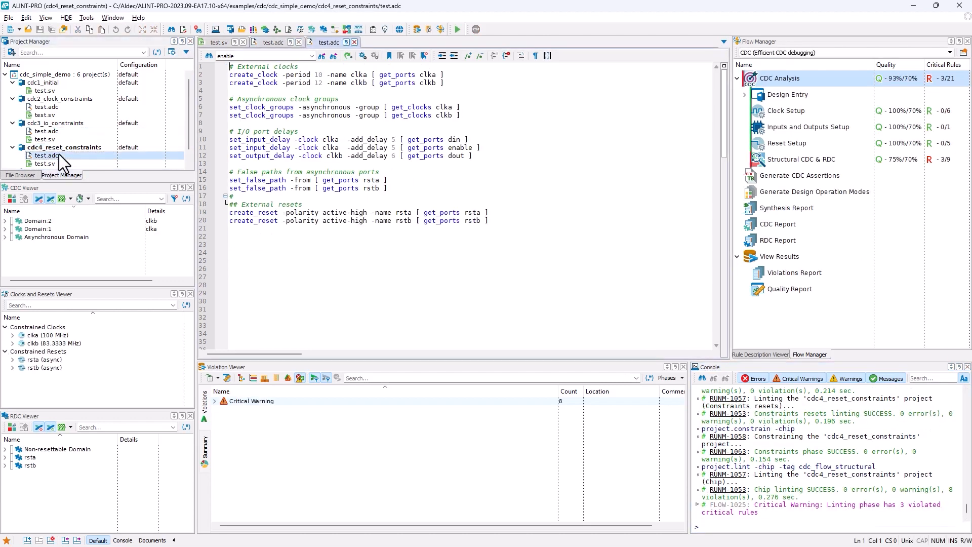
# Compare the test.adc files of cdc3_io_constraints and cdc4_reset_constraints, highlight the create_reset lines for rsta and rstb, and close both files
pyautogui.click(268, 42)
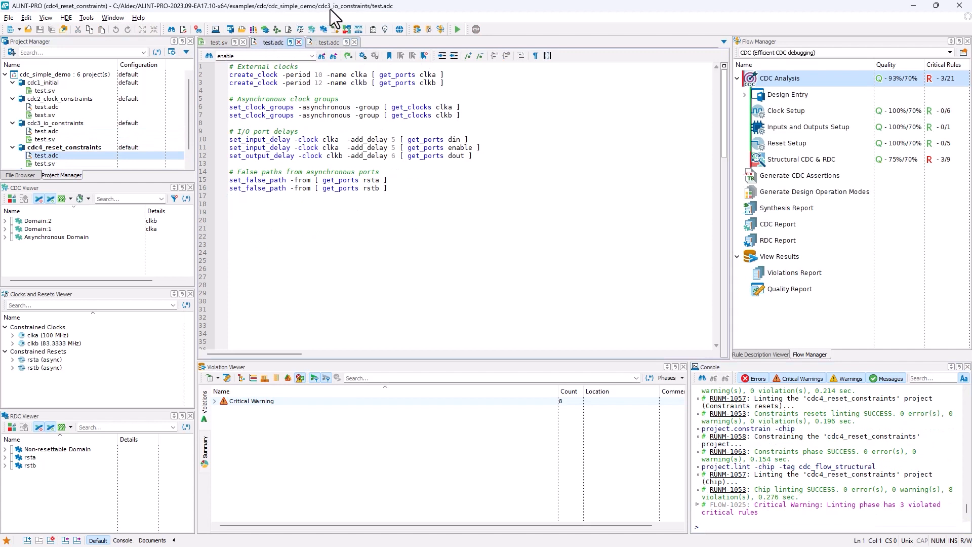
pyautogui.click(322, 44)
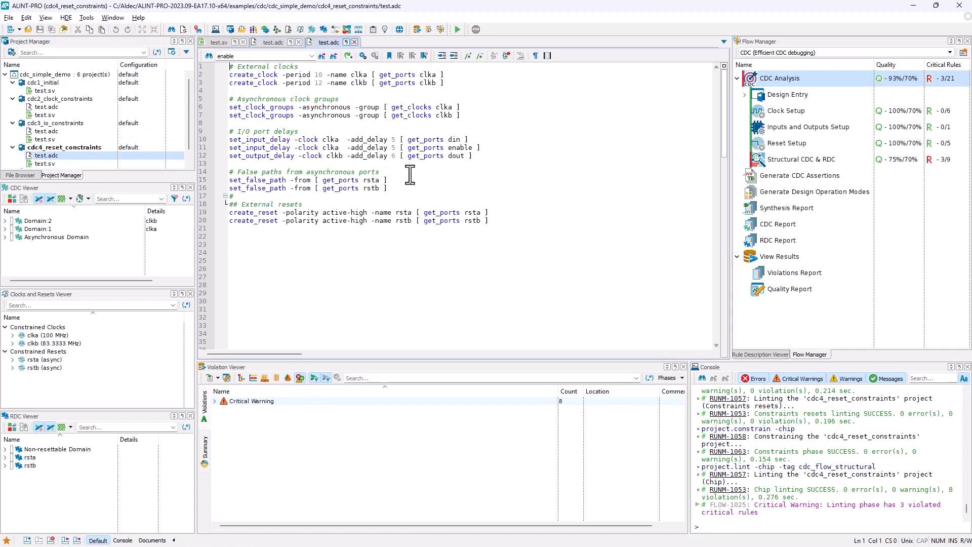
pyautogui.moveTo(492, 221); pyautogui.dragTo(214, 210)
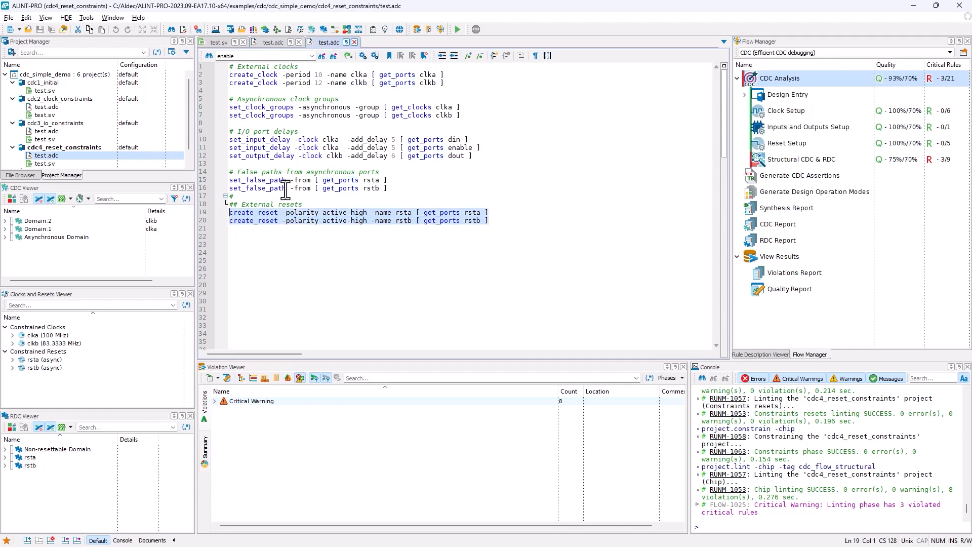
pyautogui.click(299, 42)
pyautogui.click(299, 43)
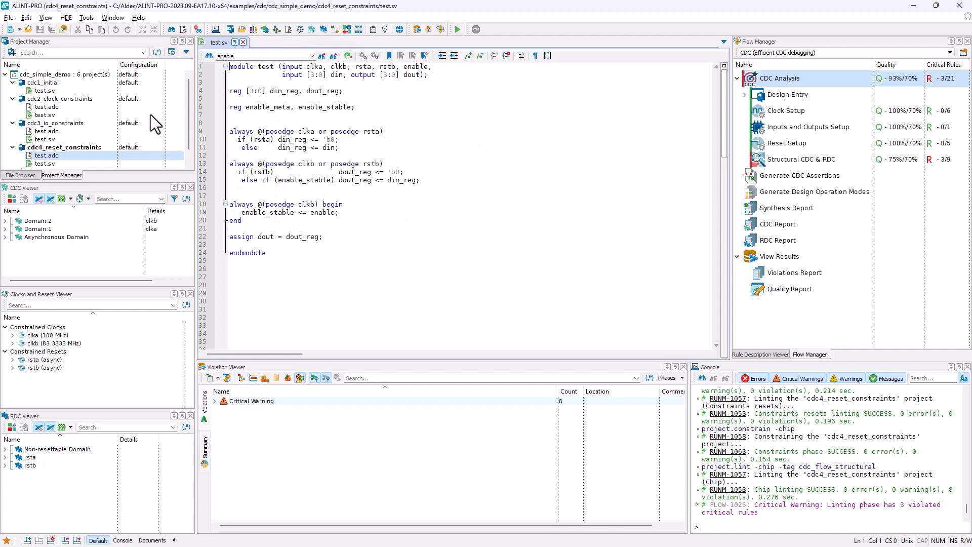
# Open test.sv of cdc3_io_constraints, compare it with test.sv of cdc4_reset_constraints, and close the cdc3_io_constraints copy
pyautogui.doubleClick(56, 139)
pyautogui.click(220, 44)
pyautogui.click(264, 41)
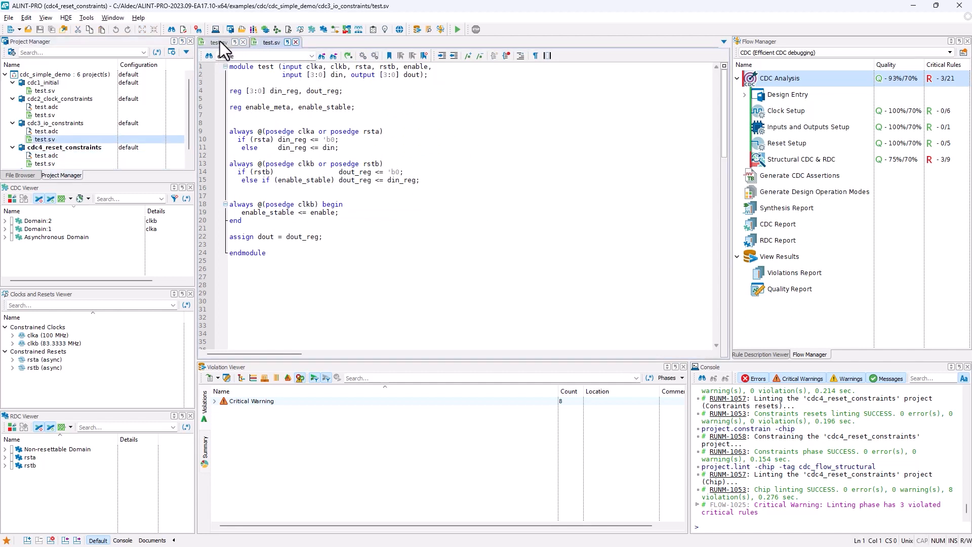
pyautogui.click(219, 41)
pyautogui.click(266, 43)
pyautogui.click(218, 43)
pyautogui.click(269, 44)
pyautogui.scroll(-1, 131, 125)
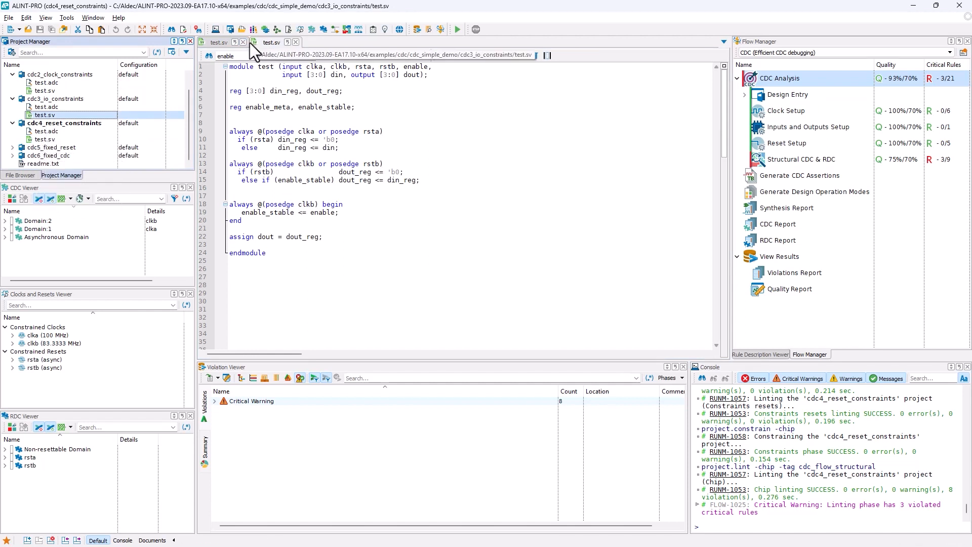
pyautogui.click(218, 40)
pyautogui.click(297, 40)
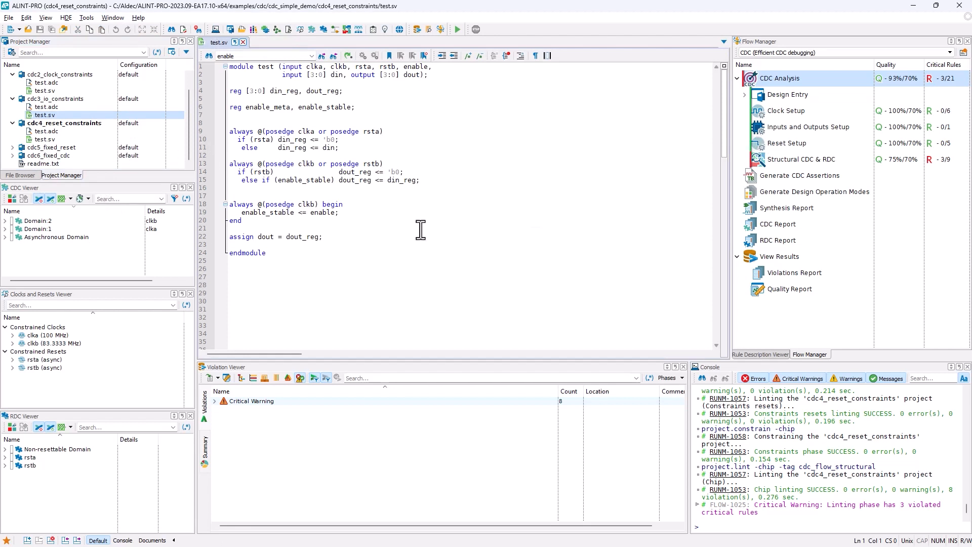
# Select the Structural CDC & RDC phase and open the clock domain schematic for cdc4_reset_constraints
pyautogui.click(84, 469)
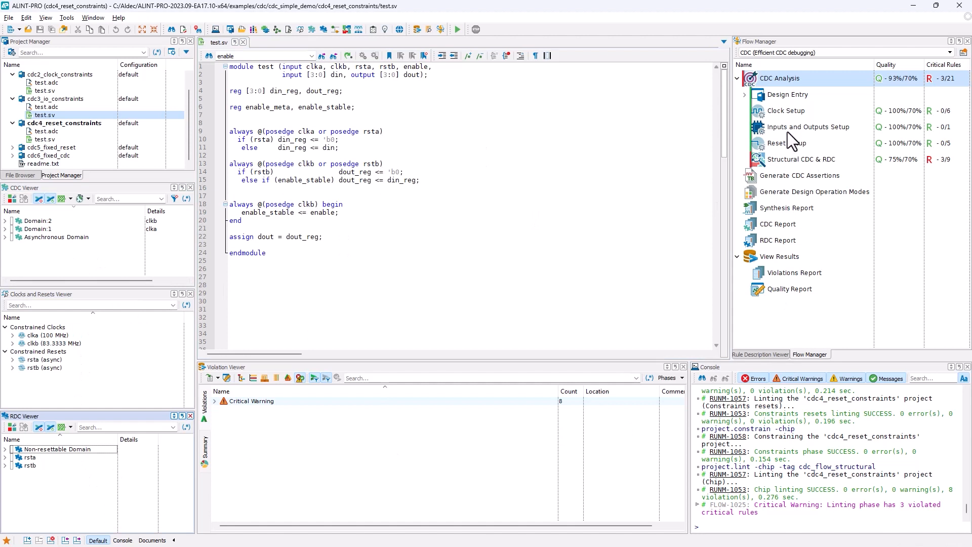
pyautogui.click(788, 112)
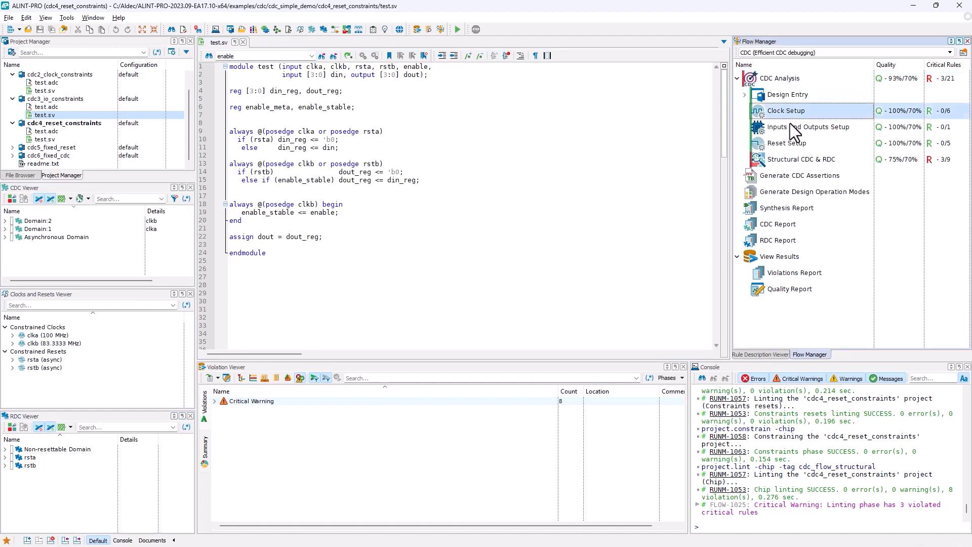
pyautogui.click(792, 156)
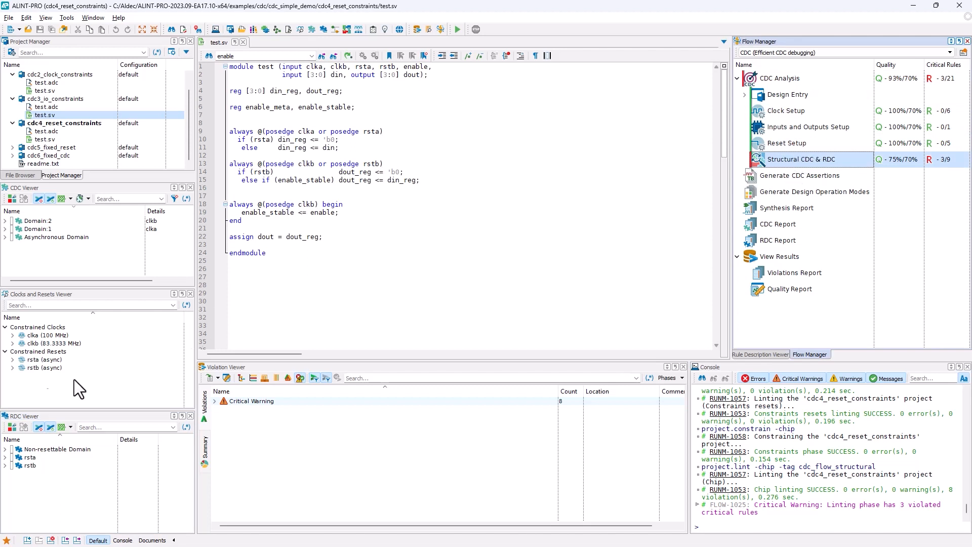
pyautogui.click(39, 252)
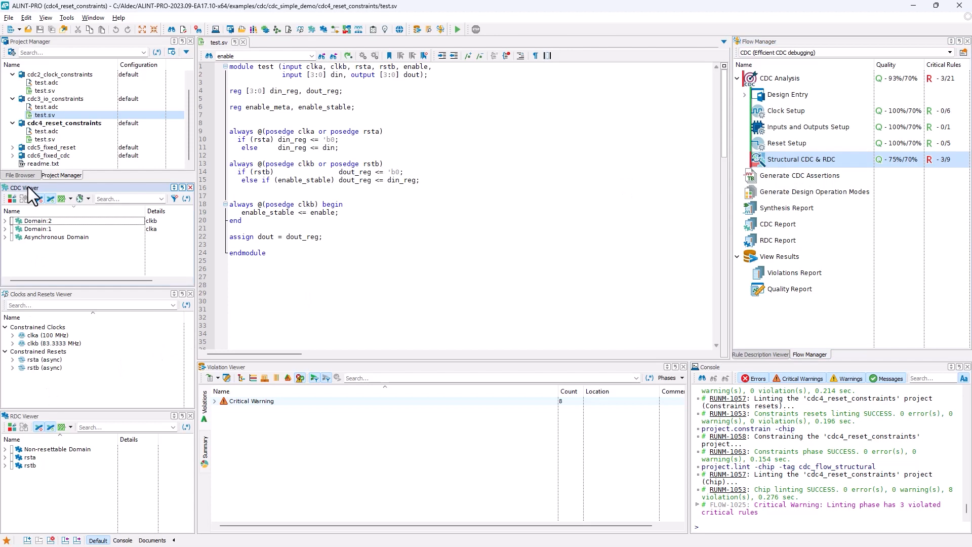
pyautogui.click(346, 30)
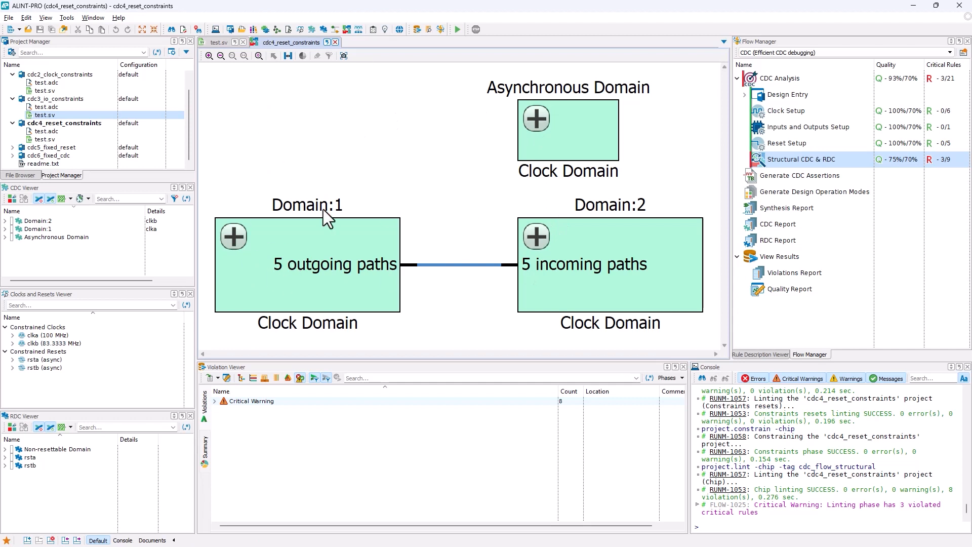
# Expand the Domain:1, Domain:2 and Asynchronous Domain blocks in the crossing diagram down to their sending and receiving points, fitting the diagram in view
pyautogui.scroll(-4, 459, 219)
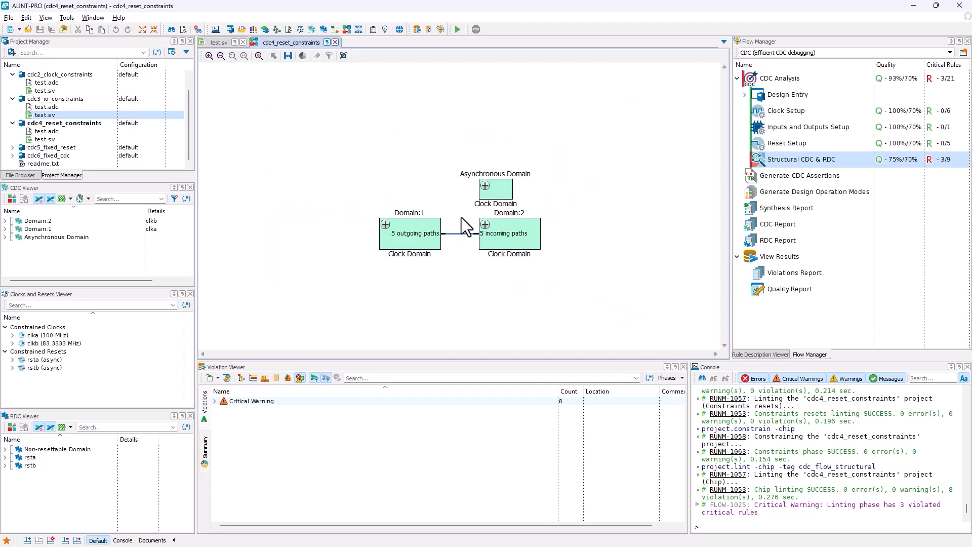
pyautogui.click(403, 223)
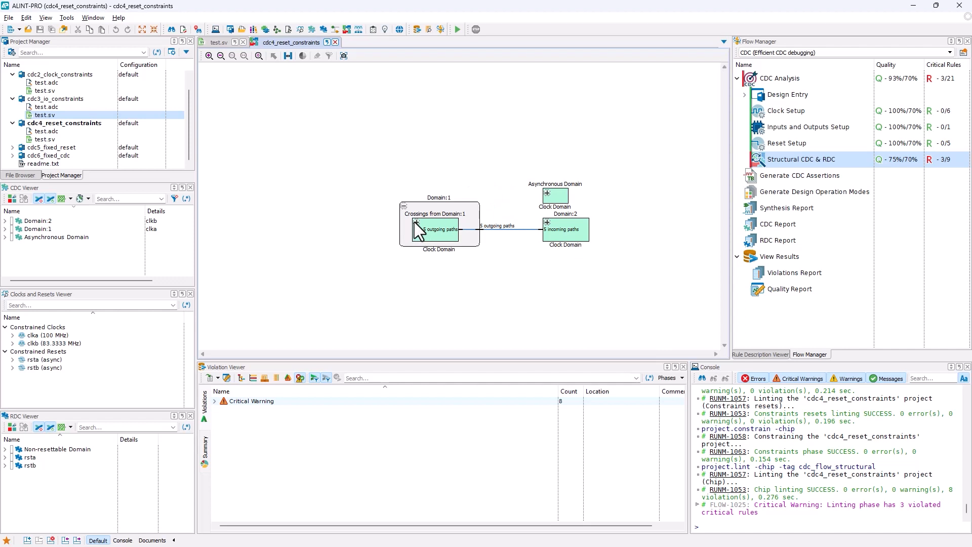
pyautogui.click(416, 223)
pyautogui.click(652, 236)
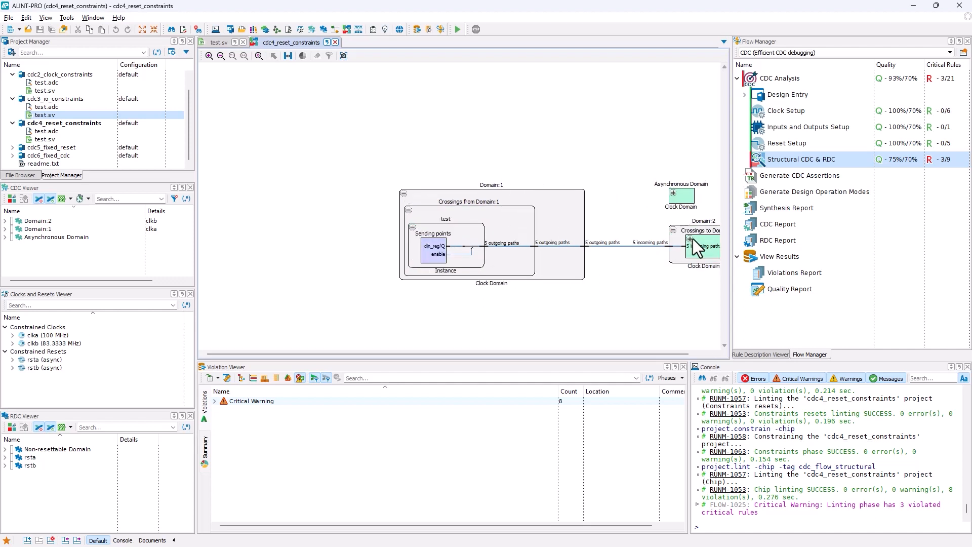
pyautogui.click(259, 56)
pyautogui.click(649, 218)
pyautogui.click(647, 214)
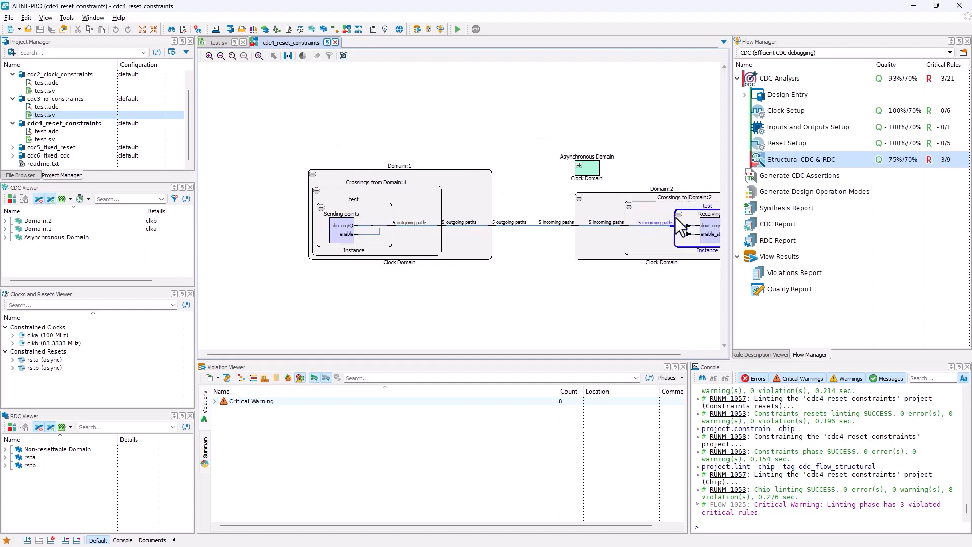
pyautogui.click(259, 57)
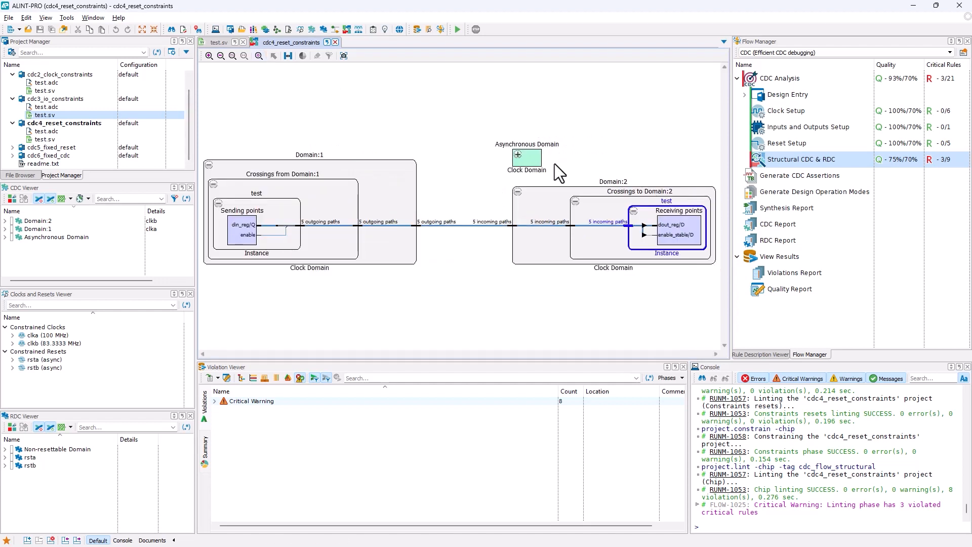
pyautogui.click(518, 154)
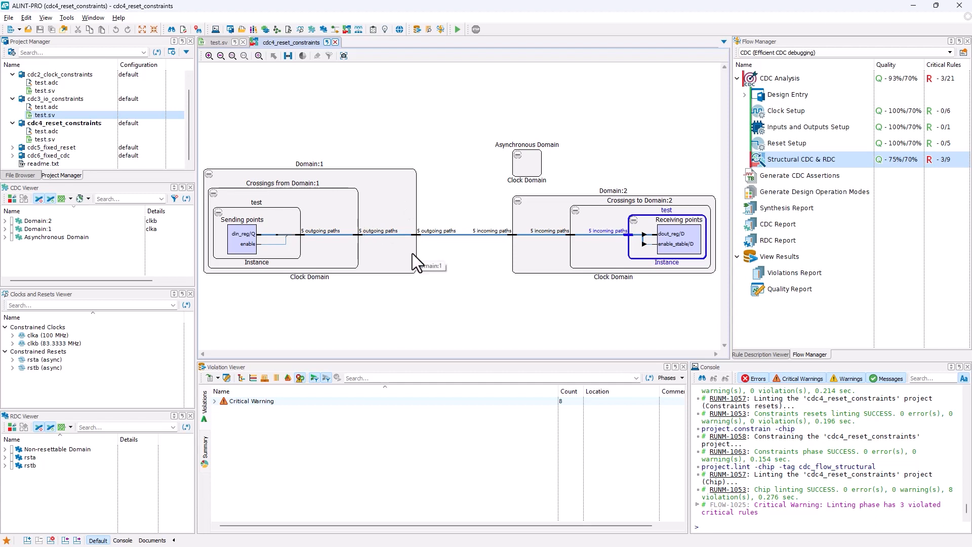
# Highlight the path between Domain:1 and Domain:2 in the diagram, followed by the Crossings from Domain:1 and Crossings to Domain:2 blocks
pyautogui.click(450, 234)
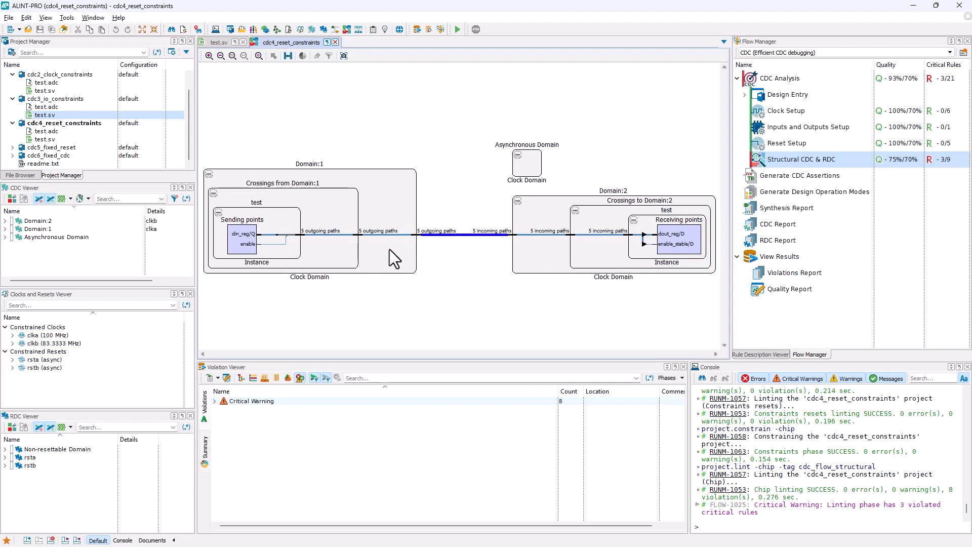
pyautogui.click(460, 264)
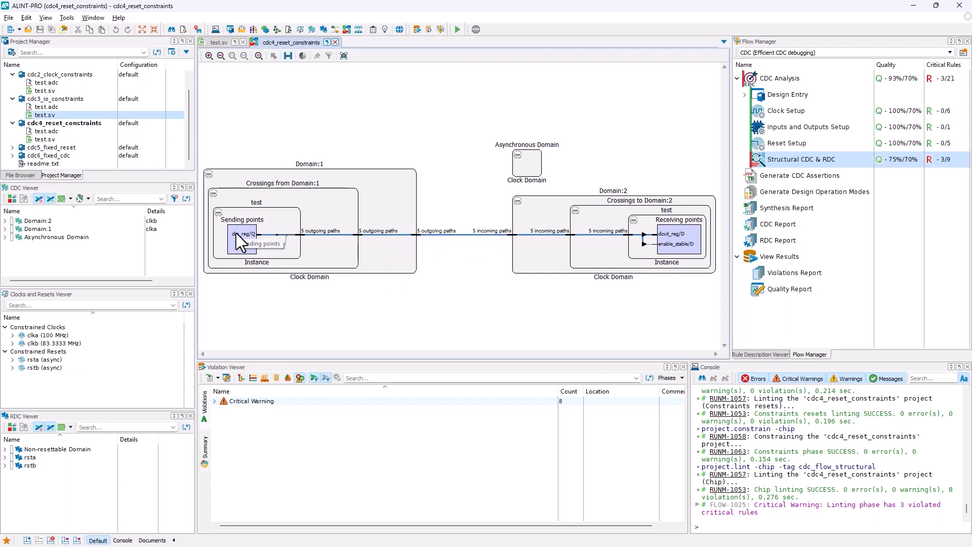
pyautogui.click(291, 183)
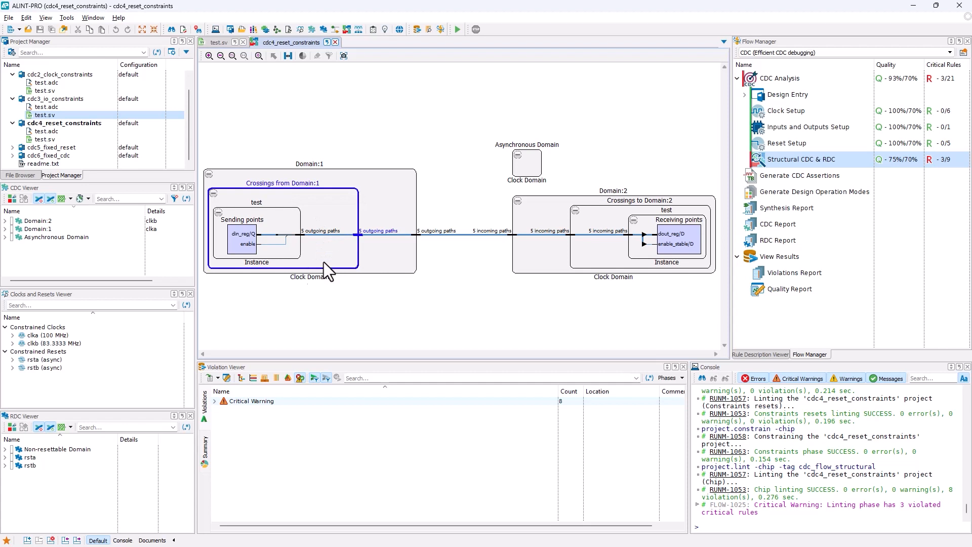
pyautogui.click(661, 211)
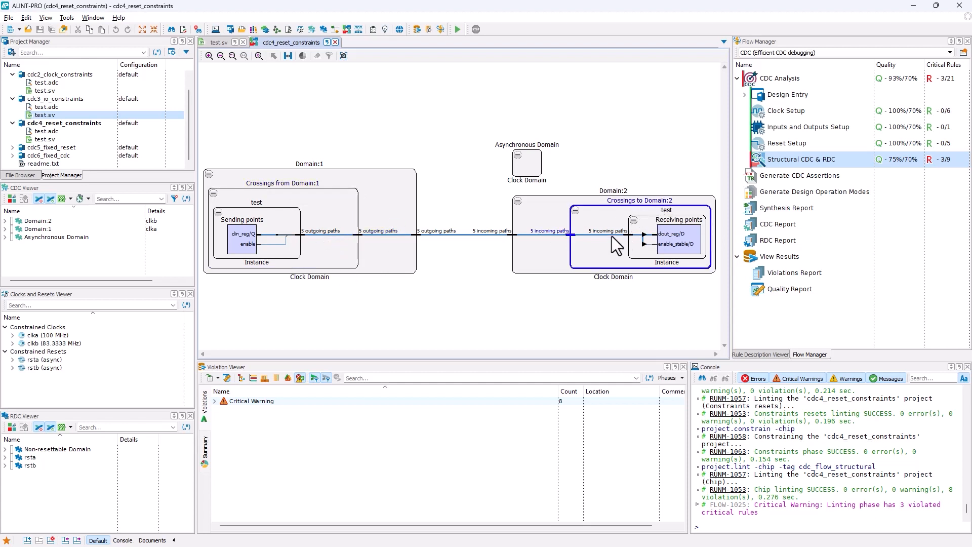
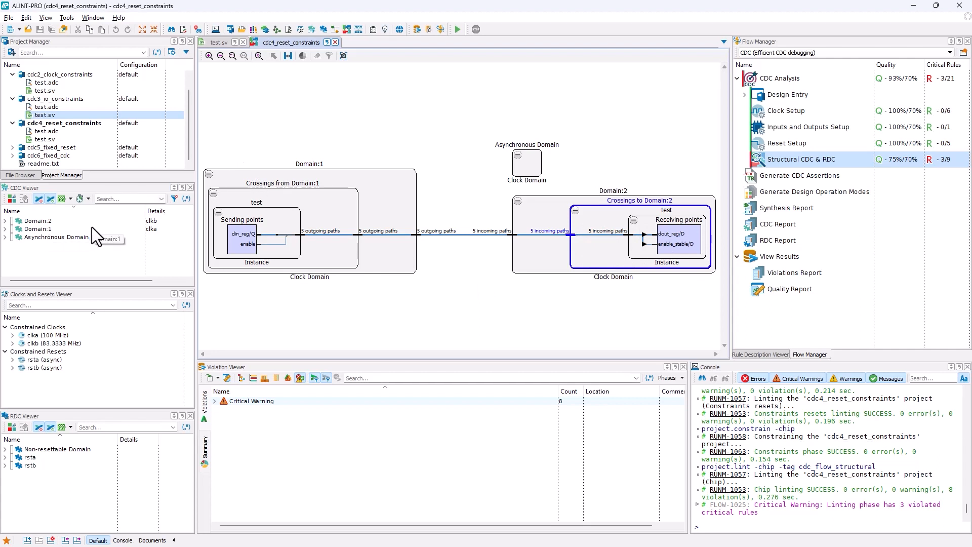
# Expand Domain:2 and Domain:1 in the CDC Viewer and check which clock belongs to Domain:2
pyautogui.click(72, 257)
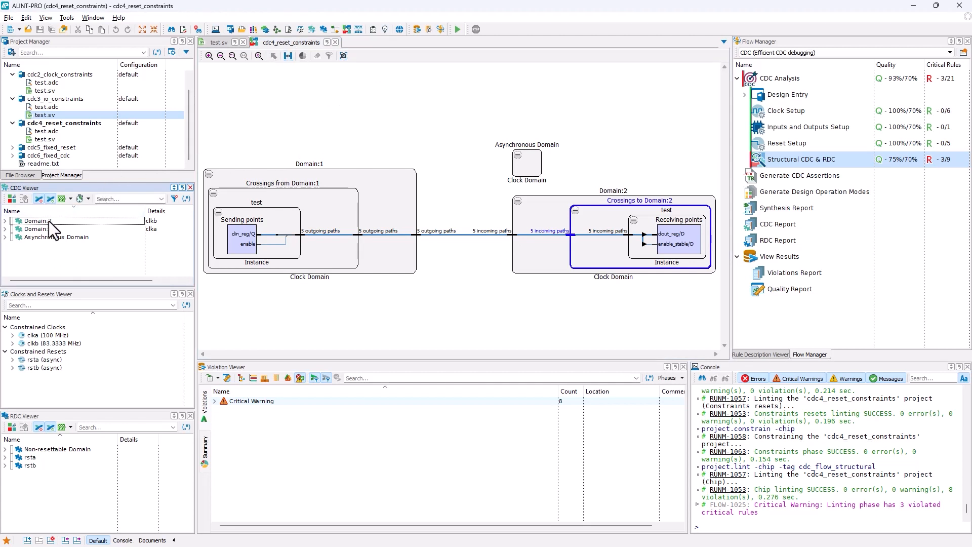
pyautogui.click(6, 222)
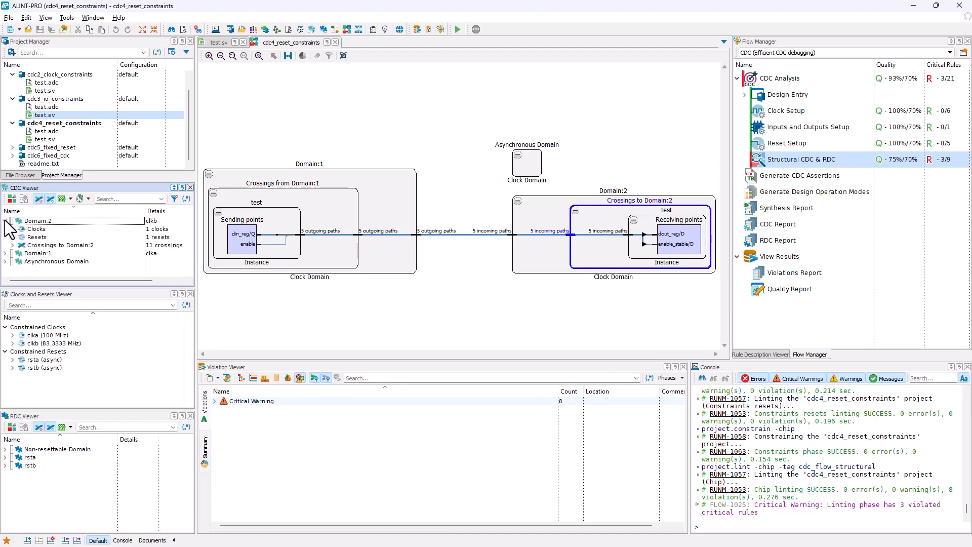
pyautogui.click(6, 253)
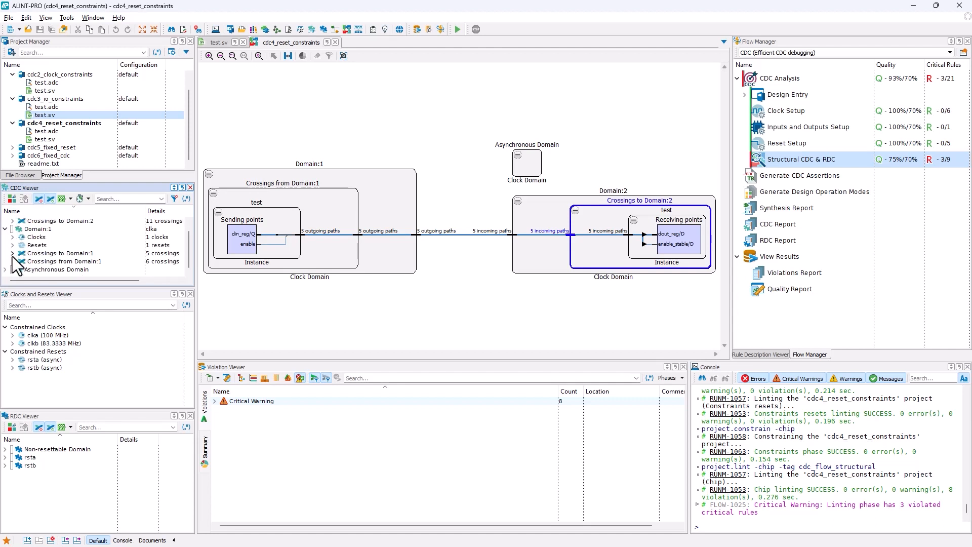
pyautogui.scroll(1, 12, 252)
pyautogui.click(12, 229)
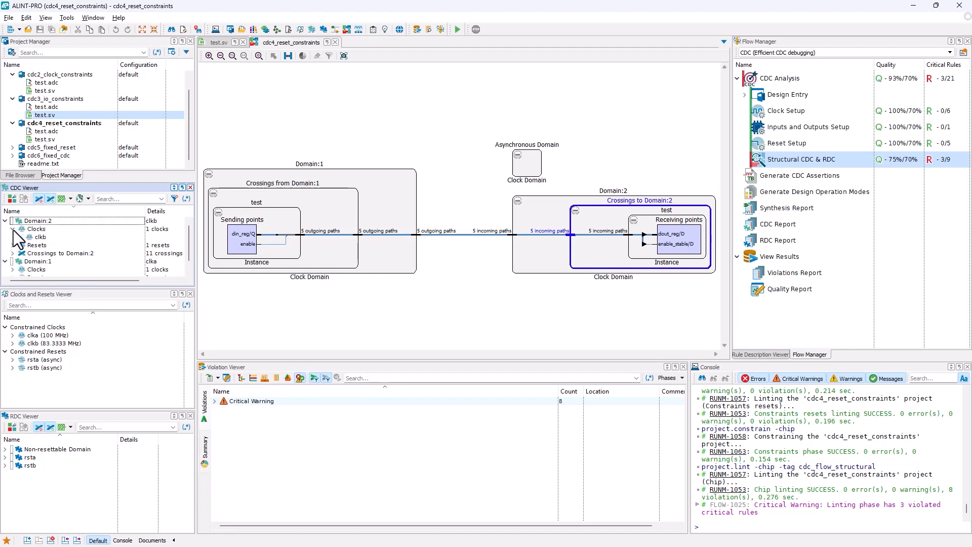
pyautogui.click(13, 229)
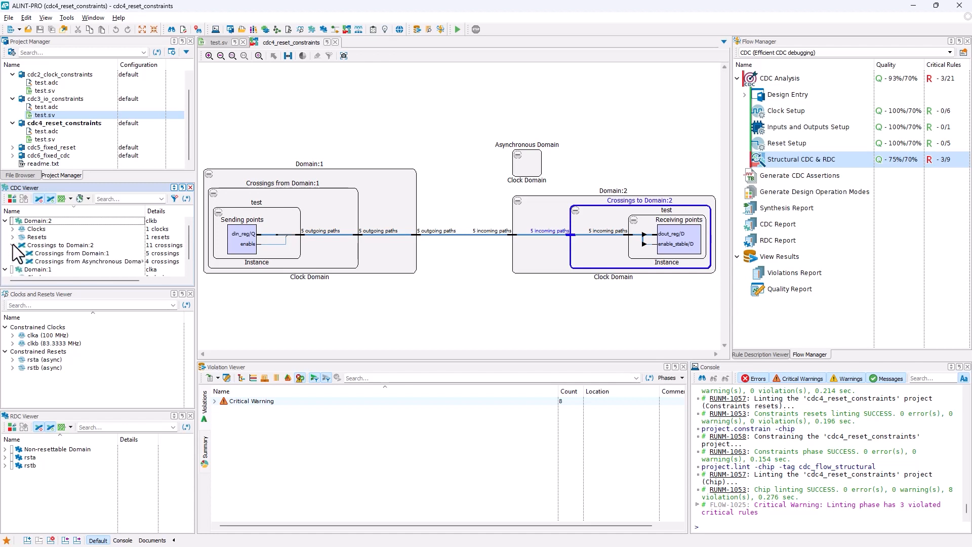
# Examine the individual crossings from Domain:1 to Domain:2 in the CDC Viewer, including the synchronization details of test/enable-enable_stable/D
pyautogui.click(12, 244)
pyautogui.scroll(-1, 13, 244)
pyautogui.click(20, 229)
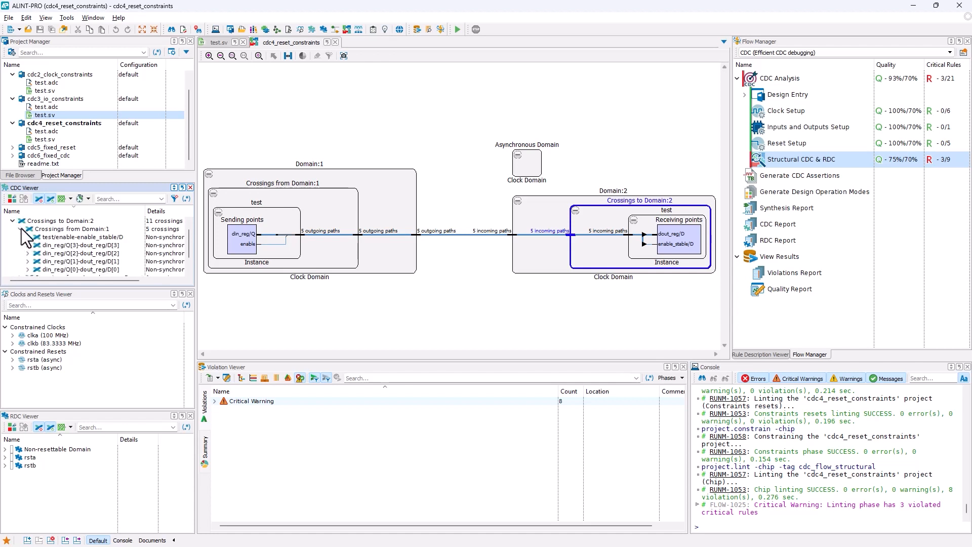
pyautogui.click(110, 245)
pyautogui.scroll(1, 142, 246)
pyautogui.scroll(-1, 142, 246)
pyautogui.click(157, 239)
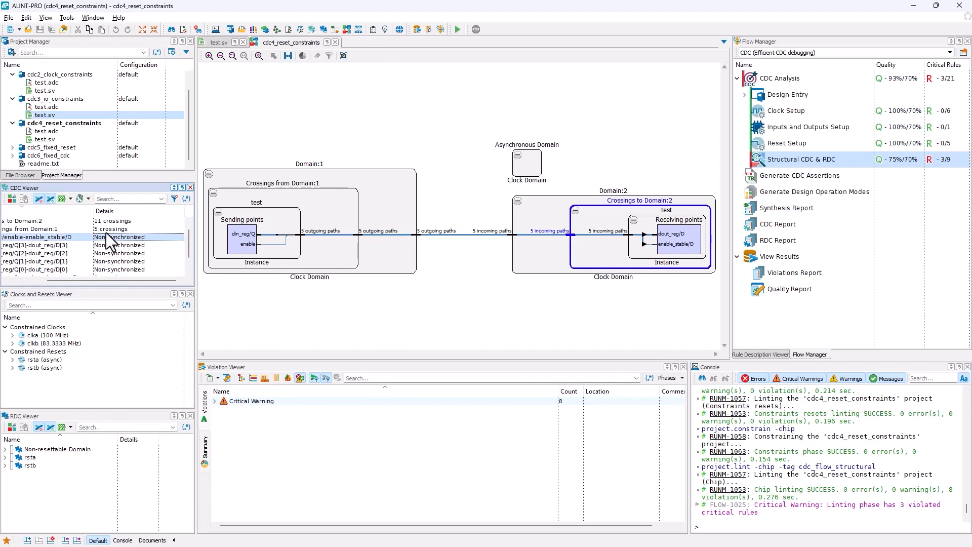
pyautogui.scroll(-1, 106, 232)
pyautogui.moveTo(102, 278); pyautogui.dragTo(50, 284)
pyautogui.scroll(1, 113, 248)
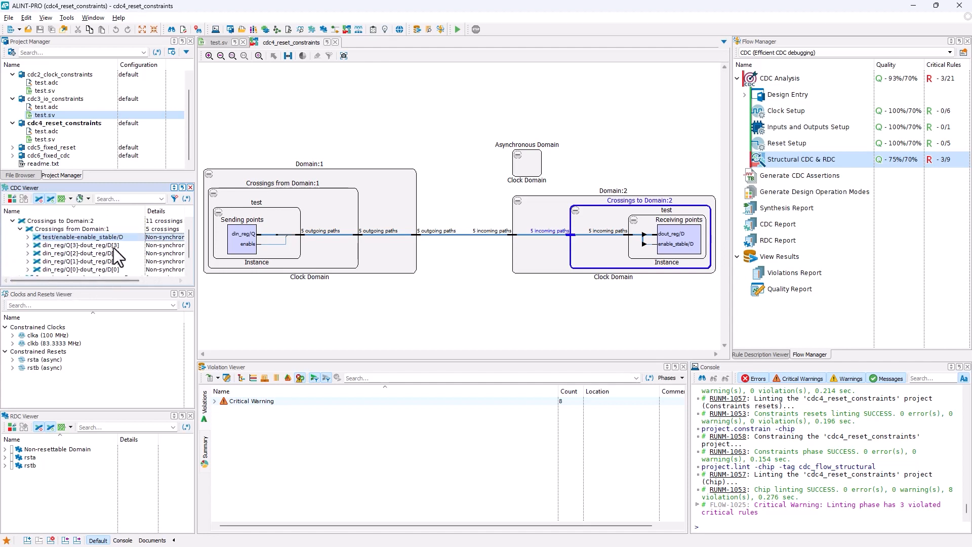
pyautogui.scroll(-3, 78, 240)
pyautogui.scroll(4, 78, 240)
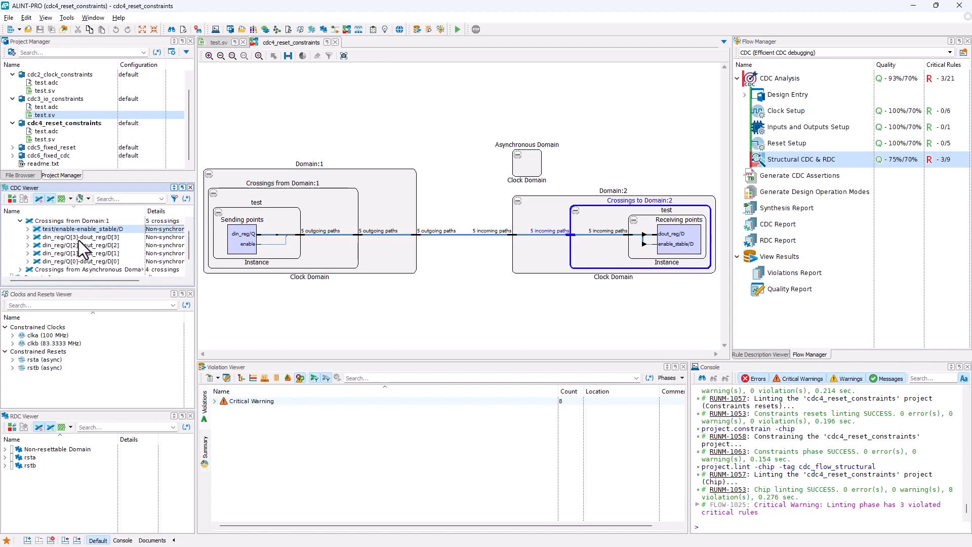
# Collapse the Crossings to Domain:2 branch and both clock domains in the CDC Viewer
pyautogui.click(13, 245)
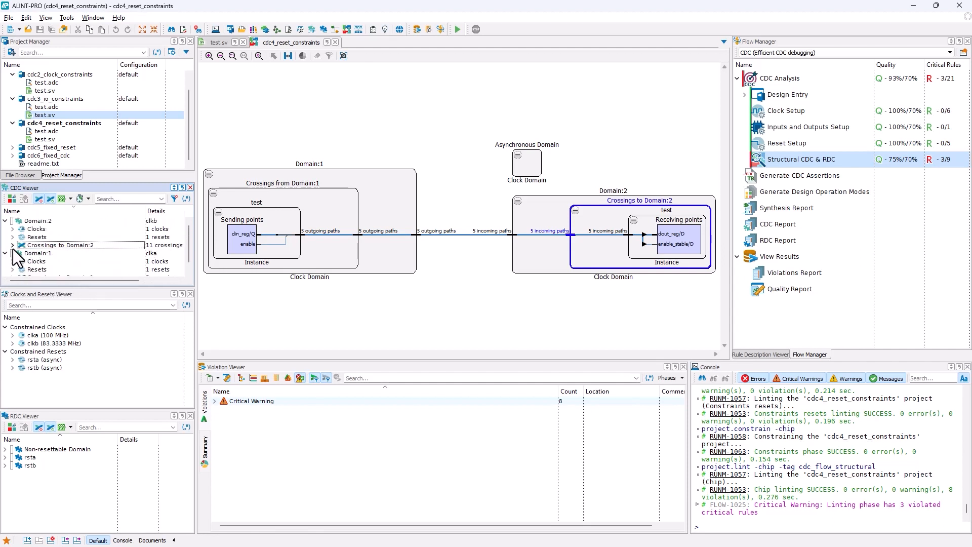
pyautogui.click(5, 221)
pyautogui.click(5, 229)
# Trace the constrained clock clka down to its driven register pin in the Clocks and Resets Viewer, and collapse its branches again
pyautogui.click(56, 294)
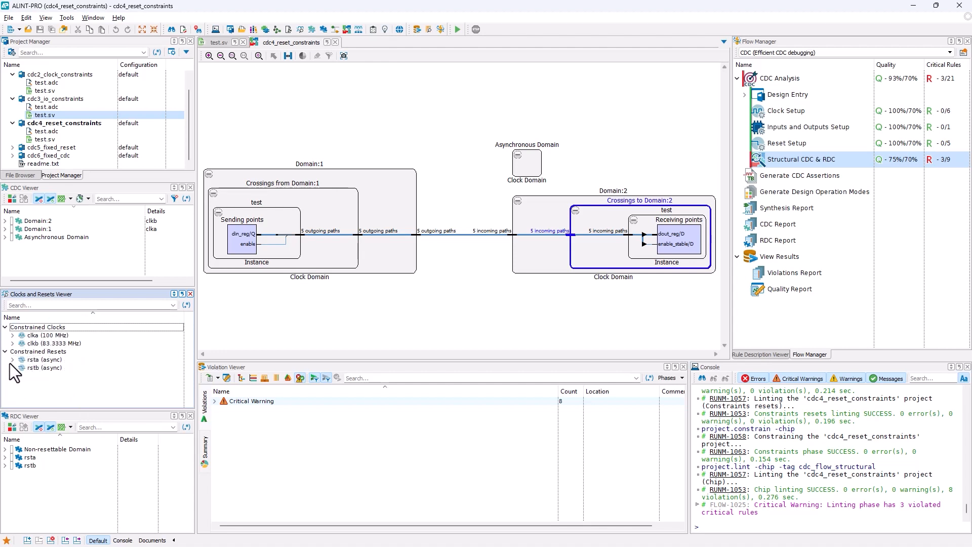
pyautogui.click(12, 336)
pyautogui.click(21, 343)
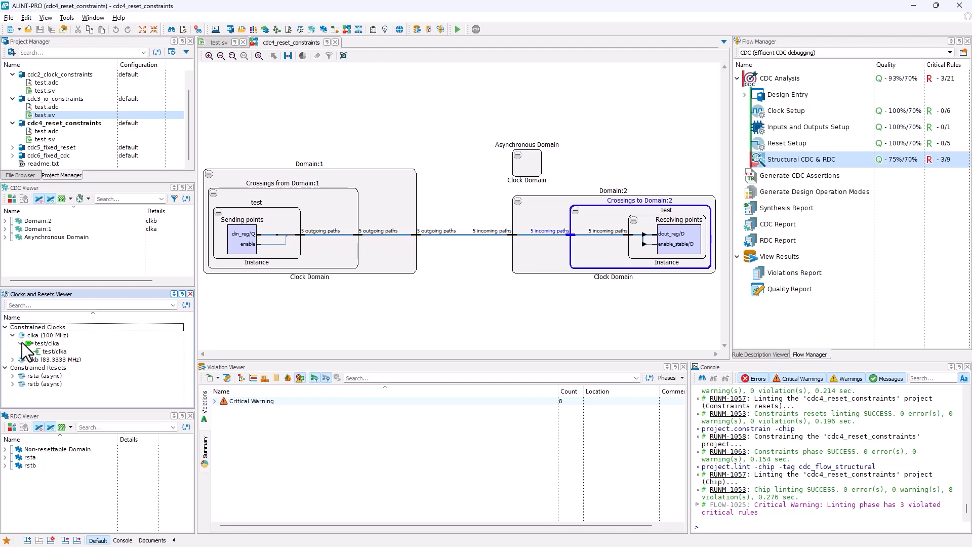
pyautogui.click(29, 351)
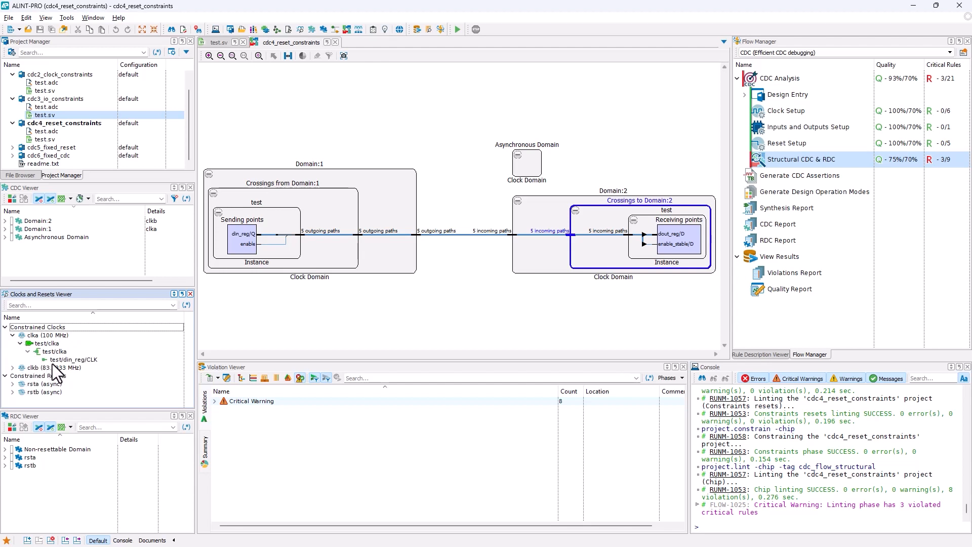
pyautogui.click(28, 351)
pyautogui.click(21, 343)
pyautogui.click(13, 335)
pyautogui.click(5, 328)
pyautogui.click(5, 335)
pyautogui.click(5, 335)
pyautogui.click(5, 327)
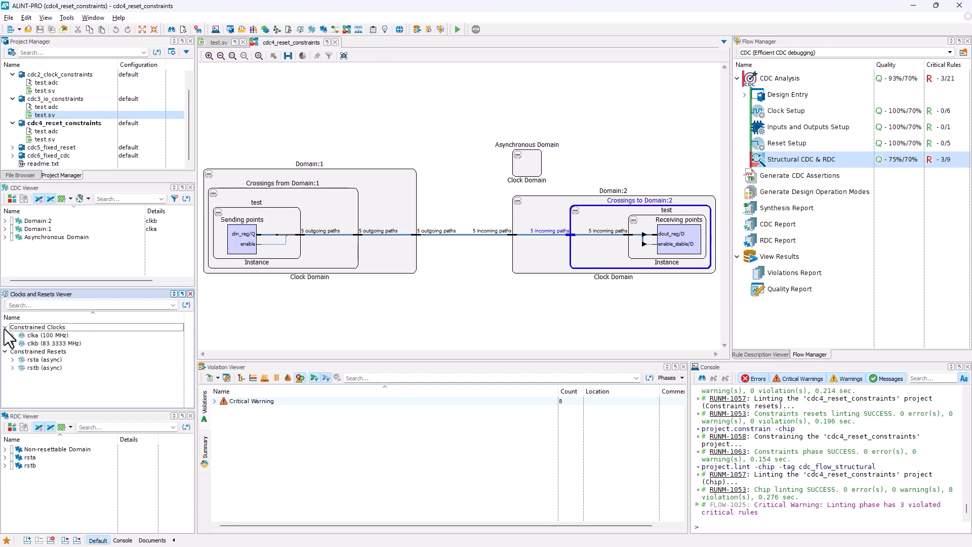
# Inspect the clocks and resets of the rsta and rstb reset domains in the RDC Viewer, and collapse both domains
pyautogui.click(50, 492)
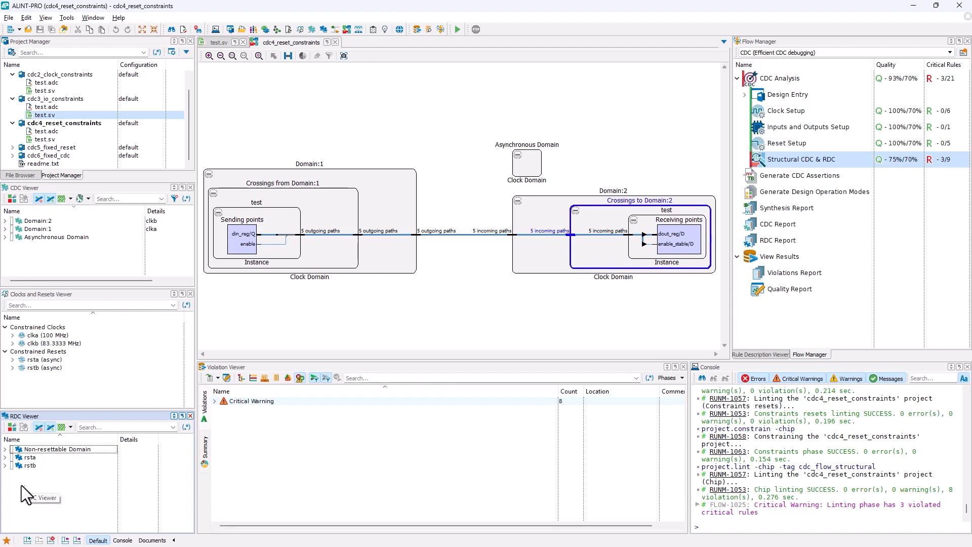
pyautogui.click(5, 457)
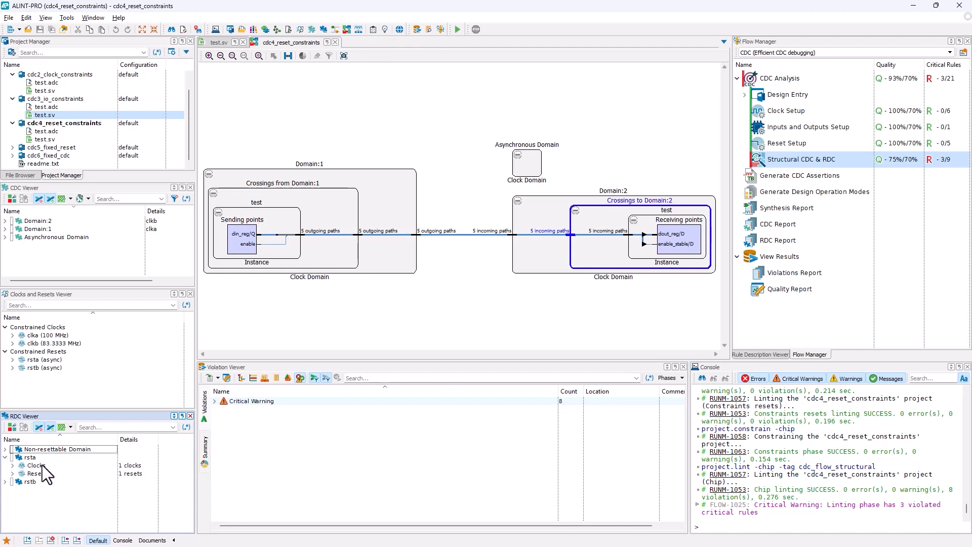
pyautogui.click(33, 466)
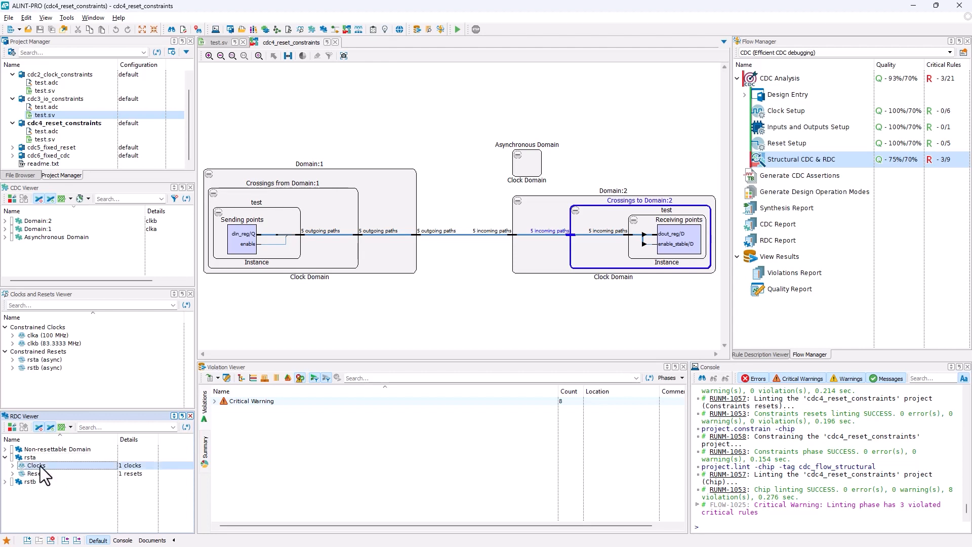
pyautogui.click(13, 473)
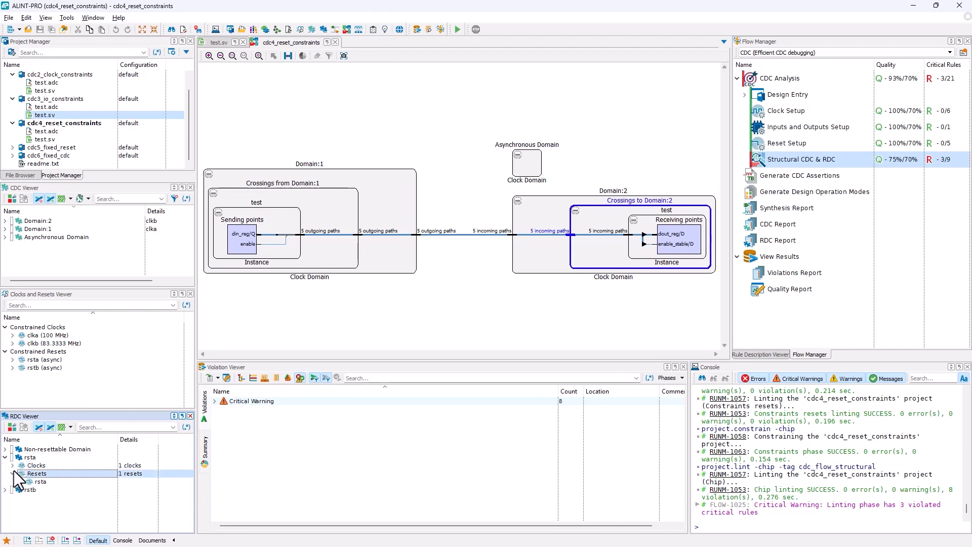
pyautogui.click(12, 473)
pyautogui.click(6, 482)
pyautogui.click(11, 489)
pyautogui.click(12, 505)
pyautogui.click(12, 490)
pyautogui.click(6, 465)
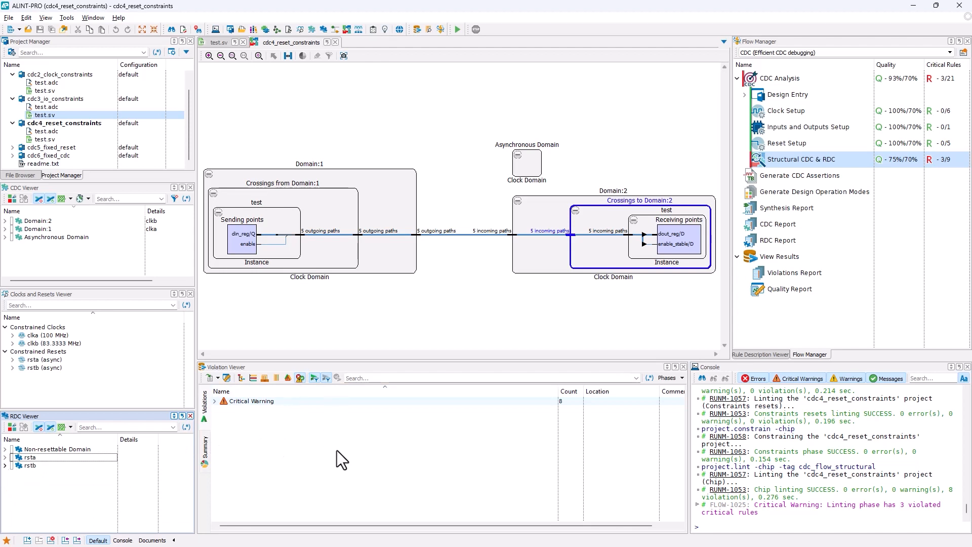
# Expand the Critical Warning group in the Violation Viewer and review rules ALDEC_CDC.1.1, ALDEC_CDC.1.10 and ALDEC_CDC.1.11
pyautogui.click(215, 401)
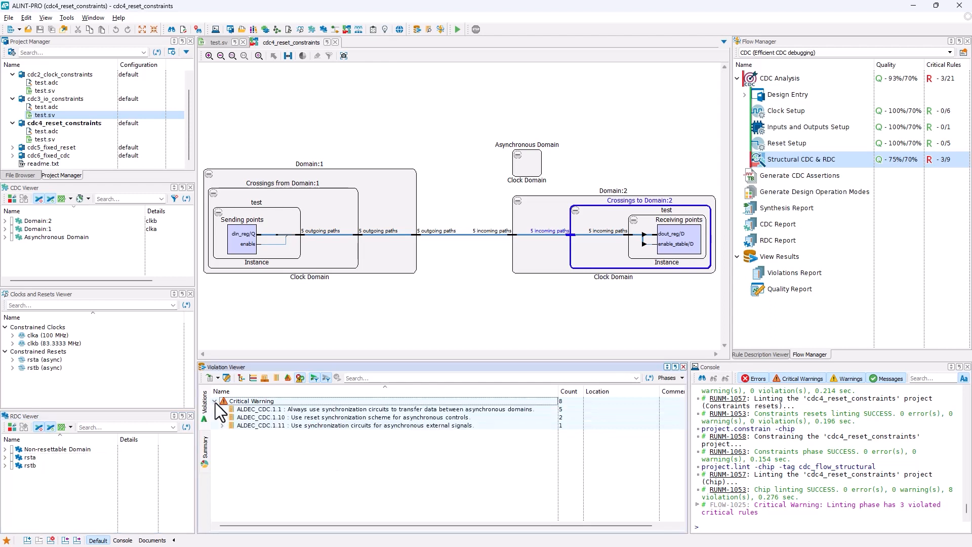
pyautogui.click(305, 408)
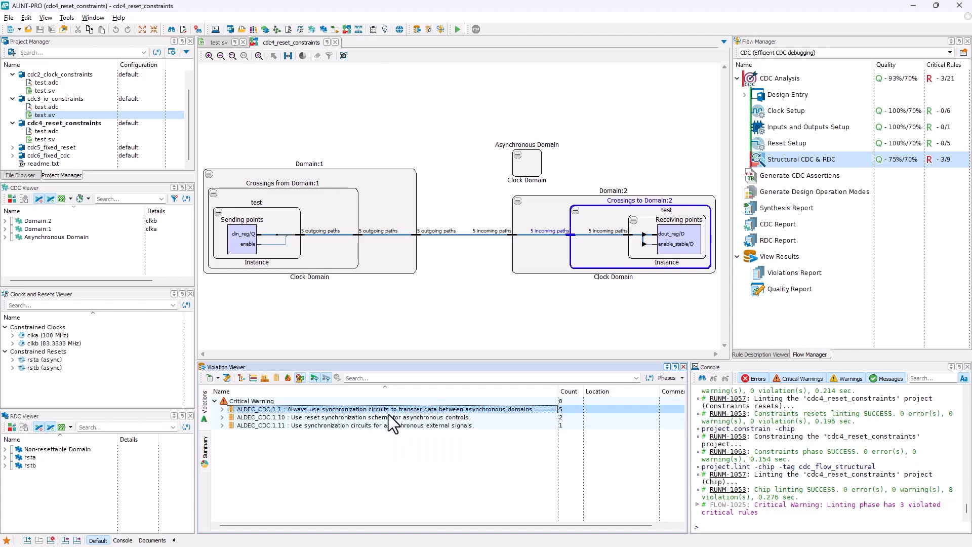
pyautogui.click(345, 418)
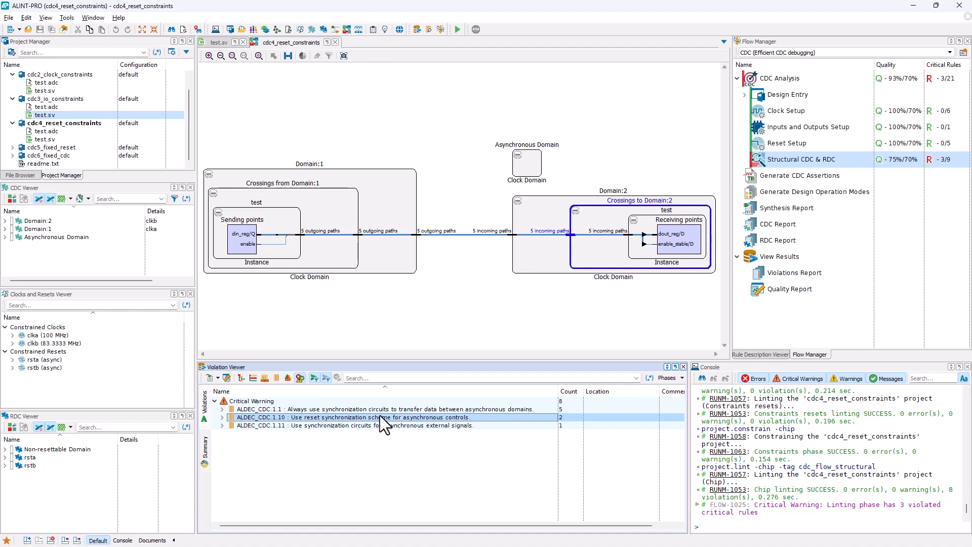
pyautogui.click(347, 426)
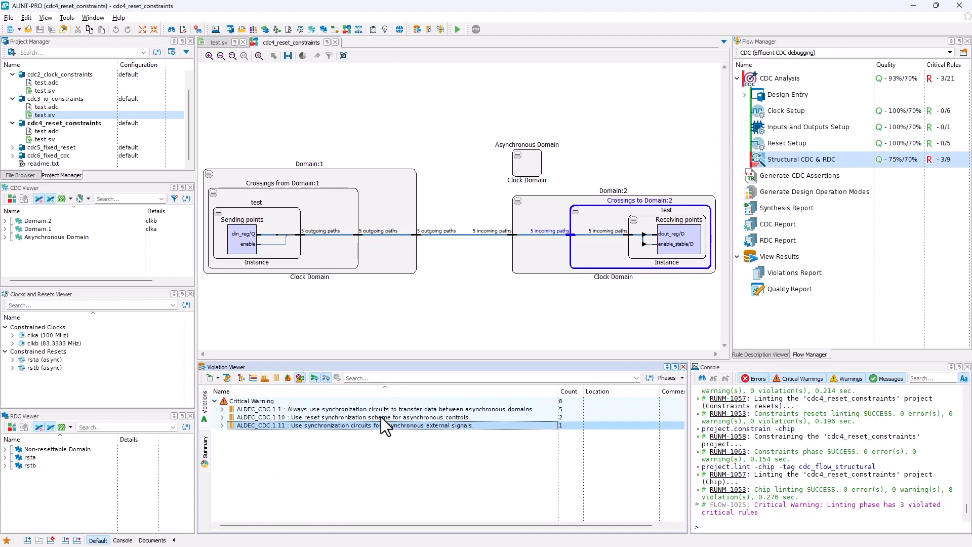
pyautogui.click(332, 417)
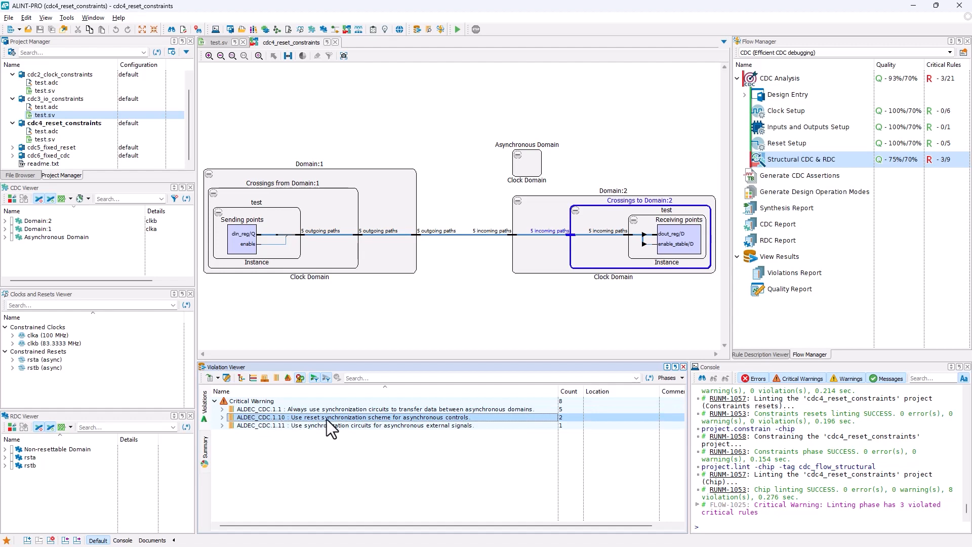
# Show the rule description of ALDEC_CDC.1.10 and read its problem description, checker behaviour and examples through Example 6
pyautogui.rightClick(292, 418)
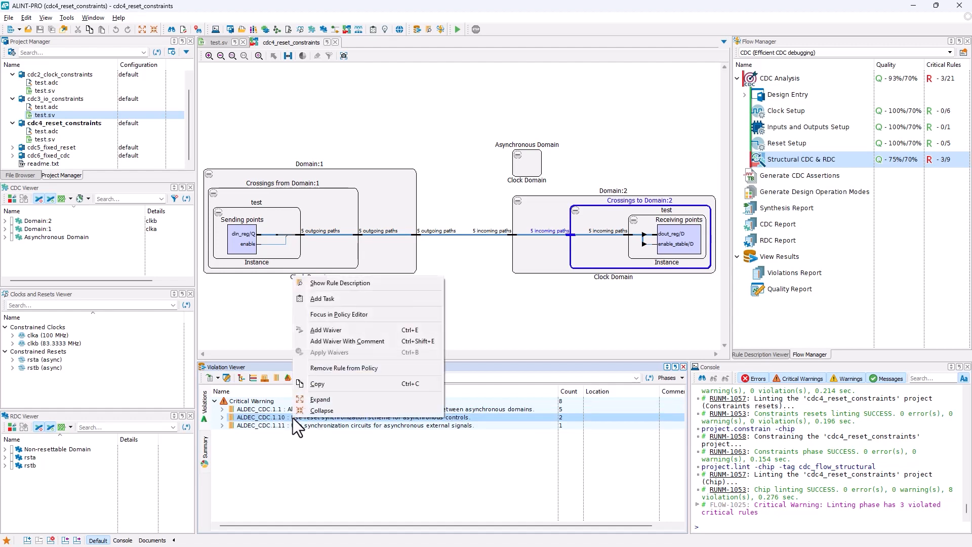
pyautogui.click(347, 285)
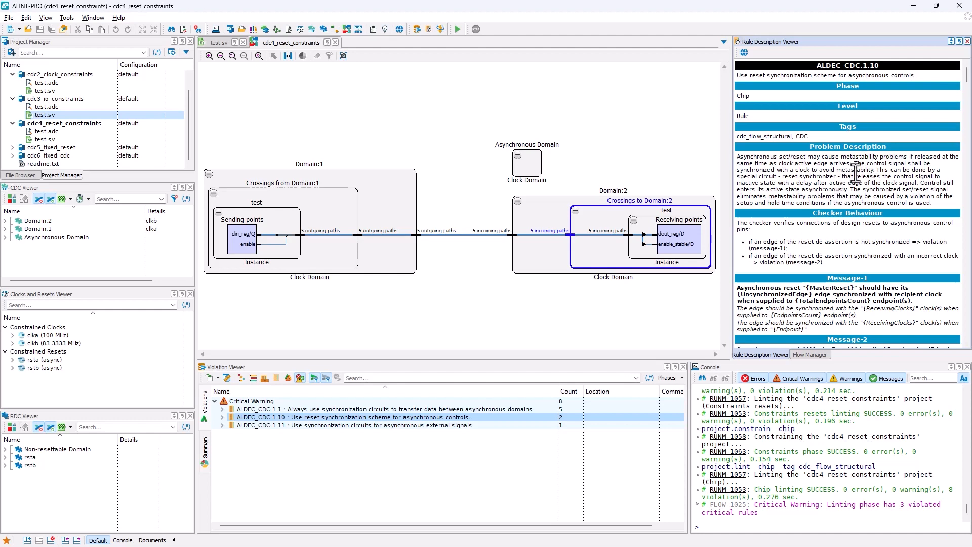
pyautogui.moveTo(965, 72); pyautogui.dragTo(967, 99)
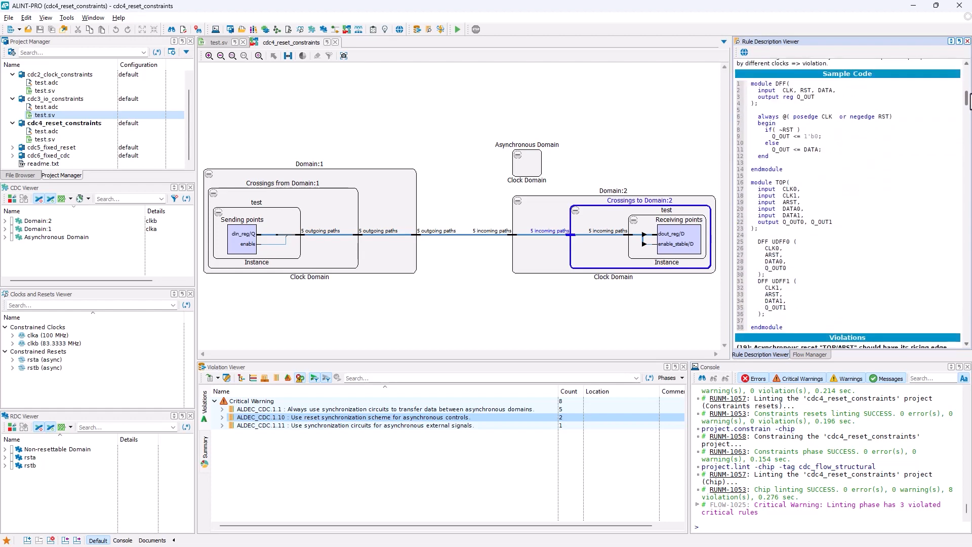
pyautogui.moveTo(968, 96); pyautogui.dragTo(968, 333)
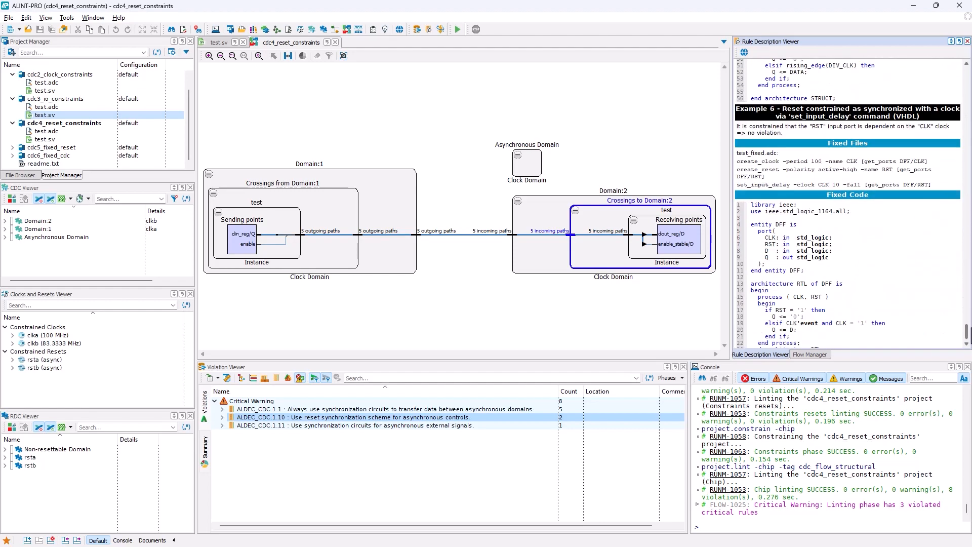
pyautogui.moveTo(968, 332); pyautogui.dragTo(967, 334)
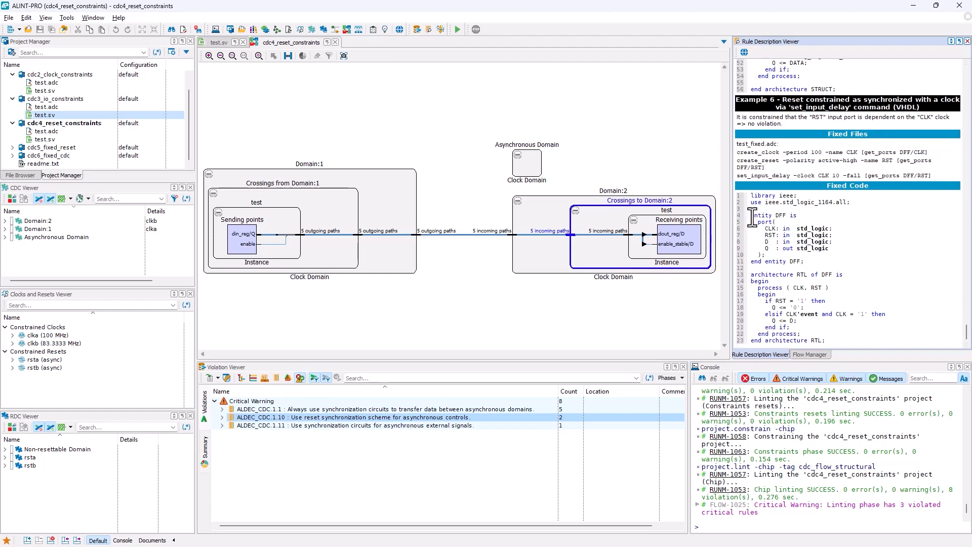
pyautogui.moveTo(968, 338); pyautogui.dragTo(968, 332)
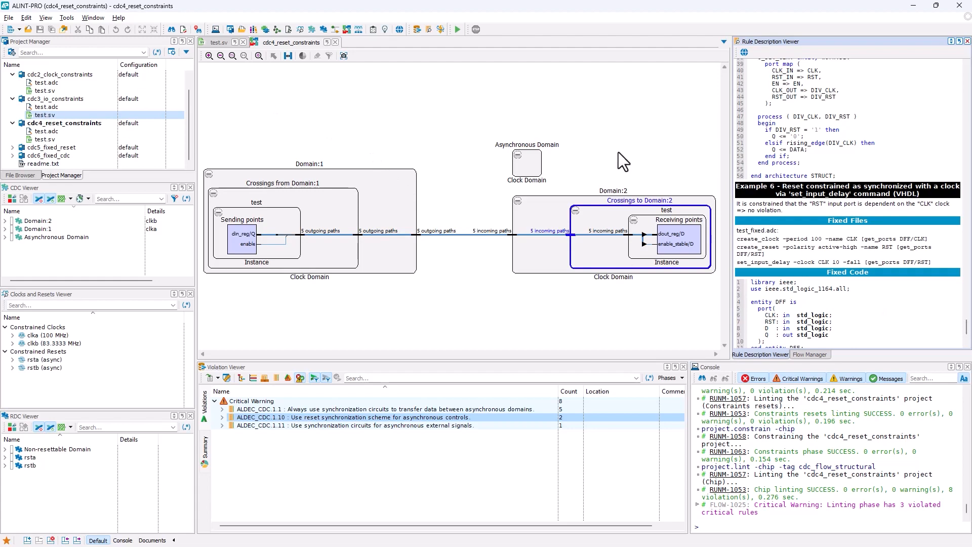
pyautogui.moveTo(968, 328); pyautogui.dragTo(965, 71)
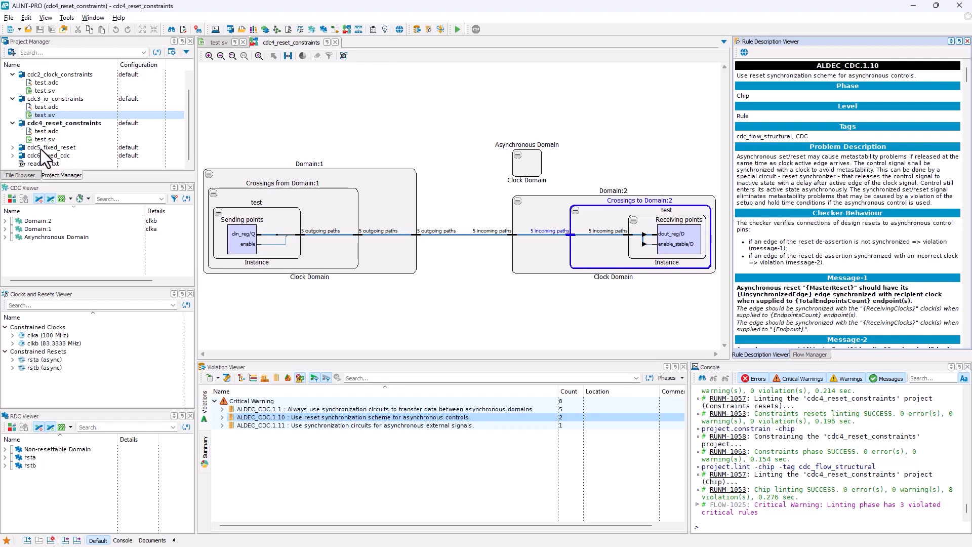
# Bring up the test.sv source and compare it with the sample code of the ALDEC_CDC.1.10 rule's first example, highlighting the reset edge
pyautogui.click(215, 43)
pyautogui.moveTo(966, 79); pyautogui.dragTo(967, 99)
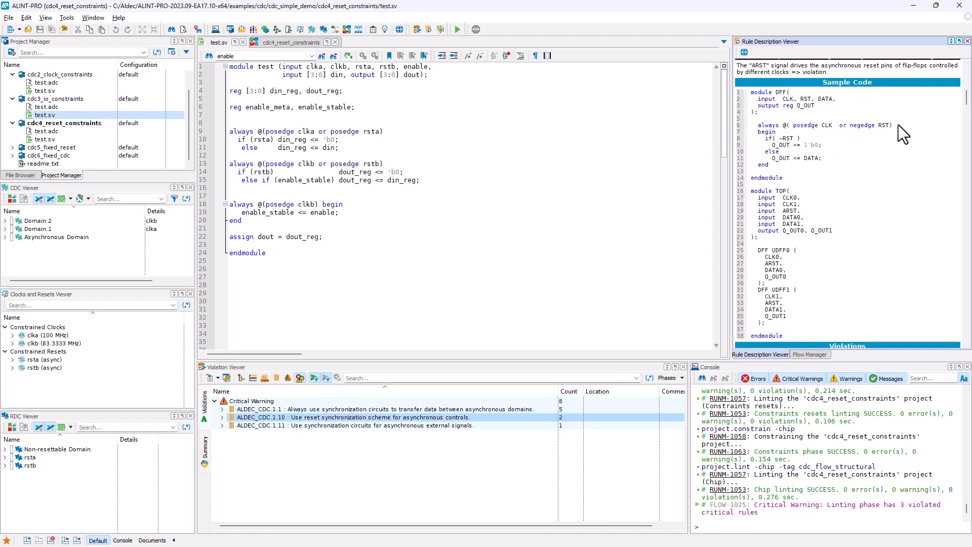
pyautogui.moveTo(850, 125); pyautogui.dragTo(890, 126)
# Examine the fixed code of the rule's first example, covering the ARST input and the URST_SYNC0 reset synchronizer flip-flops, and continue into Example 2
pyautogui.moveTo(967, 100); pyautogui.dragTo(971, 138)
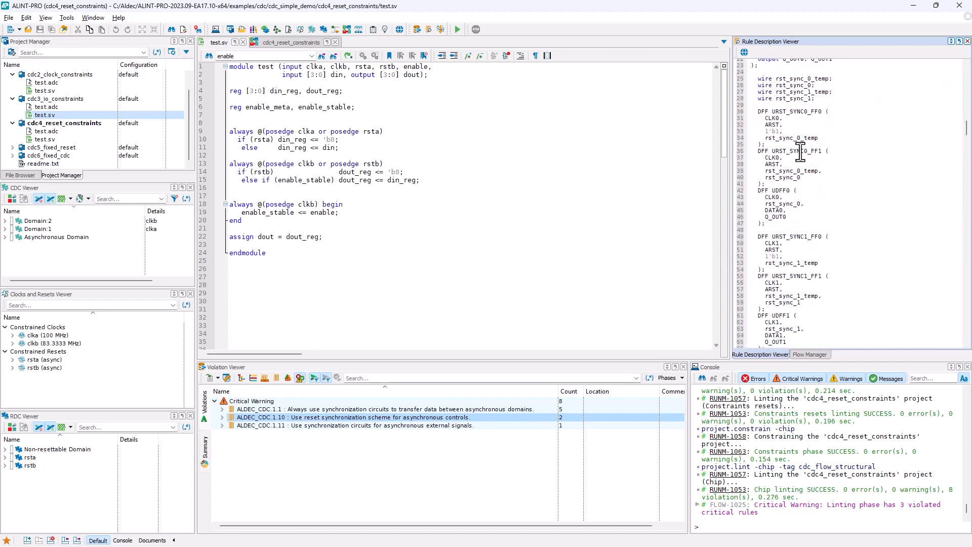
pyautogui.tripleClick(800, 112)
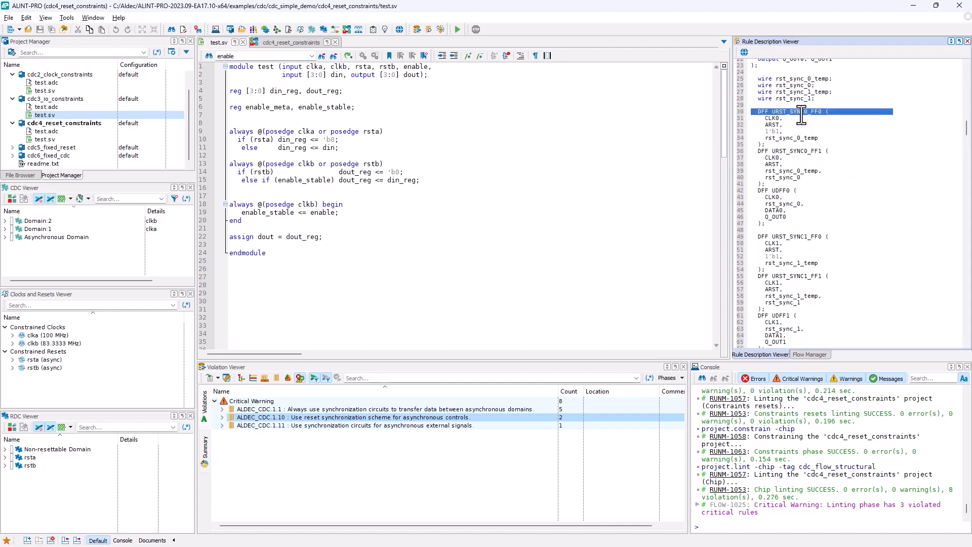
pyautogui.scroll(2, 804, 130)
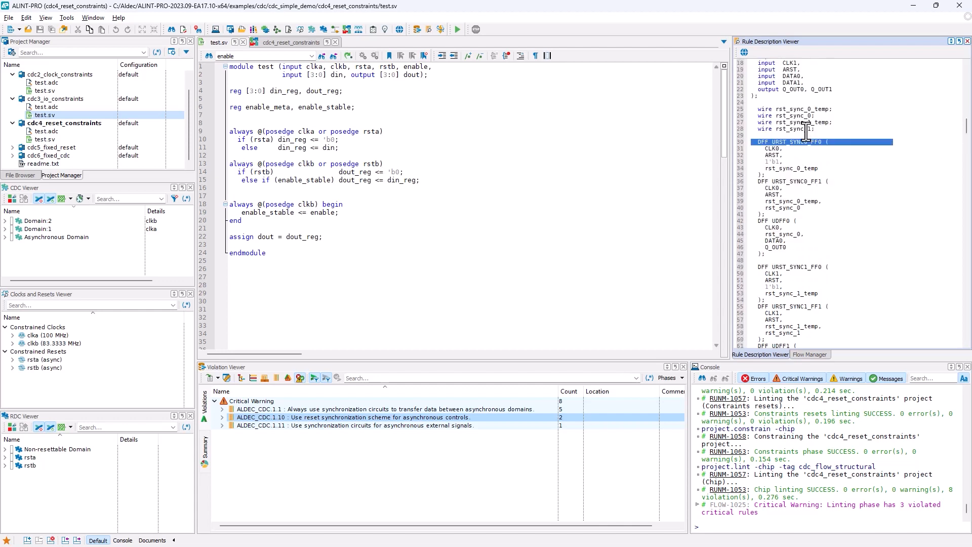
pyautogui.scroll(1, 774, 189)
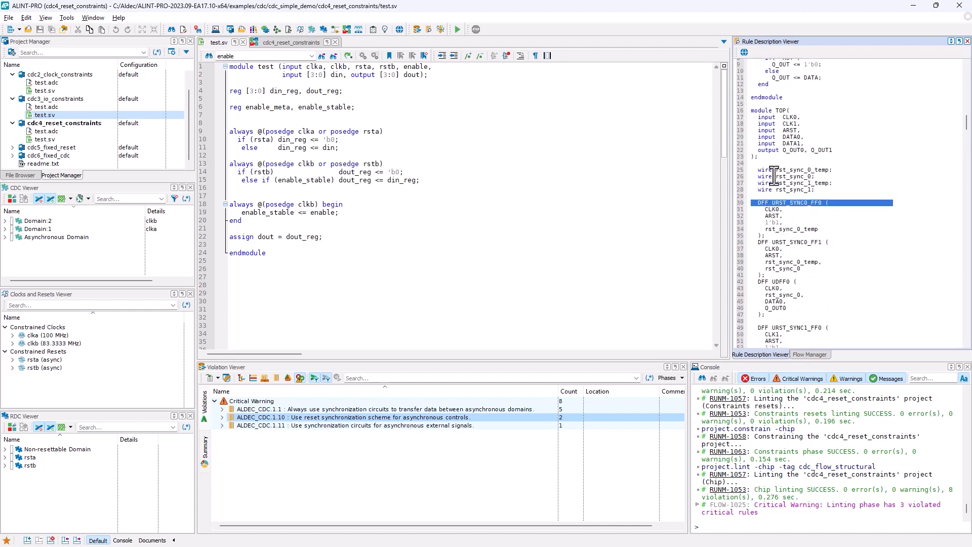
pyautogui.doubleClick(789, 131)
pyautogui.scroll(-2, 803, 203)
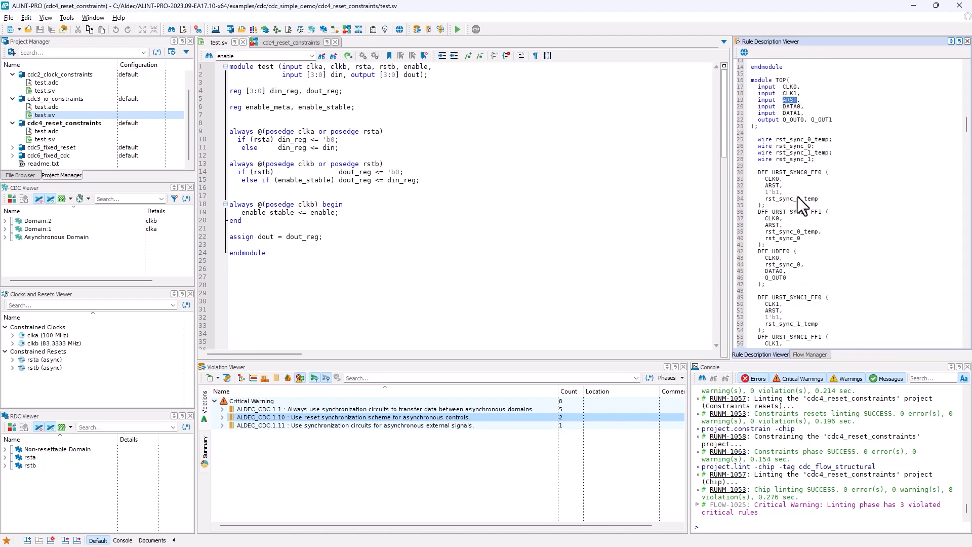
pyautogui.doubleClick(792, 142)
pyautogui.doubleClick(791, 182)
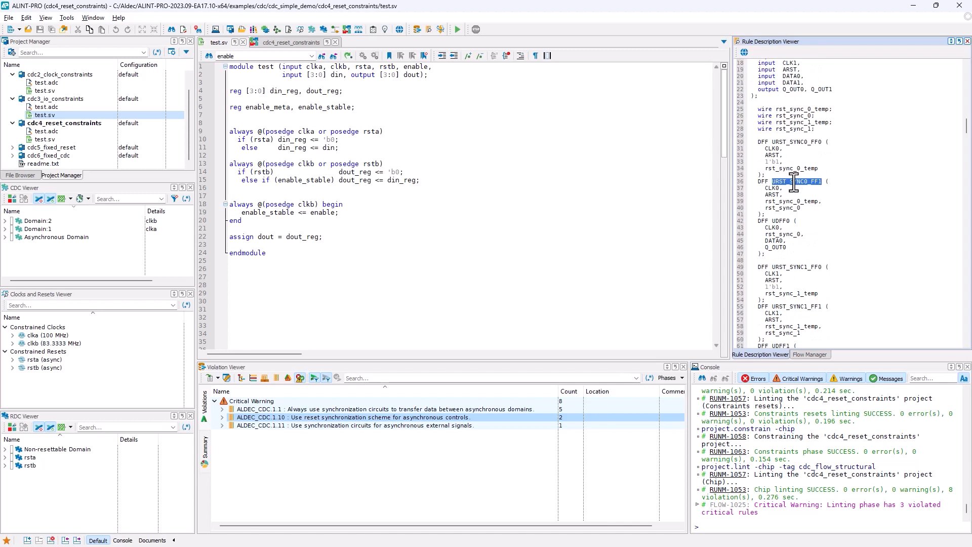
pyautogui.scroll(-3, 797, 186)
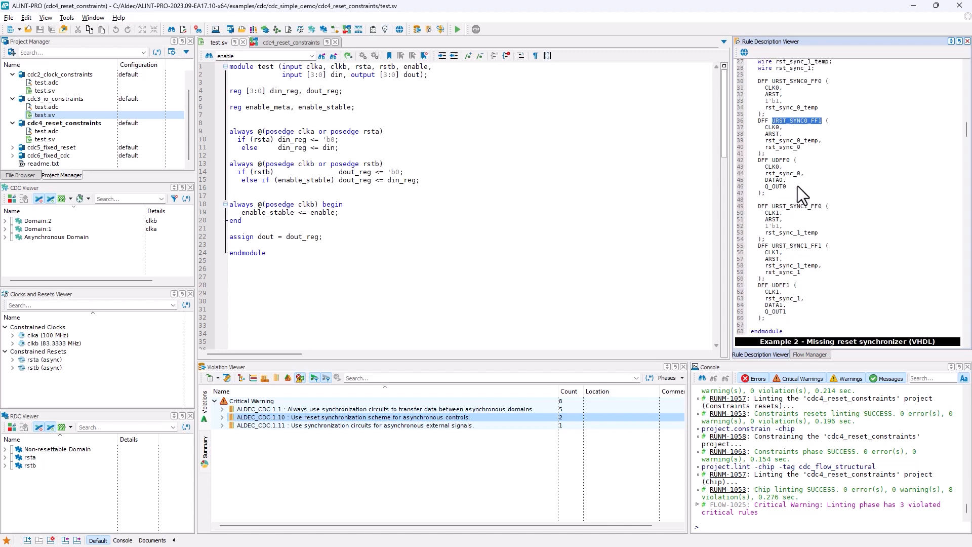
pyautogui.scroll(2, 797, 187)
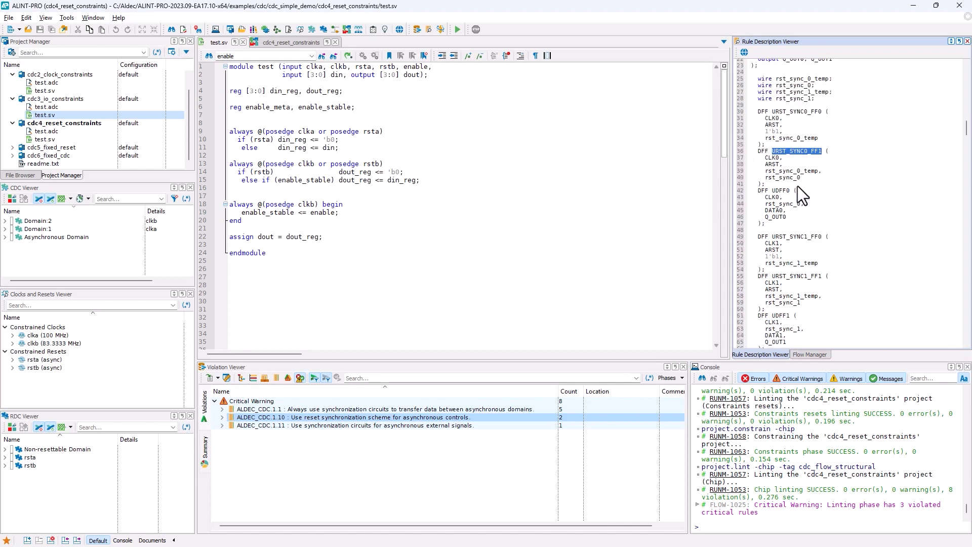
pyautogui.scroll(10, 835, 172)
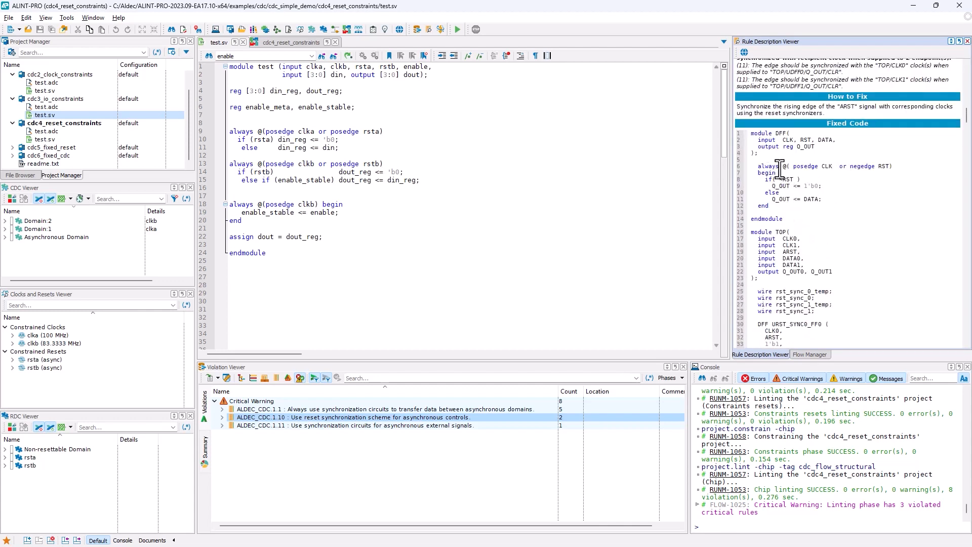
pyautogui.scroll(-20, 797, 185)
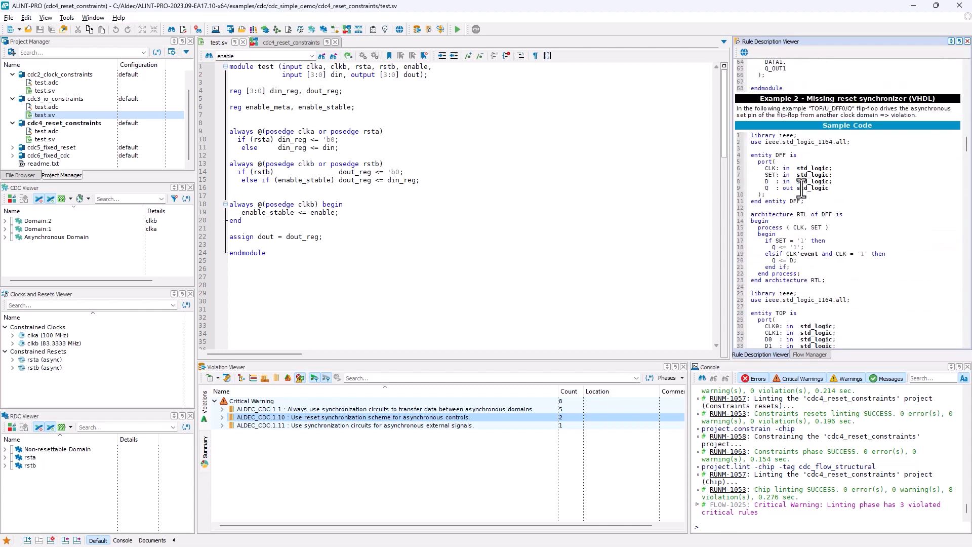
pyautogui.scroll(-2, 802, 189)
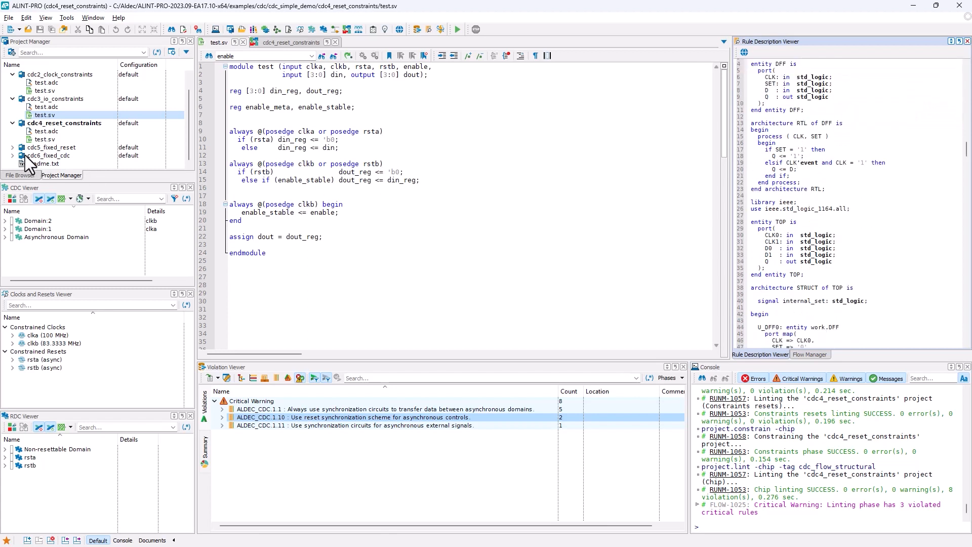
# Expand the cdc5_fixed_reset project in the Project Manager and view its source and constraint files
pyautogui.click(58, 146)
pyautogui.click(13, 147)
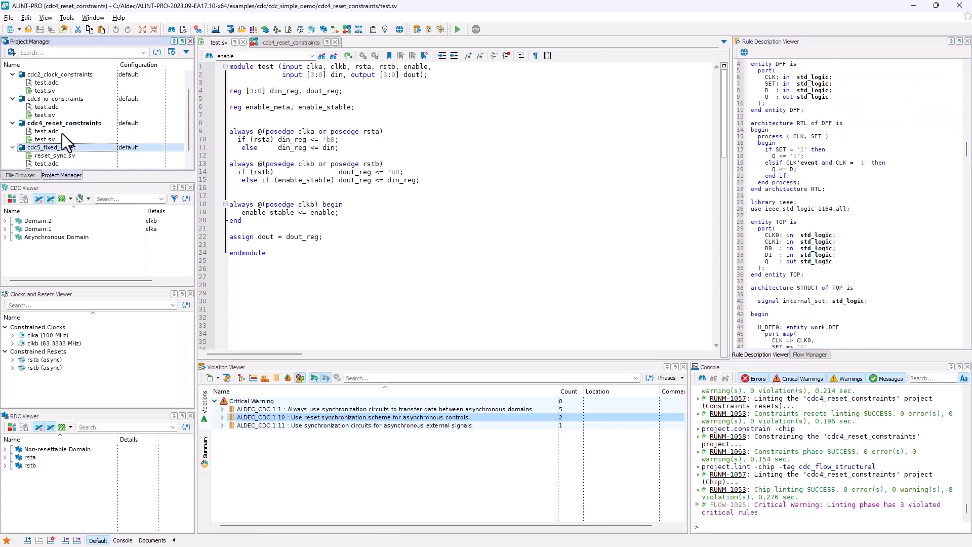
pyautogui.scroll(-1, 62, 142)
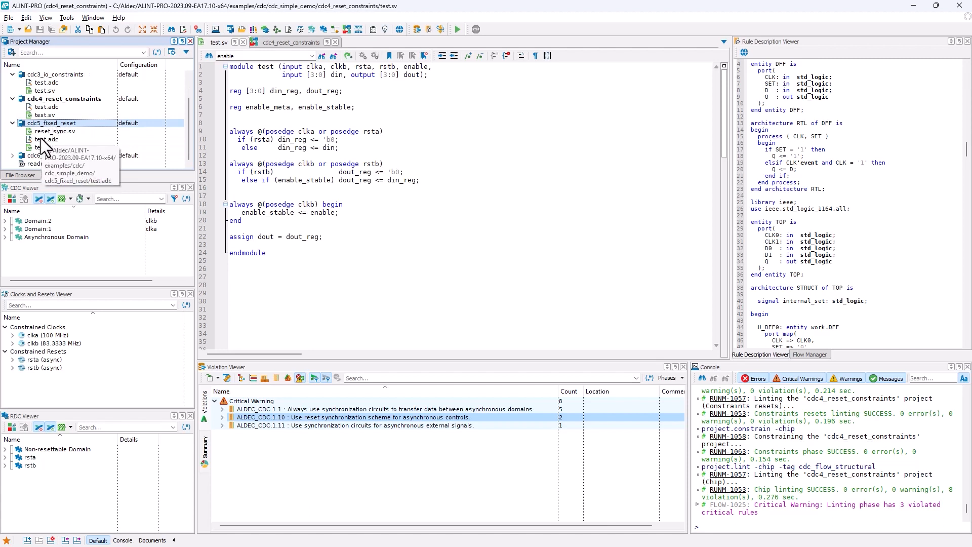
# Return to the cdc4_reset_constraints schematic and open the RTL schematic of that project
pyautogui.press('Escape')
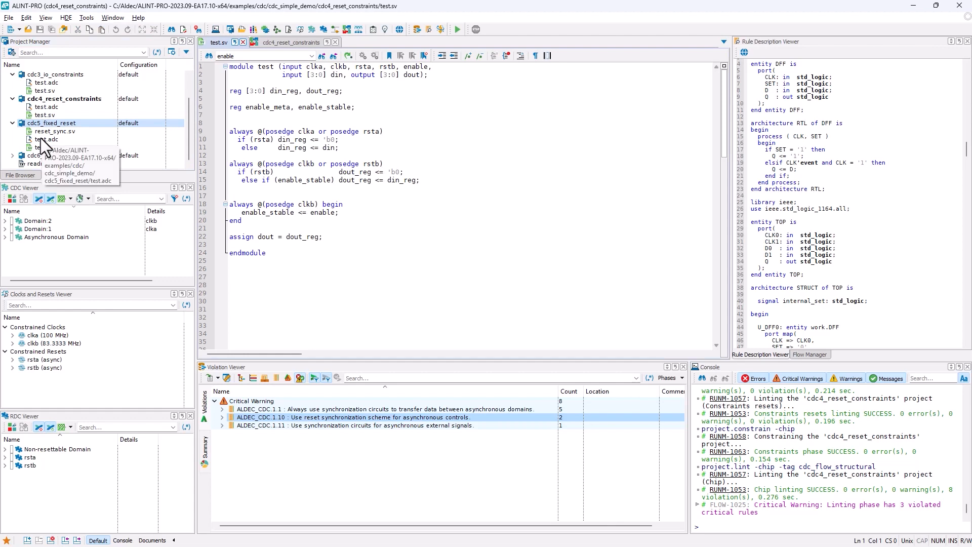
pyautogui.click(300, 42)
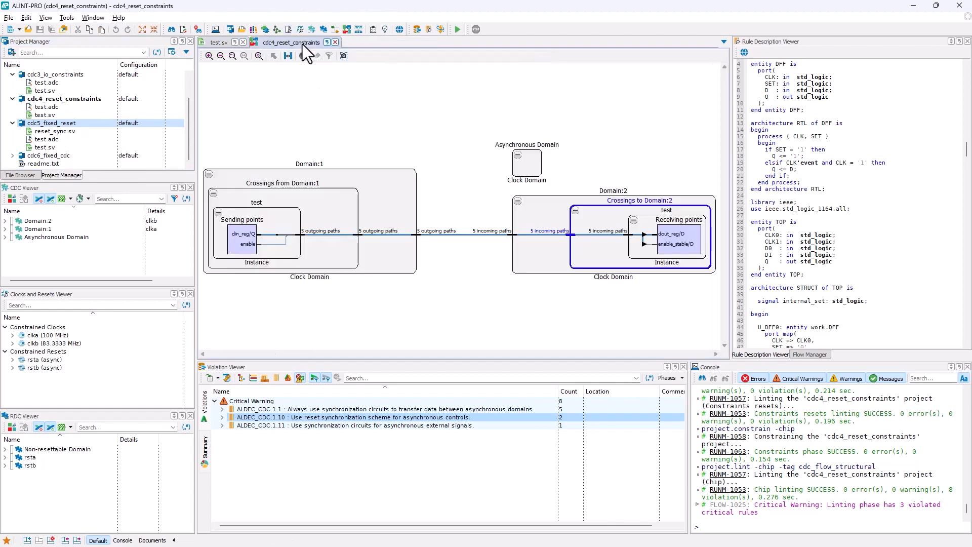
pyautogui.click(342, 29)
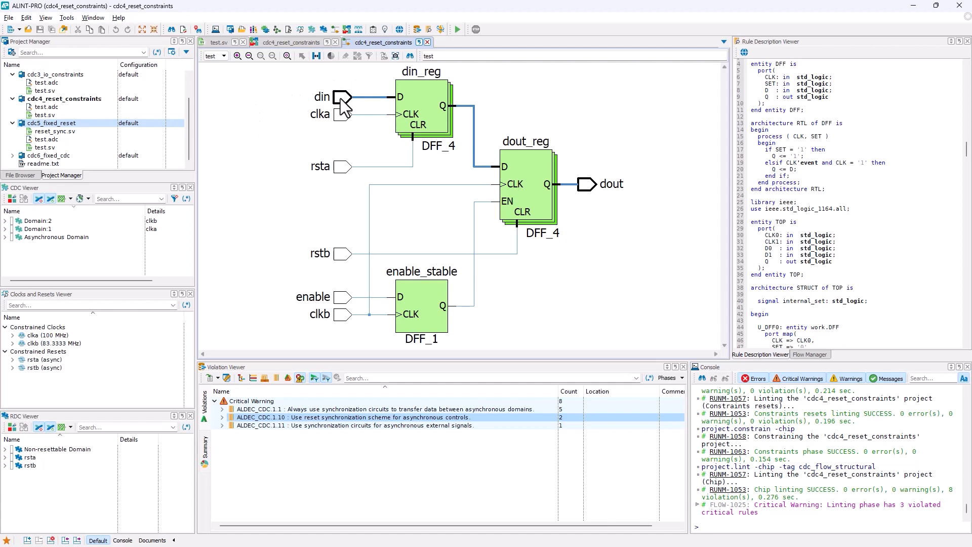
# Set cdc5_fixed_reset as the active project and run its full CDC Analysis flow
pyautogui.click(104, 126)
pyautogui.click(105, 126)
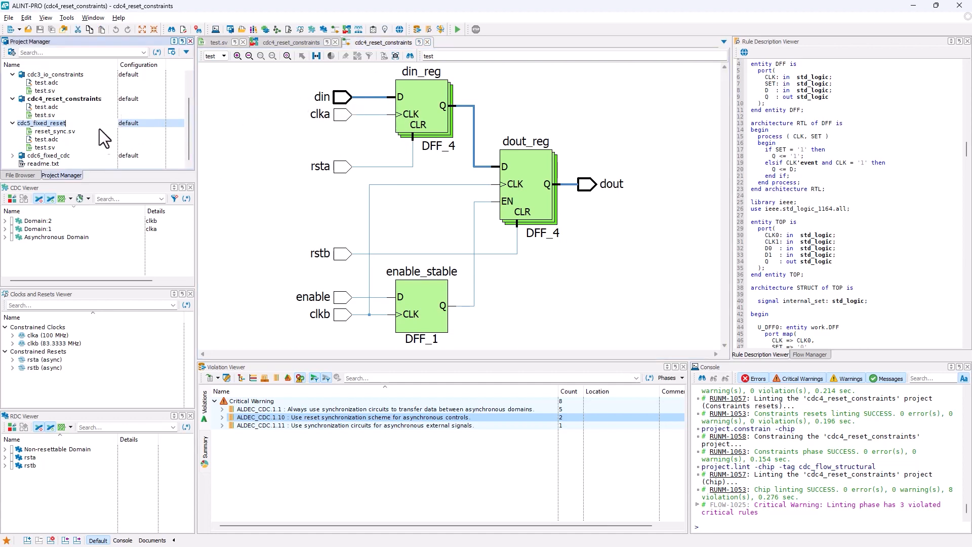
pyautogui.click(92, 132)
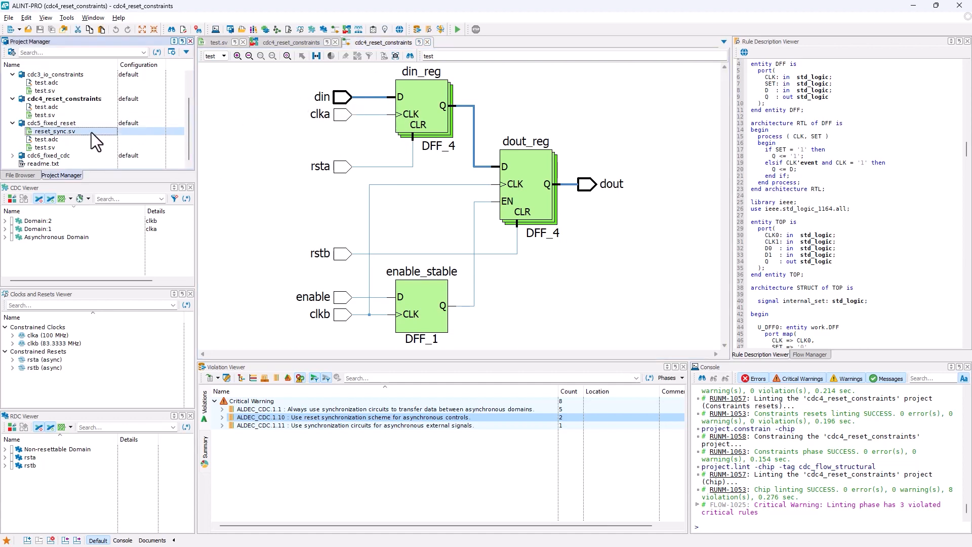
pyautogui.click(64, 147)
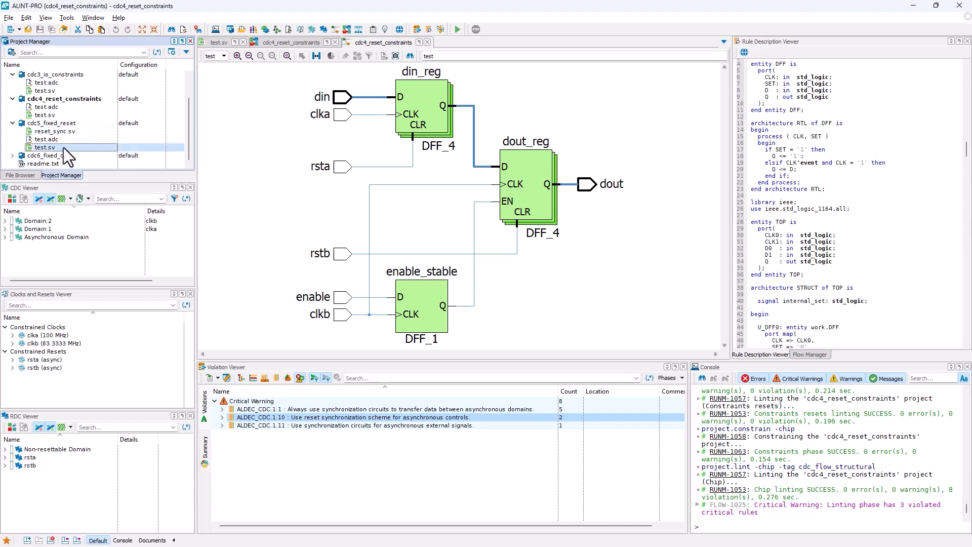
pyautogui.click(109, 123)
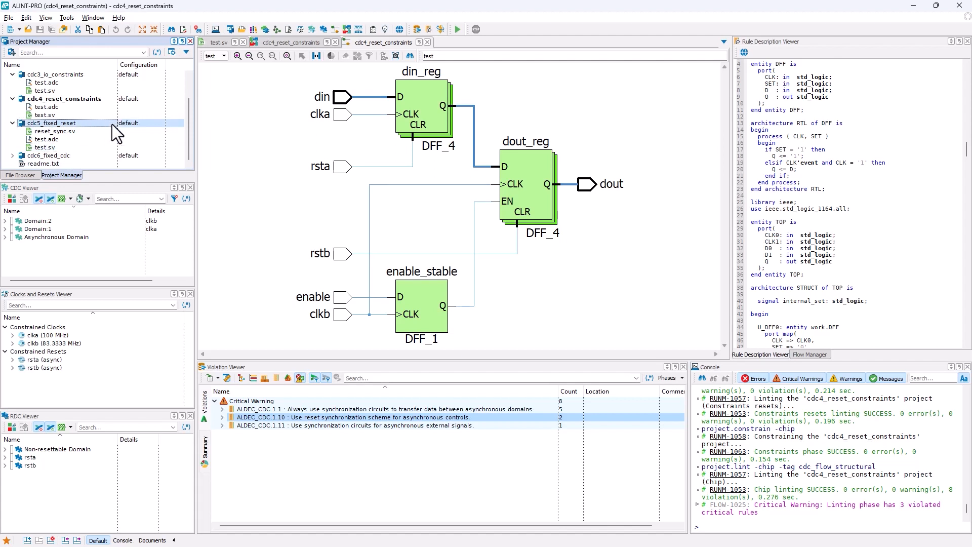
pyautogui.rightClick(112, 124)
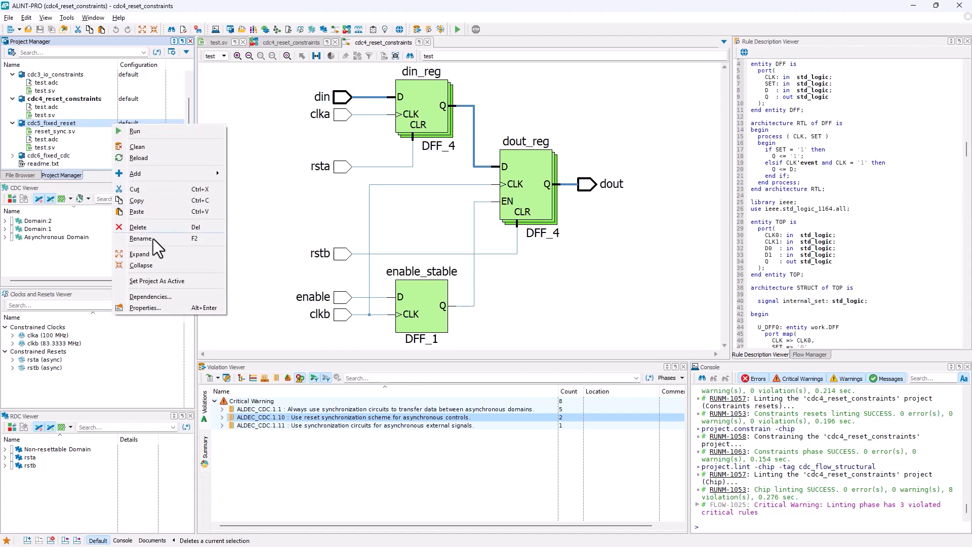
pyautogui.click(160, 279)
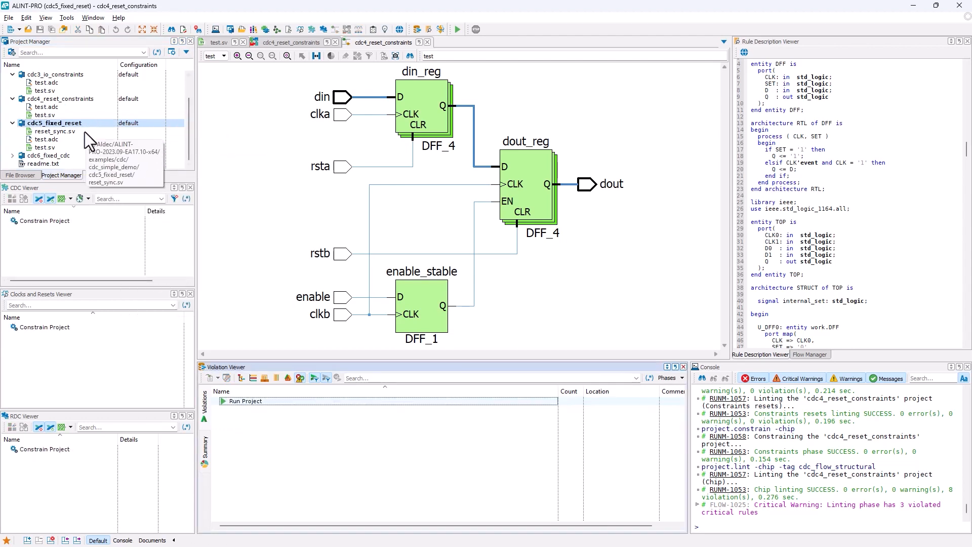
pyautogui.click(808, 354)
pyautogui.doubleClick(770, 80)
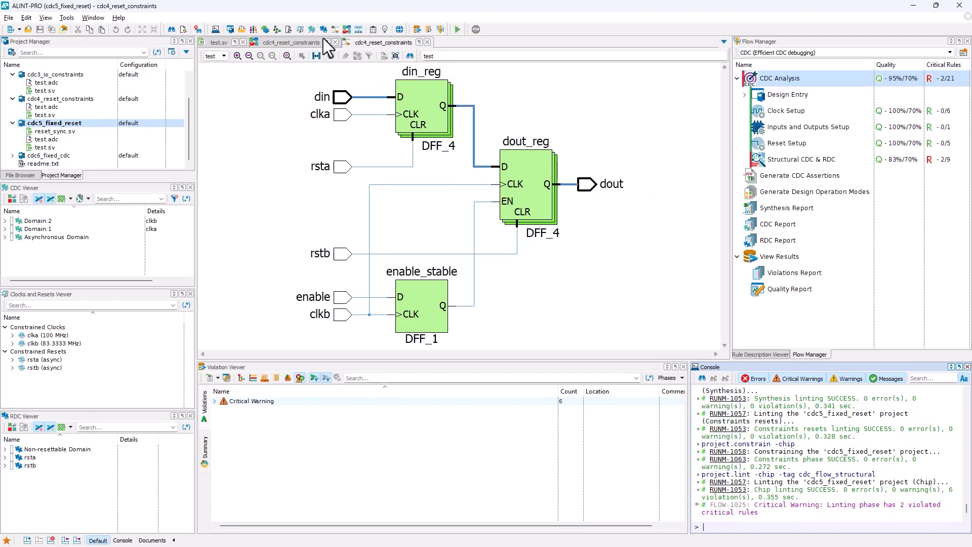
# Open the RTL schematic of cdc5_fixed_reset and compare it with the cdc4_reset_constraints RTL schematic
pyautogui.click(337, 29)
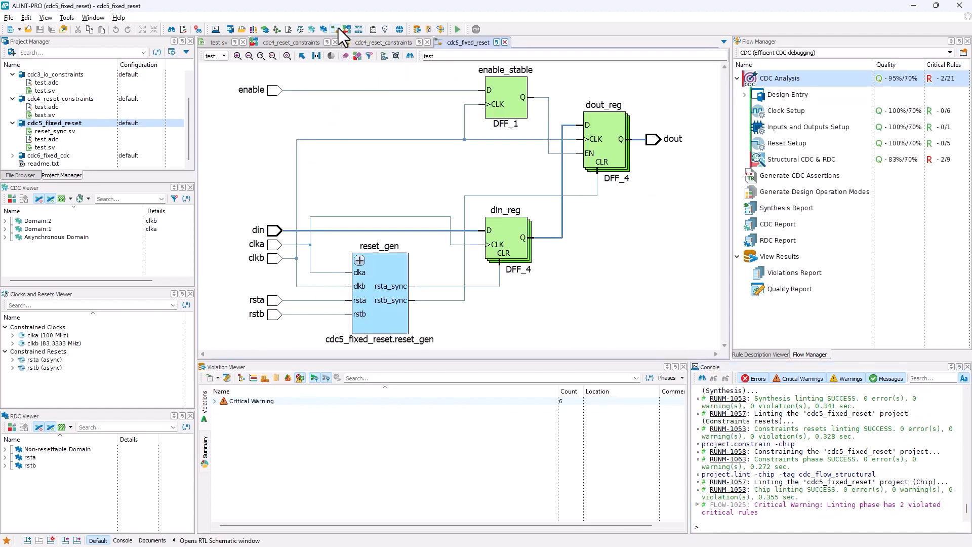
pyautogui.click(396, 44)
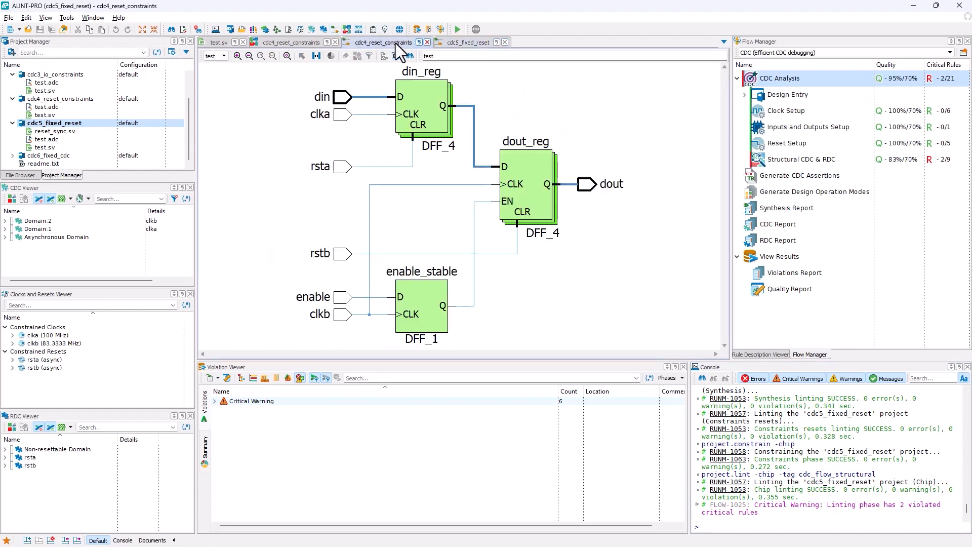
pyautogui.click(453, 45)
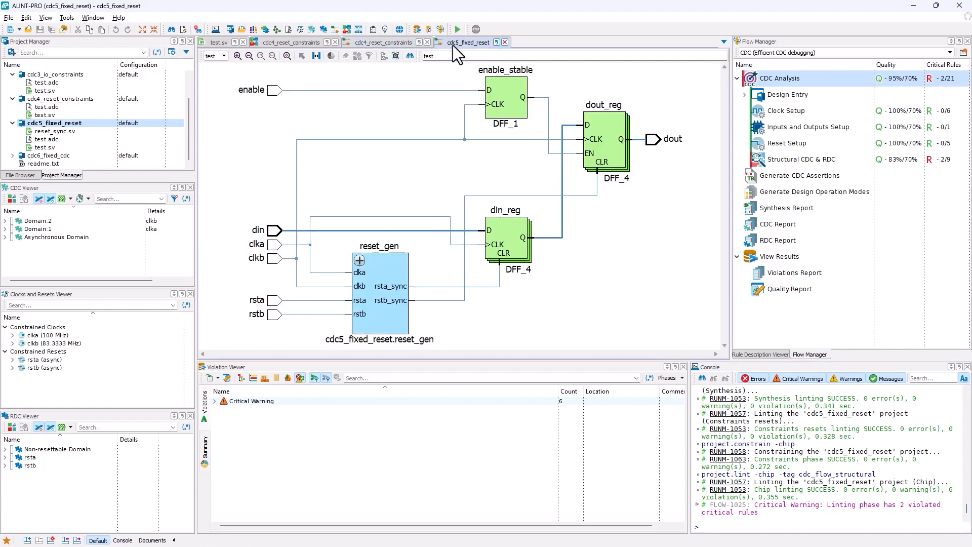
pyautogui.click(391, 44)
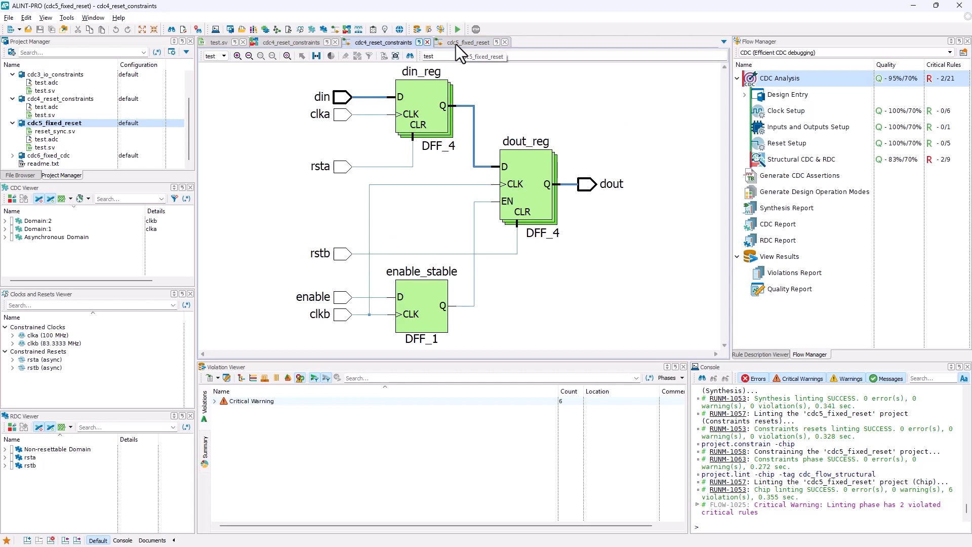
# Compare the direct reset connections in the cdc4_reset_constraints RTL schematic with the reset_gen connections in the cdc5_fixed_reset RTL schematic
pyautogui.click(469, 44)
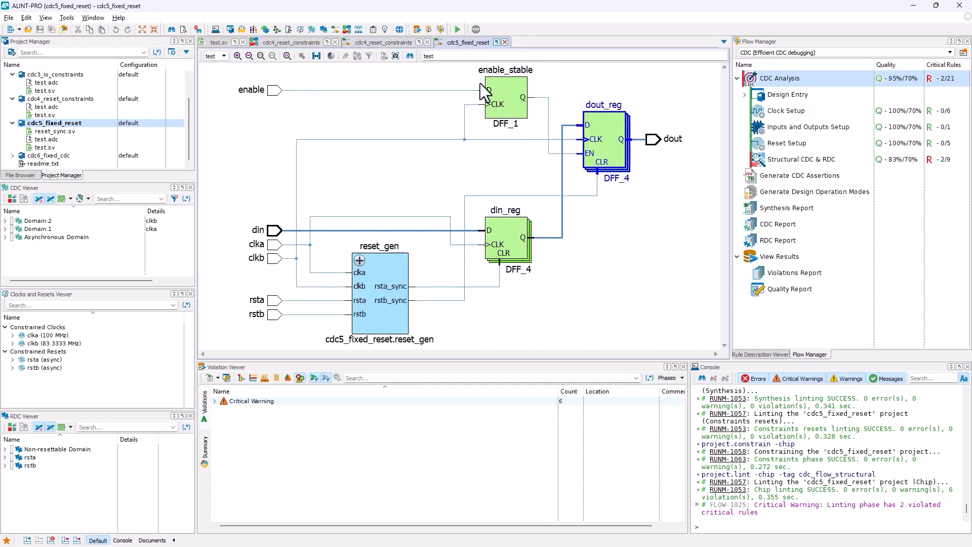
pyautogui.click(386, 44)
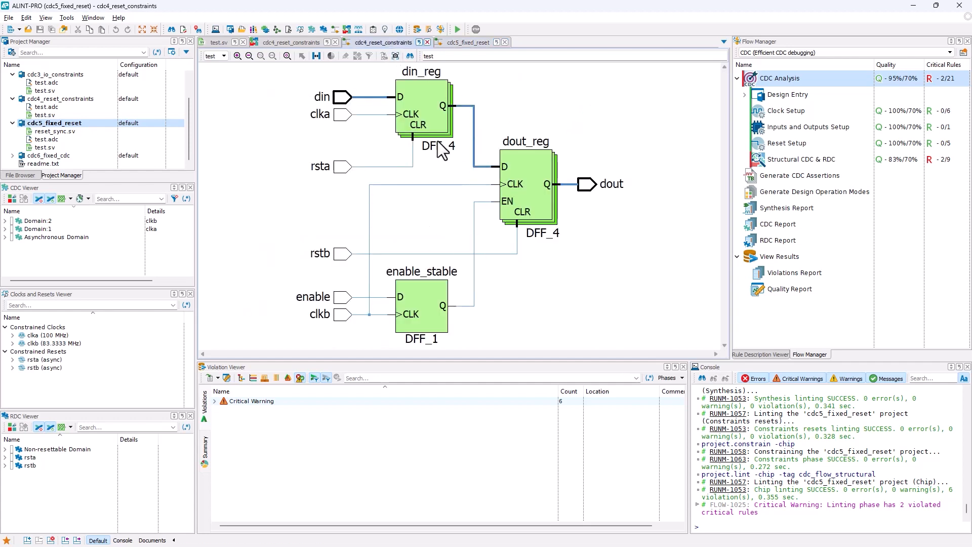
pyautogui.click(456, 43)
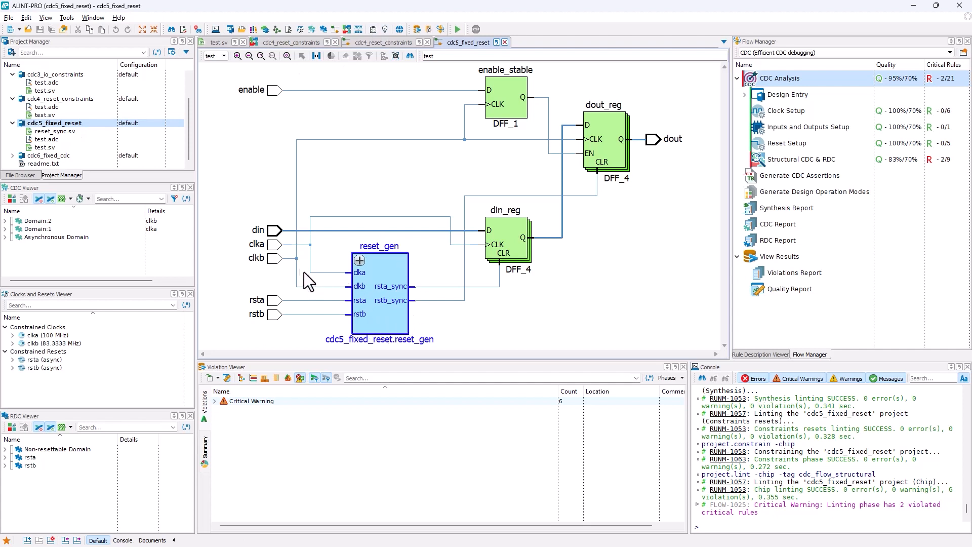
# Trace the clka, rsta and rstb nets into reset_gen and its rsta_sync and rstb_sync nets out to the registers
pyautogui.click(337, 273)
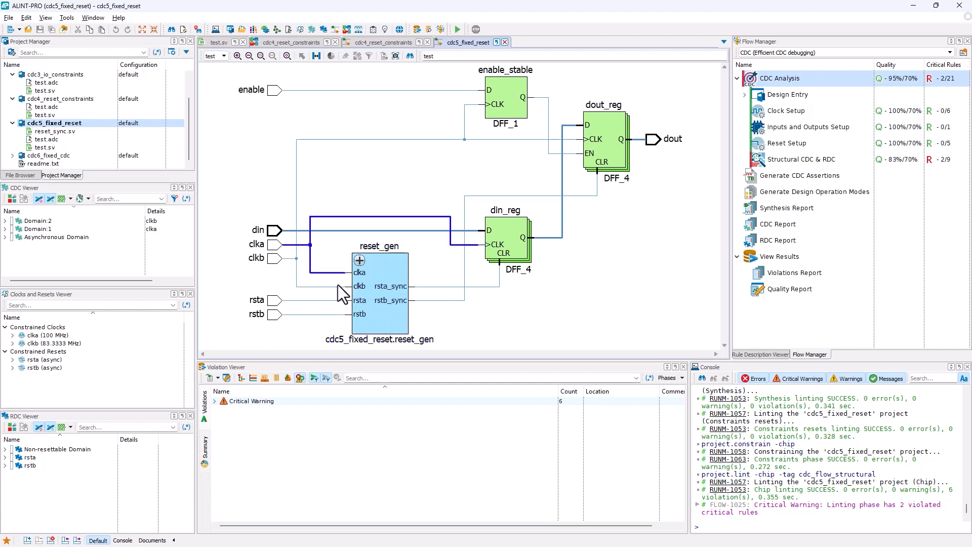
pyautogui.click(340, 300)
pyautogui.click(340, 314)
pyautogui.click(427, 286)
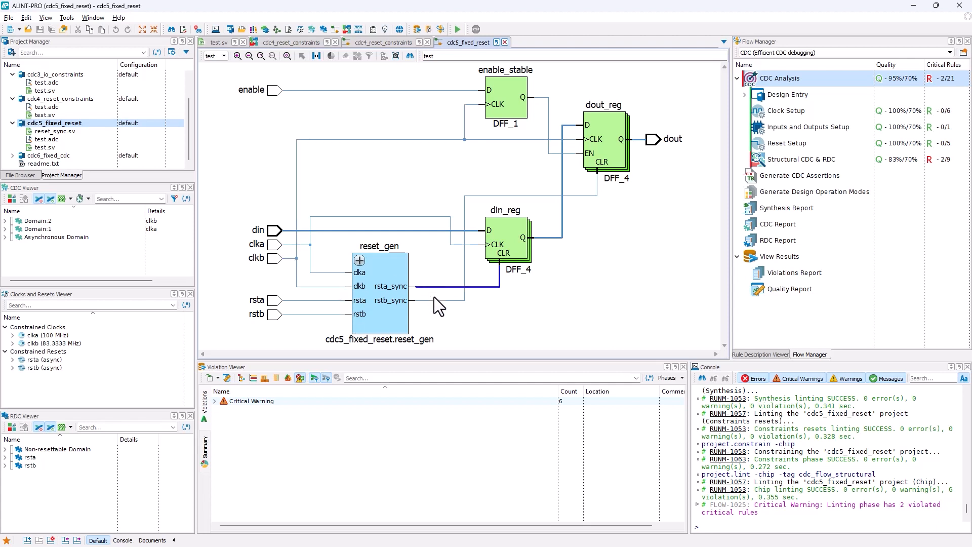
pyautogui.click(436, 300)
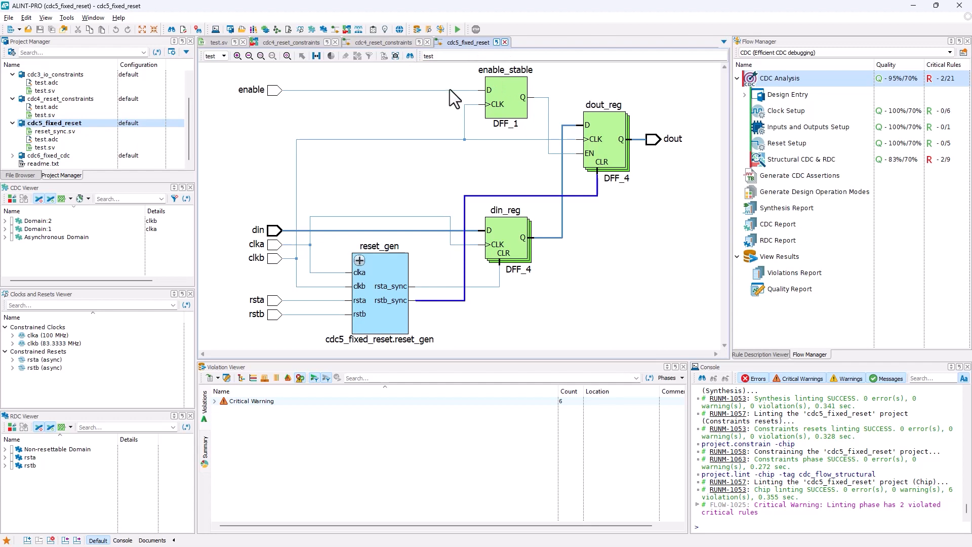
# Highlight the rsta_sync net in the cdc5_fixed_reset RTL schematic and check it against the cdc4_reset_constraints RTL schematic
pyautogui.click(389, 42)
pyautogui.click(449, 43)
pyautogui.click(443, 287)
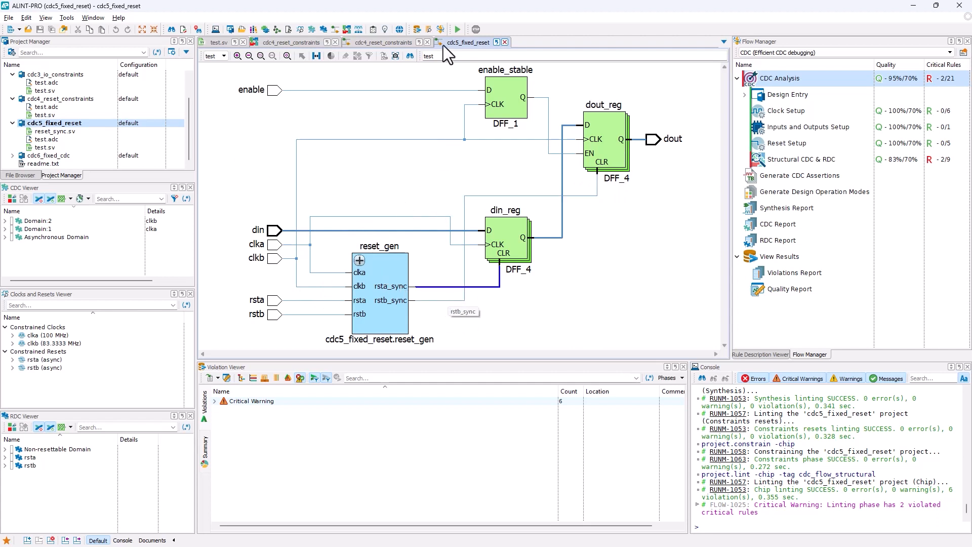
pyautogui.click(387, 44)
pyautogui.click(467, 42)
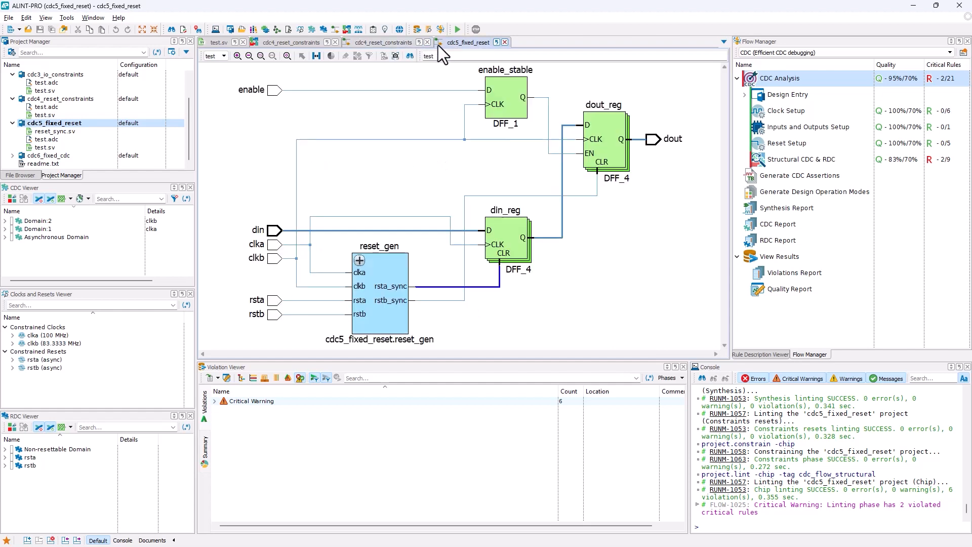
# Expand the reset_gen block and inspect its rsta_meta, rsta_sync, rstb_meta and rstb_sync flip-flops
pyautogui.click(359, 259)
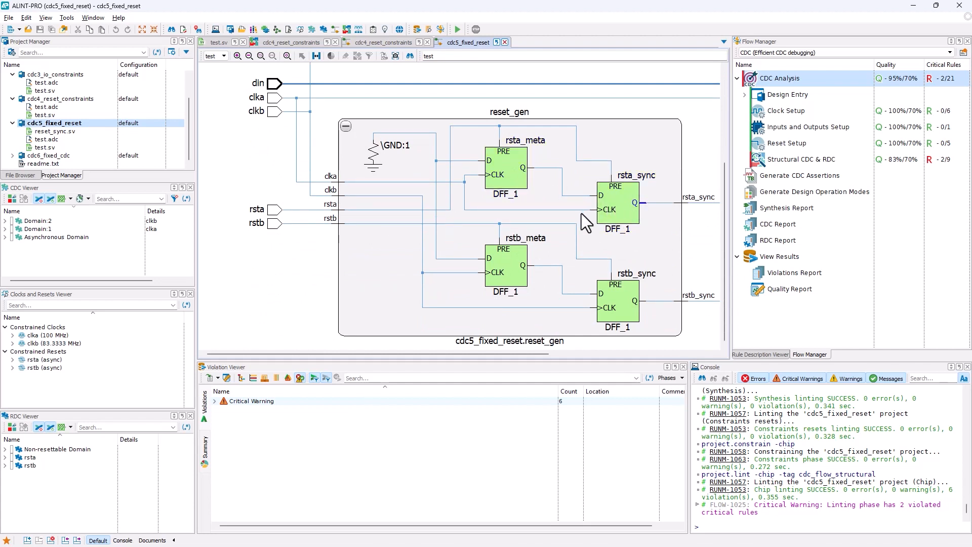
pyautogui.click(505, 166)
pyautogui.click(610, 196)
pyautogui.click(512, 262)
pyautogui.click(617, 300)
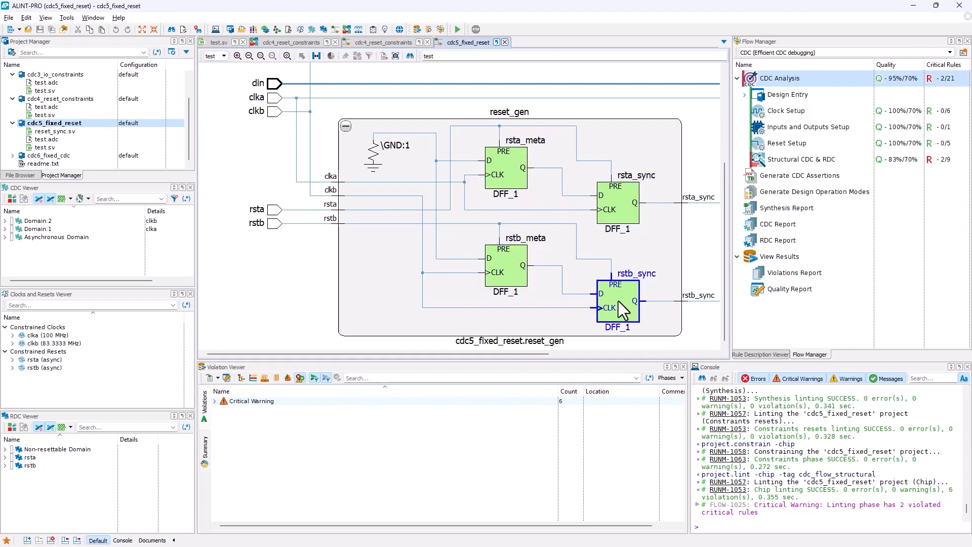
# Review the cdc4_reset_constraints RTL and clock domain schematics, and open the clock domain (CDC) schematic of cdc5_fixed_reset
pyautogui.click(375, 43)
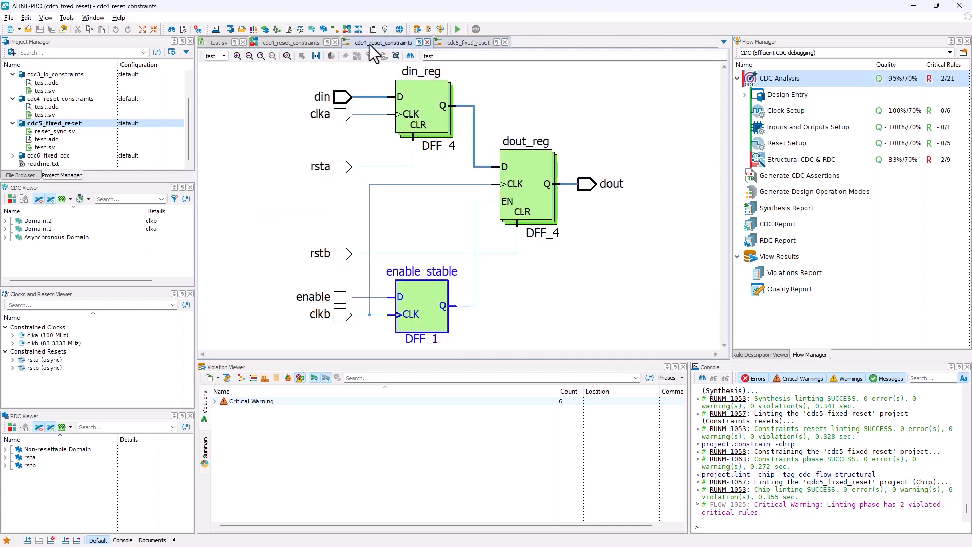
pyautogui.click(299, 43)
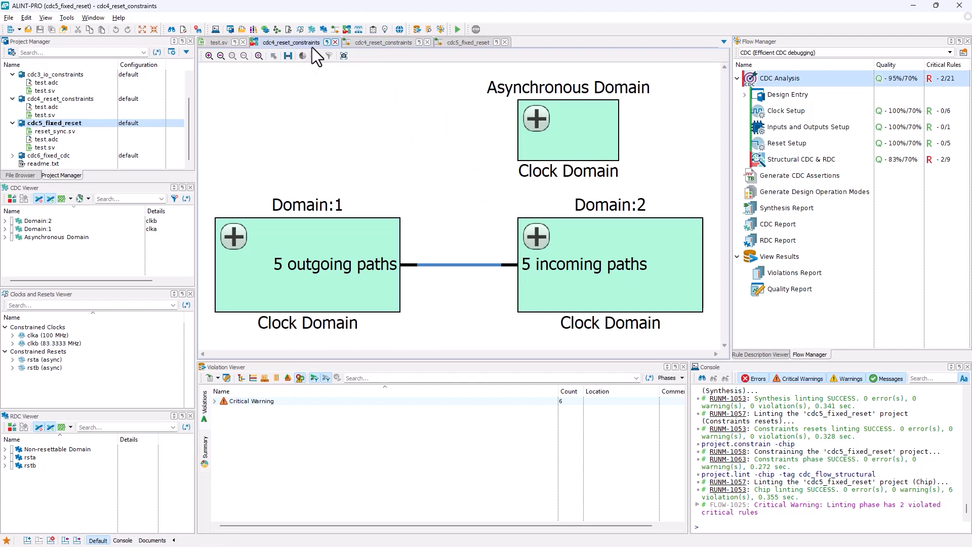
pyautogui.click(350, 32)
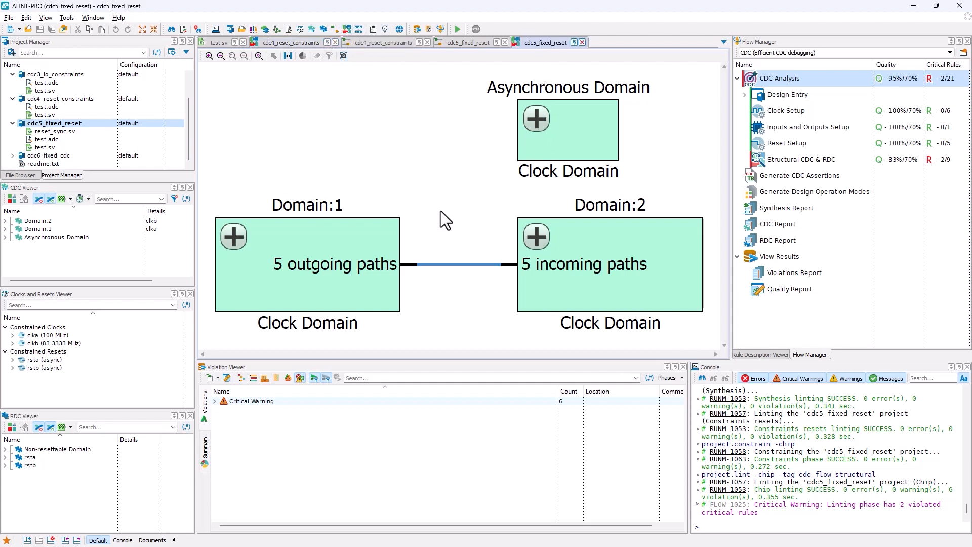
# Expand Domain:2 and Domain:1 down to their receiving and sending points, fit the schematic to the view, and expand the Asynchronous Domain
pyautogui.click(536, 236)
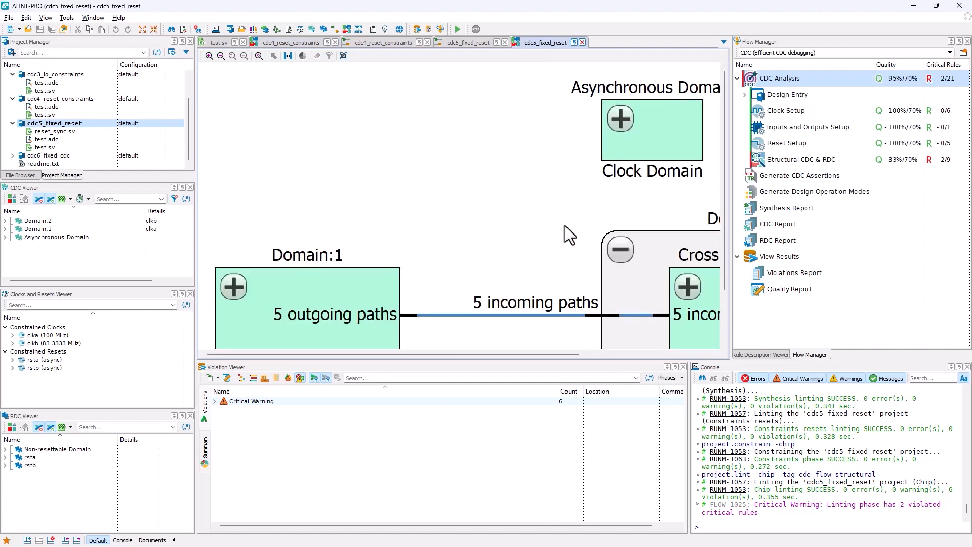
pyautogui.scroll(-5, 564, 226)
pyautogui.click(592, 238)
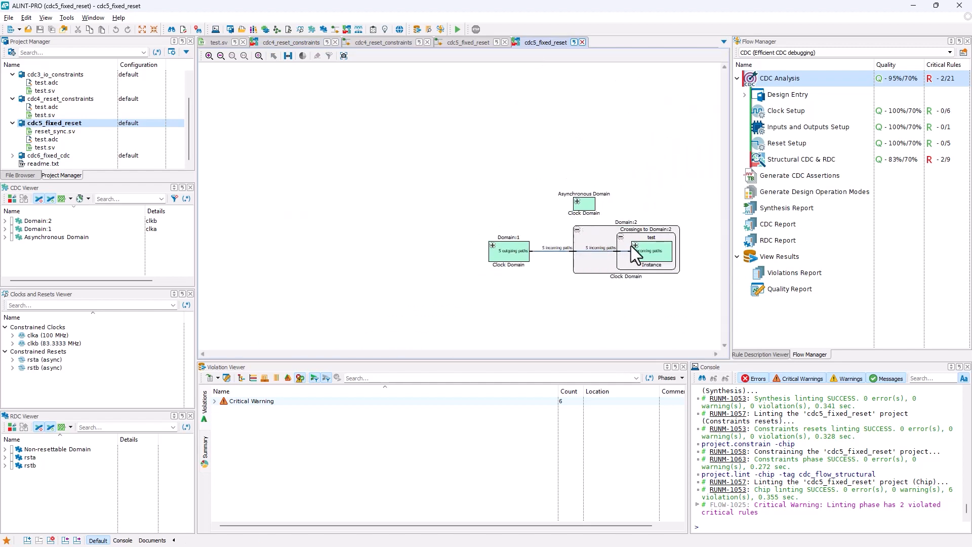
pyautogui.click(635, 246)
pyautogui.click(495, 248)
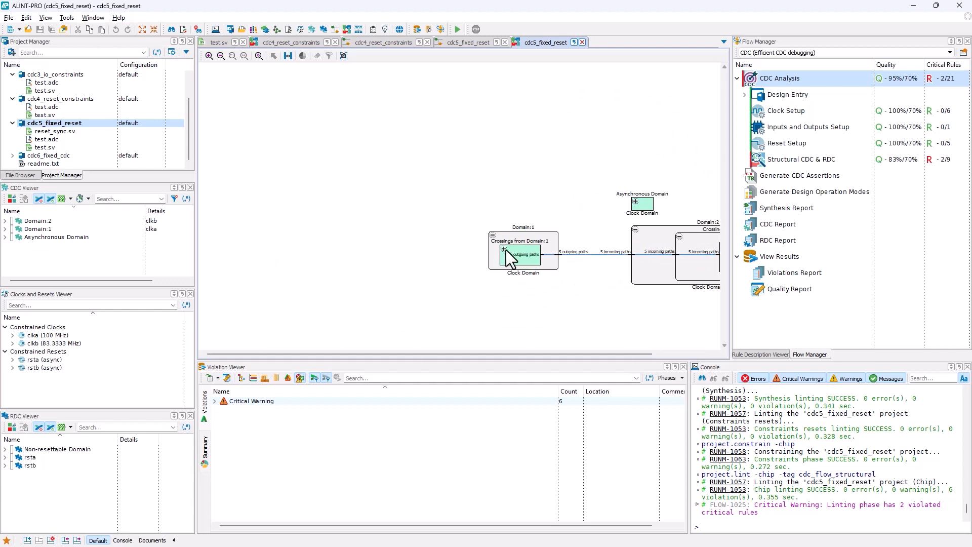
pyautogui.click(502, 249)
pyautogui.click(500, 248)
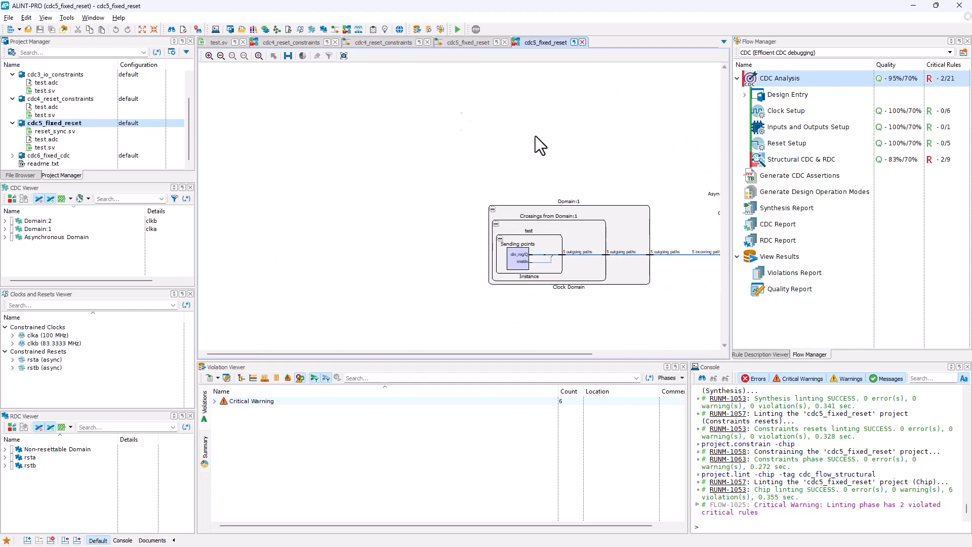
pyautogui.click(259, 56)
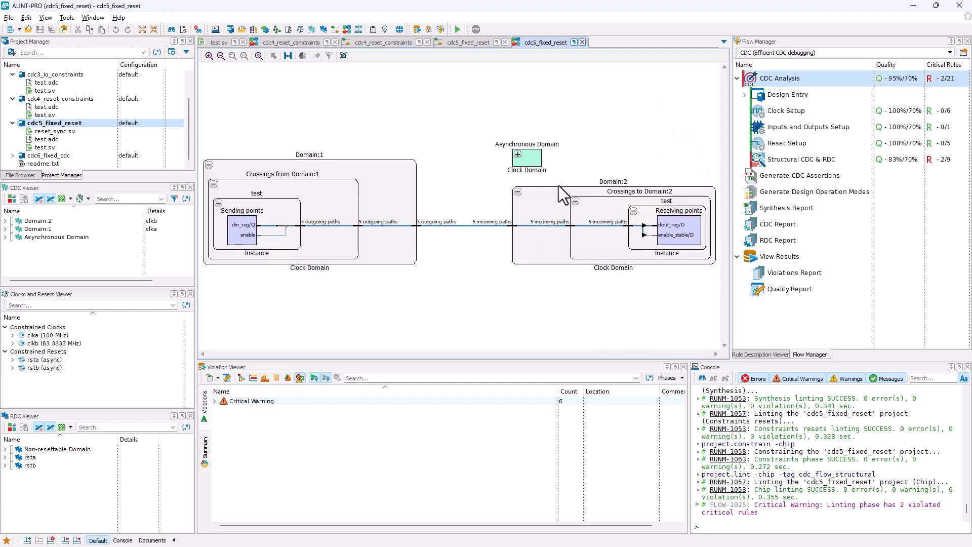
pyautogui.click(517, 154)
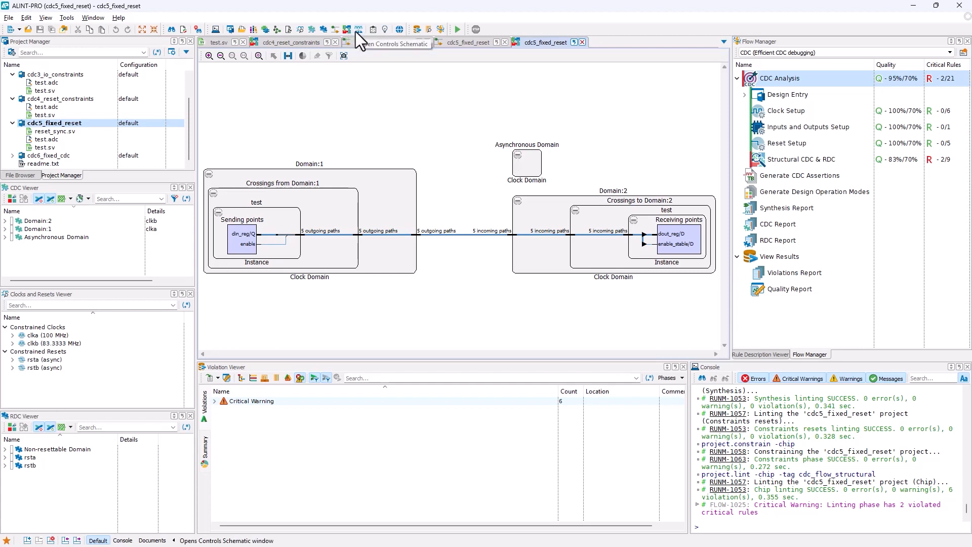
# Expand the resets of the rsta domain in the RDC Viewer down to test/reset_gen/rsta_sync and inspect that entry
pyautogui.click(49, 477)
pyautogui.click(5, 457)
pyautogui.click(12, 474)
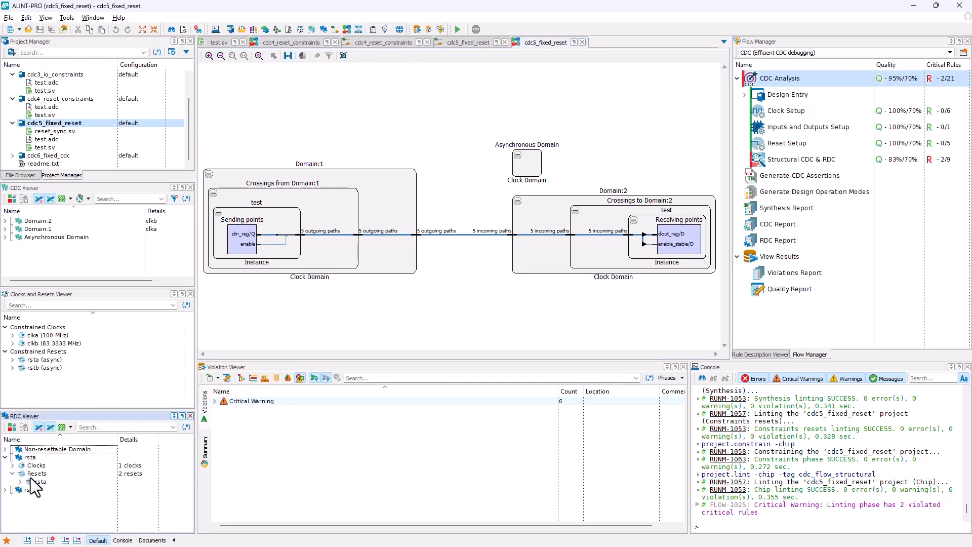
pyautogui.click(20, 482)
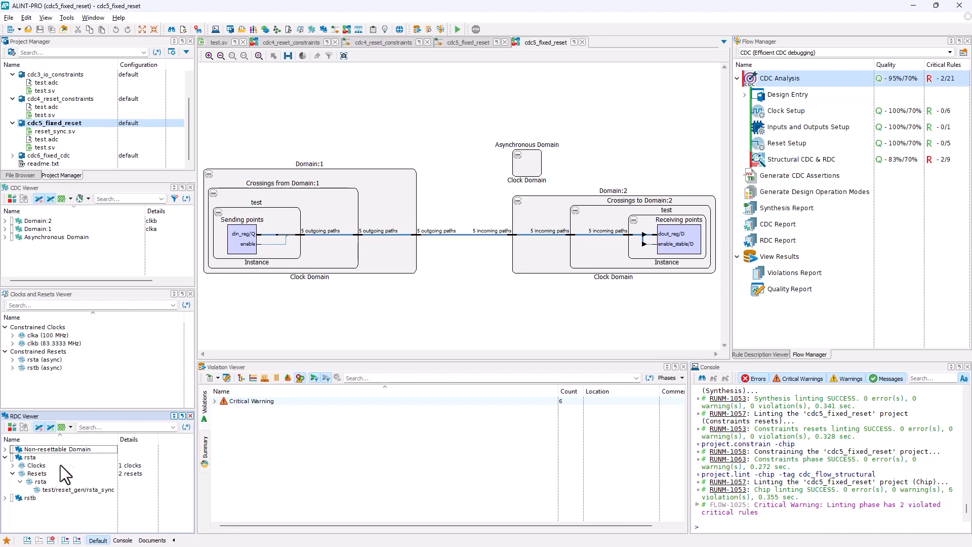
pyautogui.click(43, 481)
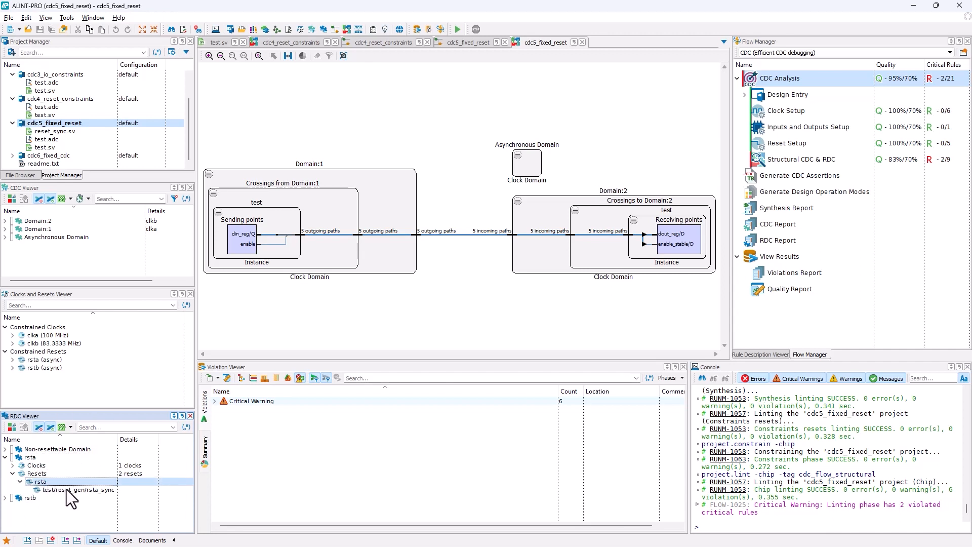
pyautogui.click(95, 489)
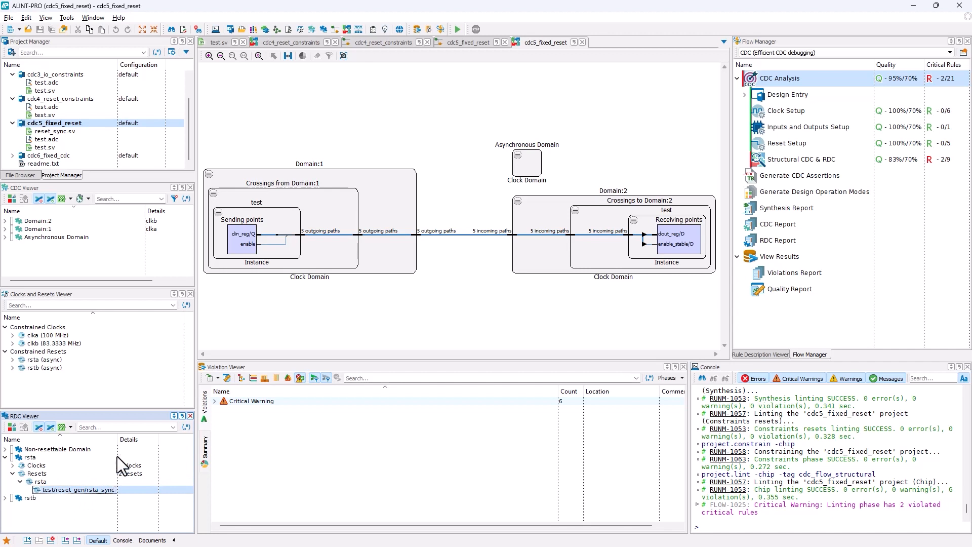
# Expand the resets of the rstb domain in the RDC Viewer down to test/reset_gen/rstb_sync and inspect that entry
pyautogui.click(7, 498)
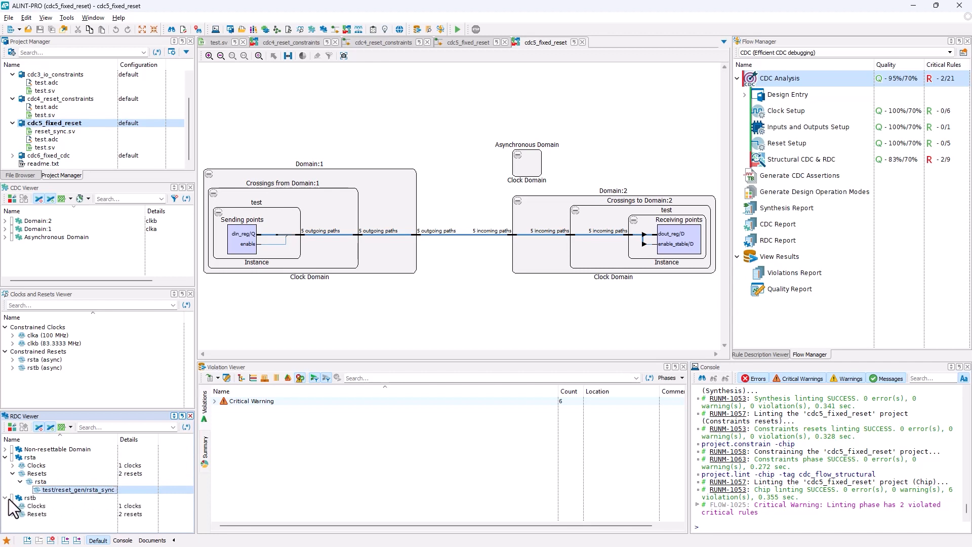
pyautogui.click(12, 514)
pyautogui.click(21, 522)
pyautogui.click(71, 523)
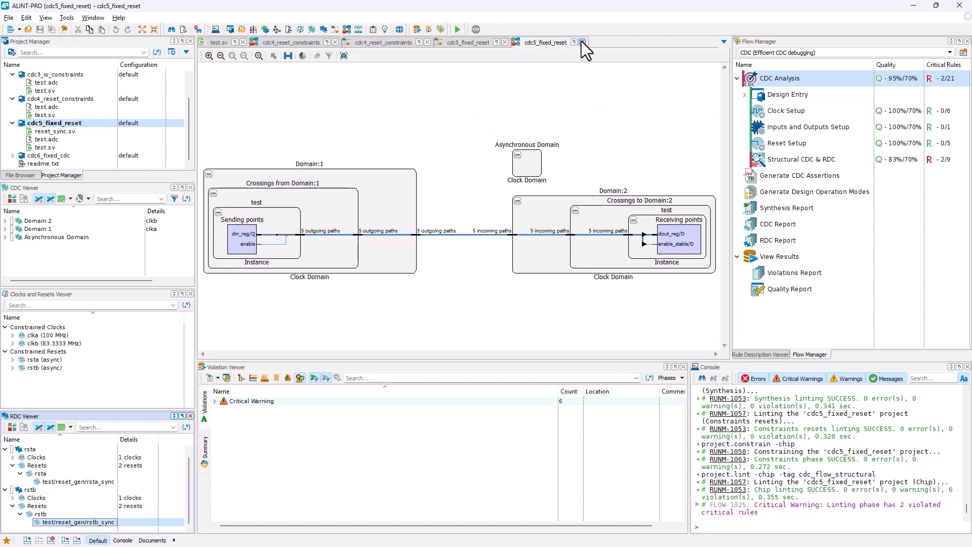
# Close both cdc4_reset_constraints schematics and that project's test.sv source file
pyautogui.click(296, 42)
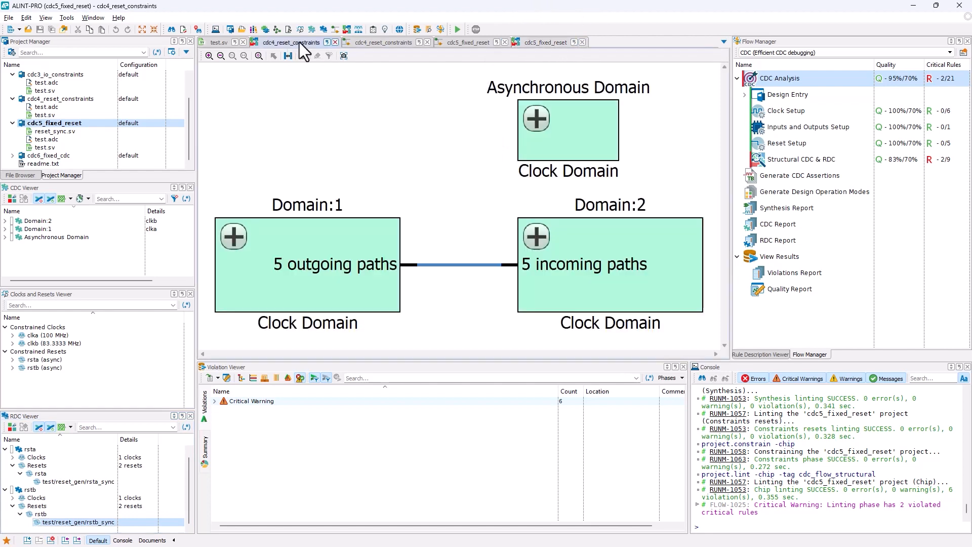
pyautogui.click(335, 42)
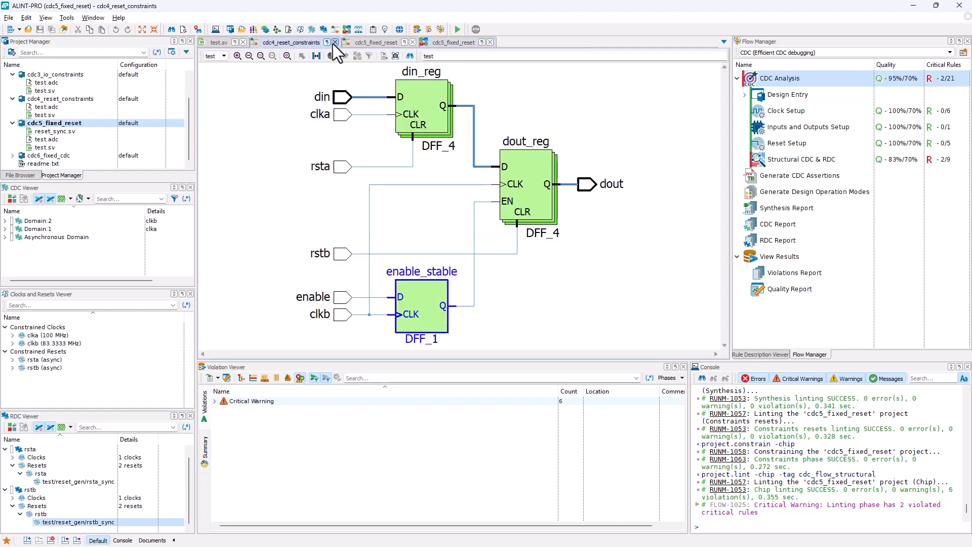
pyautogui.click(335, 42)
pyautogui.click(221, 43)
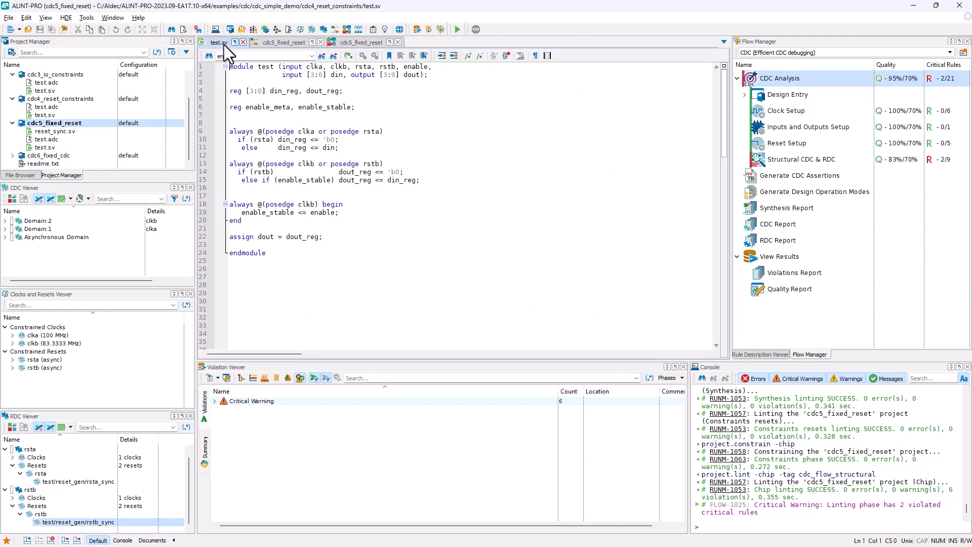
pyautogui.click(243, 42)
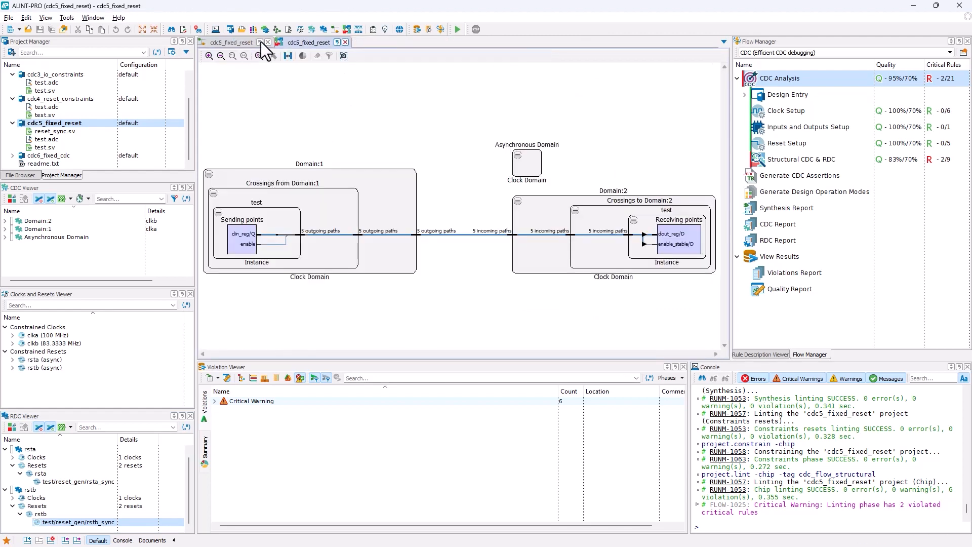
# Collapse the rsta and rstb domain trees in the RDC Viewer
pyautogui.click(55, 253)
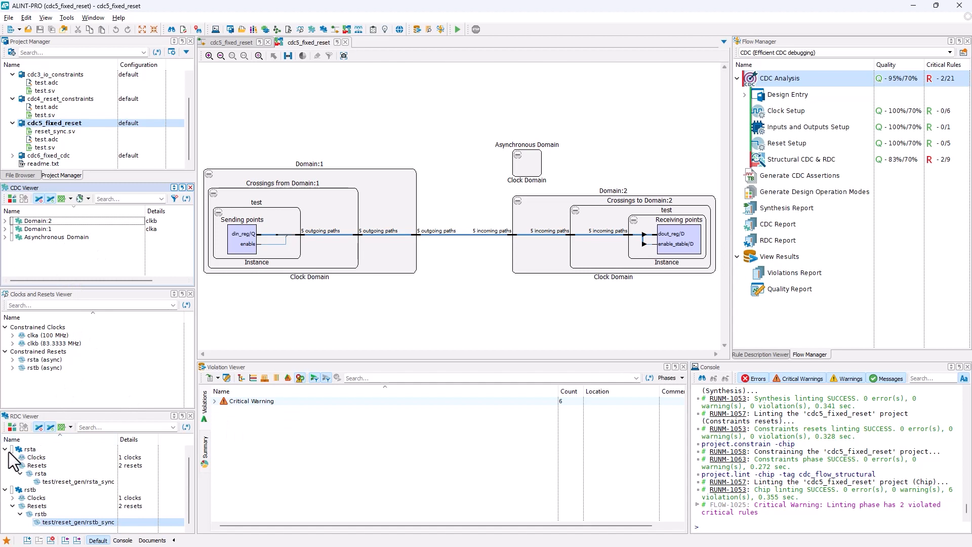
pyautogui.click(13, 465)
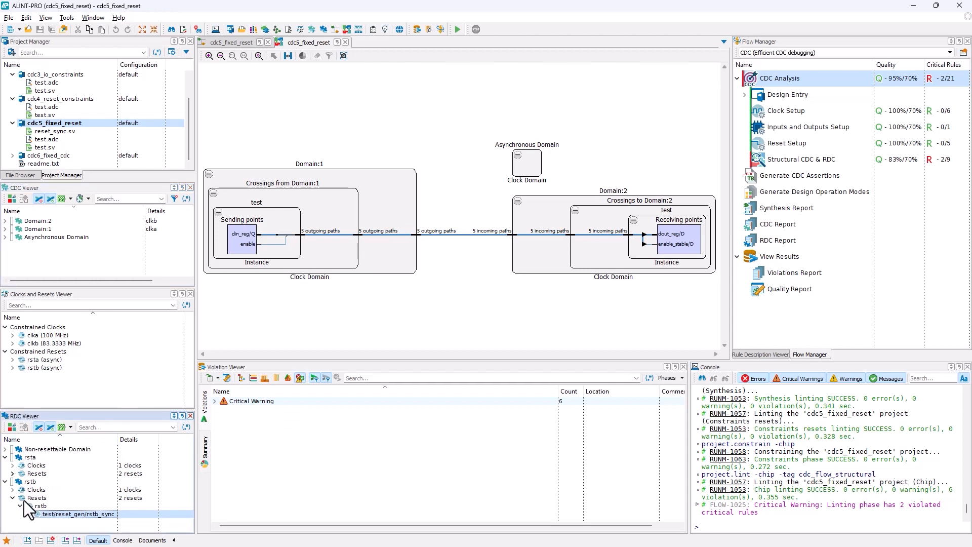
pyautogui.click(21, 506)
pyautogui.click(12, 498)
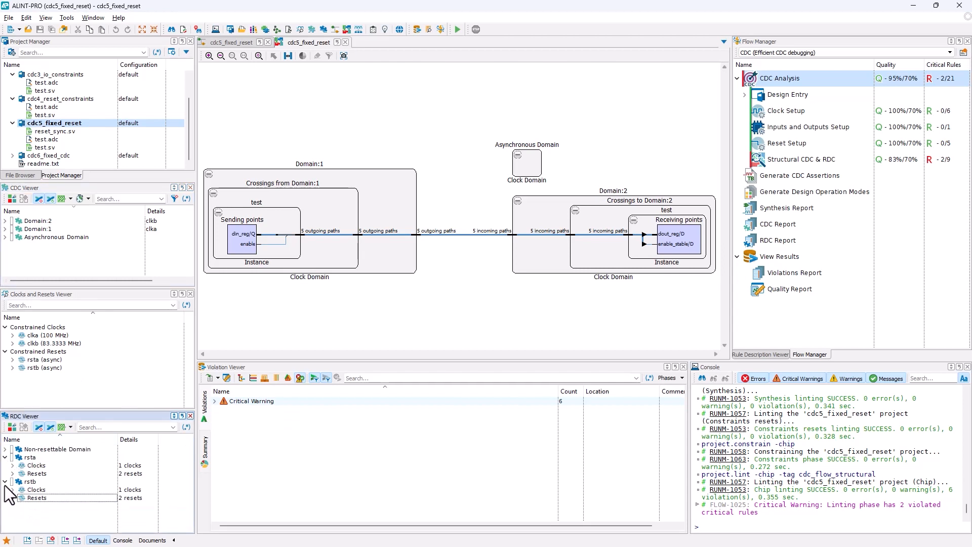
pyautogui.click(6, 482)
pyautogui.click(5, 457)
# Expand the Critical Warning group in the Violation Viewer and select the ALDEC_CDC.1.11 rule for asynchronous external signals
pyautogui.click(292, 439)
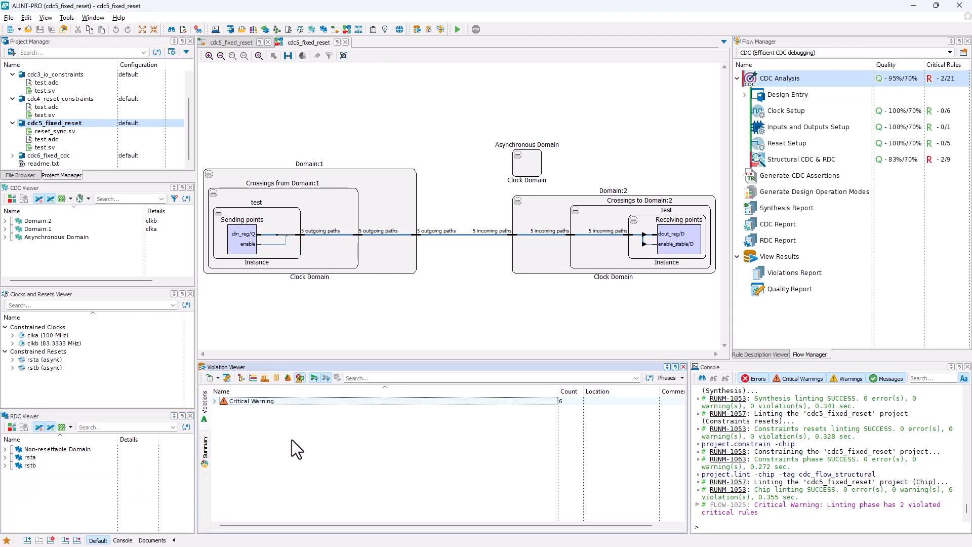
pyautogui.click(215, 401)
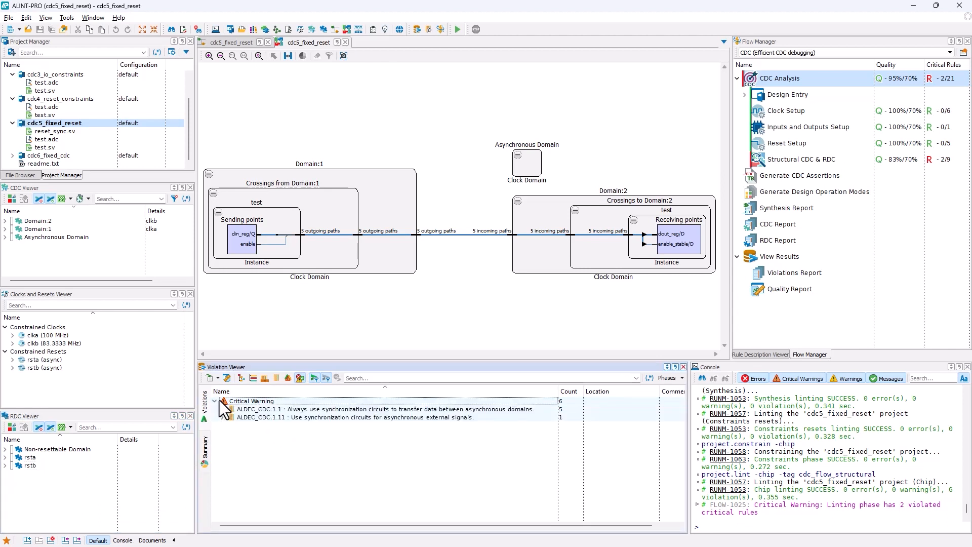
pyautogui.click(281, 417)
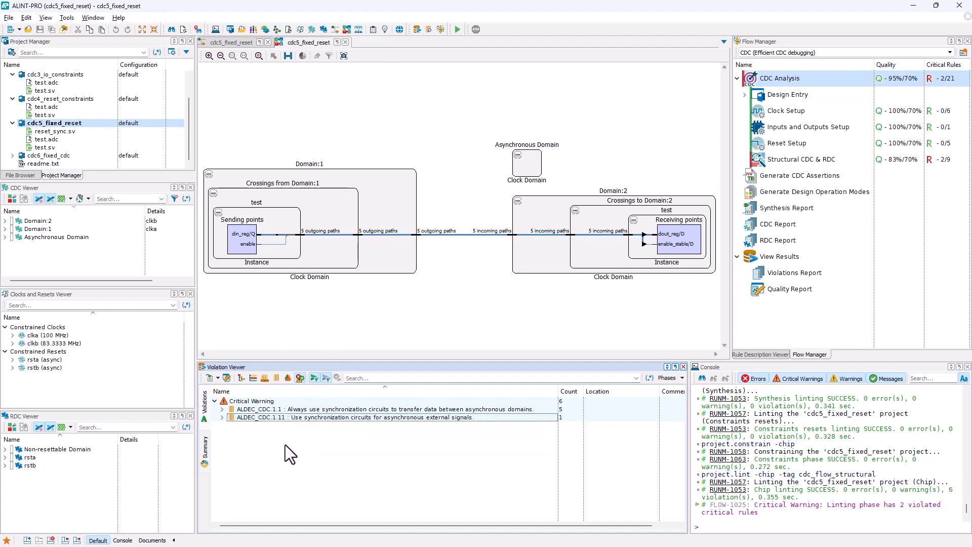
# Expand the ALDEC_CDC.1.1 and ALDEC_CDC.1.11 rules in the Violation Viewer and review their listed synchronizer violations
pyautogui.click(324, 416)
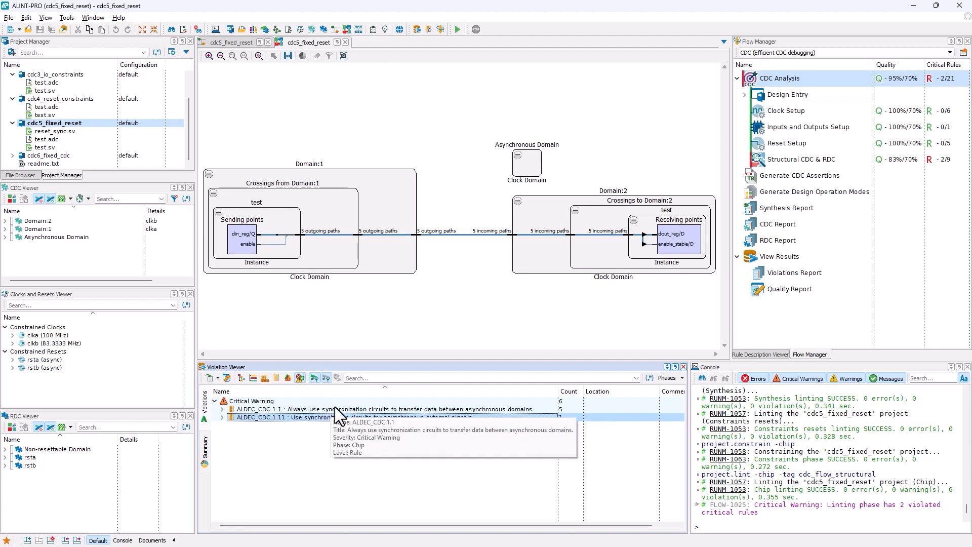
pyautogui.click(333, 409)
pyautogui.click(328, 417)
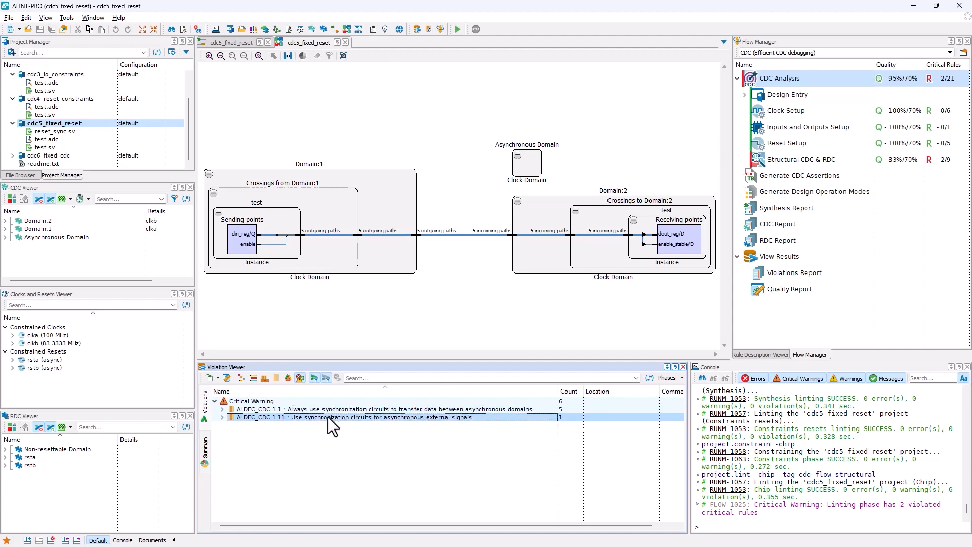
pyautogui.click(304, 411)
pyautogui.rightClick(312, 410)
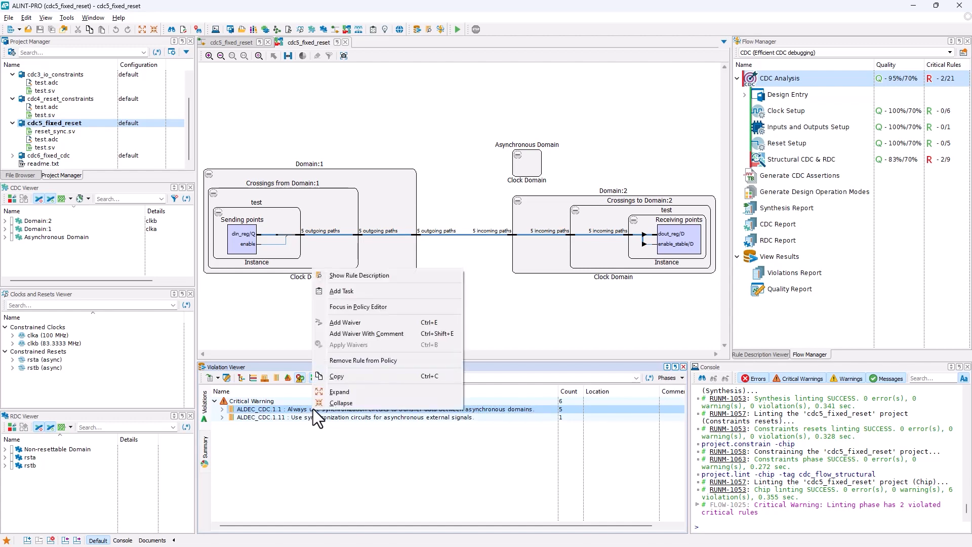
pyautogui.click(249, 433)
pyautogui.click(222, 482)
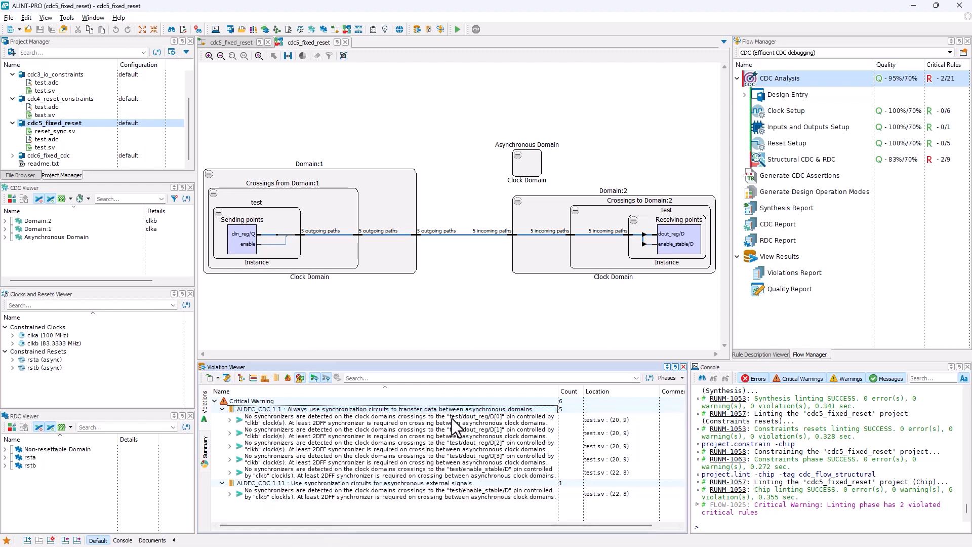
pyautogui.click(466, 470)
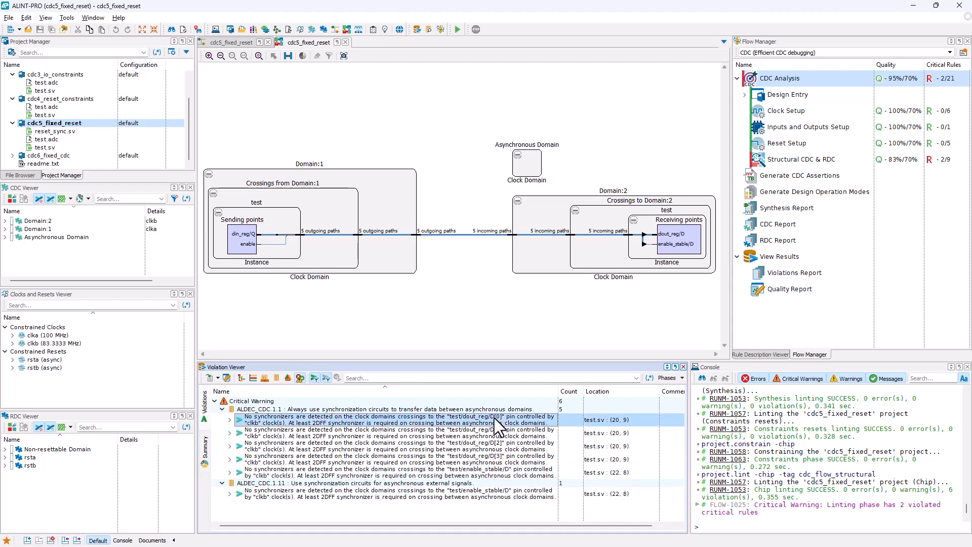
# Show the test/dout_reg/D[0] violation in the RTL schematic and inspect the enable_stable and dout_reg registers
pyautogui.rightClick(433, 415)
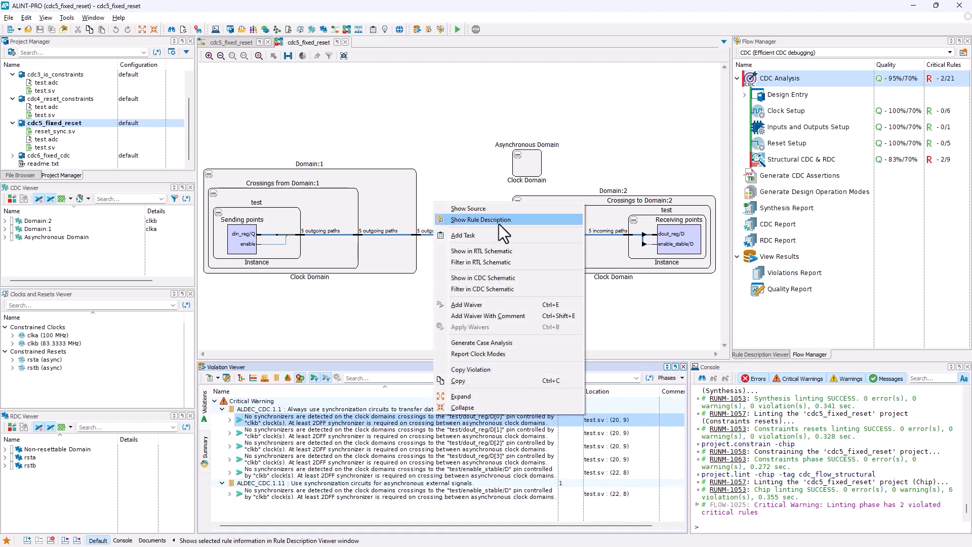
pyautogui.click(494, 249)
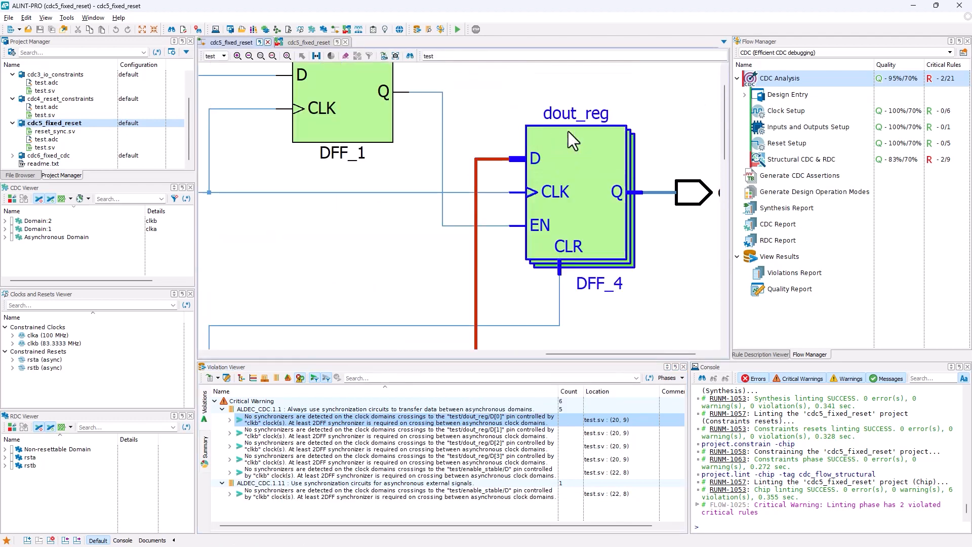
pyautogui.scroll(-3, 568, 132)
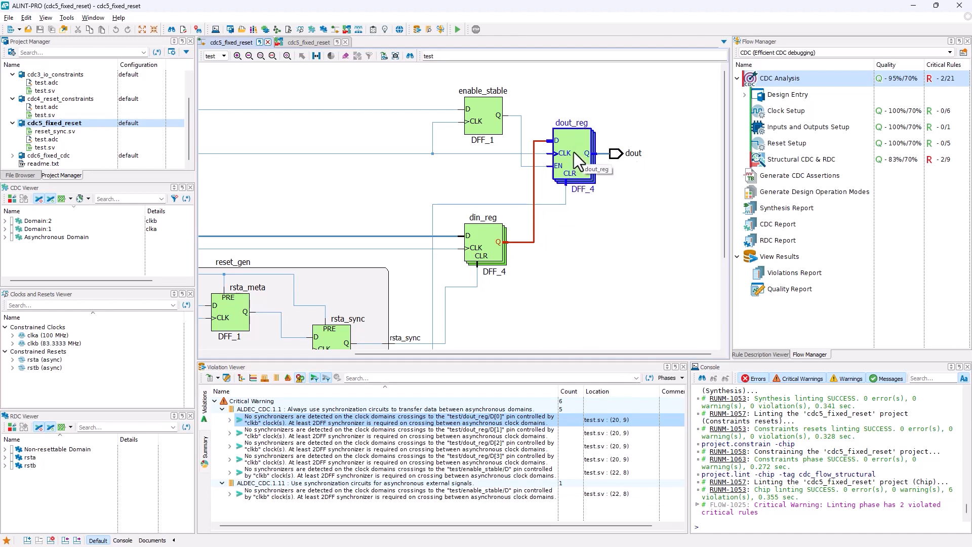
pyautogui.click(488, 107)
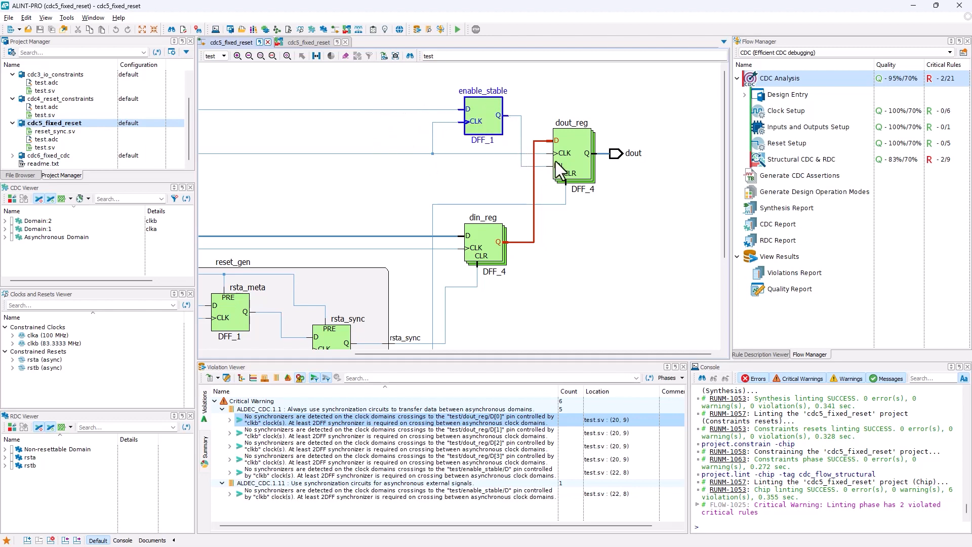
pyautogui.click(574, 146)
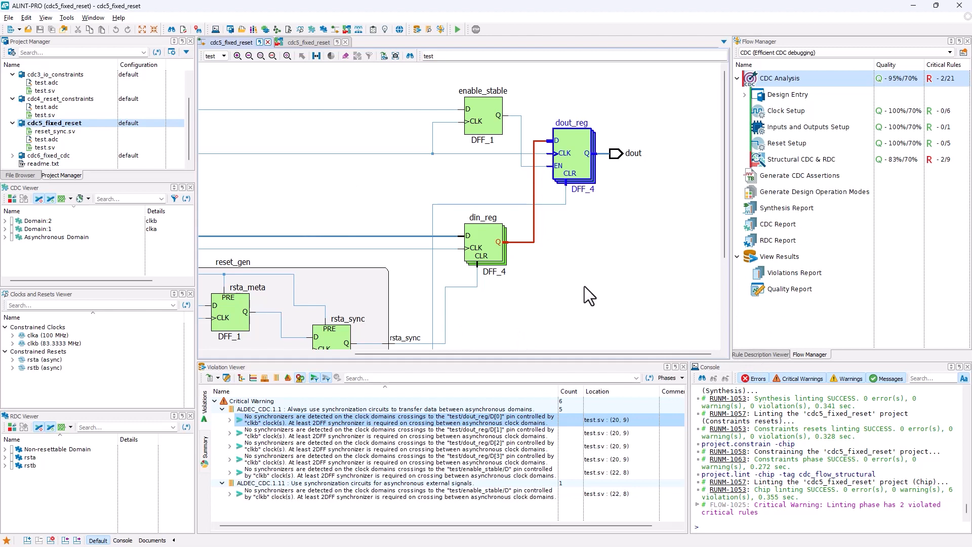
# Open the test.adc constraint files of cdc4_reset_constraints and cdc5_fixed_reset for comparison, and close both
pyautogui.click(294, 42)
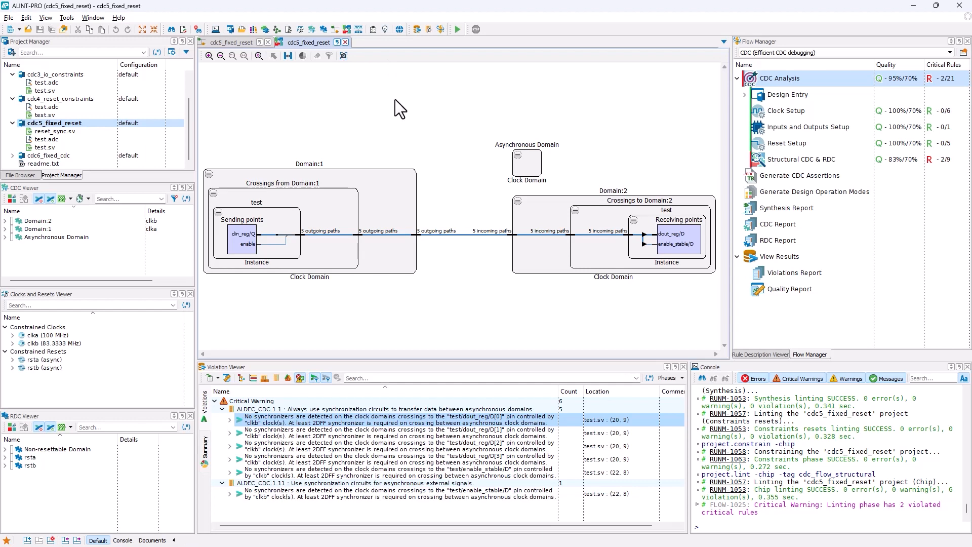
pyautogui.click(69, 150)
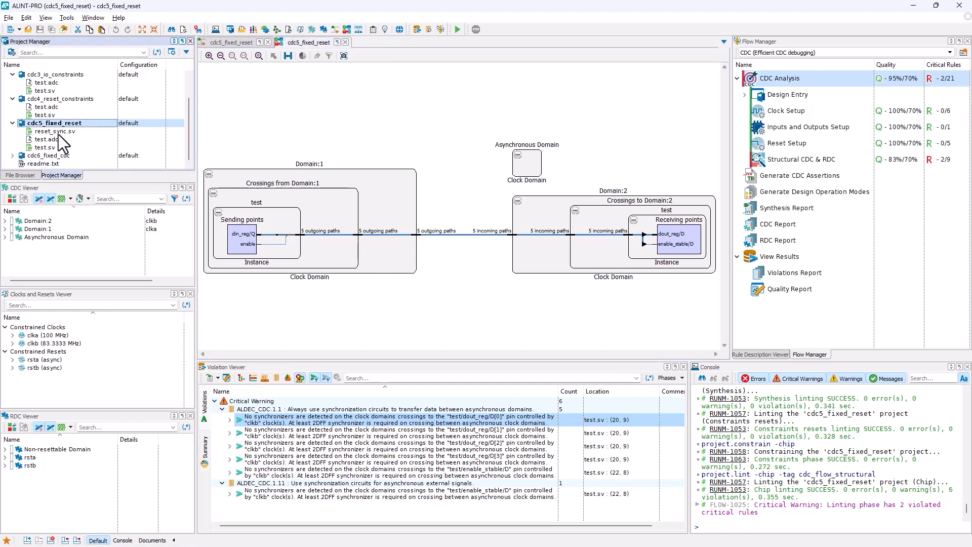
pyautogui.click(220, 46)
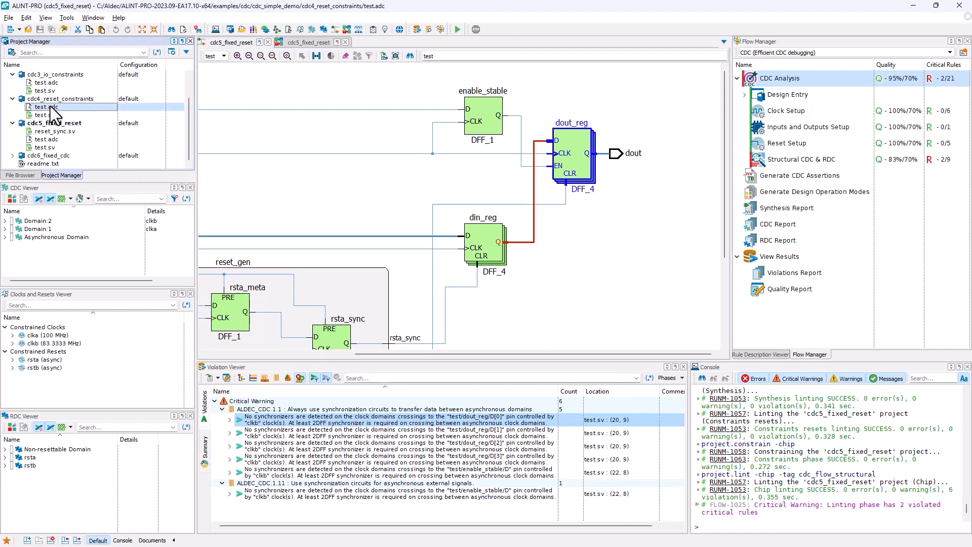
pyautogui.doubleClick(56, 139)
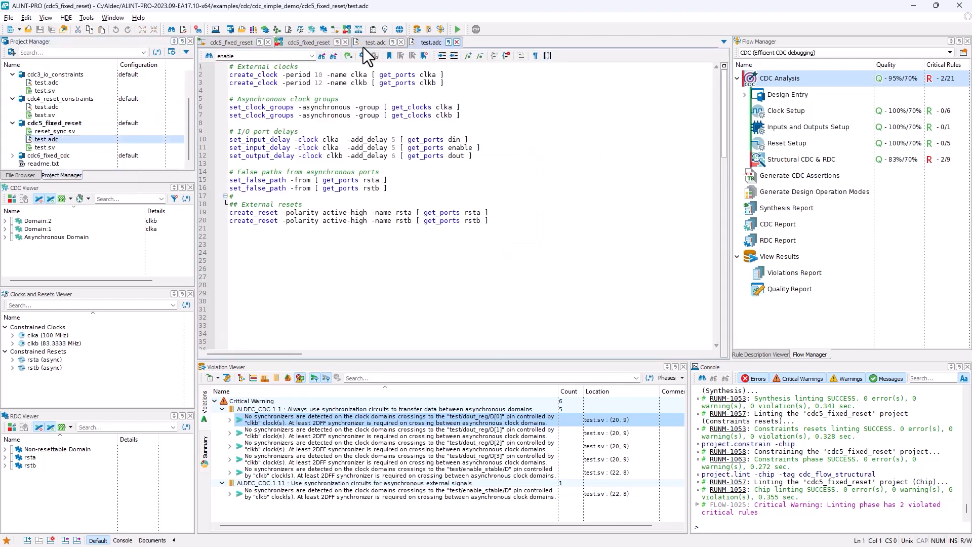
pyautogui.click(402, 42)
pyautogui.click(401, 42)
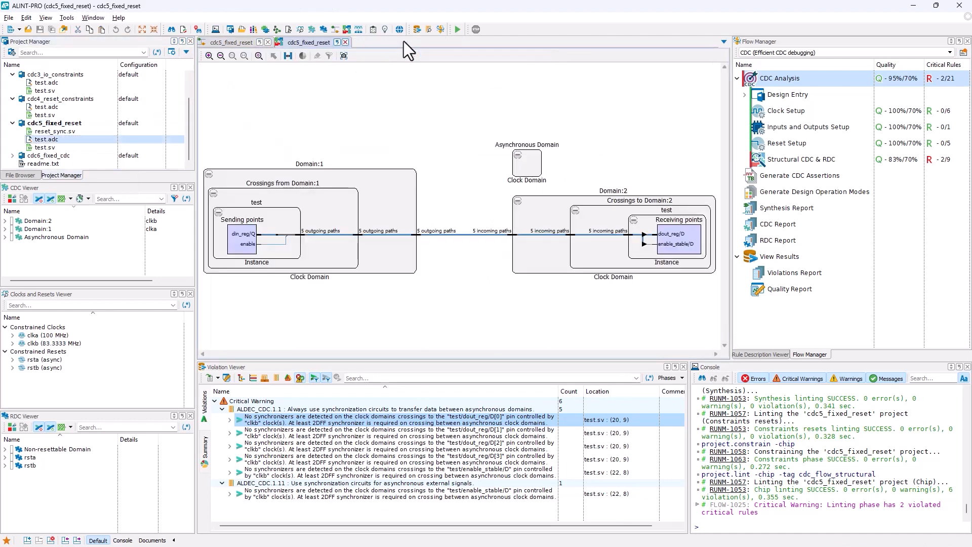
# Open the test.sv source files of cdc4_reset_constraints and cdc5_fixed_reset and compare them
pyautogui.doubleClick(49, 114)
pyautogui.doubleClick(55, 147)
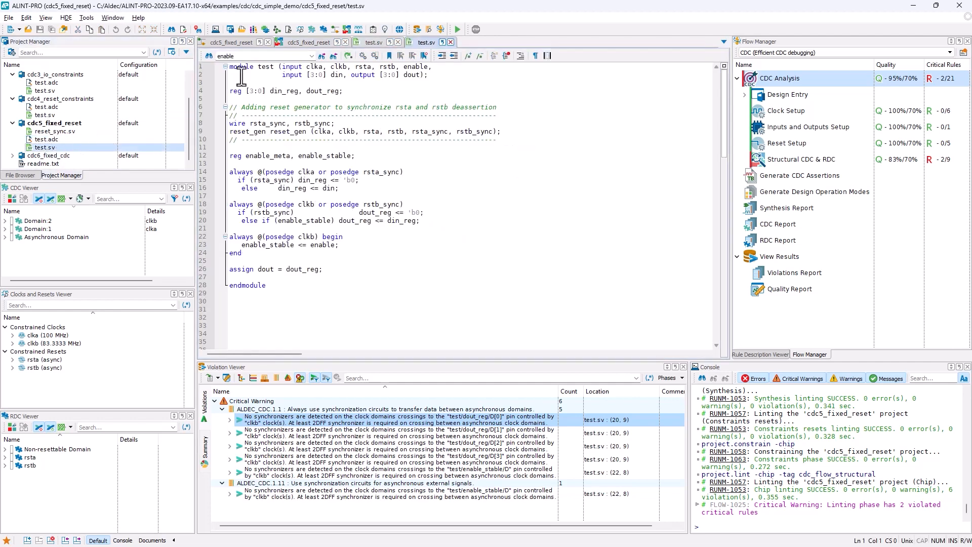
pyautogui.click(363, 44)
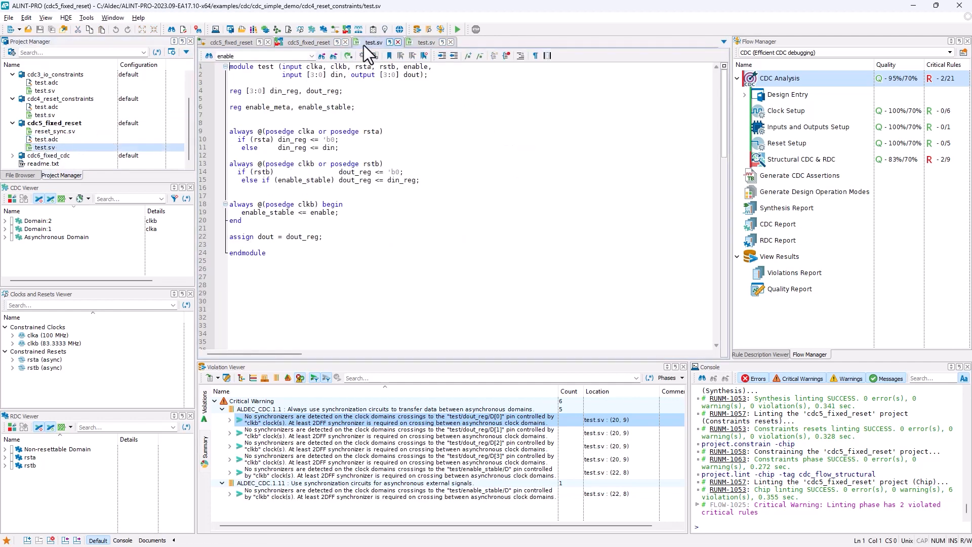
pyautogui.click(427, 42)
# Highlight the reset_gen block on lines 6 to 10 of cdc5_fixed_reset's test.sv and examine where rsta_sync and rstb_sync are used
pyautogui.moveTo(506, 138); pyautogui.dragTo(227, 108)
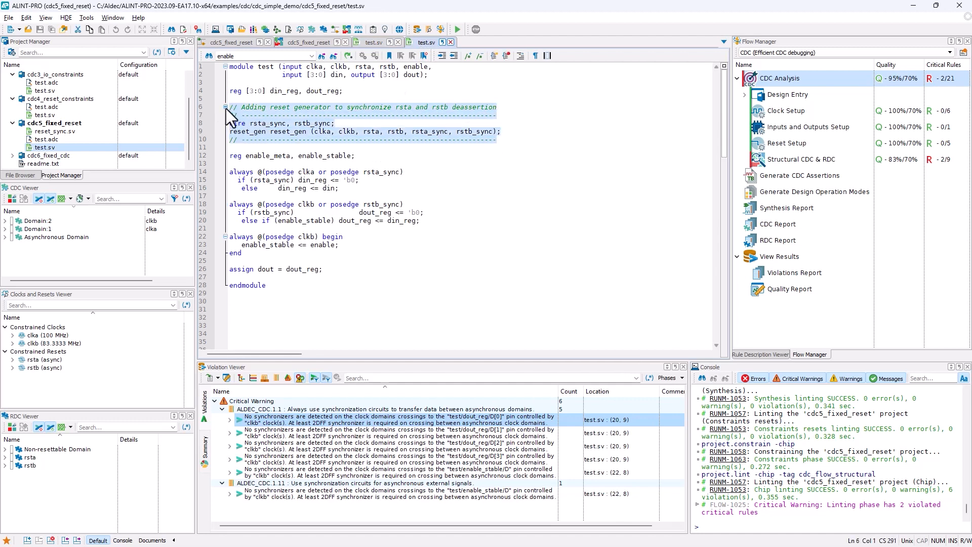
pyautogui.click(374, 132)
pyautogui.click(392, 134)
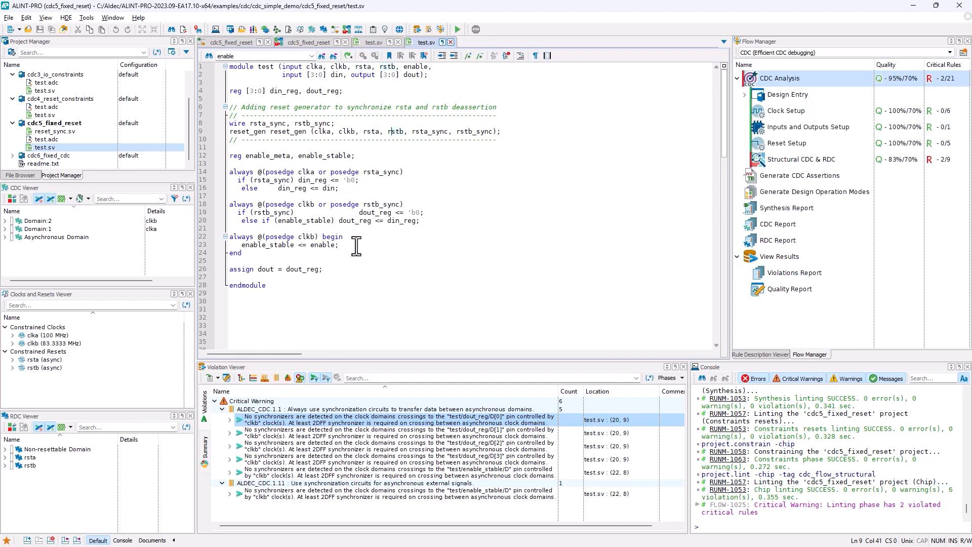
pyautogui.click(380, 172)
pyautogui.click(386, 204)
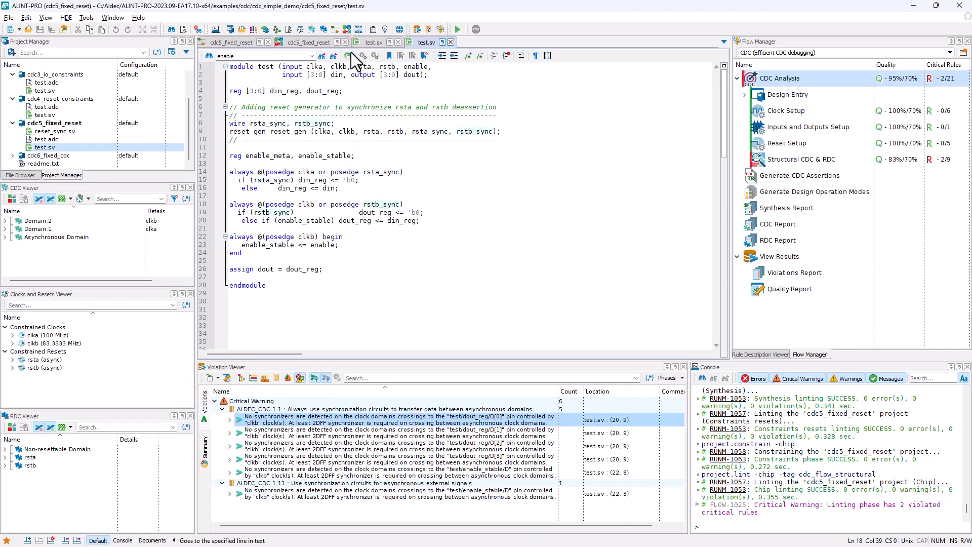
# Return to cdc4_reset_constraints' test.sv for a last comparison and close both test.sv files
pyautogui.click(363, 43)
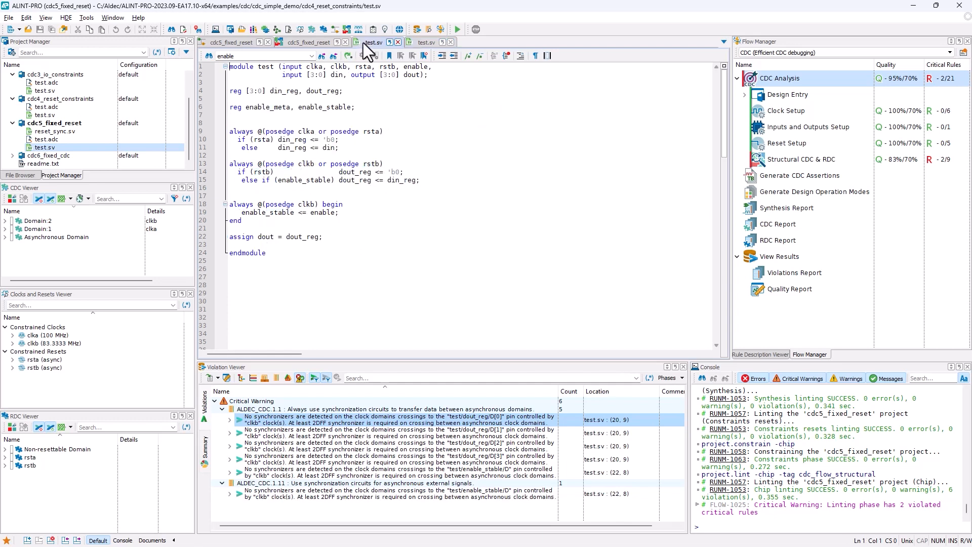
pyautogui.click(399, 42)
pyautogui.click(398, 43)
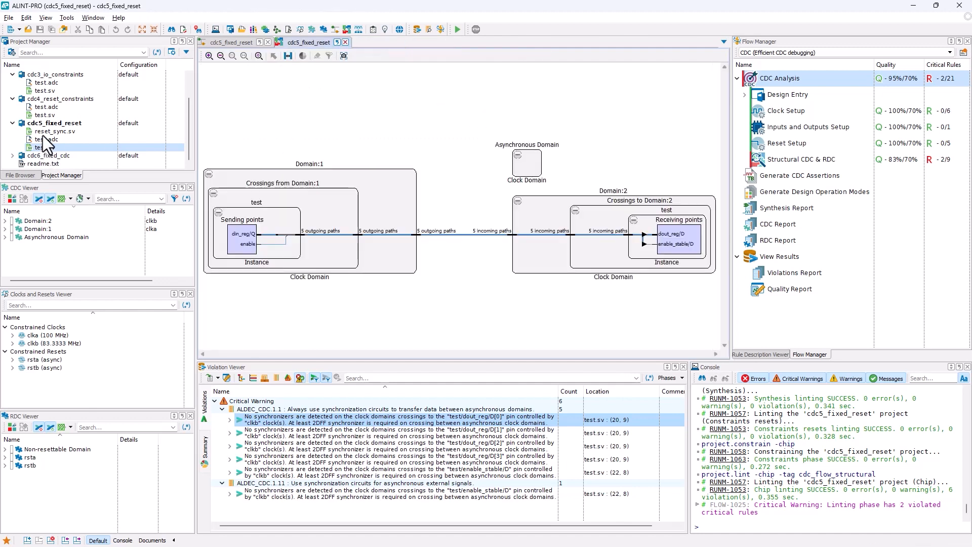
# Open reset_sync.sv of cdc5_fixed_reset and compare its code with the reset_gen block in the RTL schematic
pyautogui.doubleClick(51, 132)
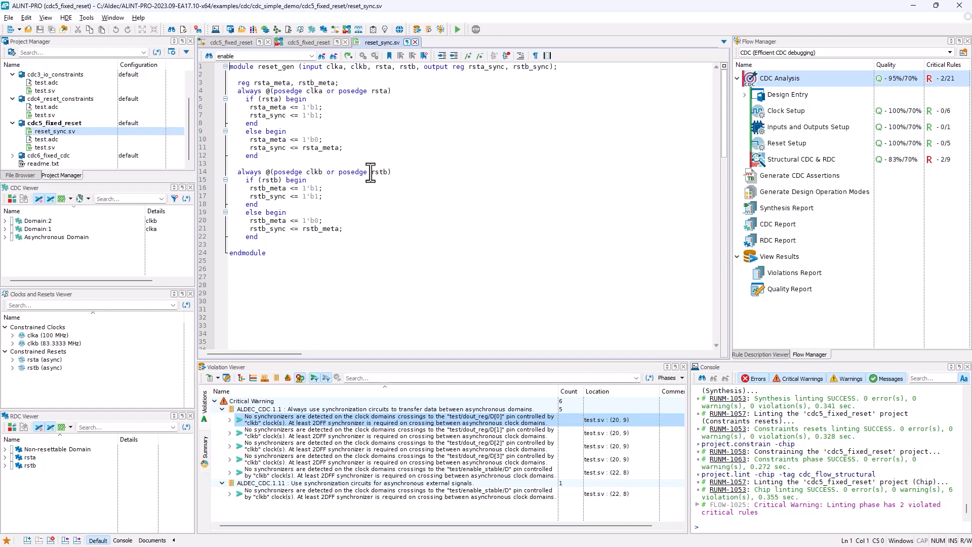
pyautogui.click(231, 44)
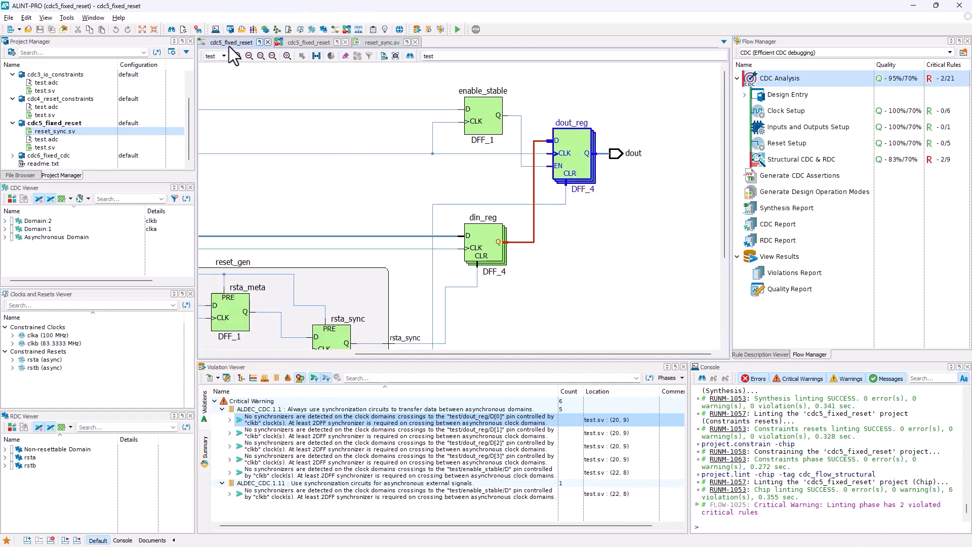
pyautogui.moveTo(400, 355); pyautogui.dragTo(303, 339)
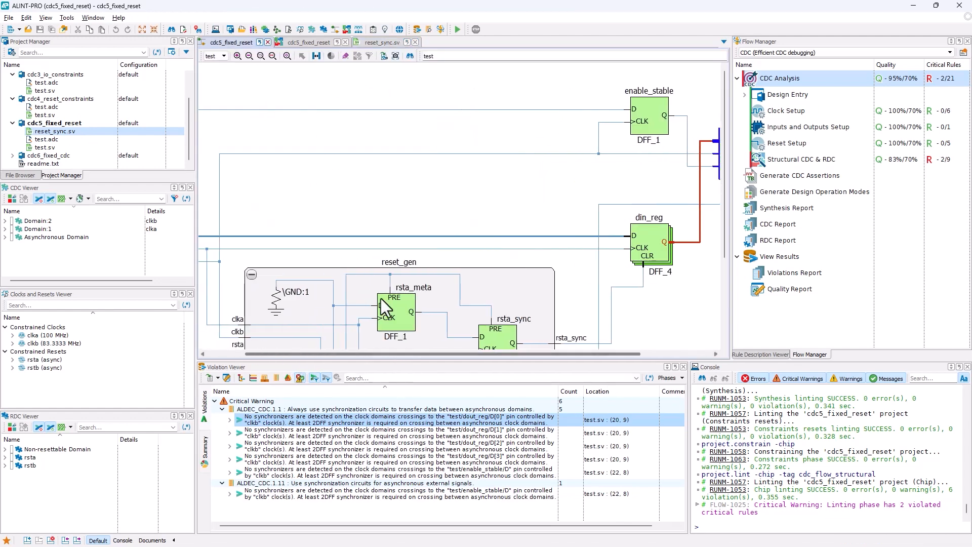
pyautogui.scroll(-4, 360, 199)
pyautogui.click(381, 42)
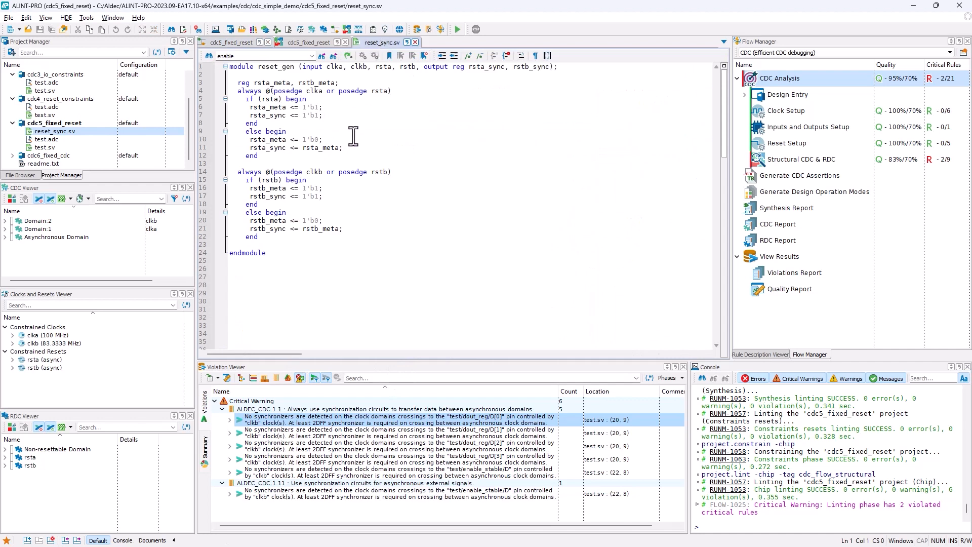
# Highlight the rsta and rstb always blocks in reset_sync.sv in turn, and close the file
pyautogui.moveTo(280, 157); pyautogui.dragTo(234, 96)
pyautogui.moveTo(283, 240); pyautogui.dragTo(216, 175)
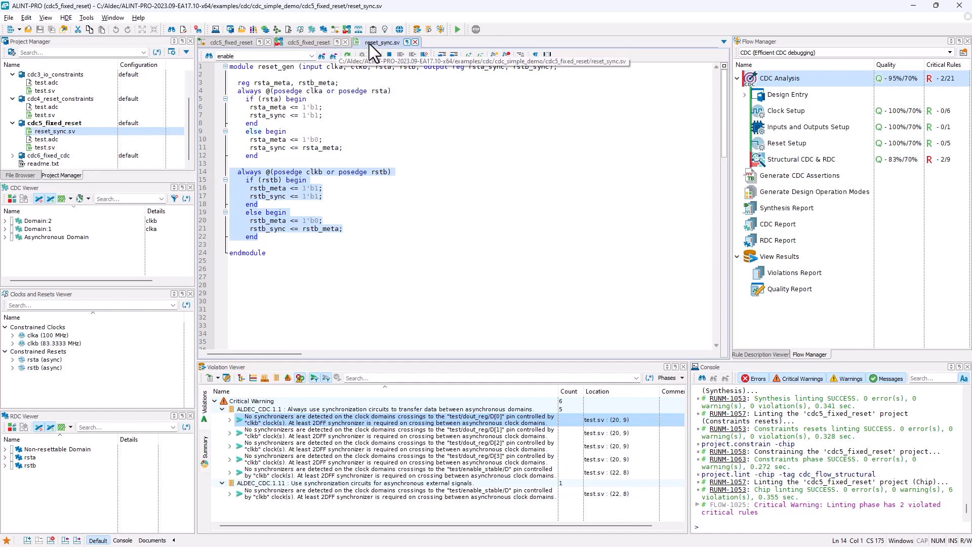
pyautogui.click(414, 42)
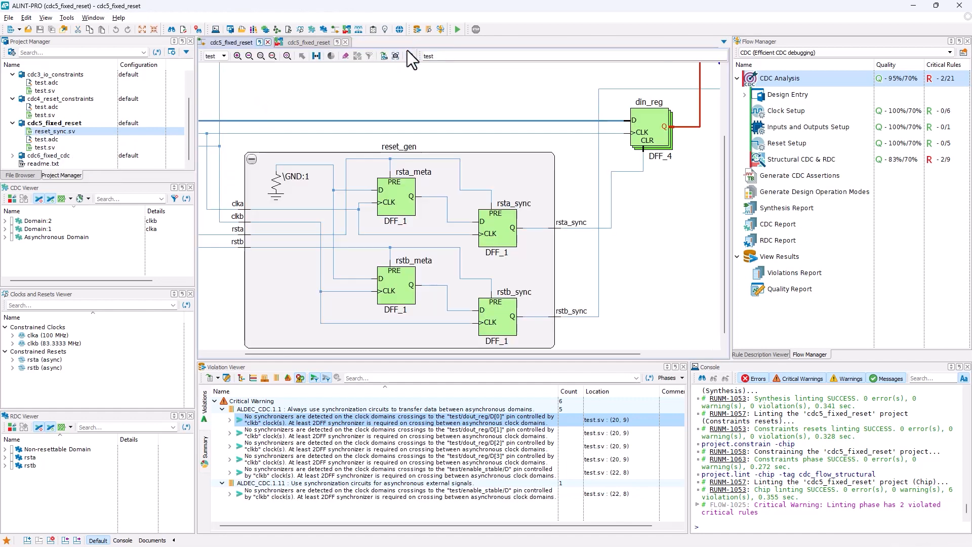
# Fit the whole cdc5_fixed_reset RTL schematic in view and compare it with the project's CDC schematic
pyautogui.click(306, 42)
pyautogui.click(234, 43)
pyautogui.click(287, 55)
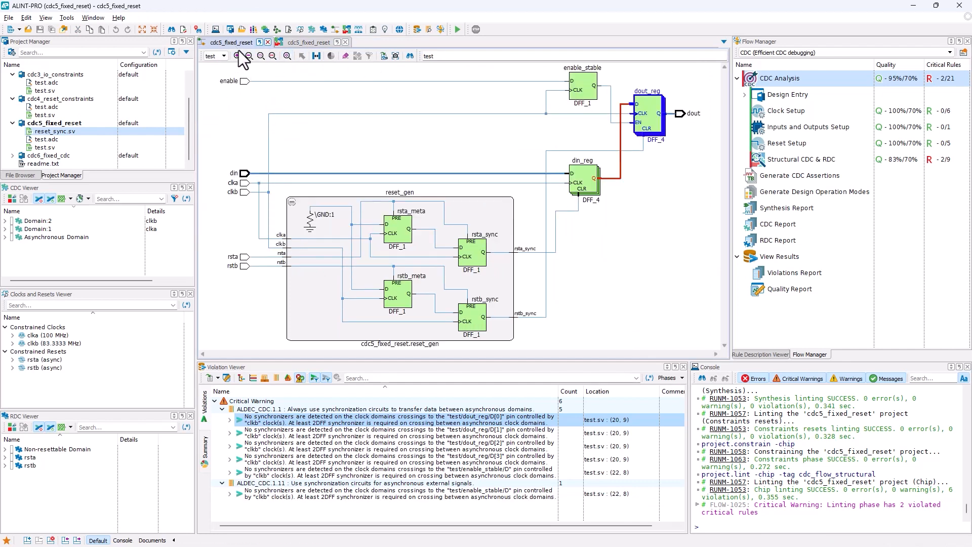
pyautogui.click(302, 42)
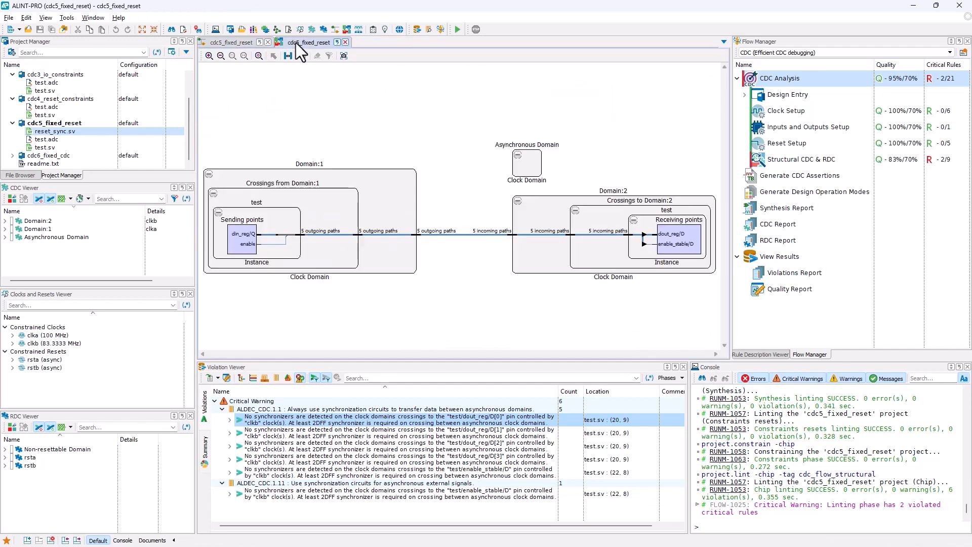
pyautogui.click(239, 43)
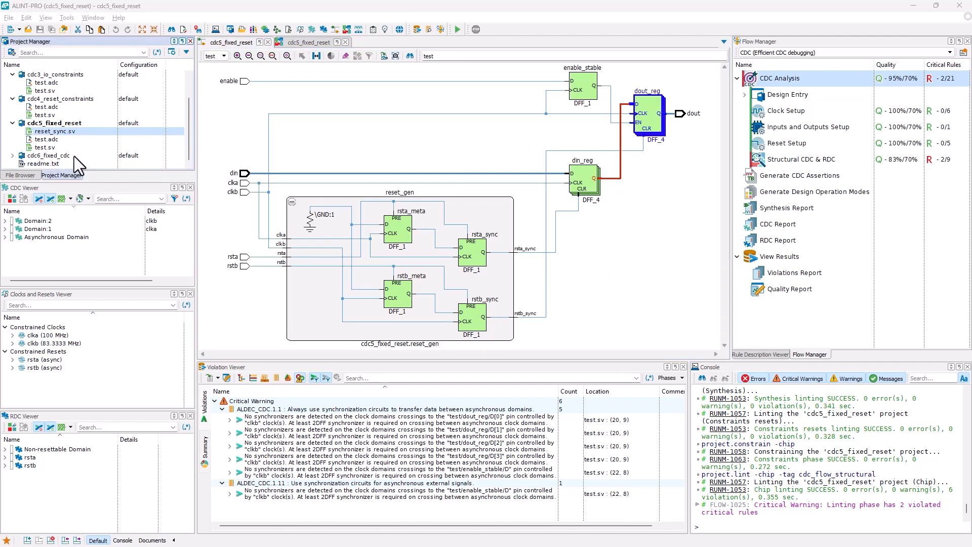
# Set cdc6_fixed_cdc as the active project and run the full CDC Analysis flow on it
pyautogui.click(74, 156)
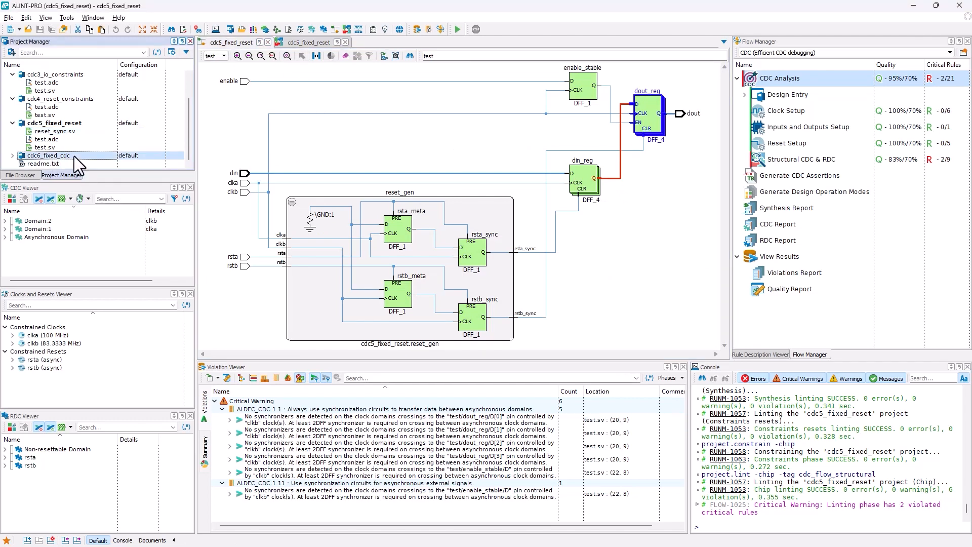
pyautogui.rightClick(73, 156)
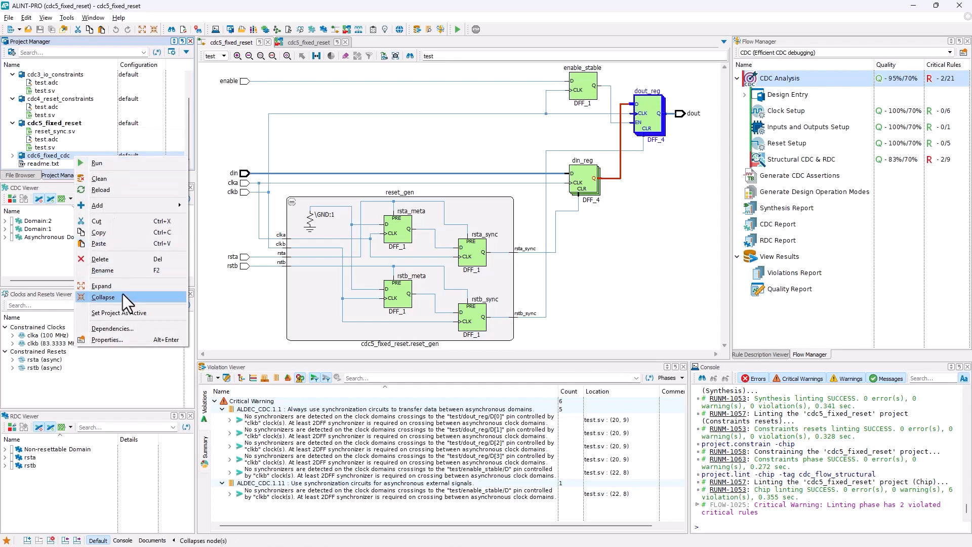
pyautogui.click(120, 311)
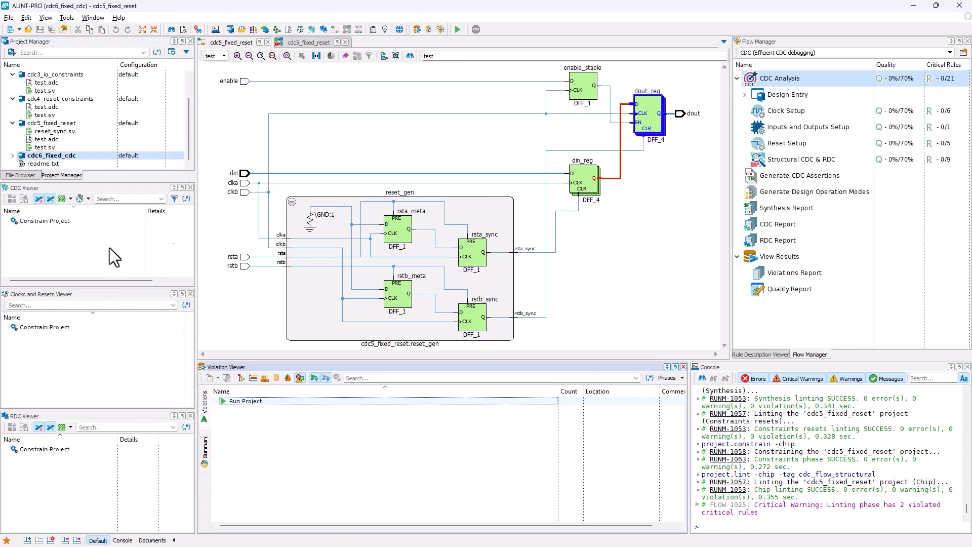
pyautogui.doubleClick(768, 79)
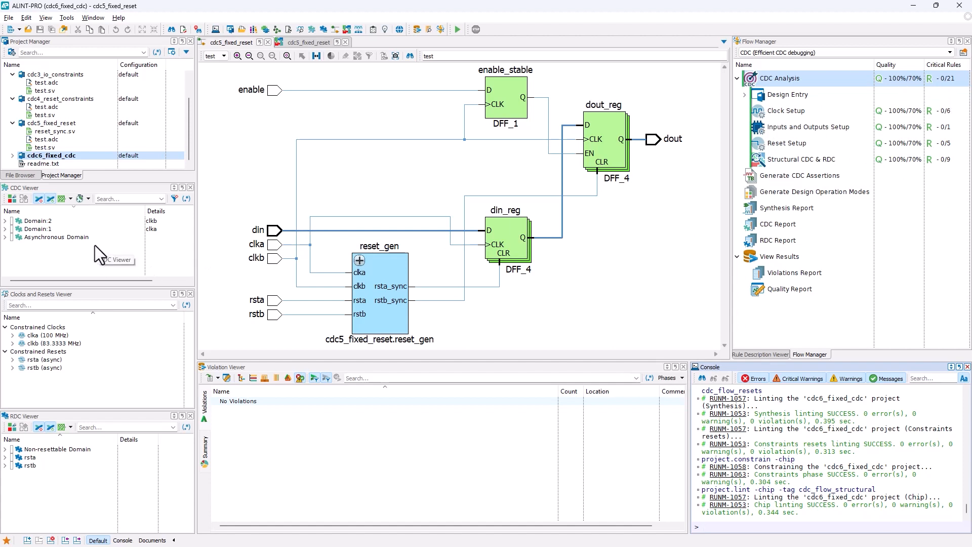
# Compare the test.adc constraint files of cdc5_fixed_reset and cdc6_fixed_cdc, and close both files
pyautogui.click(13, 155)
pyautogui.scroll(-1, 62, 143)
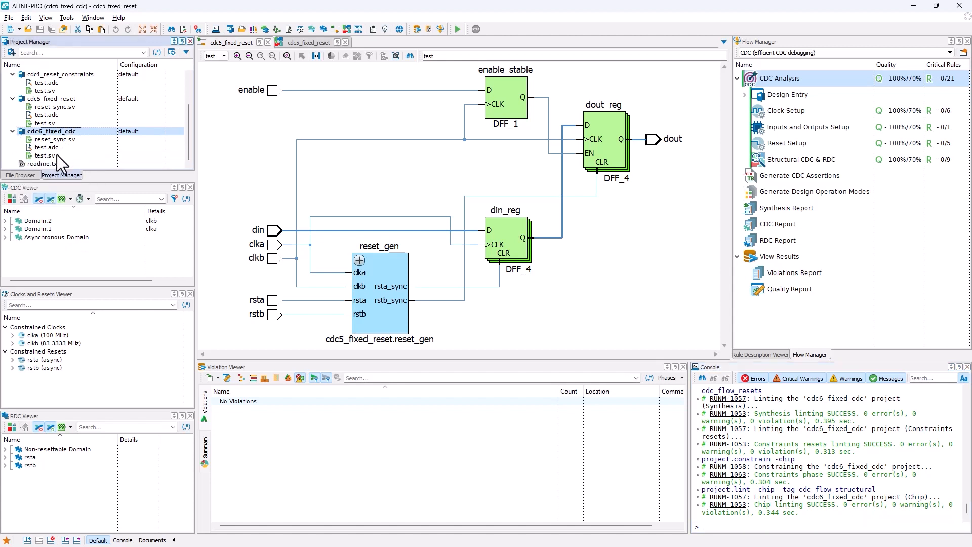
pyautogui.doubleClick(53, 115)
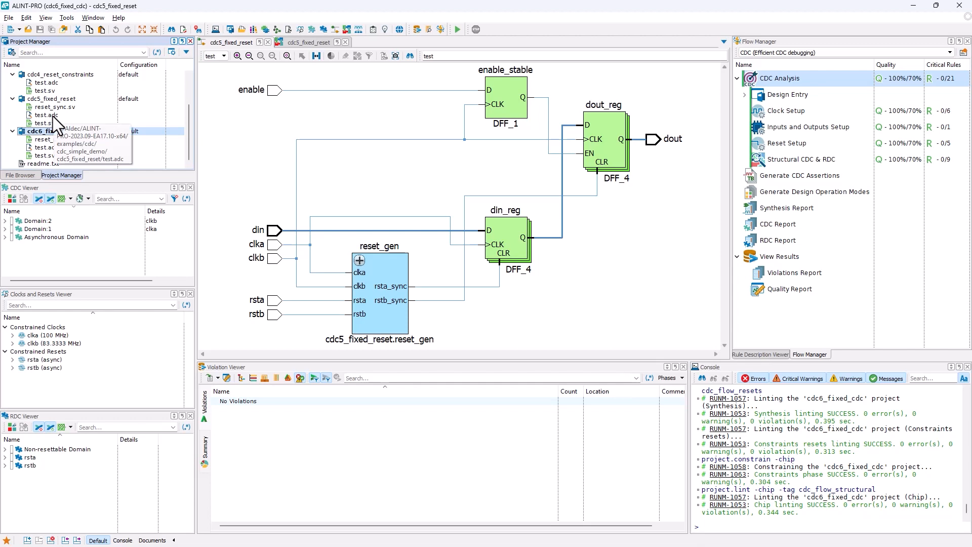
pyautogui.doubleClick(52, 147)
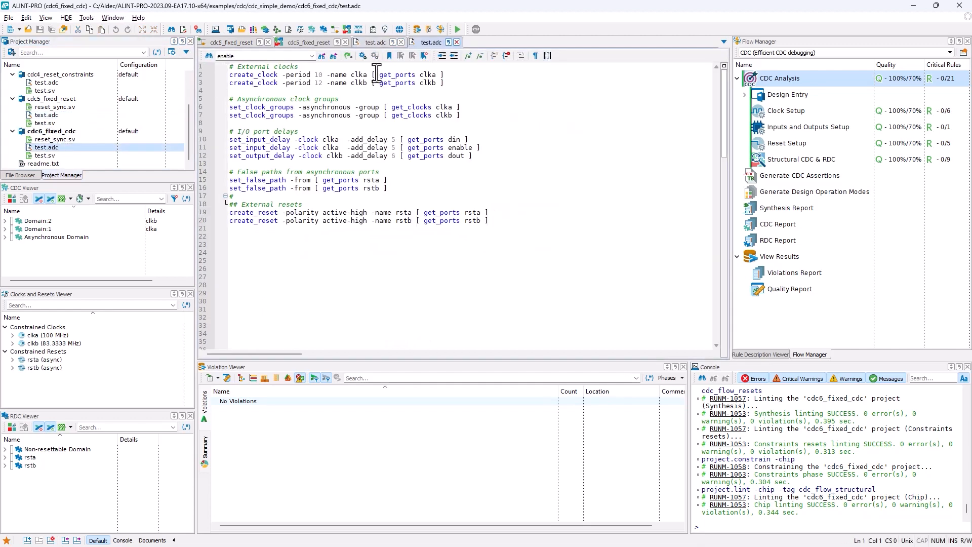
pyautogui.click(370, 44)
pyautogui.click(456, 42)
pyautogui.click(401, 42)
# Compare the reset_sync.sv files of cdc5_fixed_reset and cdc6_fixed_cdc, and close both files
pyautogui.doubleClick(55, 108)
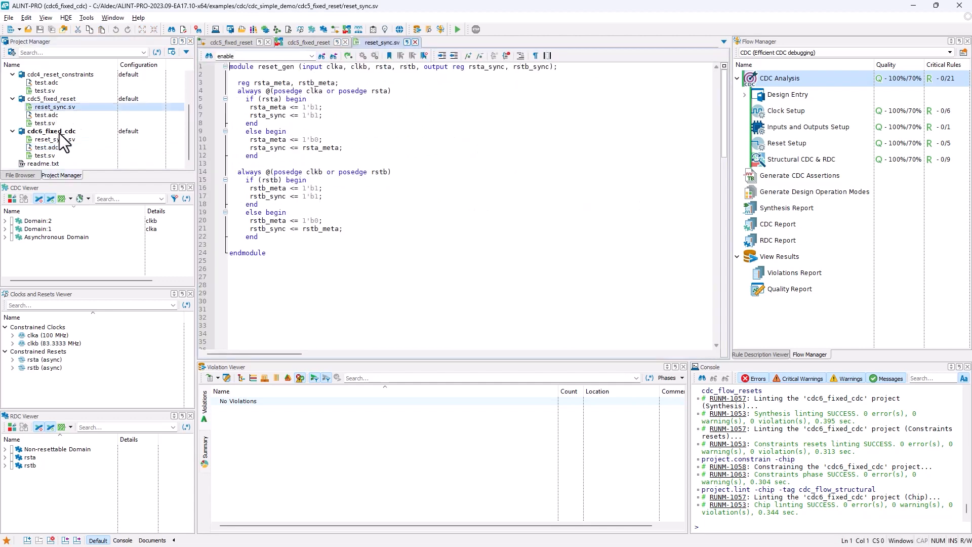
pyautogui.doubleClick(56, 140)
pyautogui.click(392, 44)
pyautogui.click(427, 42)
pyautogui.click(414, 42)
pyautogui.click(413, 41)
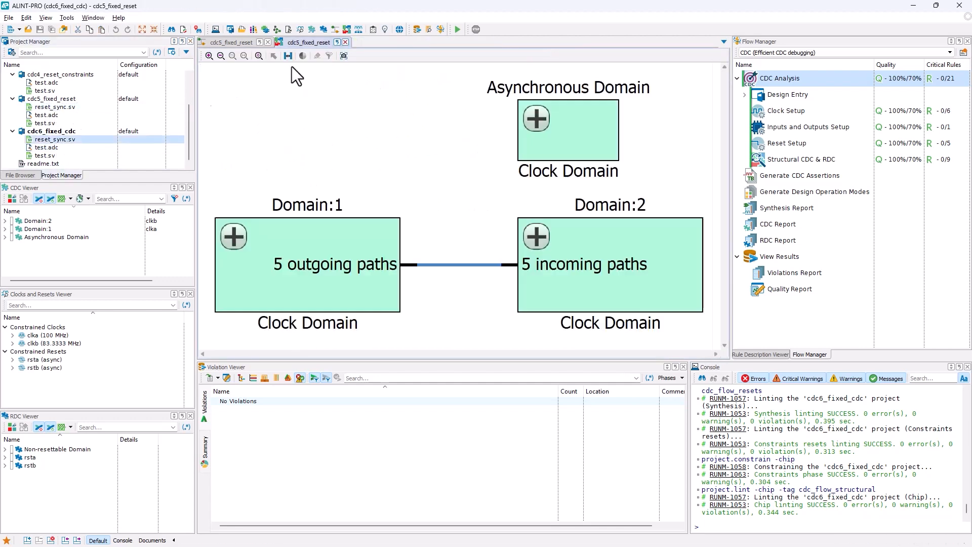
# Open test.sv from both cdc5_fixed_reset and cdc6_fixed_cdc and compare their code
pyautogui.doubleClick(49, 124)
pyautogui.doubleClick(52, 154)
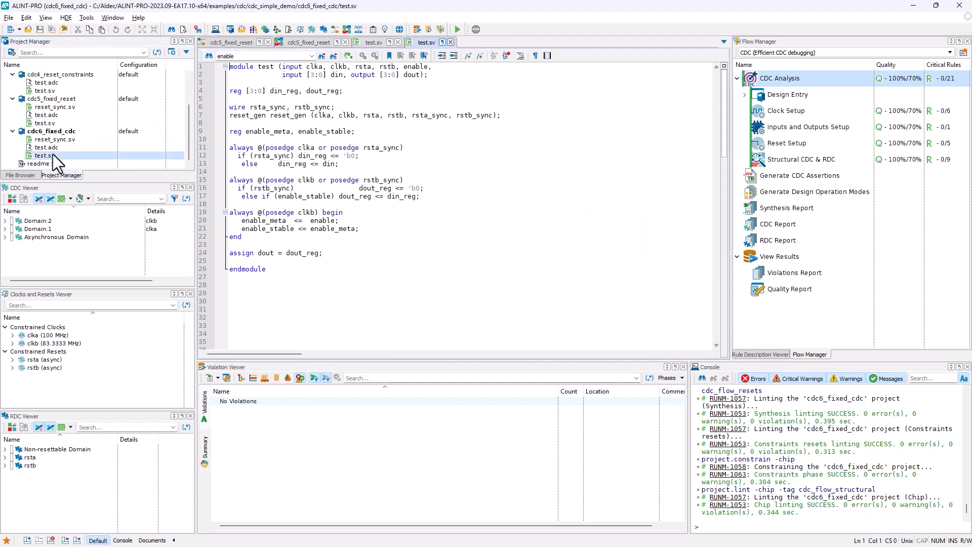
pyautogui.click(368, 42)
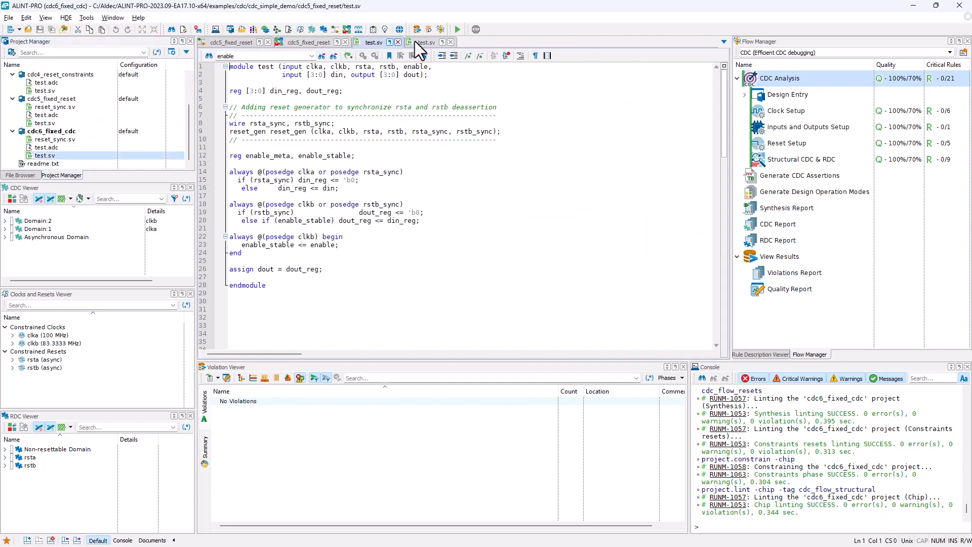
pyautogui.click(415, 42)
pyautogui.click(376, 39)
pyautogui.click(412, 41)
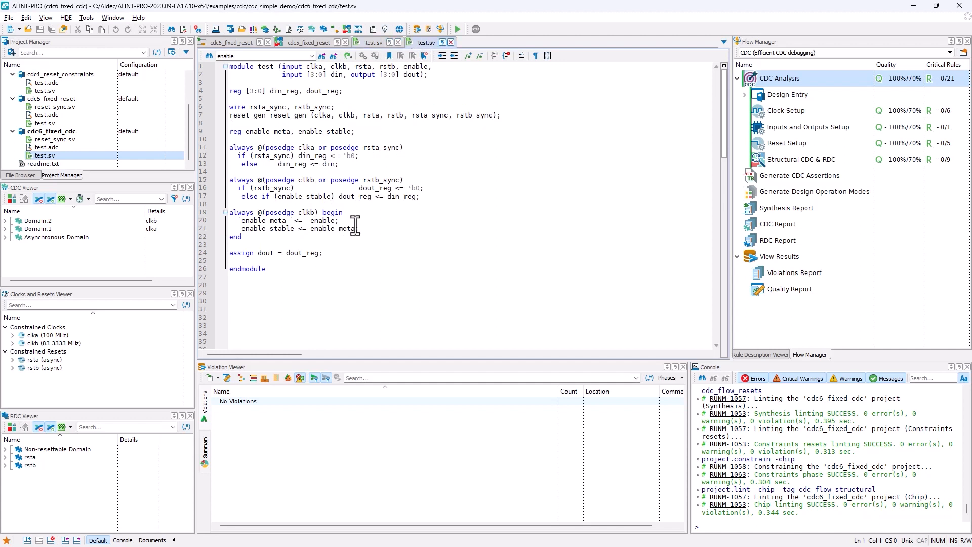
# Highlight the always @(posedge clkb) block that assigns enable_stable in both test.sv files for comparison
pyautogui.moveTo(325, 241); pyautogui.dragTo(213, 211)
pyautogui.click(371, 41)
pyautogui.click(259, 253)
pyautogui.moveTo(259, 253); pyautogui.dragTo(229, 237)
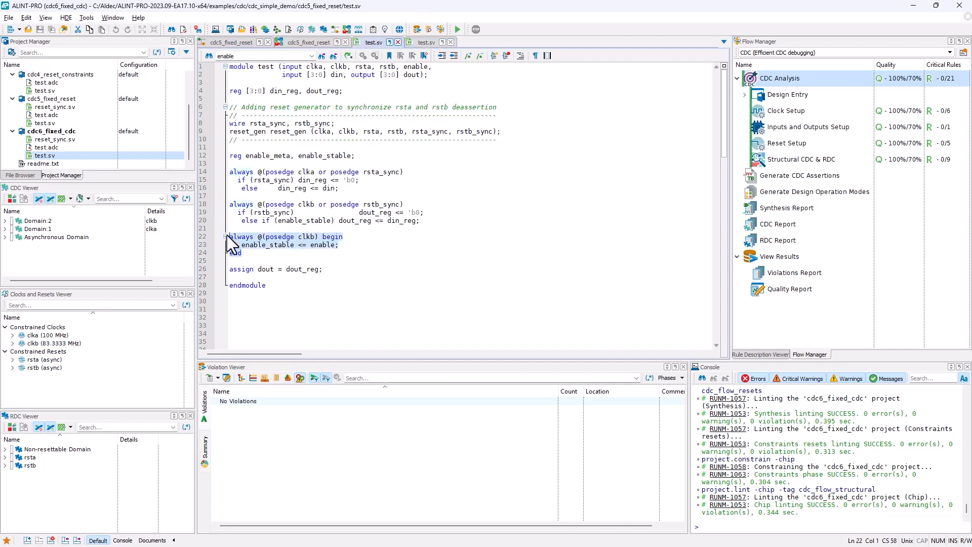
pyautogui.click(426, 42)
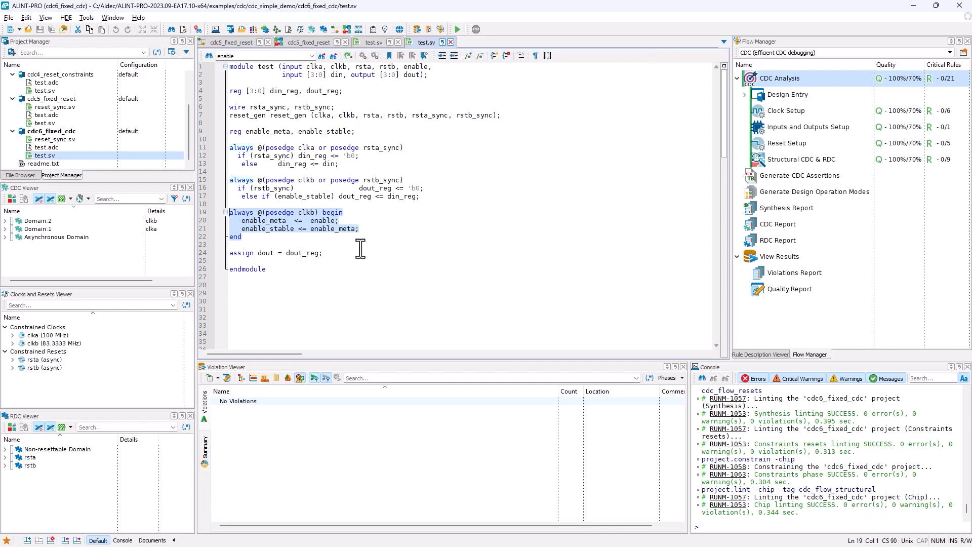
# Open the RTL schematic of cdc6_fixed_cdc beside the cdc5_fixed_reset one and compare the two
pyautogui.click(231, 43)
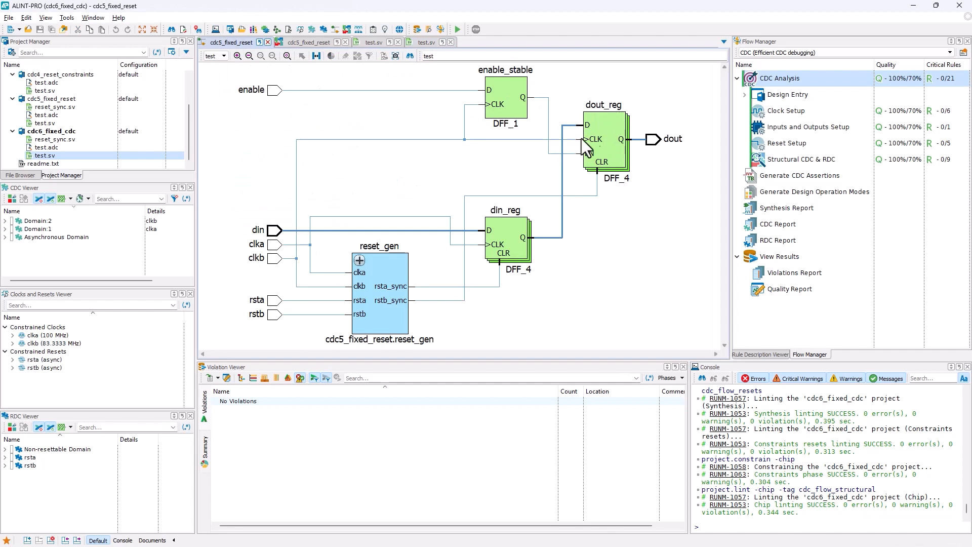
pyautogui.click(53, 132)
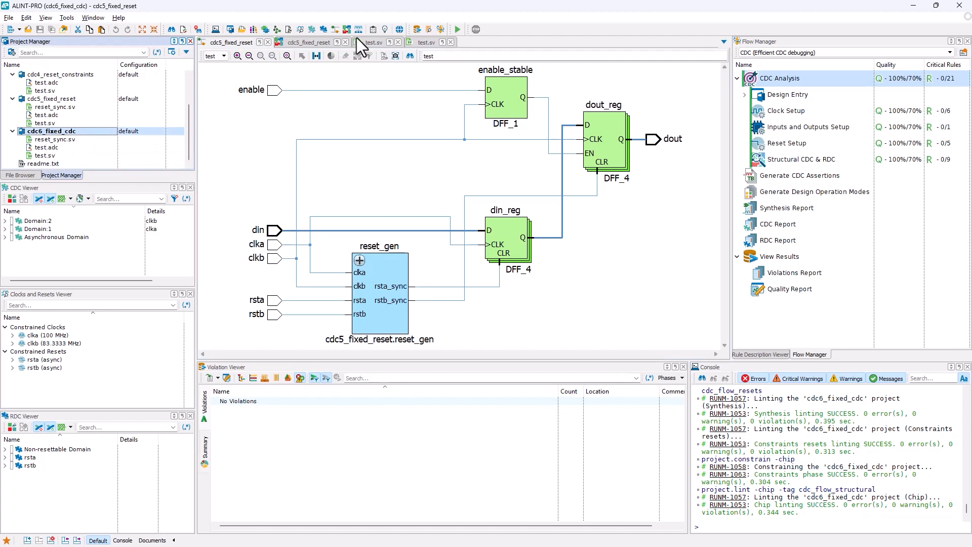
pyautogui.click(337, 30)
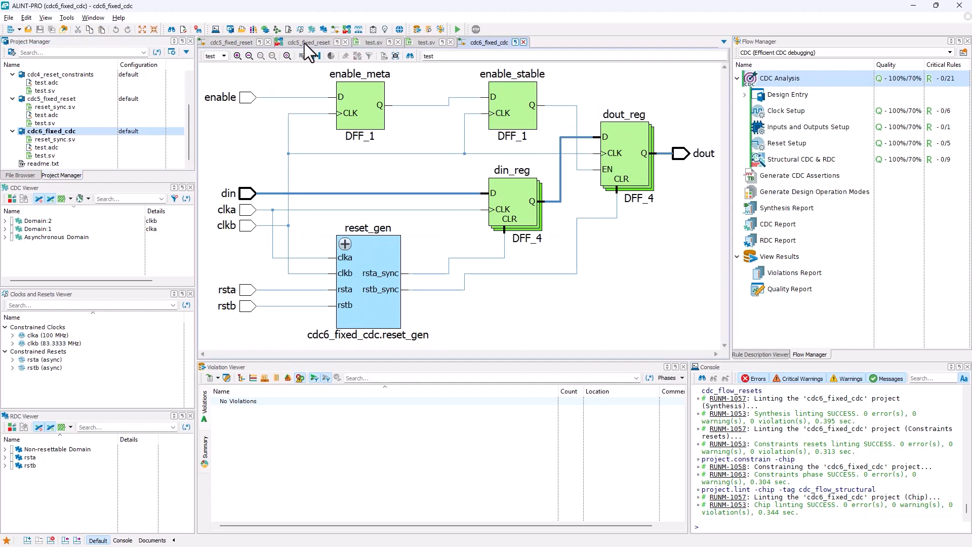
pyautogui.moveTo(226, 45); pyautogui.dragTo(445, 44)
pyautogui.click(469, 42)
pyautogui.click(408, 45)
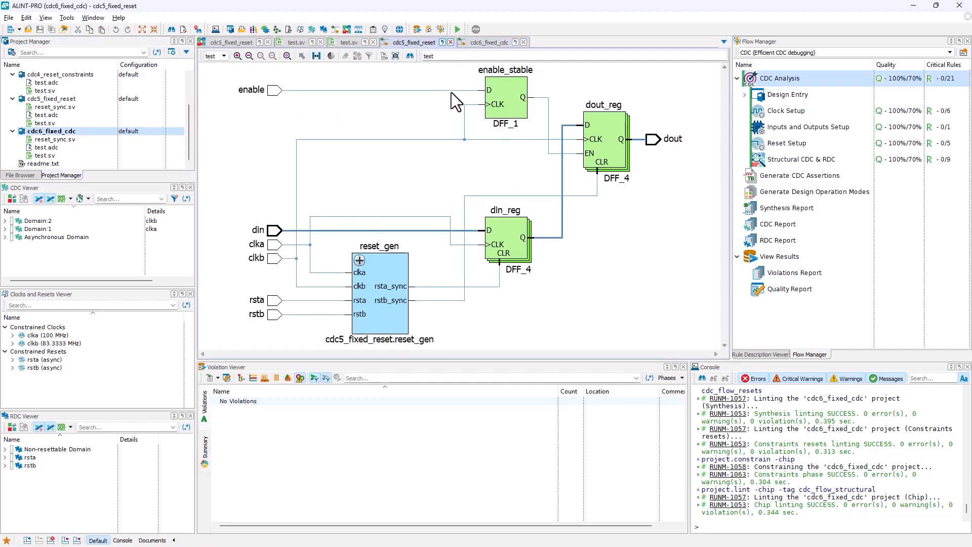
pyautogui.click(467, 45)
# Trace the enable path in the cdc6_fixed_cdc RTL schematic through enable_meta and enable_stable to dout_reg, including the clkb net
pyautogui.click(370, 99)
pyautogui.click(499, 89)
pyautogui.click(290, 97)
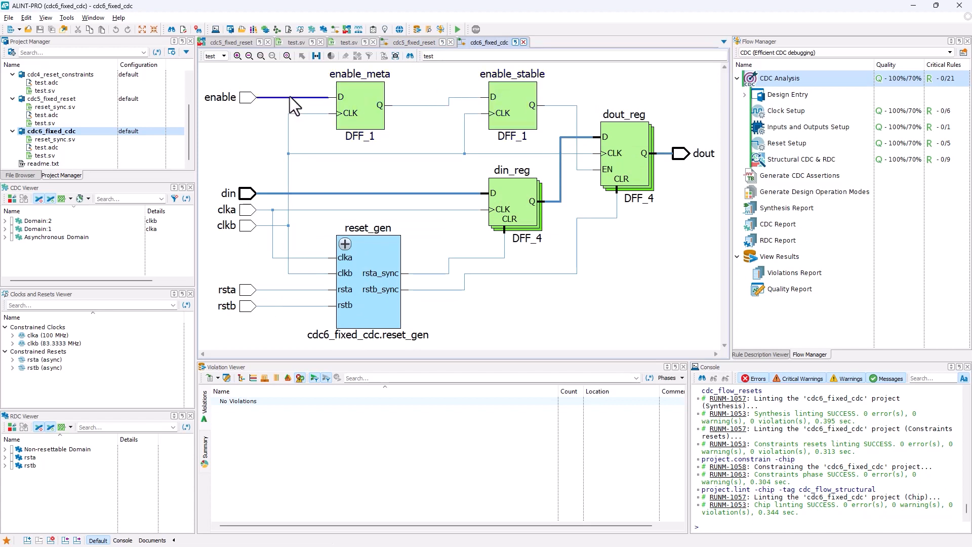
pyautogui.click(322, 114)
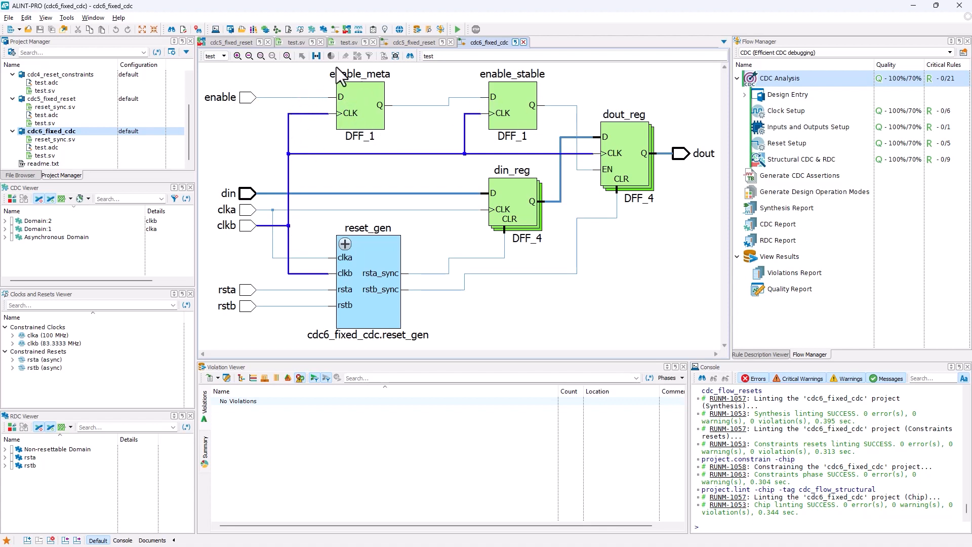
pyautogui.click(556, 105)
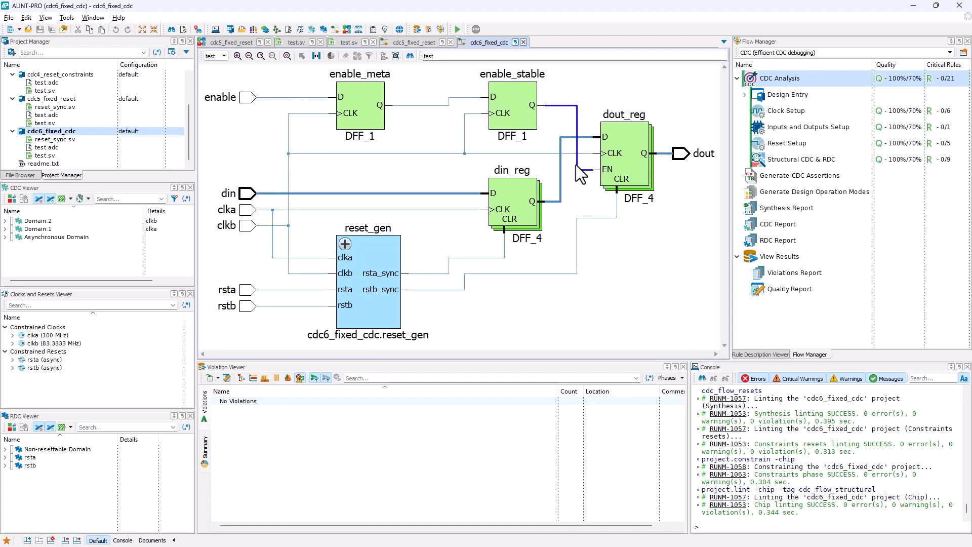
pyautogui.click(621, 142)
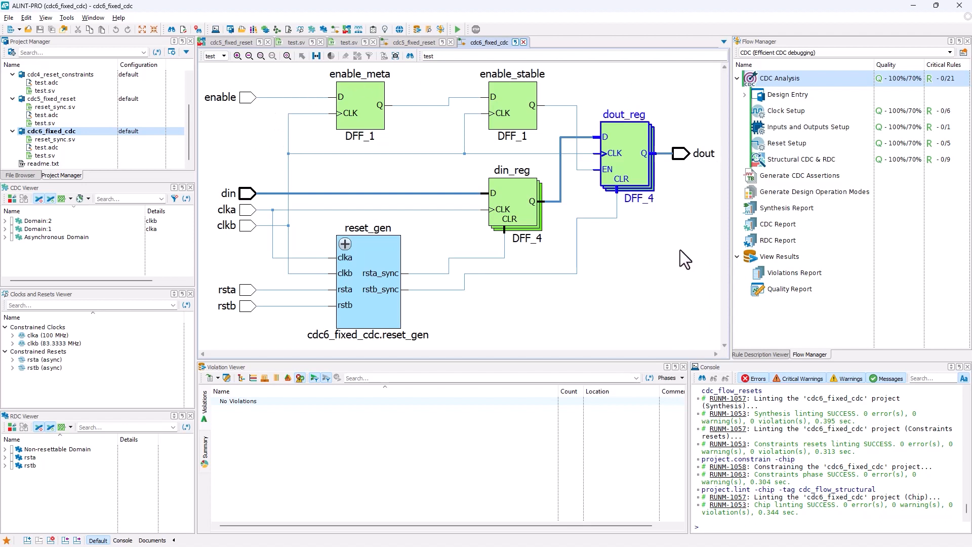
# Examine the data crossing from din_reg to dout_reg and the enable_meta and enable_stable flip-flops by highlighting each in turn
pyautogui.click(532, 202)
pyautogui.click(623, 146)
pyautogui.click(509, 184)
pyautogui.click(623, 141)
pyautogui.click(358, 98)
pyautogui.click(500, 92)
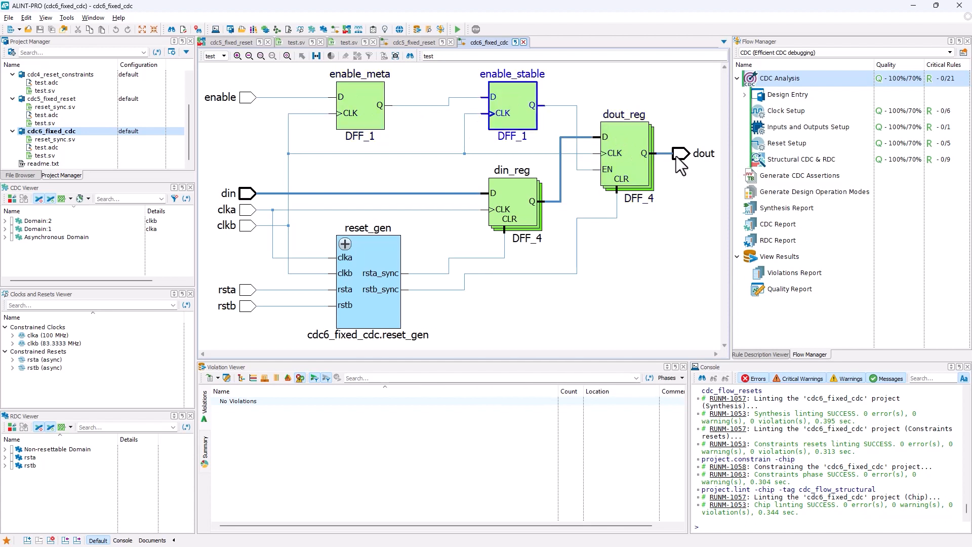
pyautogui.click(629, 142)
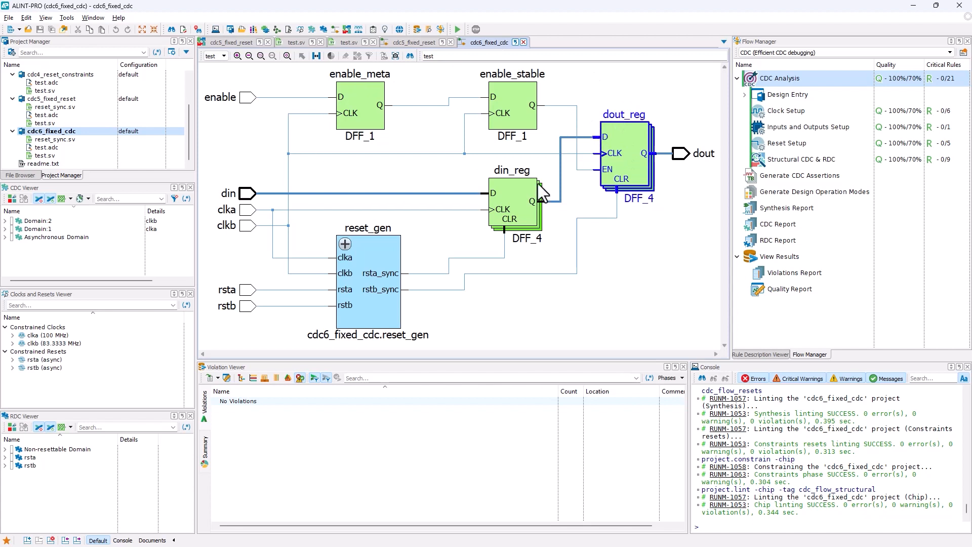
pyautogui.click(523, 193)
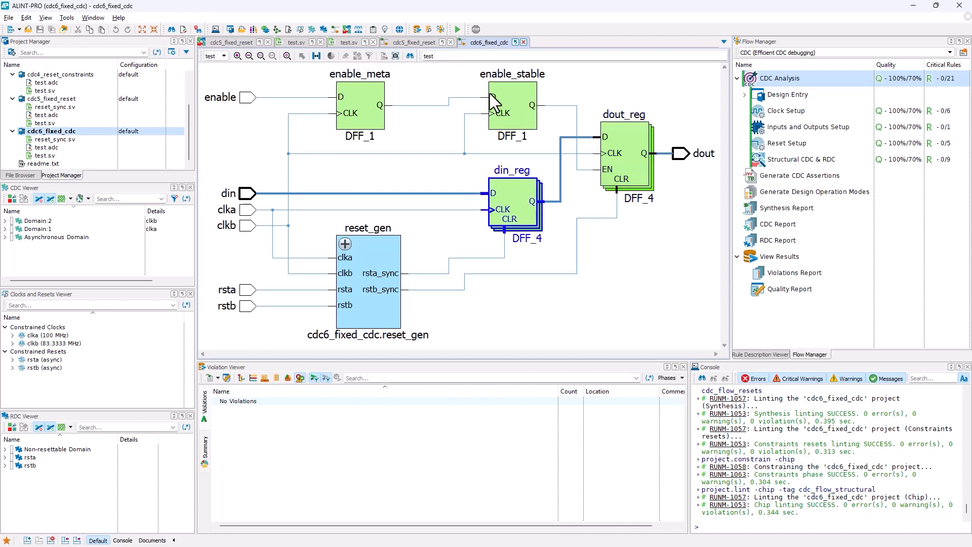
# Open the CDC schematic of cdc6_fixed_cdc and place it beside the cdc5_fixed_reset CDC schematic
pyautogui.click(225, 43)
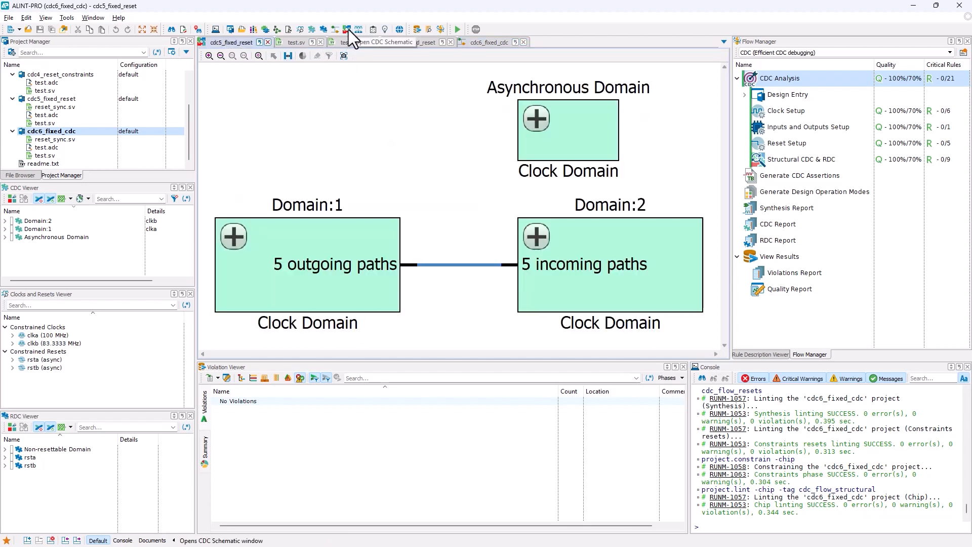
pyautogui.click(348, 29)
pyautogui.moveTo(548, 46); pyautogui.dragTo(283, 44)
pyautogui.click(232, 42)
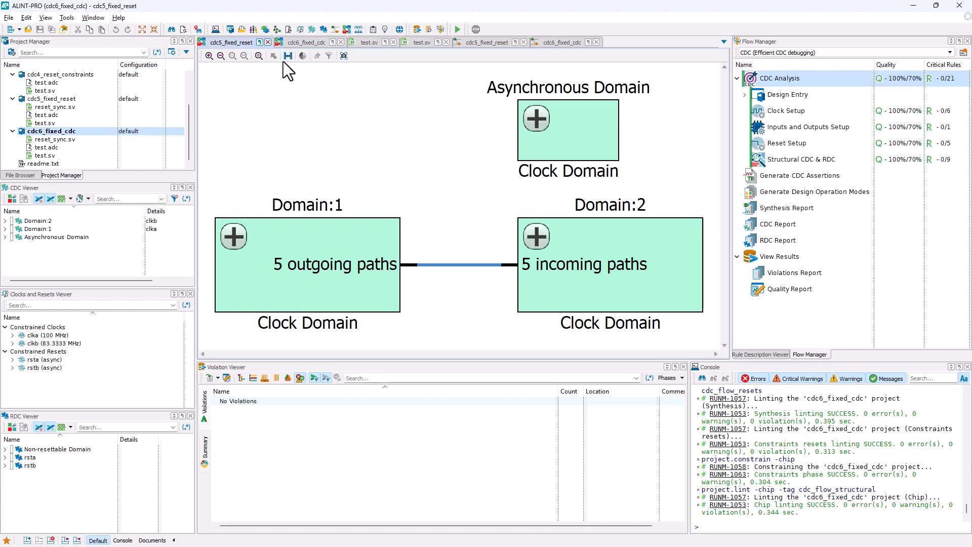
# Expand the Domain:2 crossings and the Domain:1 sending points in the cdc5_fixed_reset CDC schematic
pyautogui.click(221, 57)
pyautogui.click(221, 57)
pyautogui.scroll(5, 435, 210)
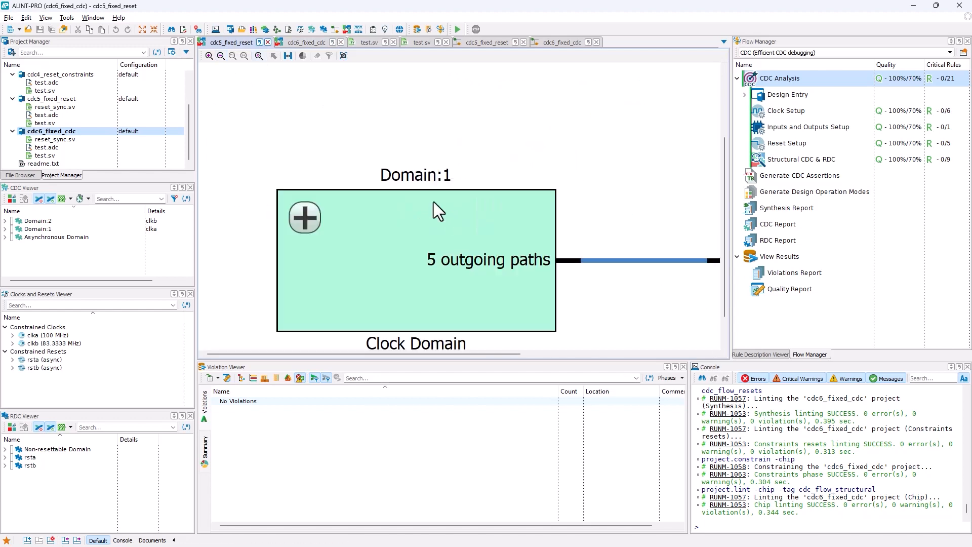
pyautogui.click(258, 57)
pyautogui.click(221, 56)
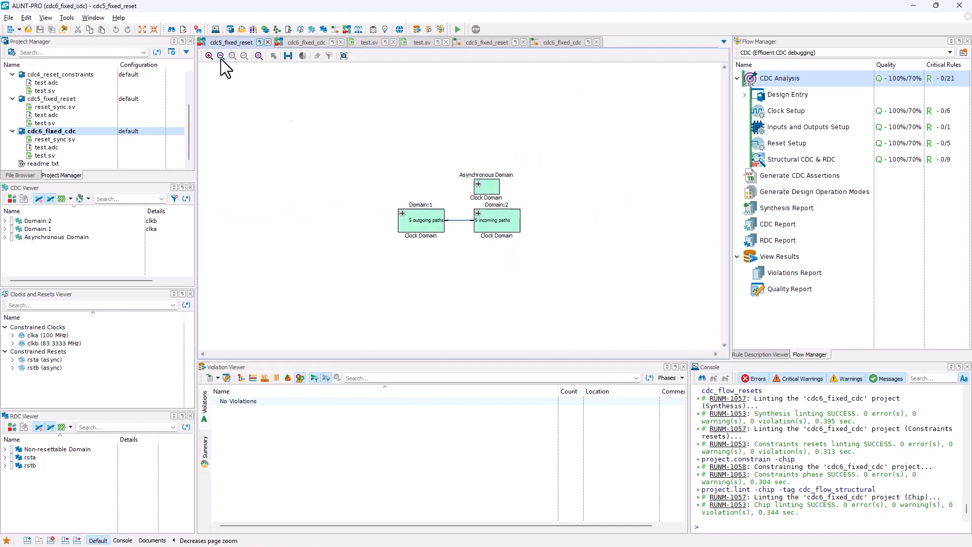
pyautogui.doubleClick(486, 218)
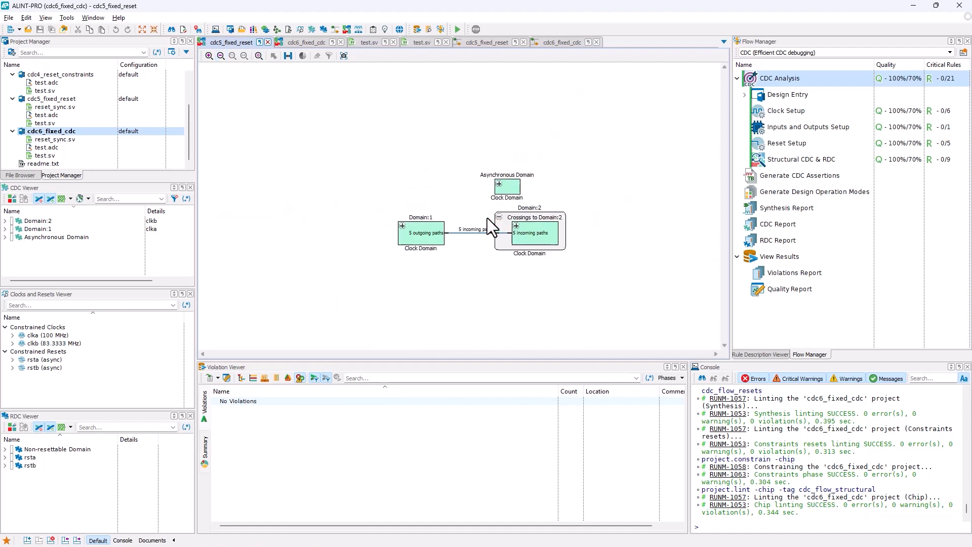
pyautogui.click(515, 225)
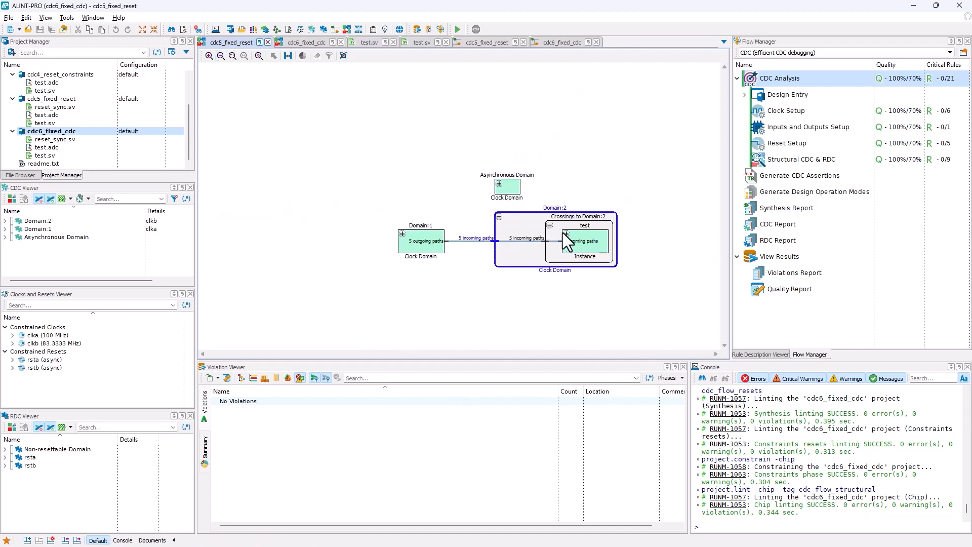
pyautogui.click(401, 240)
pyautogui.click(414, 237)
pyautogui.click(411, 238)
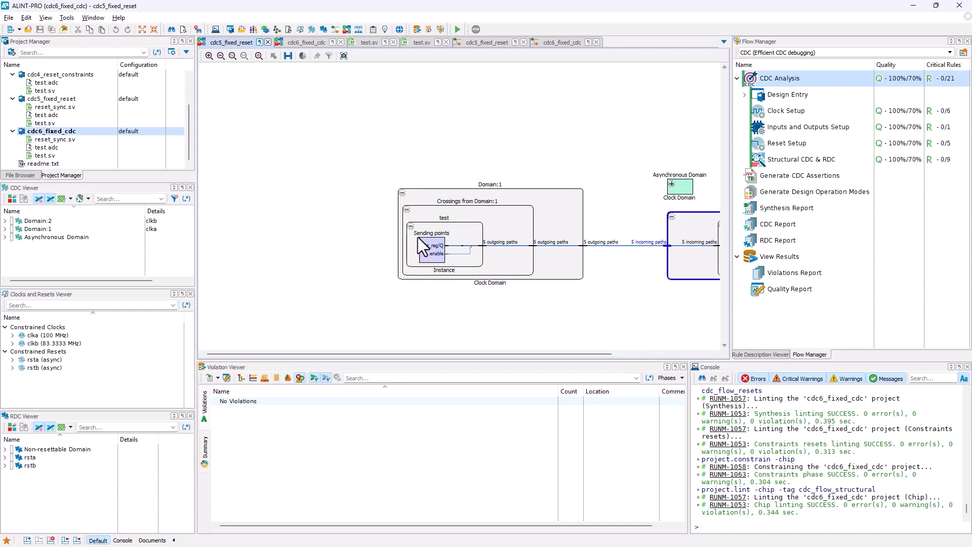
pyautogui.click(257, 56)
# Expand Domain:2 in the cdc6_fixed_cdc CDC schematic down to the dout_reg/D_ENB synchronizer and fit the schematic in view
pyautogui.click(303, 43)
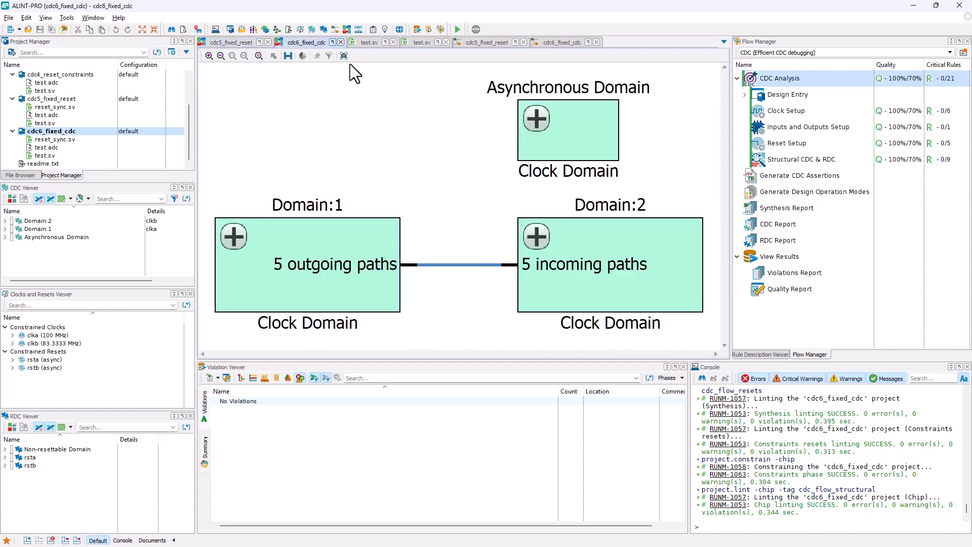
pyautogui.click(220, 56)
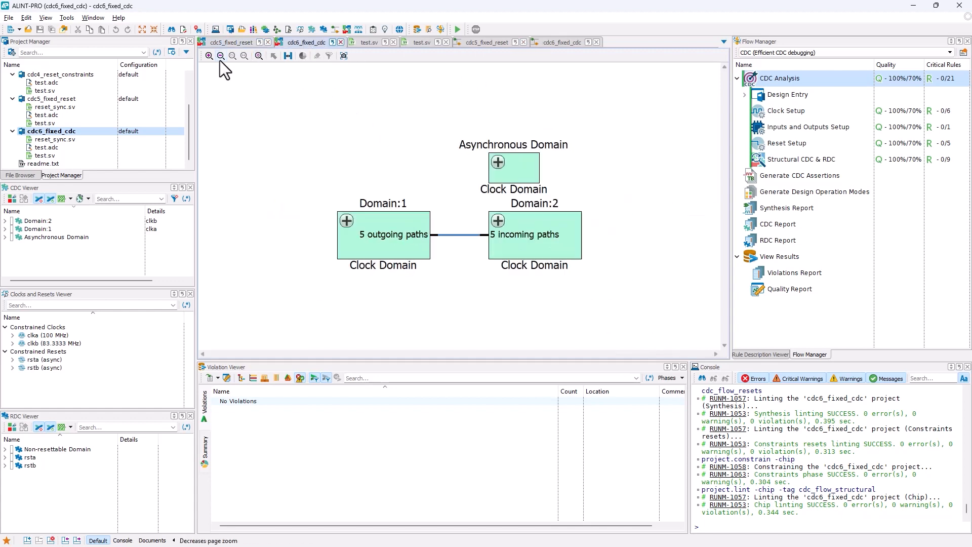
pyautogui.click(221, 57)
pyautogui.click(477, 213)
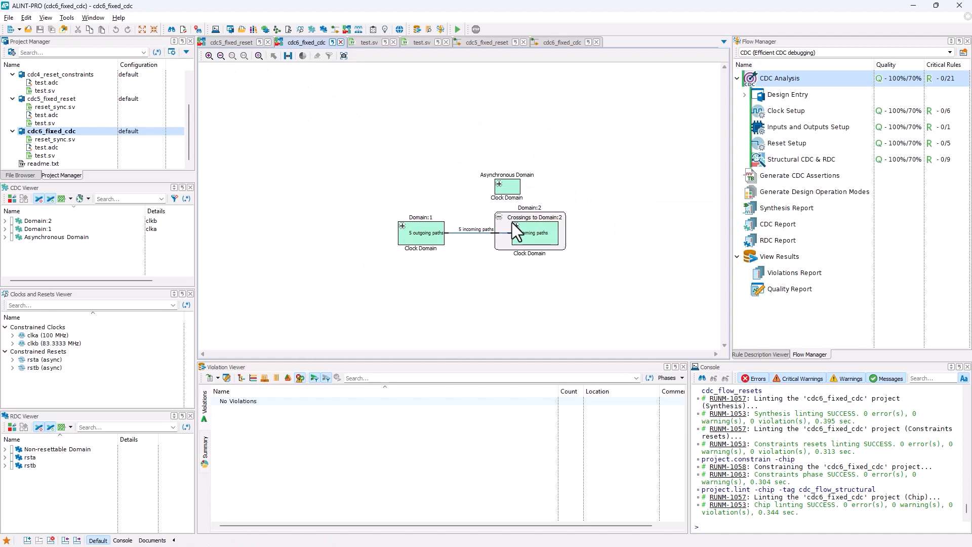
pyautogui.click(513, 224)
pyautogui.click(566, 233)
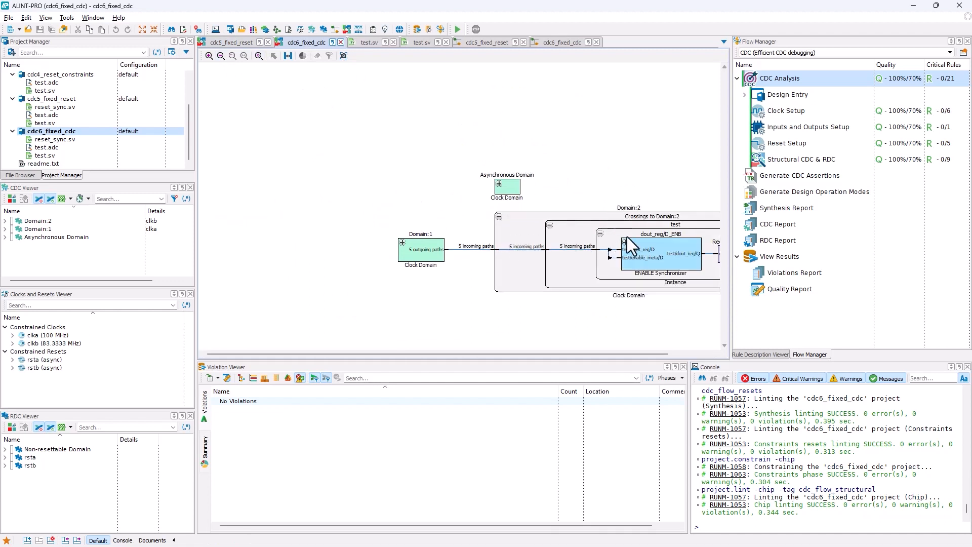
pyautogui.click(259, 55)
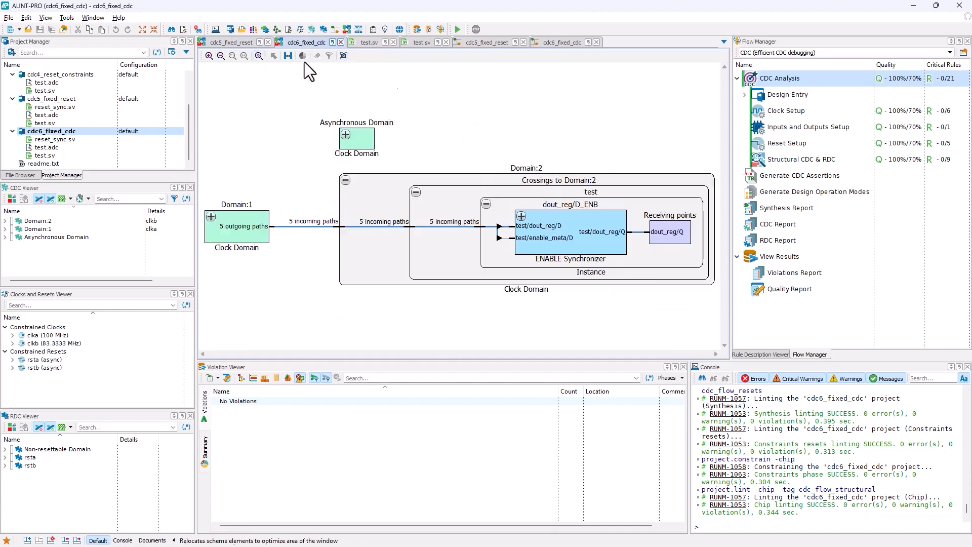
# Expand Domain:1 in the cdc6_fixed_cdc CDC schematic down to its din_reg/Q and enable sending points
pyautogui.click(211, 217)
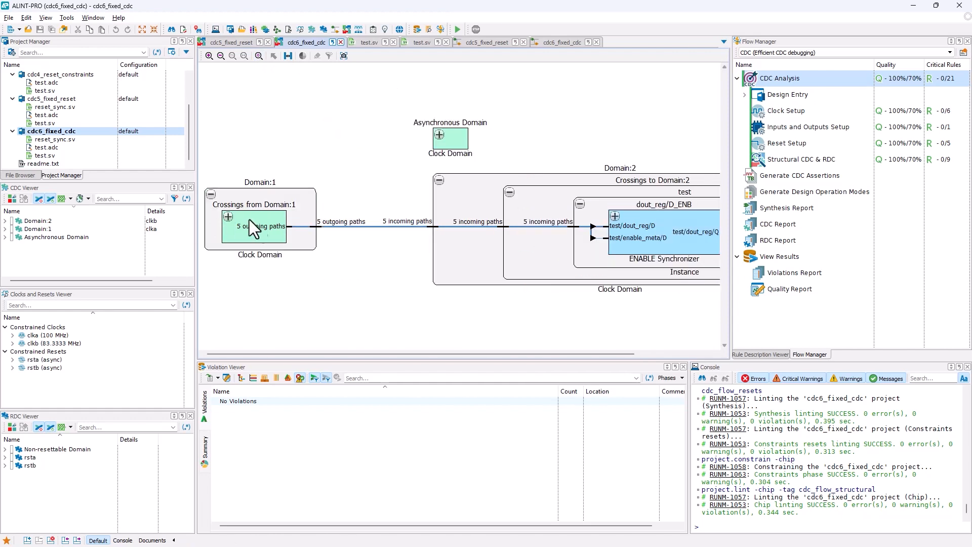
pyautogui.click(239, 217)
pyautogui.click(222, 217)
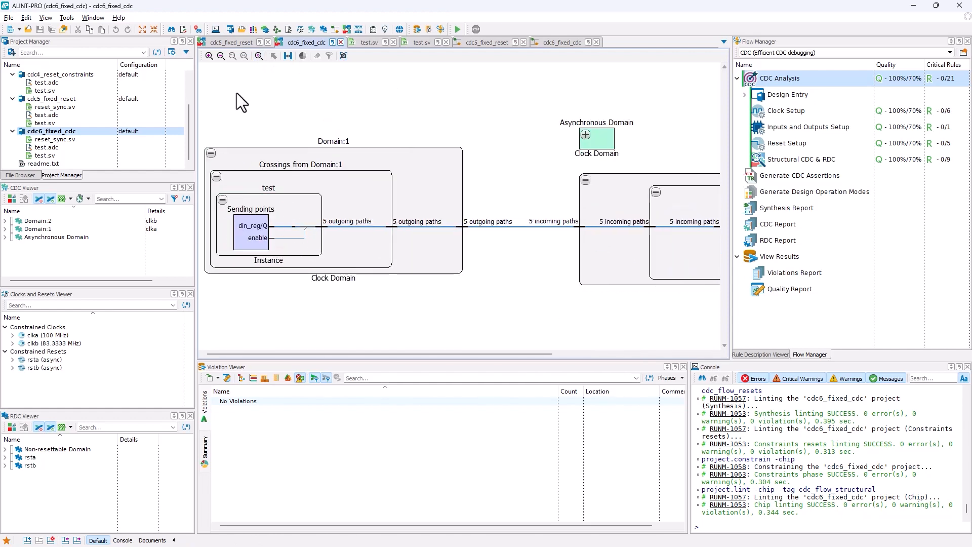
# Expand the dout_reg/D_ENB ENABLE synchronizer in the cdc6_fixed_cdc CDC schematic to show its internal flip-flops
pyautogui.click(259, 56)
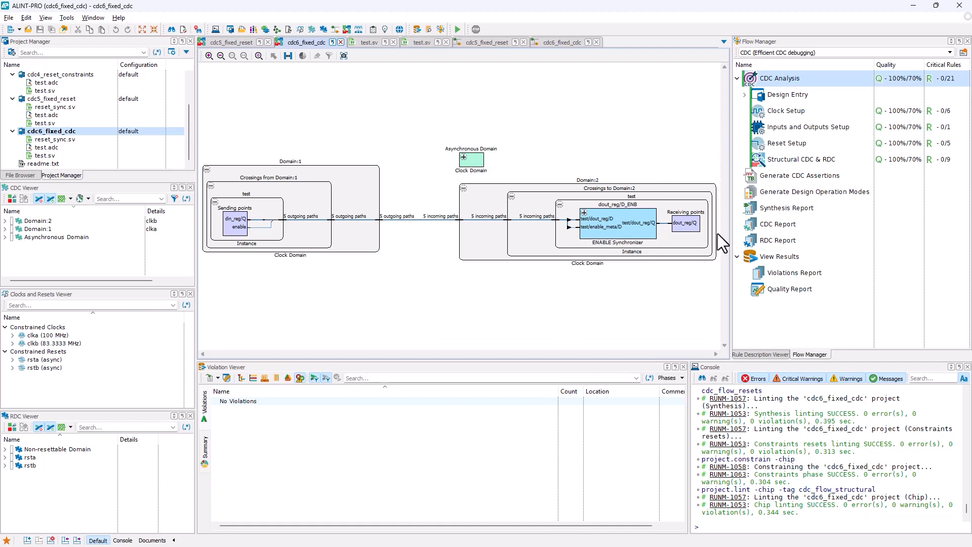
pyautogui.click(627, 235)
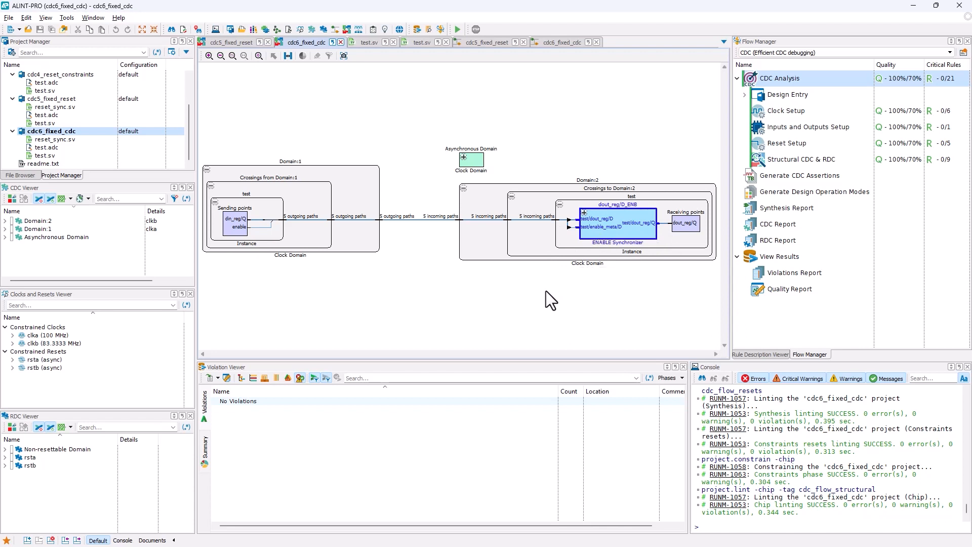
pyautogui.click(584, 213)
pyautogui.moveTo(556, 354); pyautogui.dragTo(661, 354)
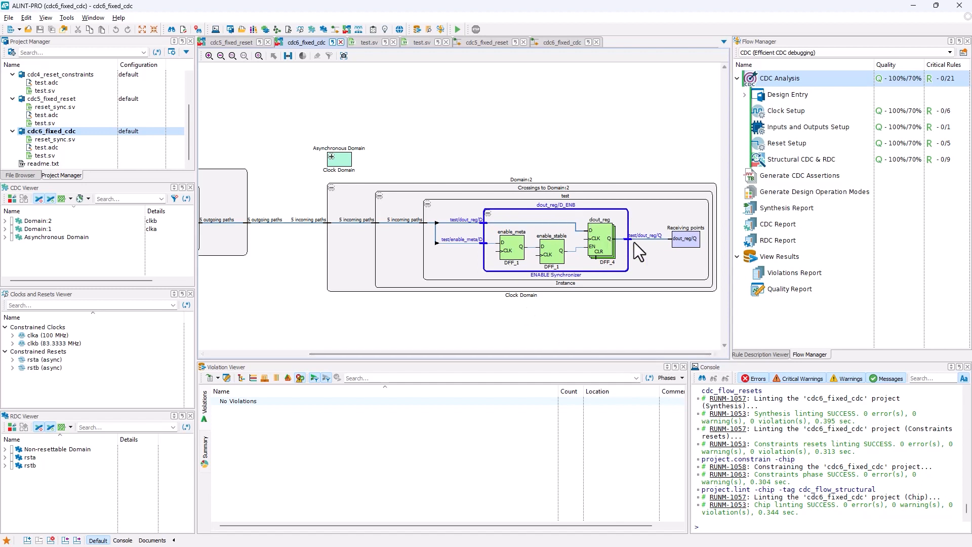
# Trace the synchronizer's enable_meta, enable_stable and dout_reg flip-flops and fit the whole CDC schematic in view
pyautogui.click(511, 243)
pyautogui.click(558, 245)
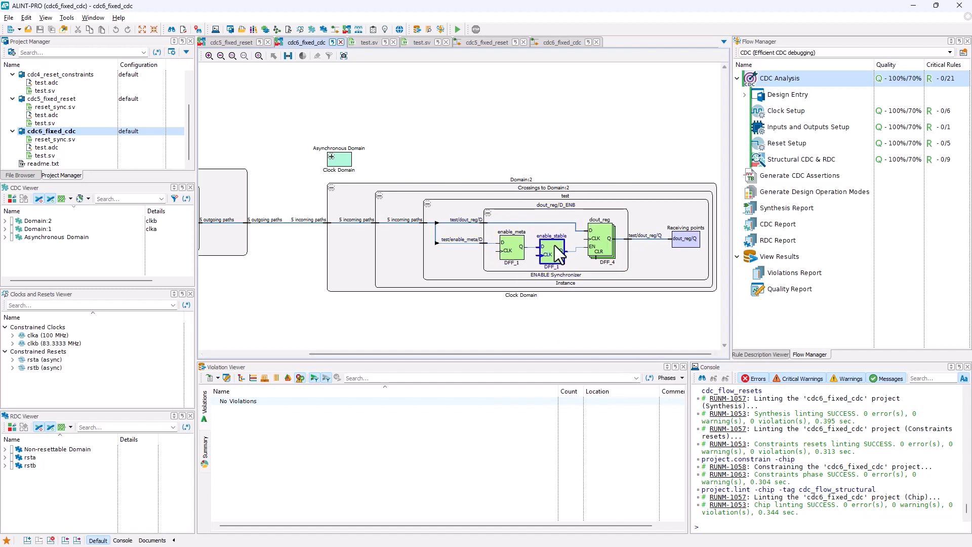
pyautogui.click(604, 229)
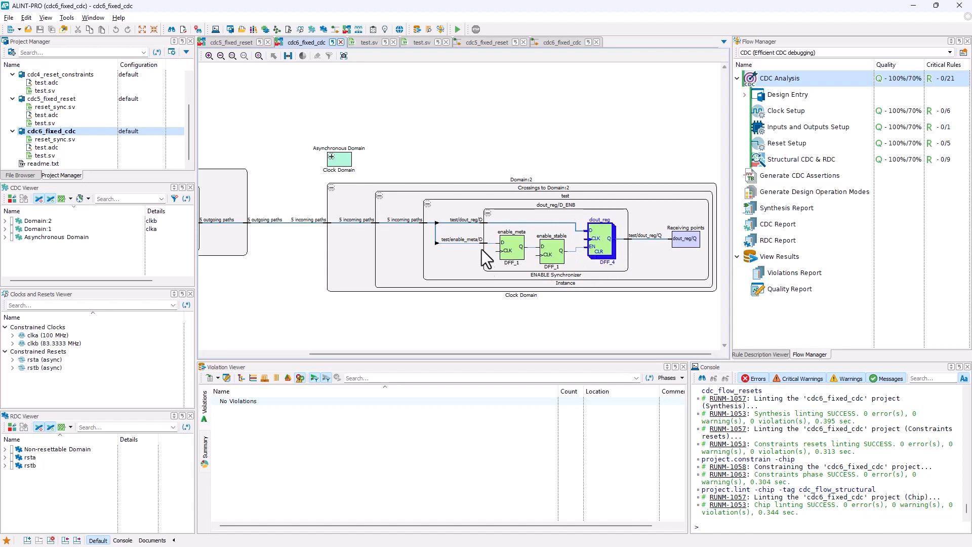
pyautogui.click(380, 336)
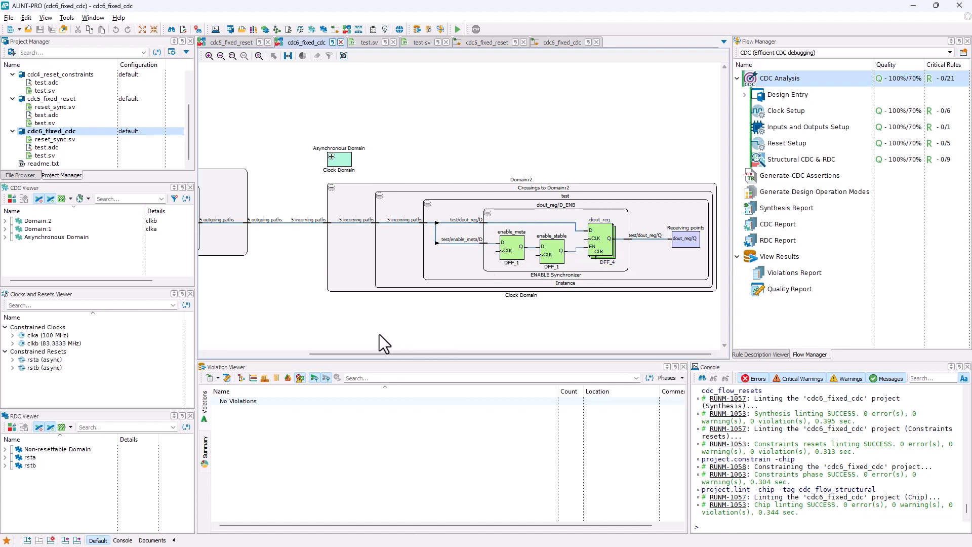
pyautogui.click(259, 59)
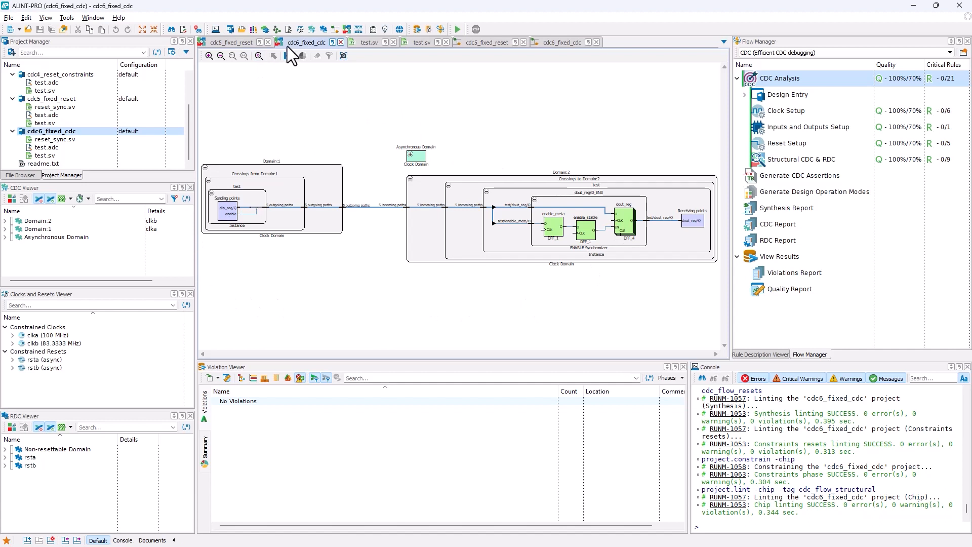
# Close the CDC and RTL schematics of cdc5_fixed_reset and cdc6_fixed_cdc, leaving only the two test.sv files open
pyautogui.click(230, 43)
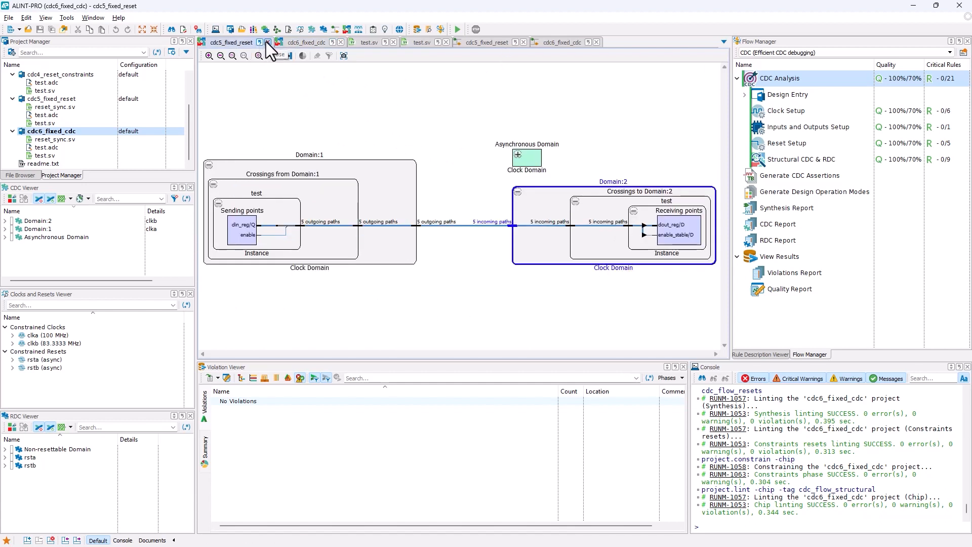
pyautogui.click(267, 42)
pyautogui.click(267, 42)
pyautogui.click(349, 42)
pyautogui.click(373, 42)
pyautogui.click(369, 42)
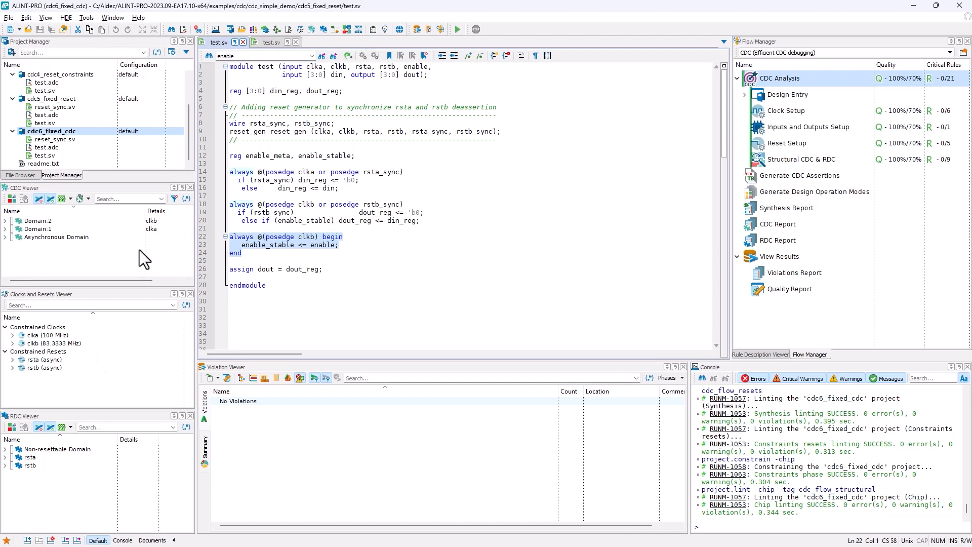
# Widen the CDC Viewer and expand Domain:2 down to its individual crossings from Domain:1
pyautogui.moveTo(197, 246); pyautogui.dragTo(273, 246)
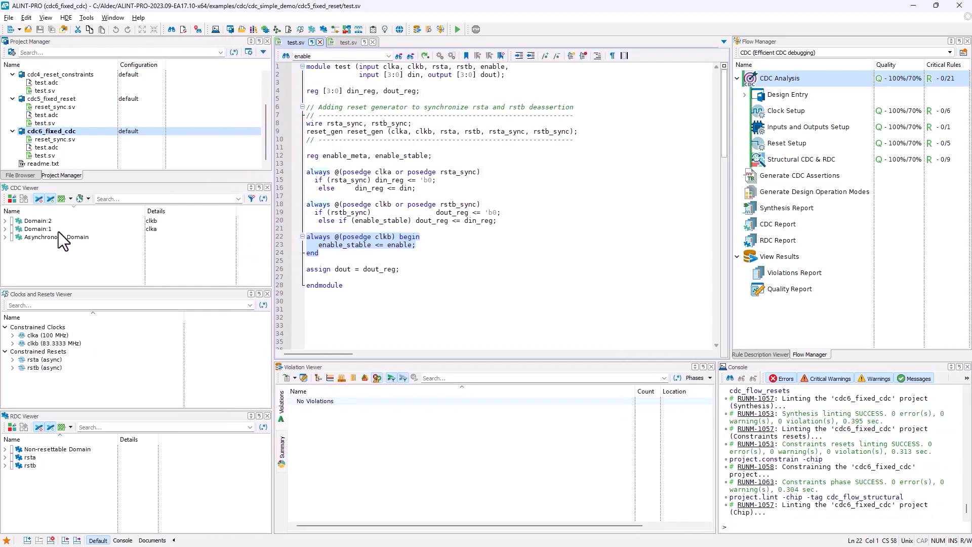
pyautogui.click(6, 220)
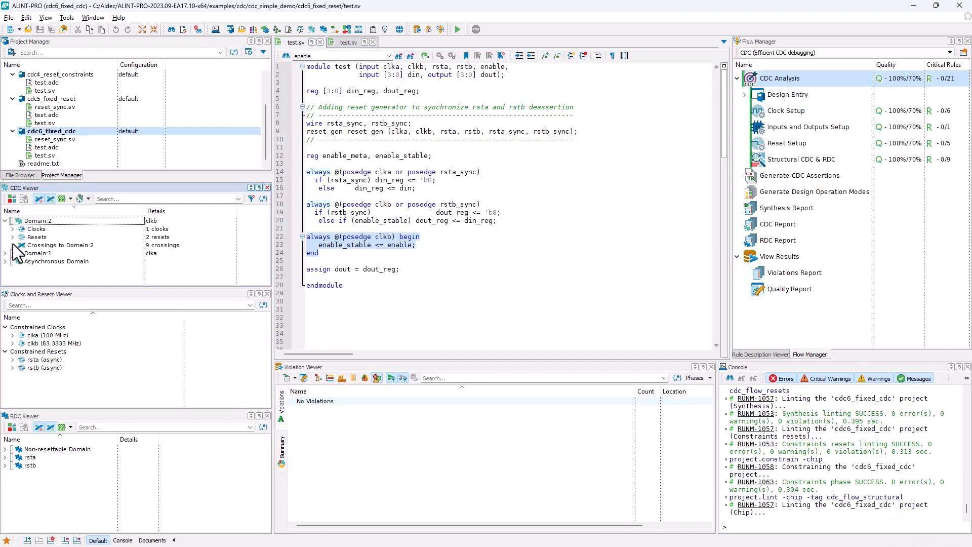
pyautogui.click(13, 245)
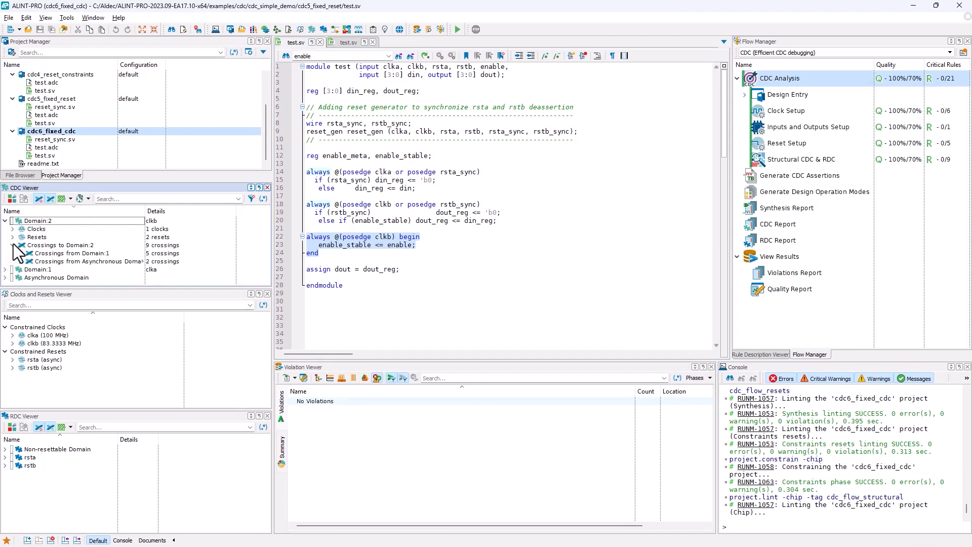
pyautogui.click(20, 253)
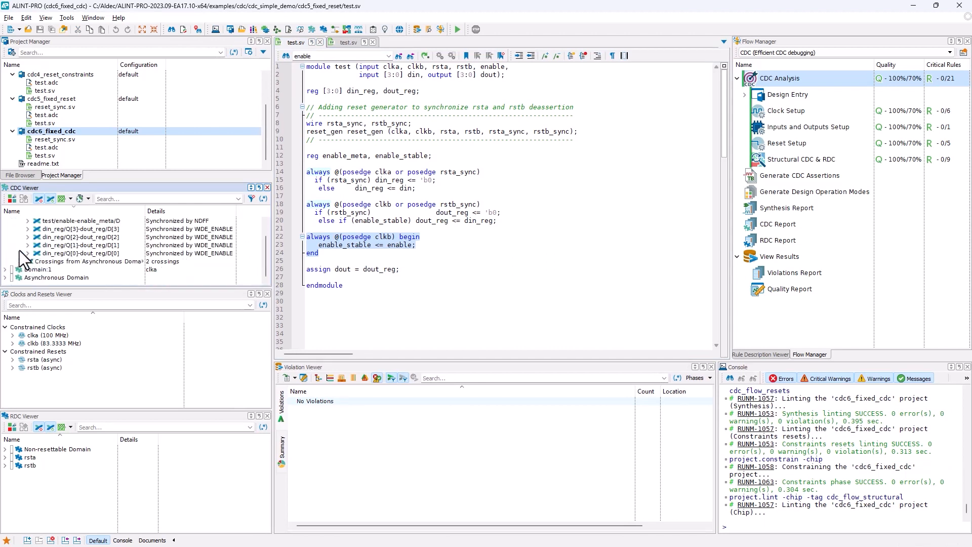
pyautogui.scroll(2, 90, 229)
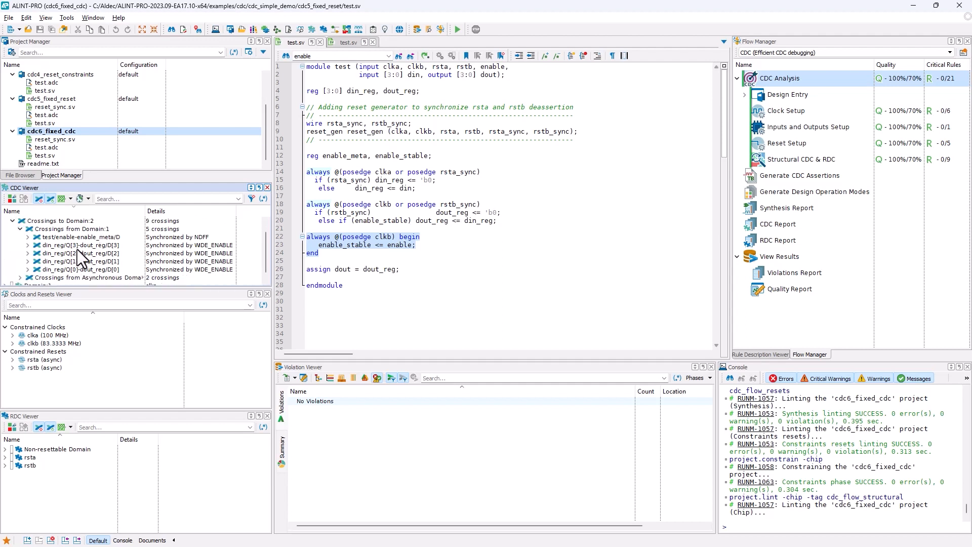
# Examine the synchronization type of the enable_meta/D crossing and the four din_reg/Q to dout_reg/D crossings
pyautogui.click(81, 238)
pyautogui.click(157, 236)
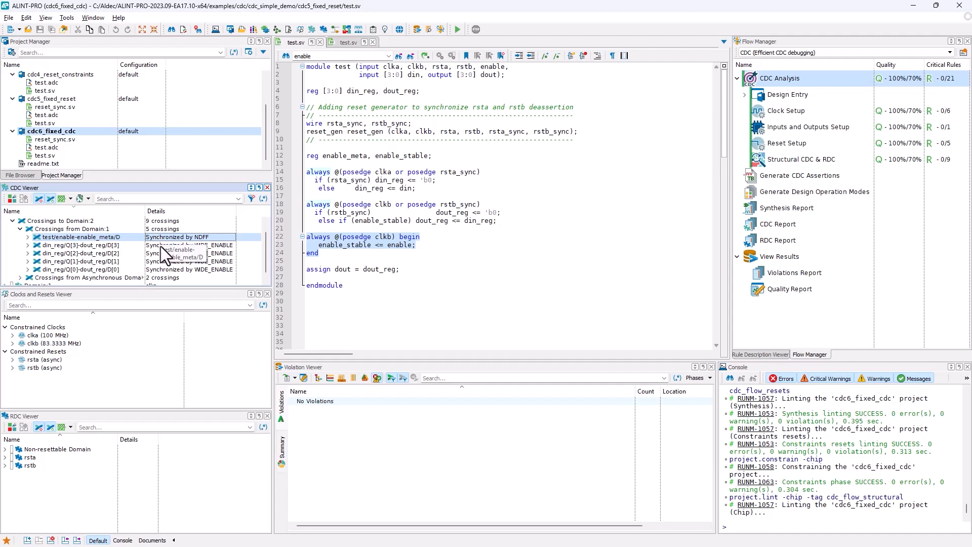
pyautogui.click(162, 247)
pyautogui.click(168, 254)
pyautogui.click(169, 263)
pyautogui.click(166, 269)
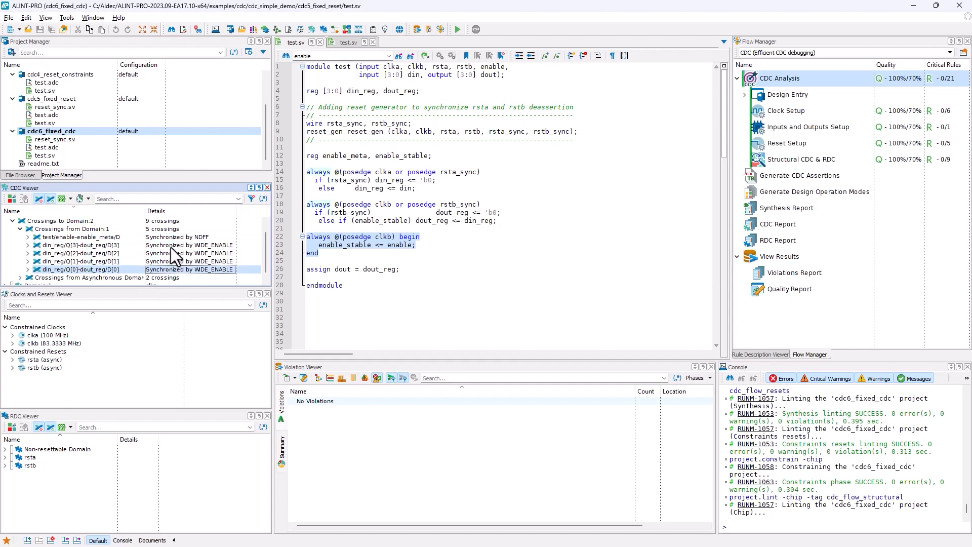
pyautogui.keyDown('ctrl'); pyautogui.click(171, 247); pyautogui.keyUp('ctrl')
pyautogui.keyDown('ctrl'); pyautogui.click(171, 254); pyautogui.keyUp('ctrl')
pyautogui.keyDown('ctrl'); pyautogui.click(172, 261); pyautogui.keyUp('ctrl')
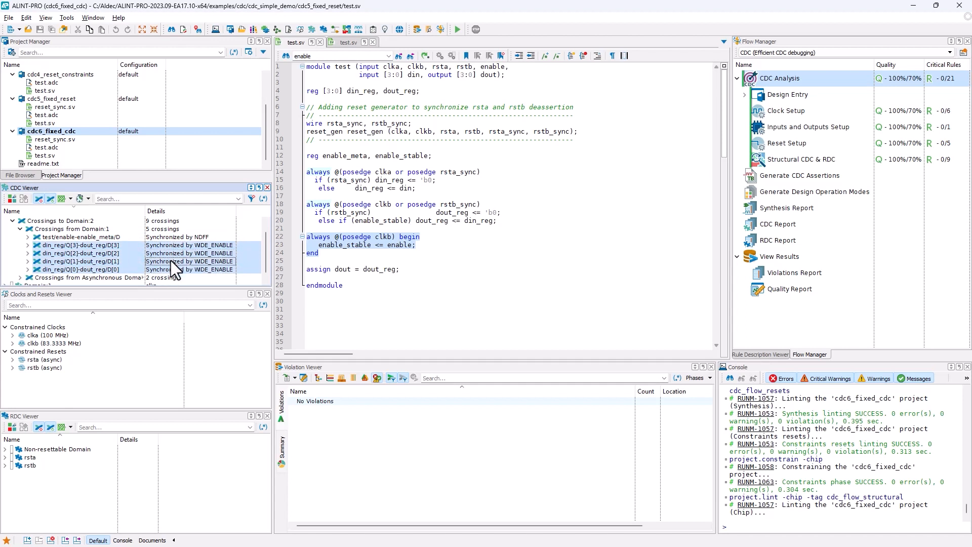
pyautogui.click(177, 237)
pyautogui.scroll(-1, 172, 248)
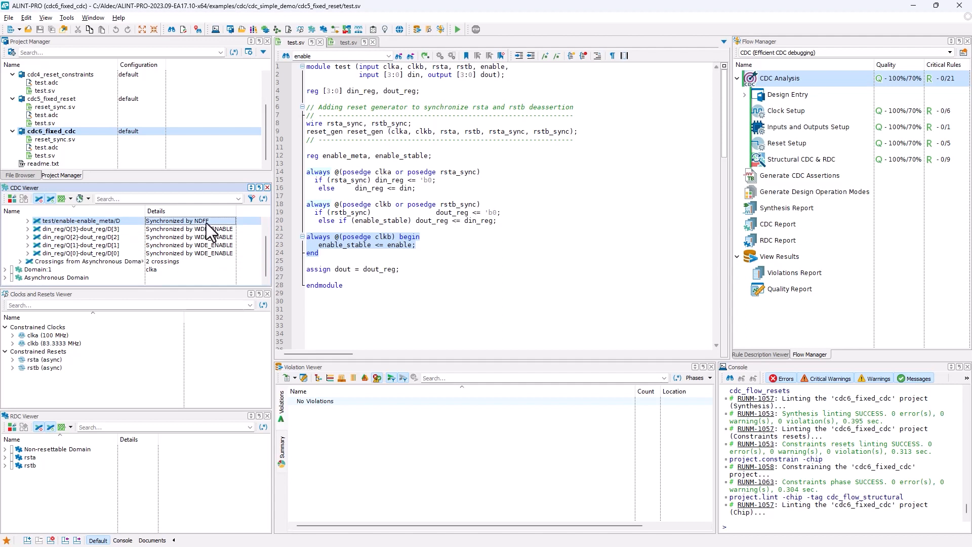
# Expand the Domain:2 crossings from the Asynchronous Domain and check how the rstb crossings are synchronized
pyautogui.click(19, 262)
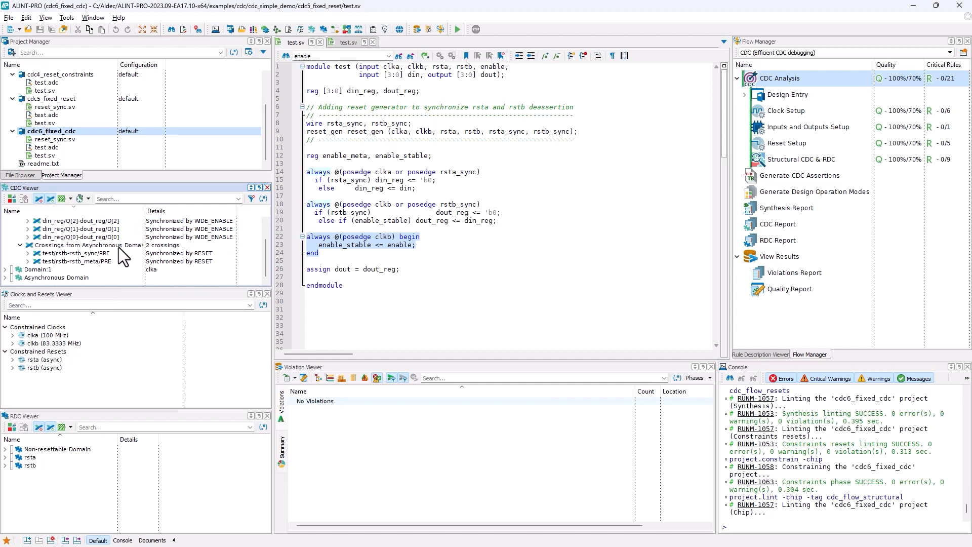
pyautogui.click(175, 254)
pyautogui.click(179, 261)
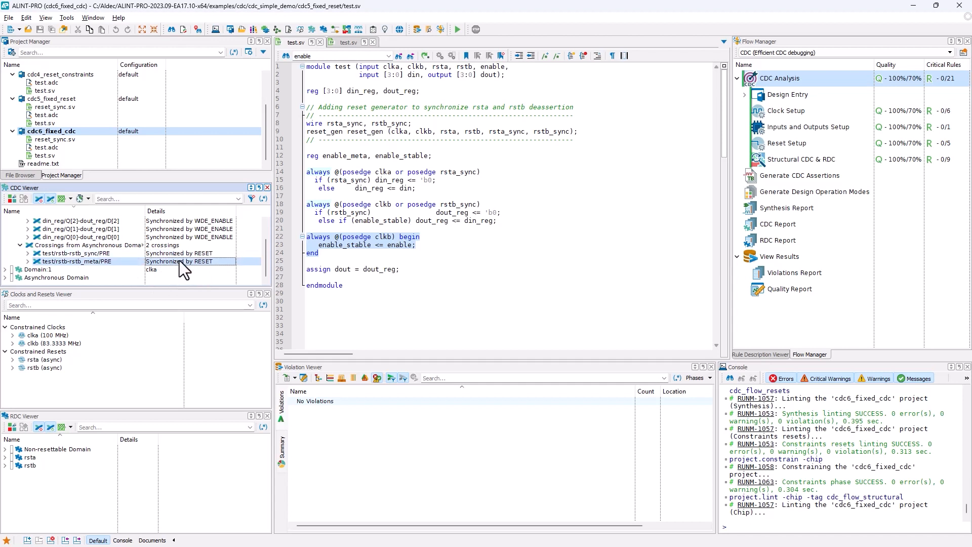
# Expand Domain:1 to list its crossings from the Asynchronous Domain and its crossings to Domain:2
pyautogui.click(5, 269)
pyautogui.scroll(-1, 26, 255)
pyautogui.click(12, 261)
pyautogui.click(20, 261)
pyautogui.scroll(-1, 19, 262)
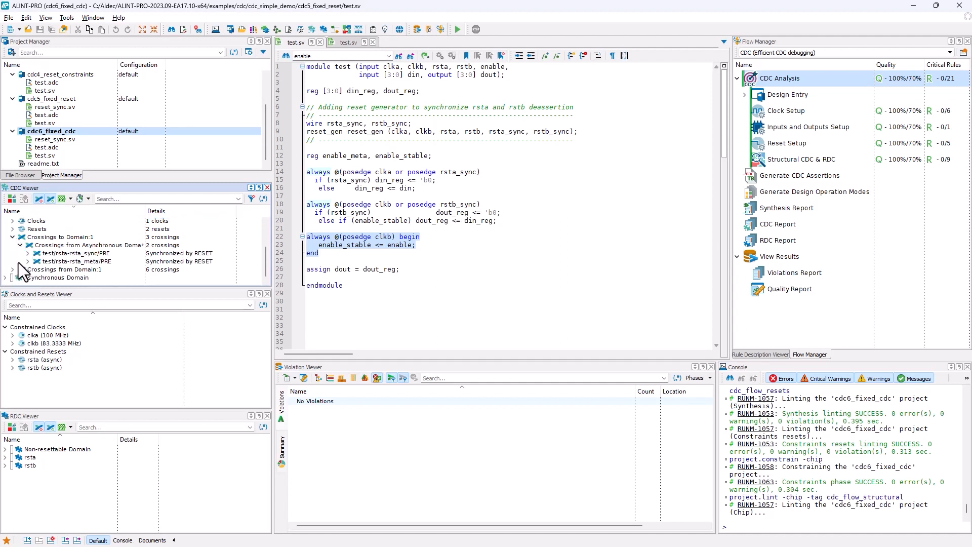
pyautogui.click(12, 261)
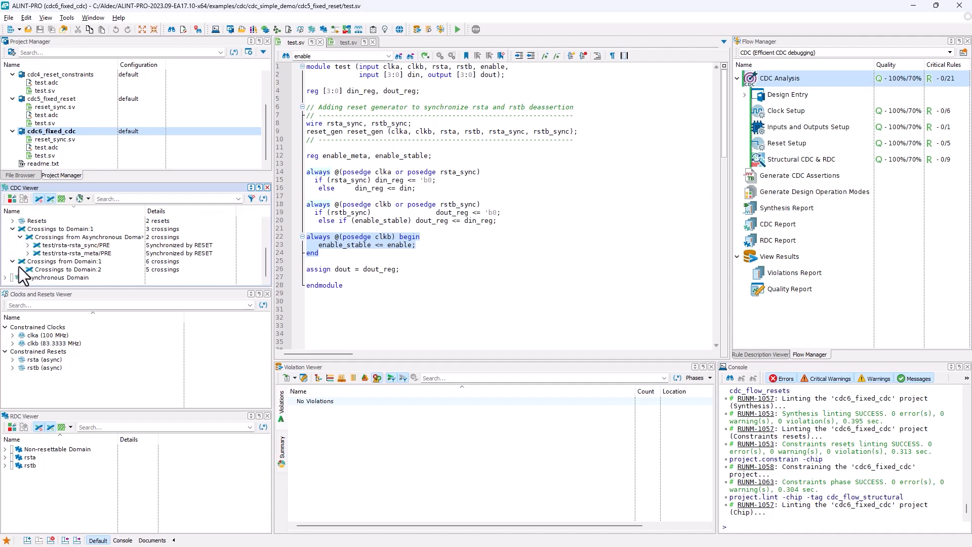
pyautogui.click(20, 269)
pyautogui.scroll(-2, 87, 247)
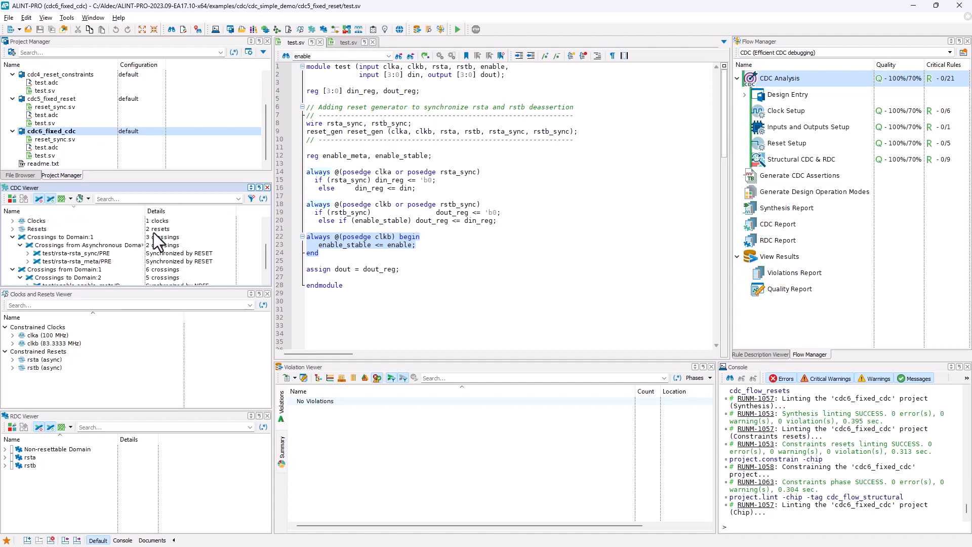
# Expand the Asynchronous Domain to list its individual crossings to Domain:2 and Domain:1
pyautogui.click(5, 277)
pyautogui.scroll(-1, 31, 269)
pyautogui.click(13, 278)
pyautogui.scroll(-1, 14, 277)
pyautogui.click(20, 269)
pyautogui.scroll(-1, 20, 271)
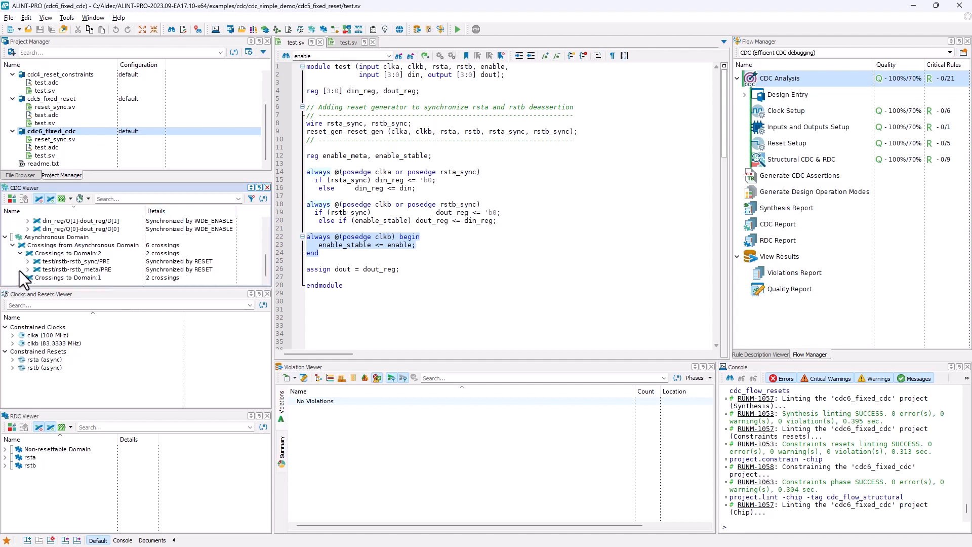
pyautogui.click(20, 270)
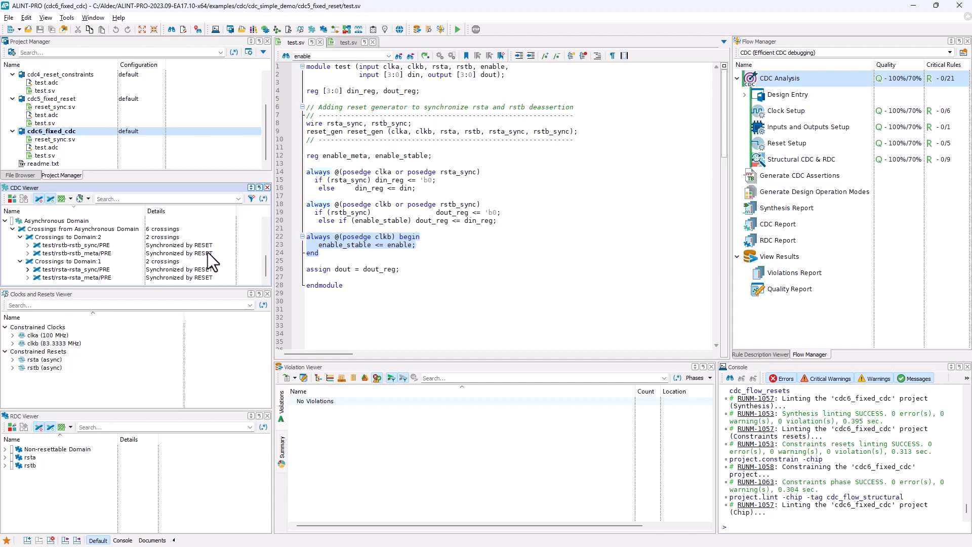
# Collapse Domain:2, Domain:1 and the Asynchronous Domain in the CDC Viewer
pyautogui.scroll(4, 9, 261)
pyautogui.click(5, 220)
pyautogui.click(5, 229)
pyautogui.click(6, 237)
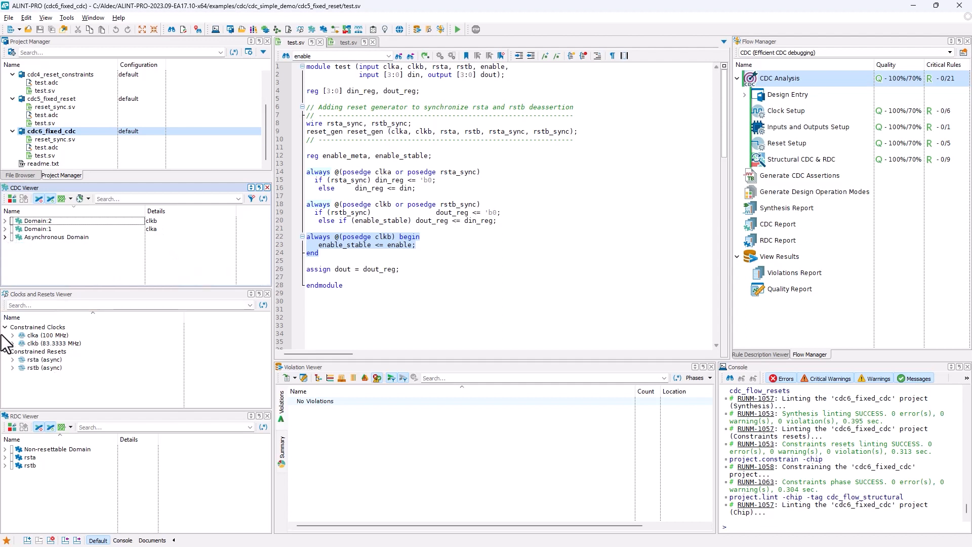
# Expand the constrained clock clka through test/reset_gen/clka down to the register clock pins it drives
pyautogui.click(14, 336)
pyautogui.click(20, 343)
pyautogui.click(28, 352)
pyautogui.click(35, 367)
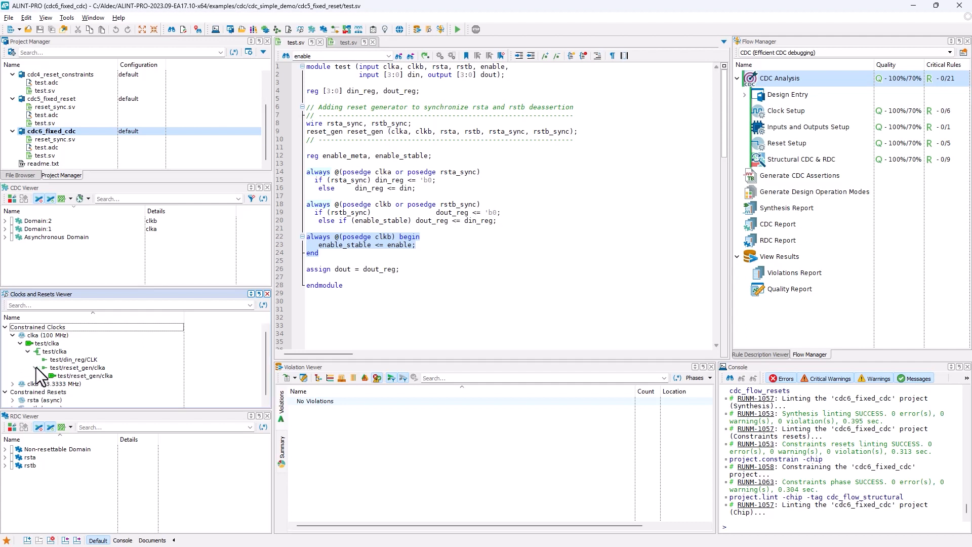
pyautogui.click(43, 376)
pyautogui.click(51, 384)
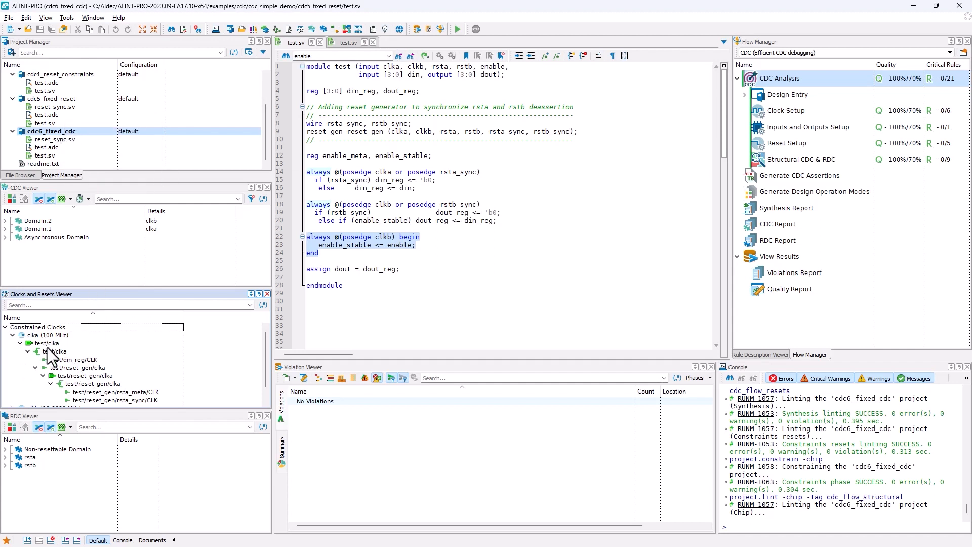
pyautogui.scroll(-1, 65, 387)
pyautogui.scroll(1, 46, 364)
# Collapse clka and the Constrained Clocks and Constrained Resets groups in the Clocks and Resets Viewer
pyautogui.click(12, 335)
pyautogui.click(5, 327)
pyautogui.click(5, 335)
# Expand the rsta and rstb reset domains in the RDC Viewer to inspect their clocks and resets
pyautogui.click(5, 457)
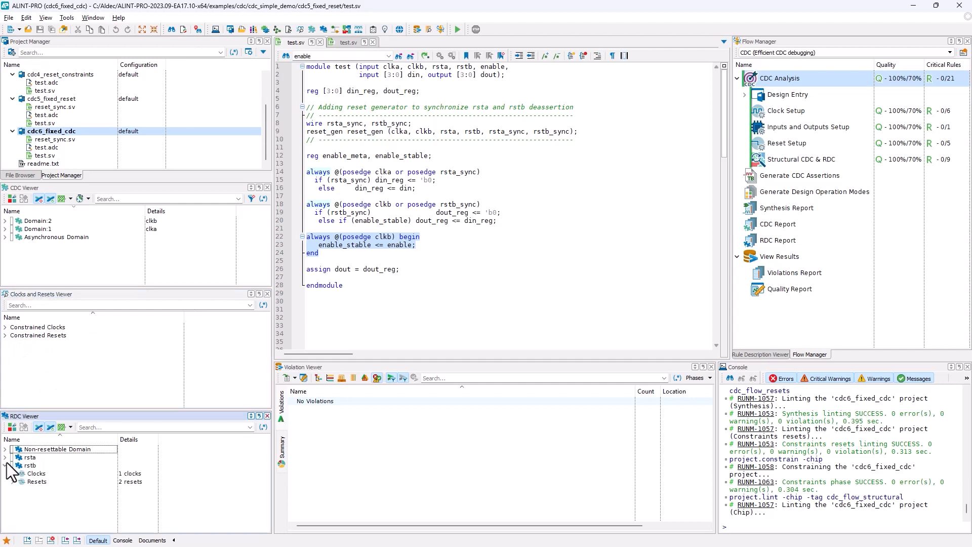
pyautogui.click(5, 482)
pyautogui.click(11, 498)
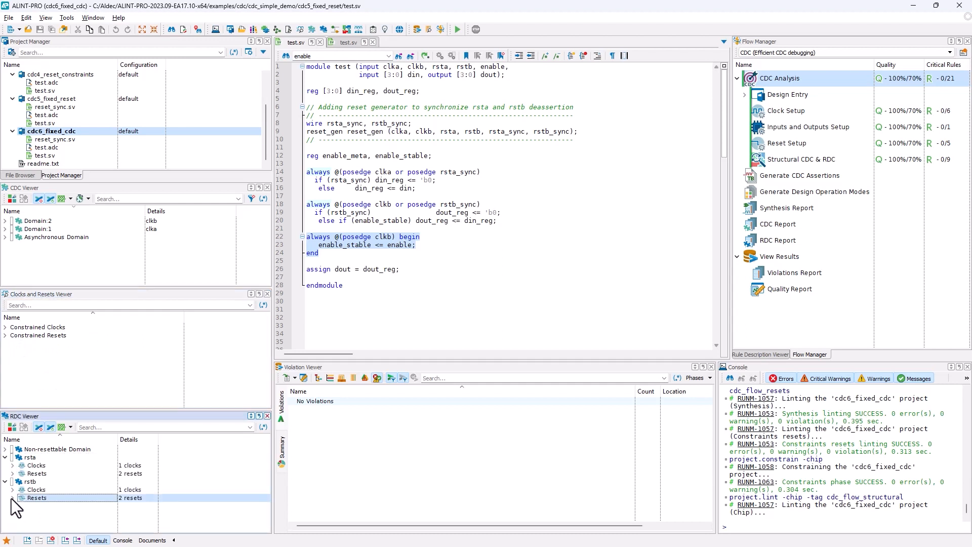
pyautogui.click(20, 506)
pyautogui.click(11, 490)
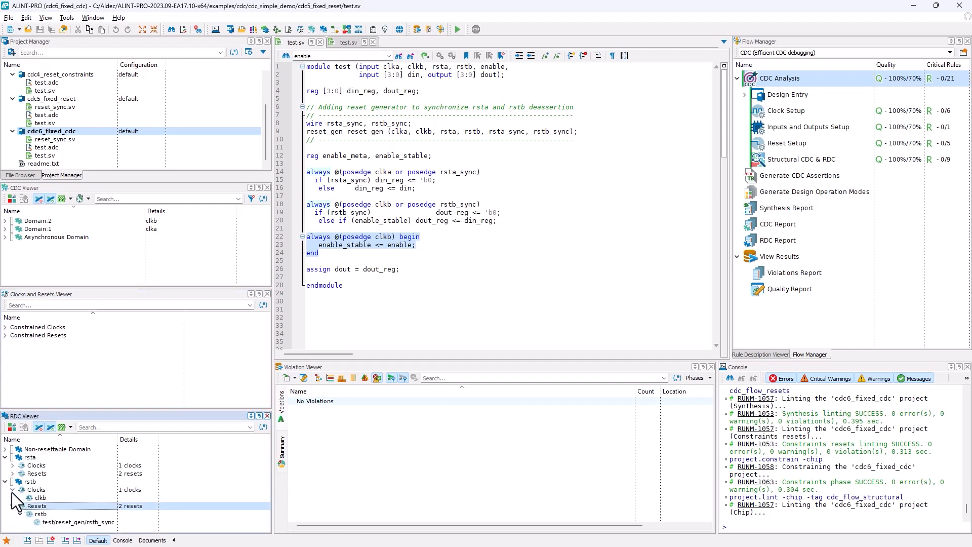
pyautogui.click(13, 466)
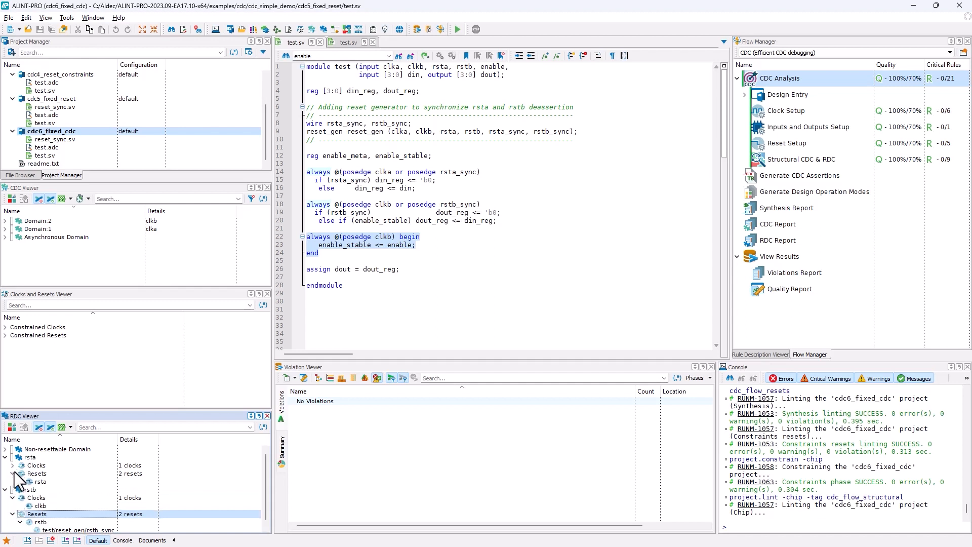
# Collapse the rsta and rstb reset domains and inspect the clocks of the Non-resettable Domain, collapsing it as well
pyautogui.click(5, 457)
pyautogui.click(6, 465)
pyautogui.click(5, 449)
pyautogui.click(13, 457)
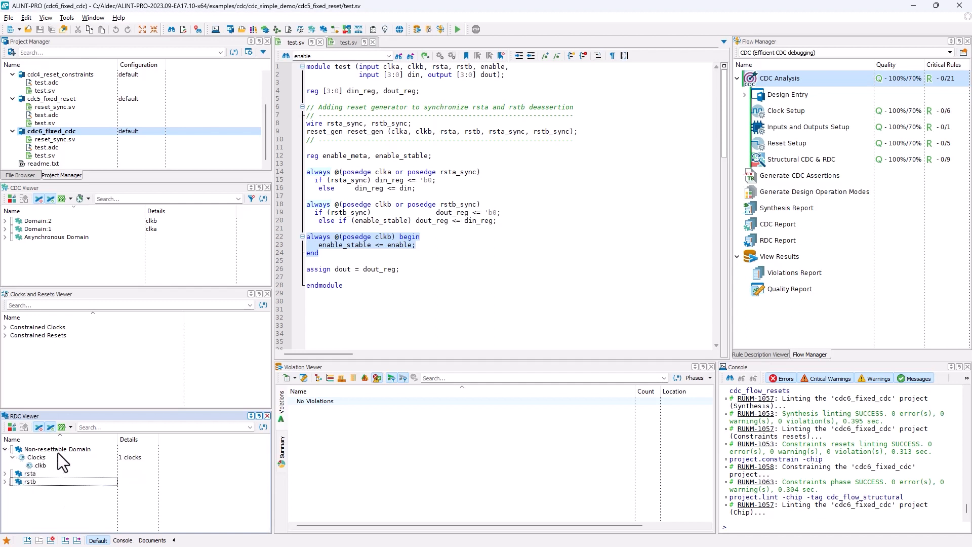
pyautogui.click(6, 449)
# Check the Violation Viewer for remaining violations and select the Structural CDC & RDC stage of the CDC analysis flow
pyautogui.click(358, 429)
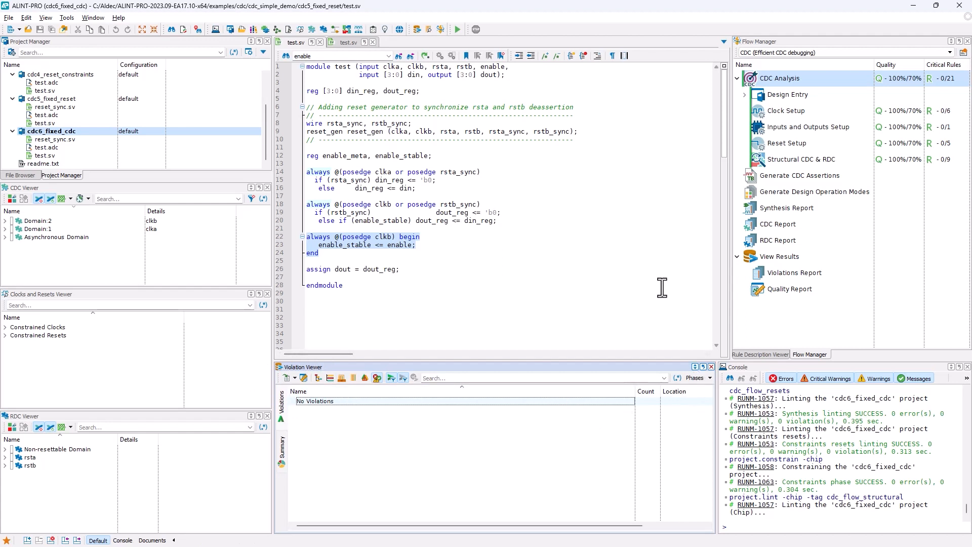
pyautogui.click(788, 160)
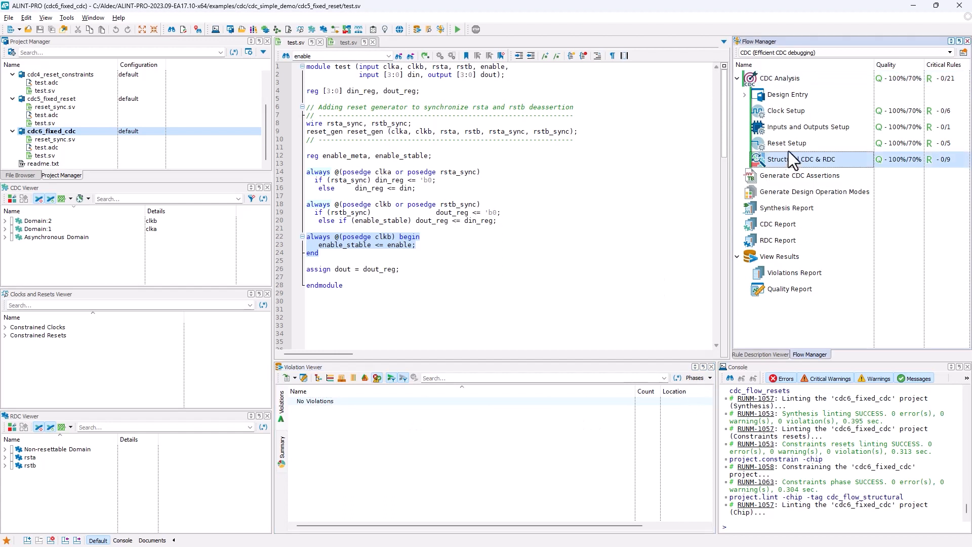
# Select the Design Entry stage of the CDC analysis flow and collapse the projects cdc1_initial through cdc6_fixed_cdc in the Project Manager
pyautogui.click(783, 121)
pyautogui.click(783, 97)
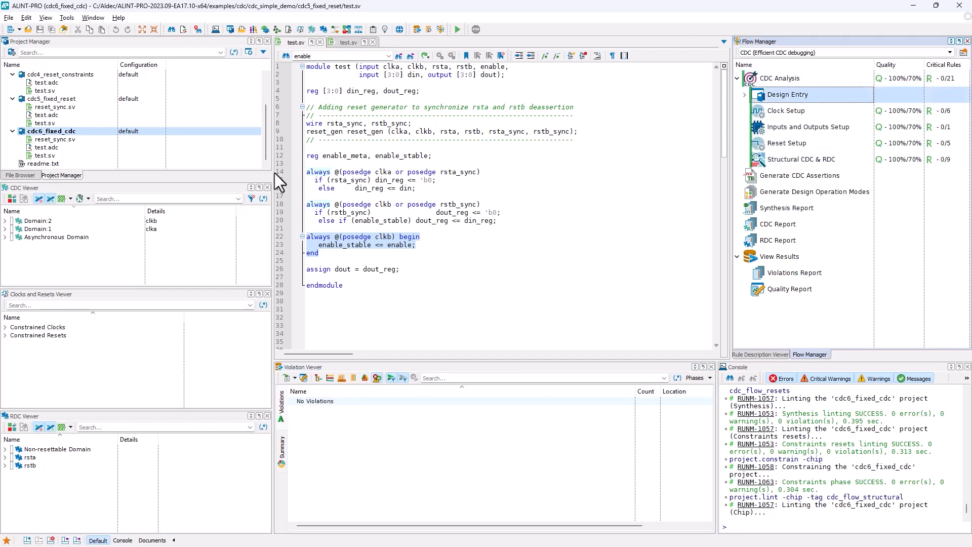
pyautogui.scroll(3, 96, 143)
pyautogui.click(12, 82)
pyautogui.click(12, 90)
pyautogui.click(12, 98)
pyautogui.click(12, 107)
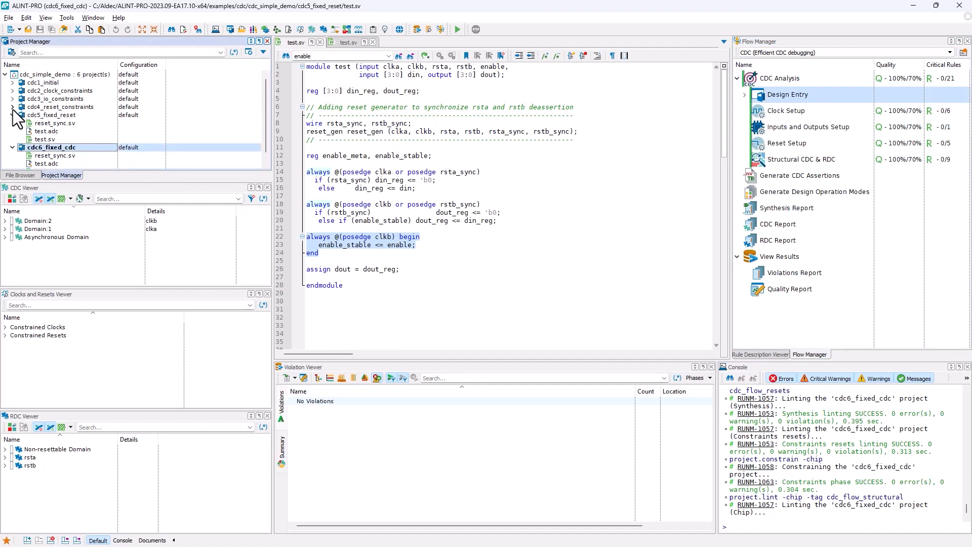
pyautogui.click(13, 113)
pyautogui.click(12, 122)
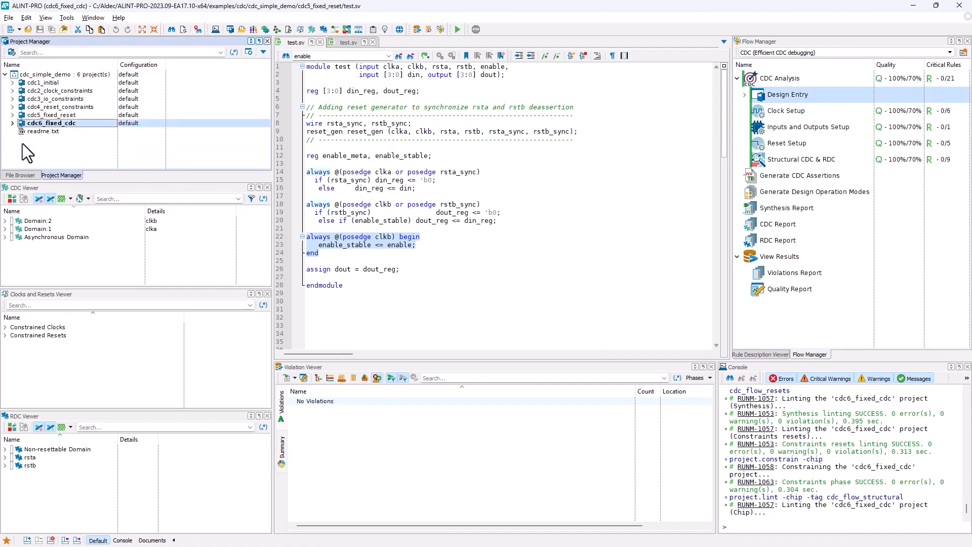
# Go through the demo projects one by one, from cdc1_initial to cdc4_reset_constraints, selecting each in the project list
pyautogui.click(35, 84)
pyautogui.click(38, 92)
pyautogui.click(41, 99)
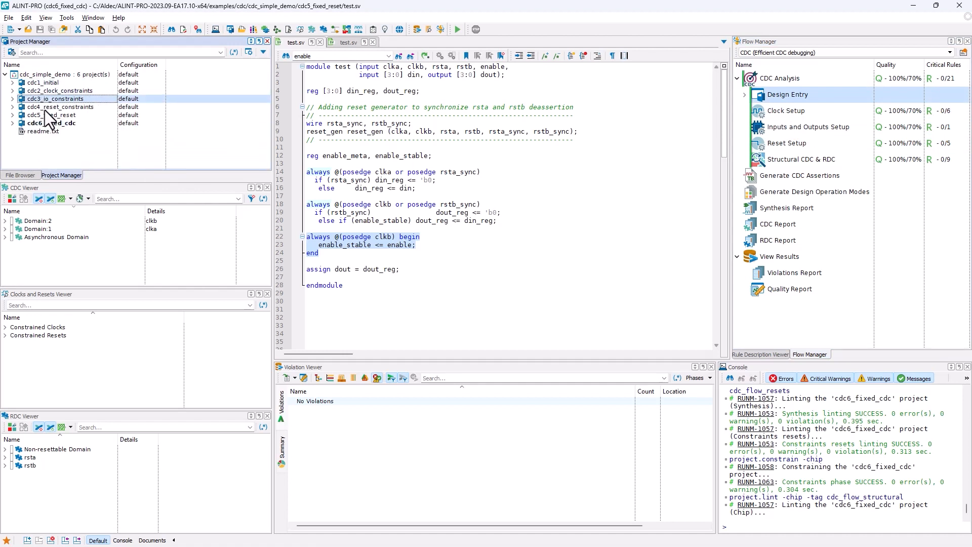
pyautogui.click(44, 108)
# Check the Violation Viewer's entry and show the Rule Description Viewer to review the ALDEC_CDC.1.1 rule description
pyautogui.click(327, 403)
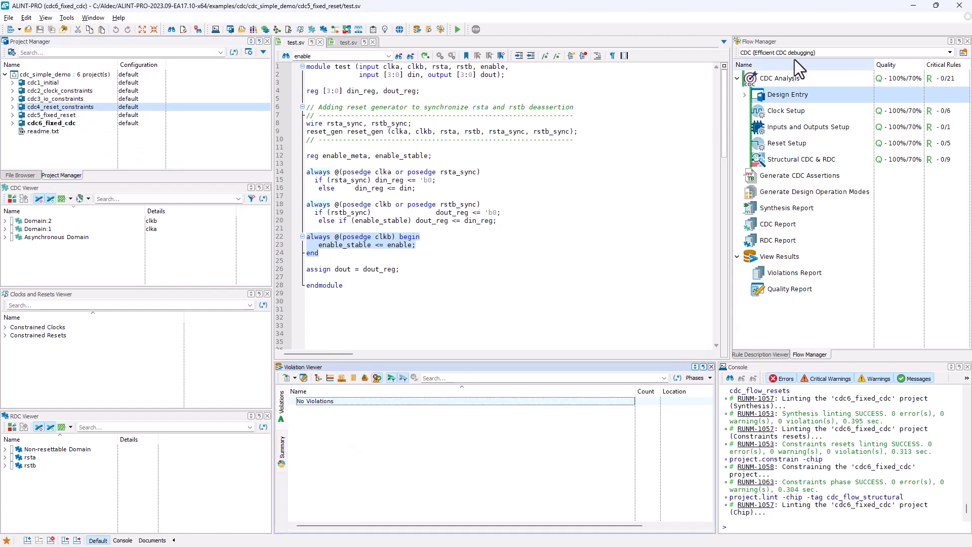
pyautogui.click(766, 354)
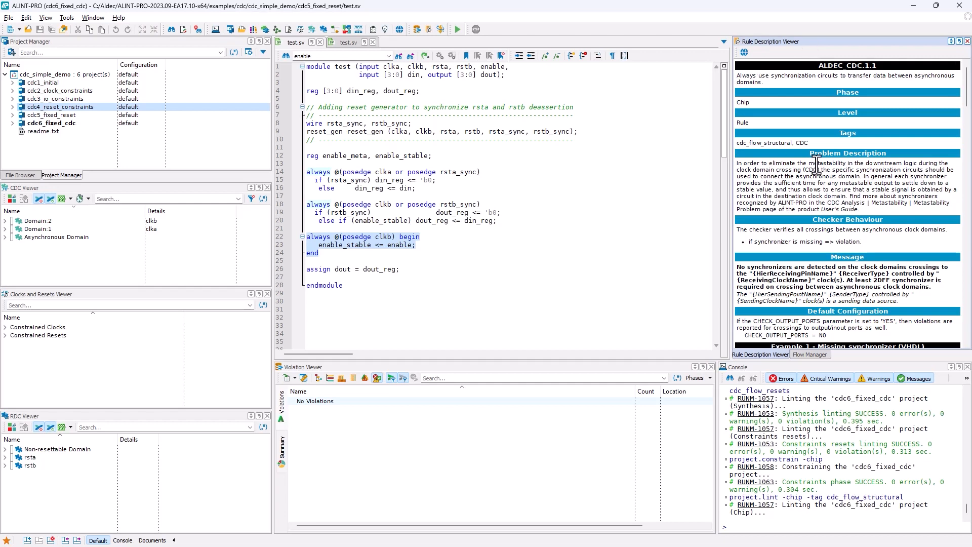